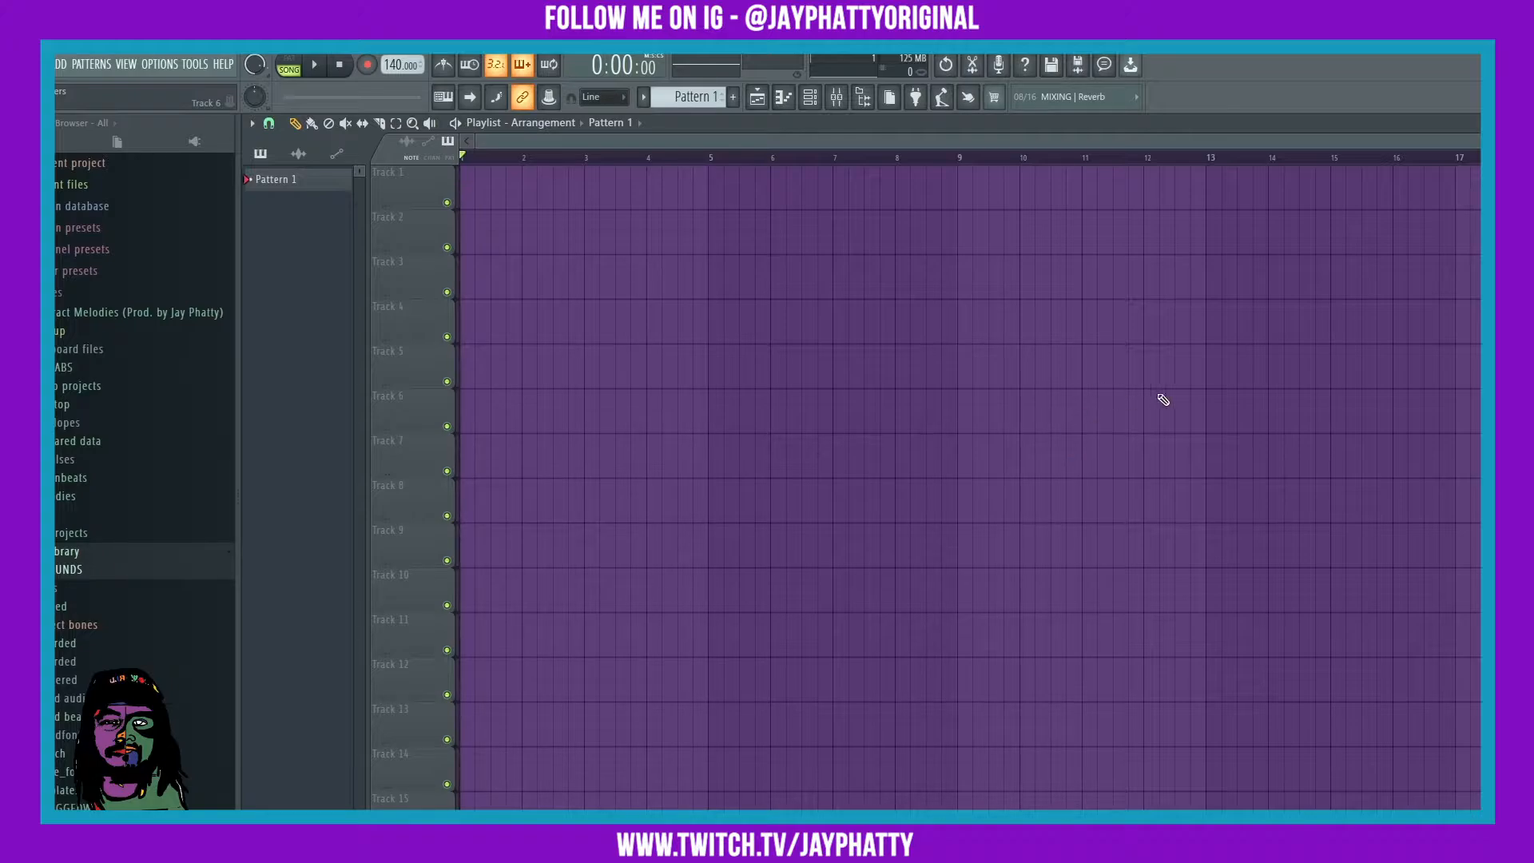
# Open the channel rack, add an Omnisphere [64bit] instrument channel, and reposition the rack over the playlist.
pyautogui.click(811, 99)
pyautogui.moveTo(1193, 530); pyautogui.dragTo(773, 304)
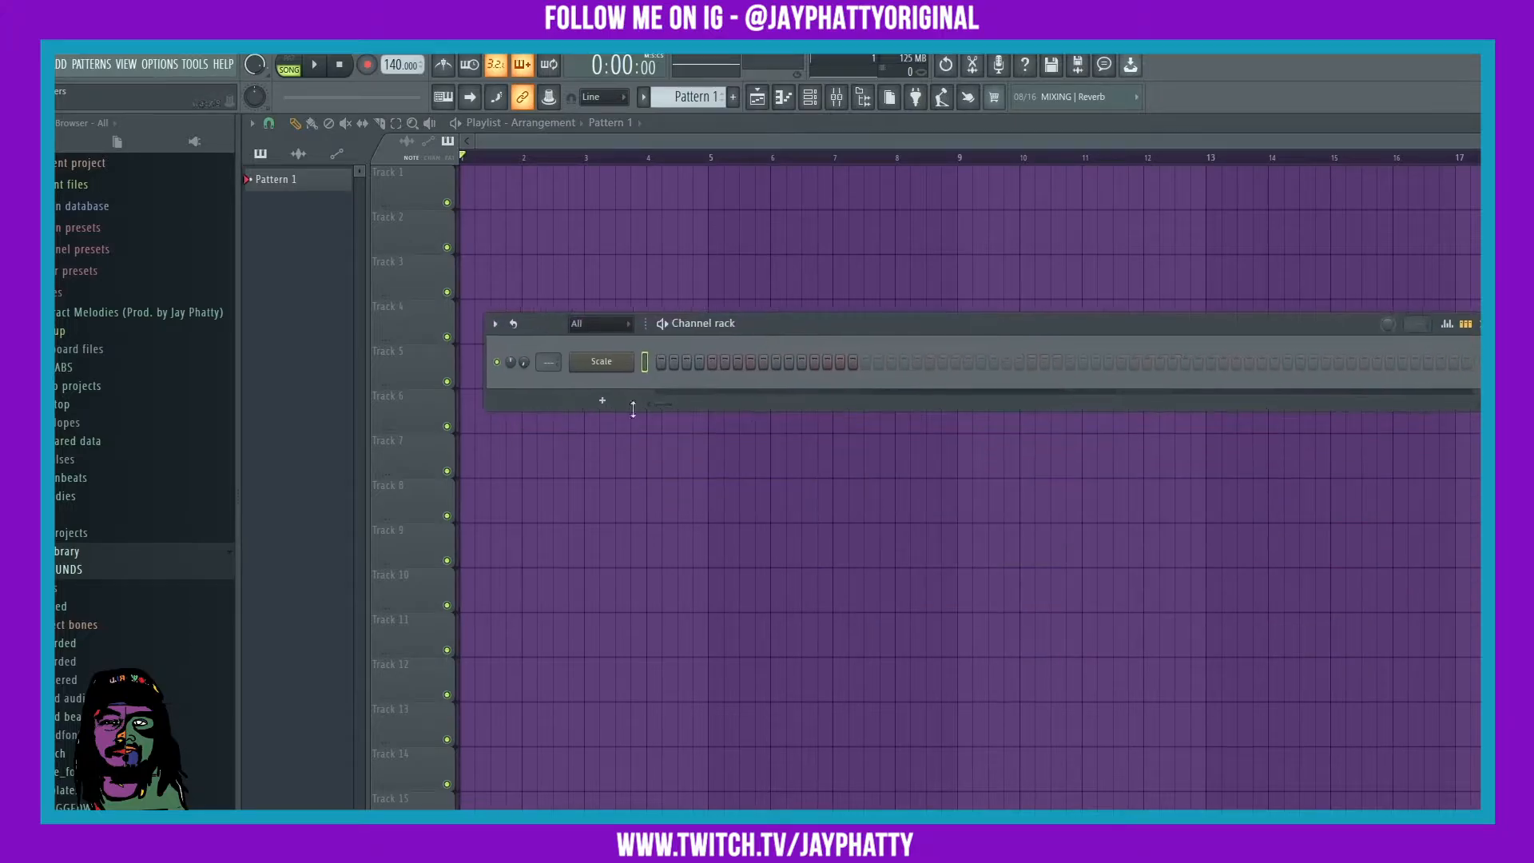
pyautogui.click(604, 407)
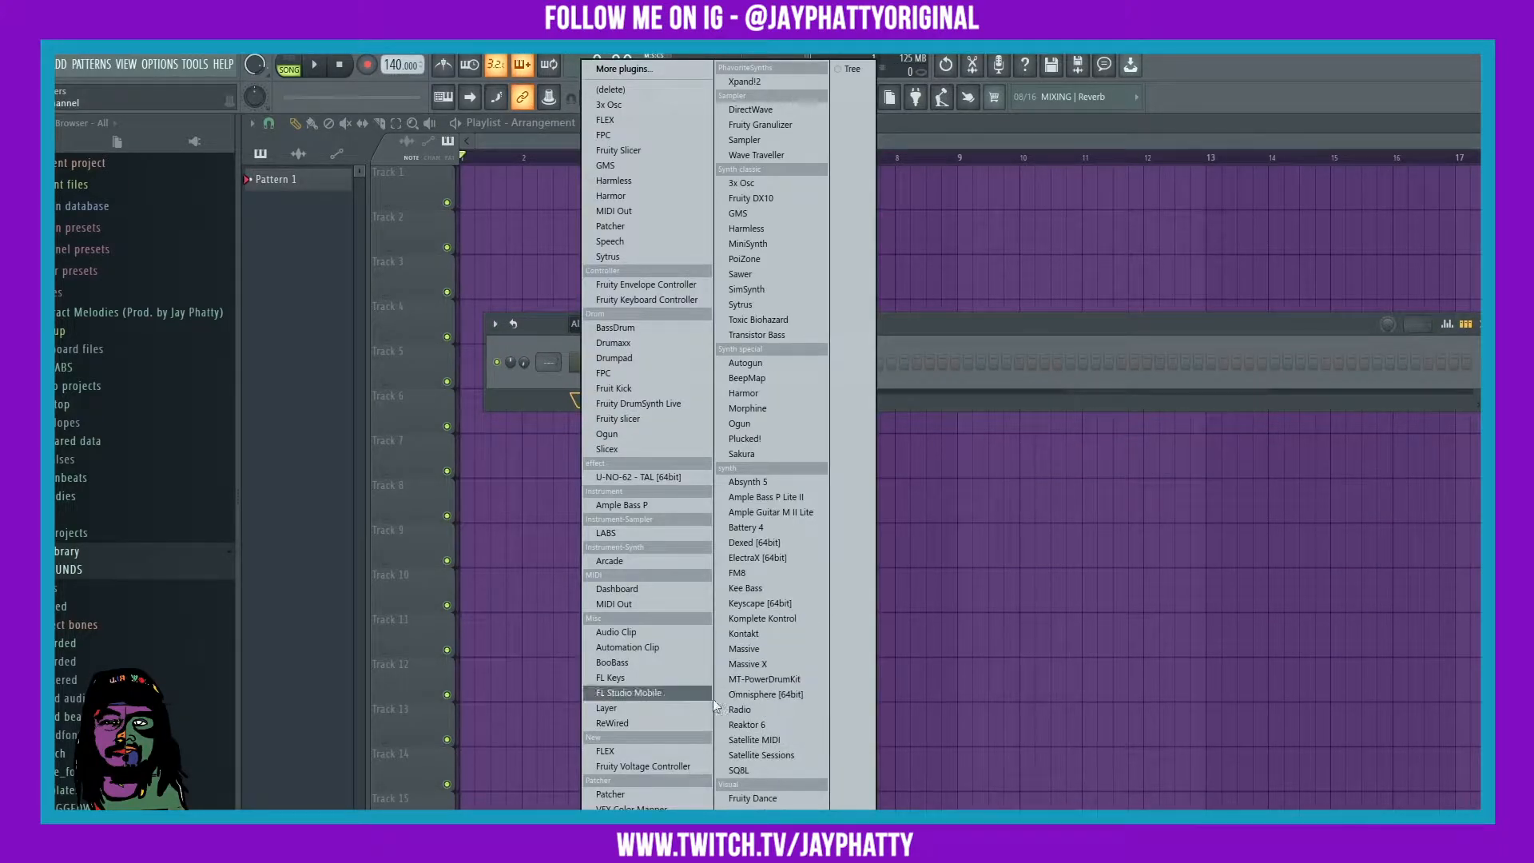
pyautogui.click(794, 693)
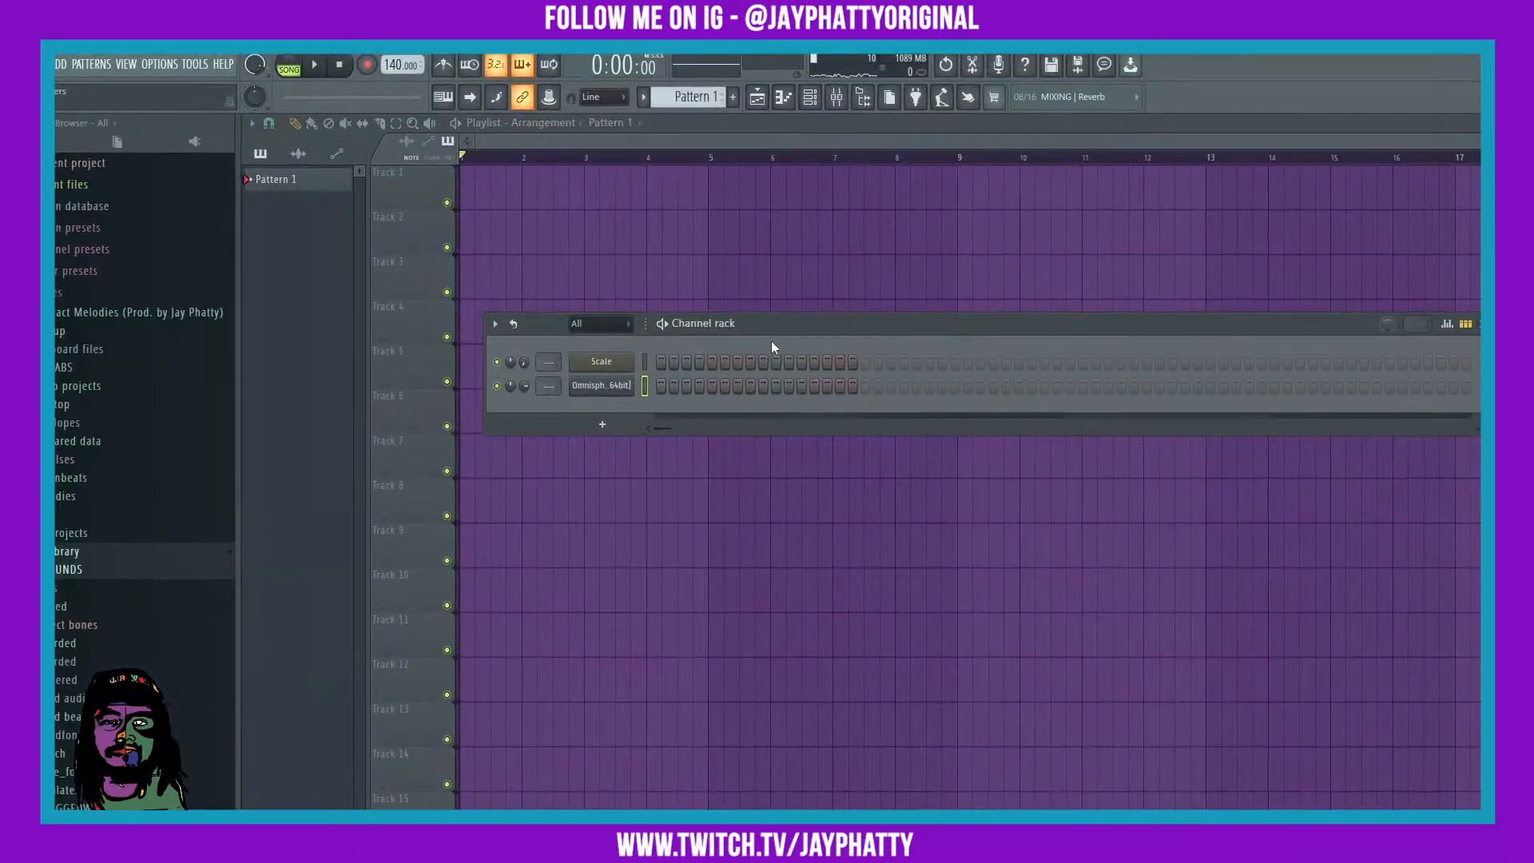
pyautogui.moveTo(770, 340); pyautogui.dragTo(730, 309)
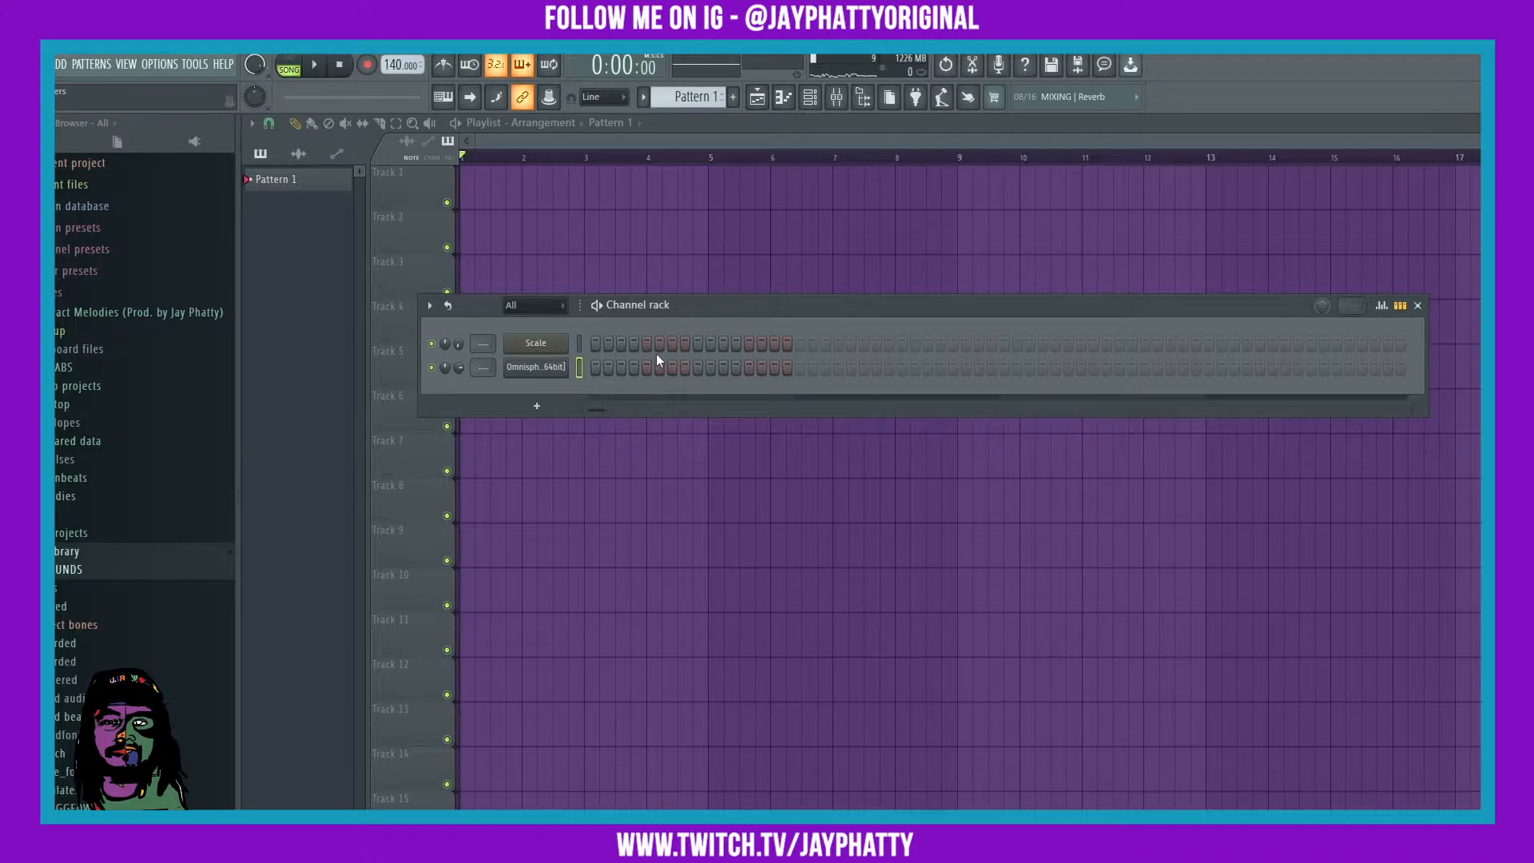
# In the Omnisphere channel's piano roll, place A4, C5 and E5 together at the start of bar 1.
pyautogui.rightClick(573, 367)
pyautogui.click(596, 369)
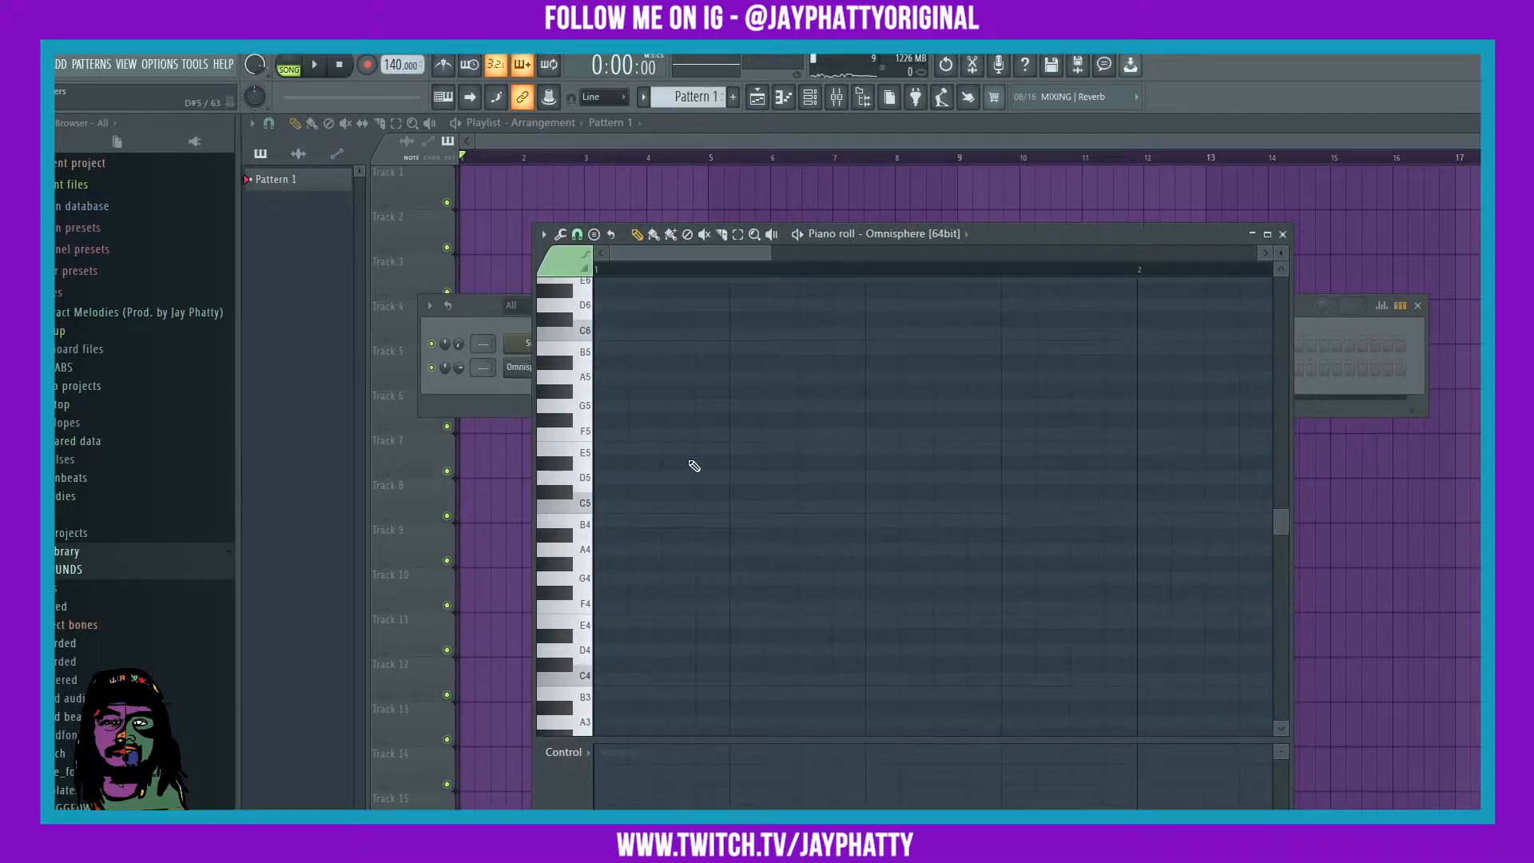
pyautogui.click(604, 549)
pyautogui.click(606, 505)
pyautogui.click(605, 448)
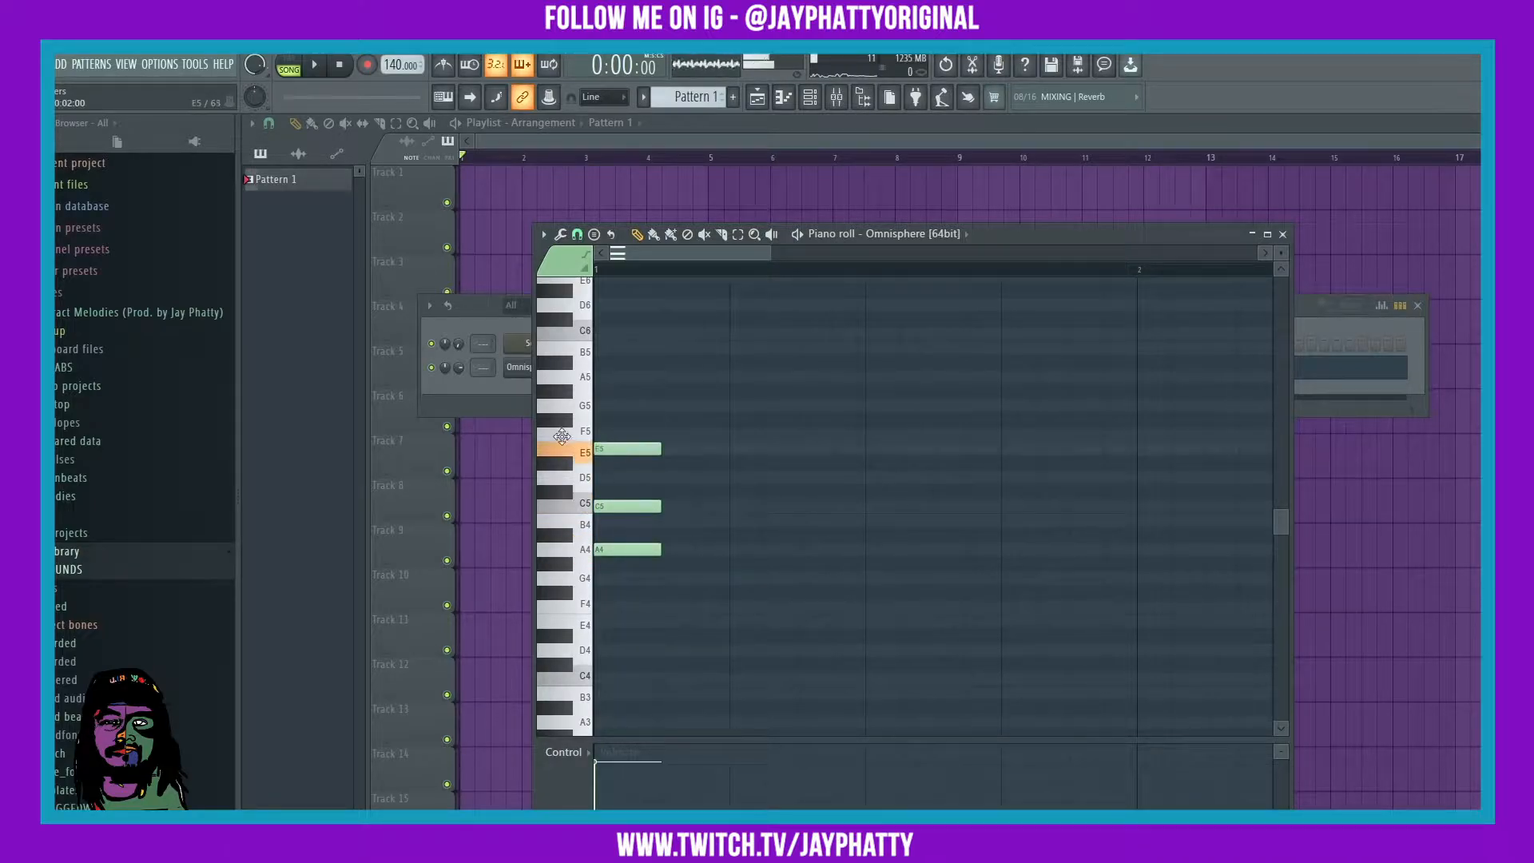
# Randomize the velocities of the three chord notes with the randomizer's existing level settings.
pyautogui.moveTo(762, 658); pyautogui.dragTo(592, 438)
pyautogui.hotkey('alt', 'r')
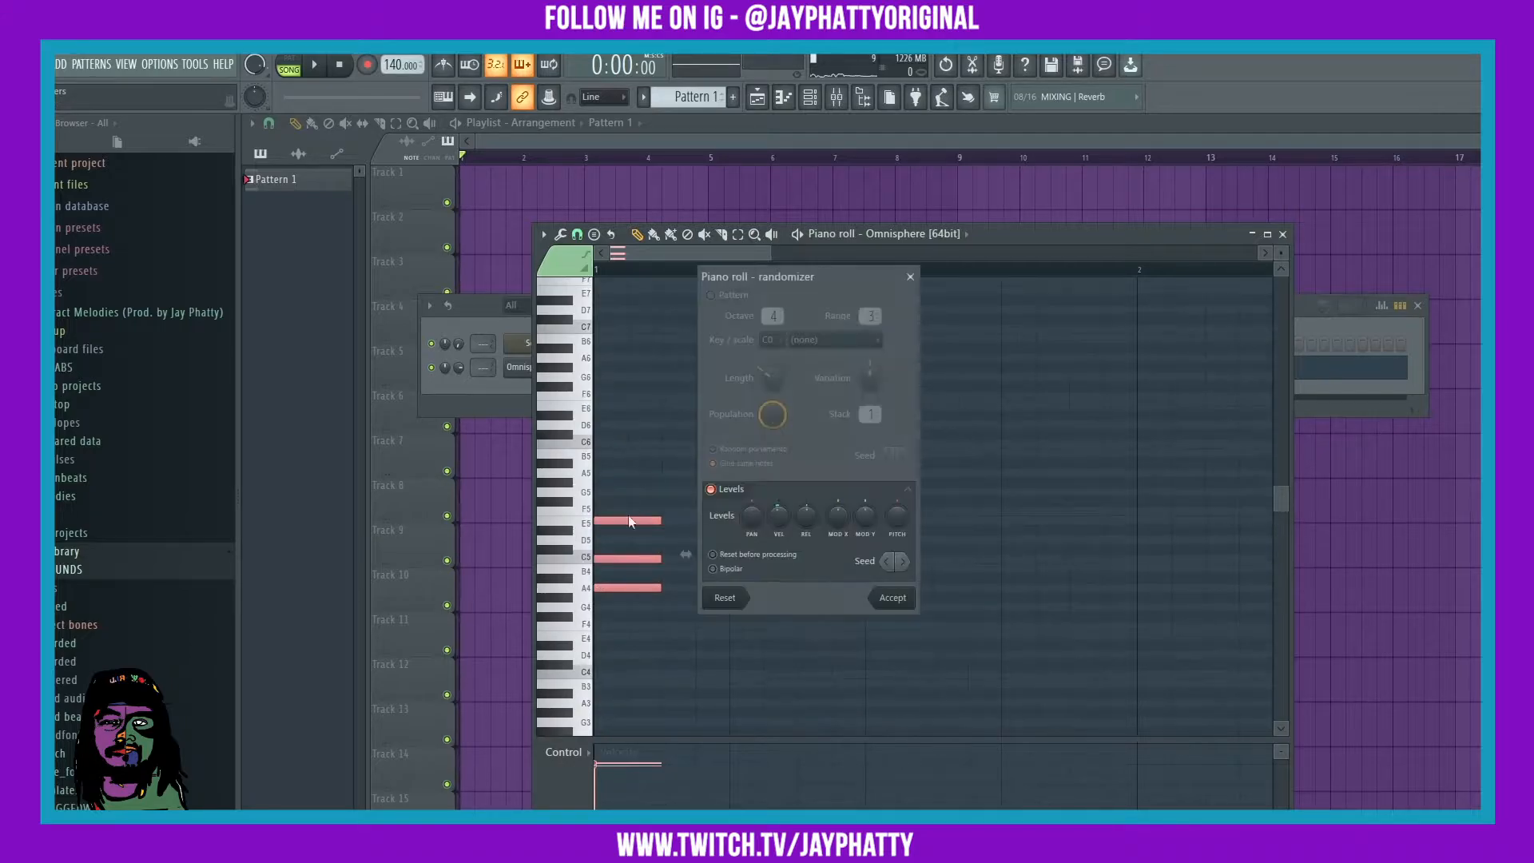
pyautogui.click(892, 598)
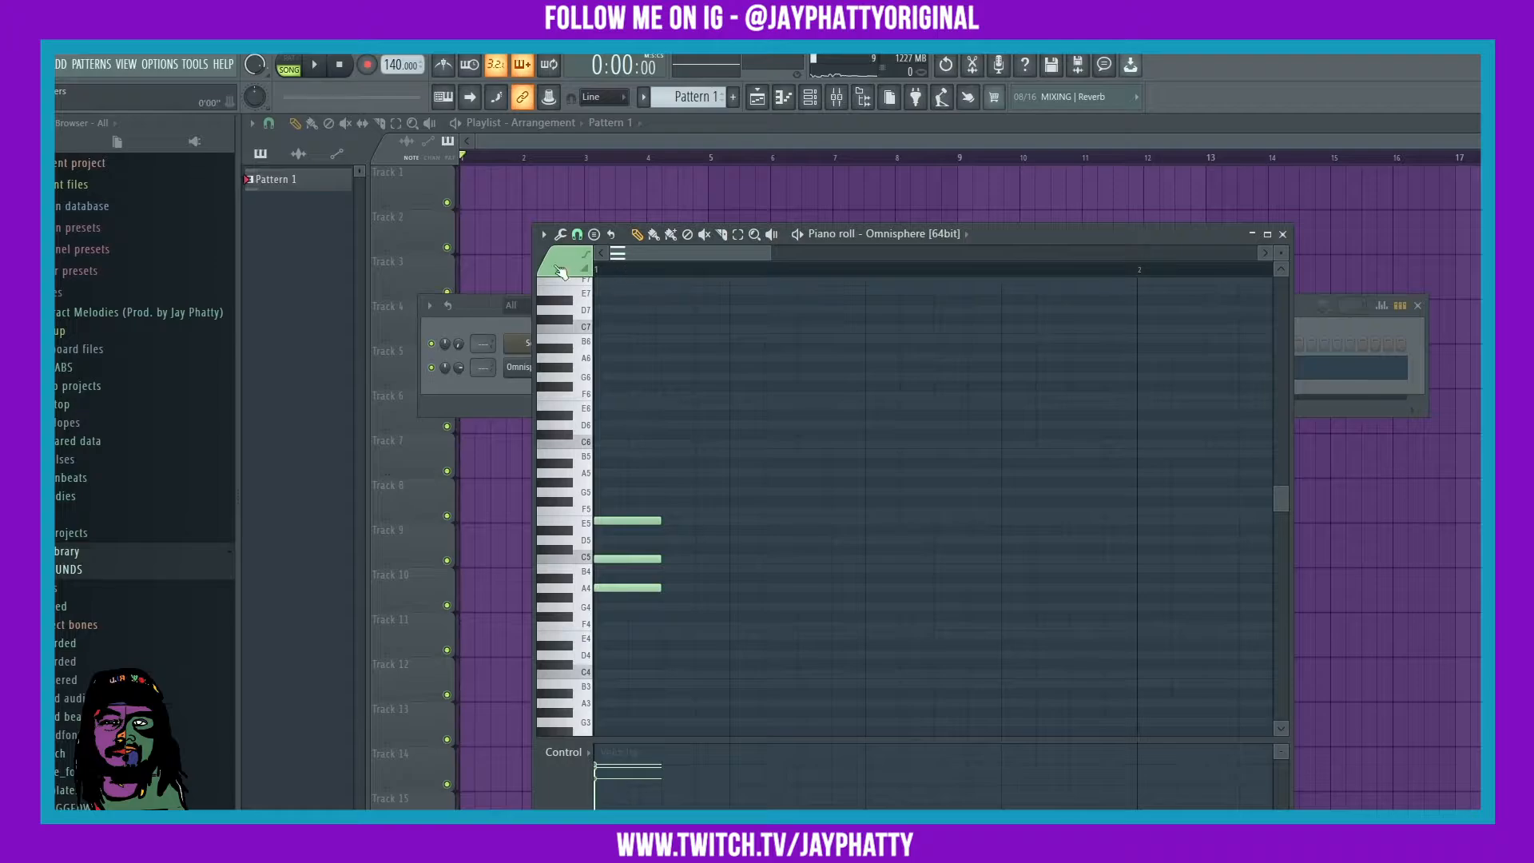
# Lengthen the first chord's three notes to two bars and play them in pattern mode.
pyautogui.scroll(-5, 636, 284)
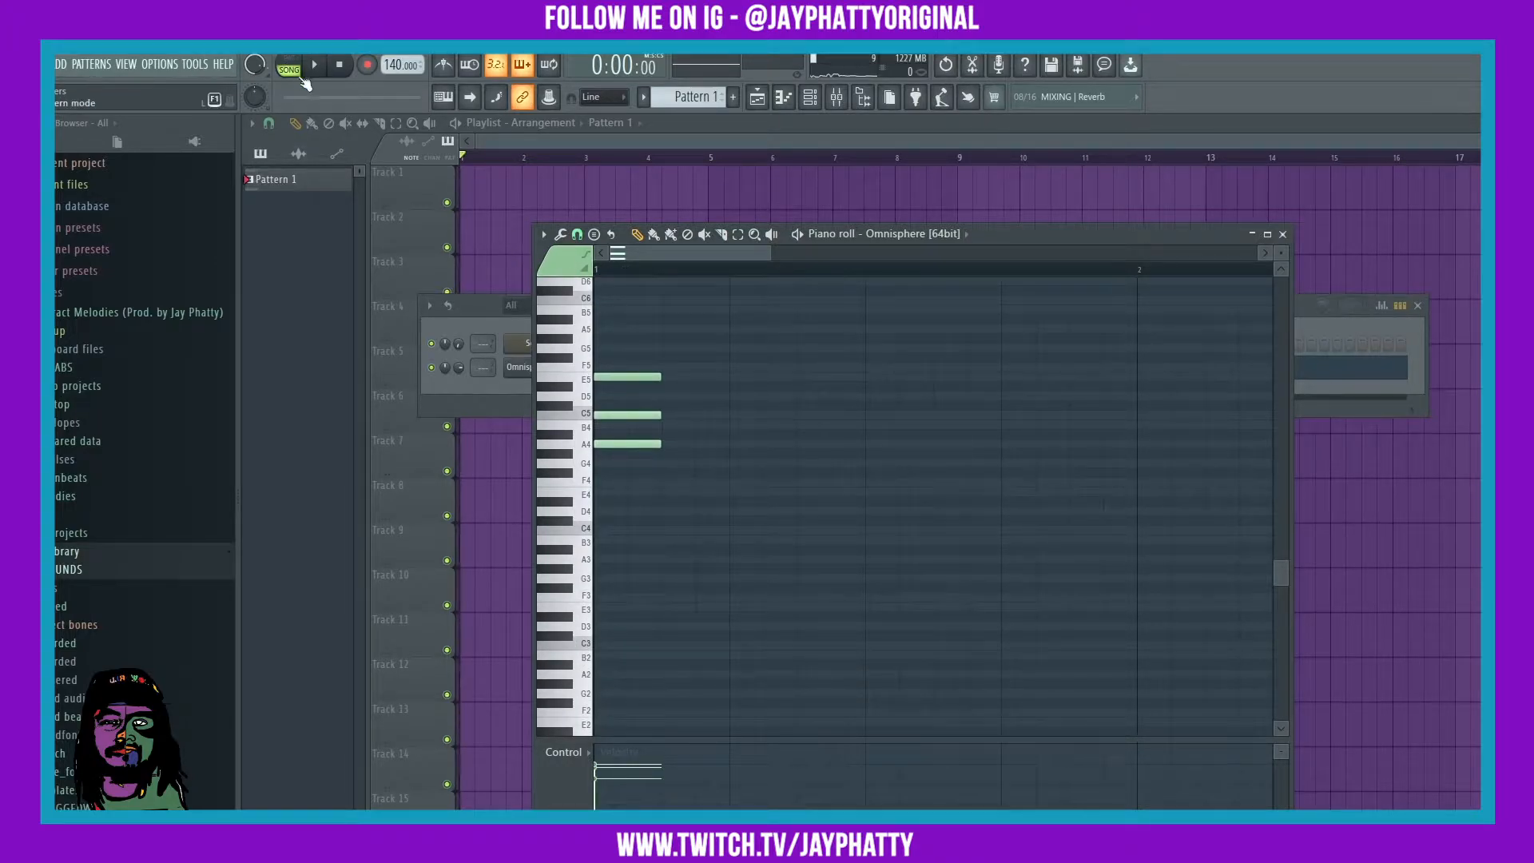
pyautogui.scroll(-4, 647, 253)
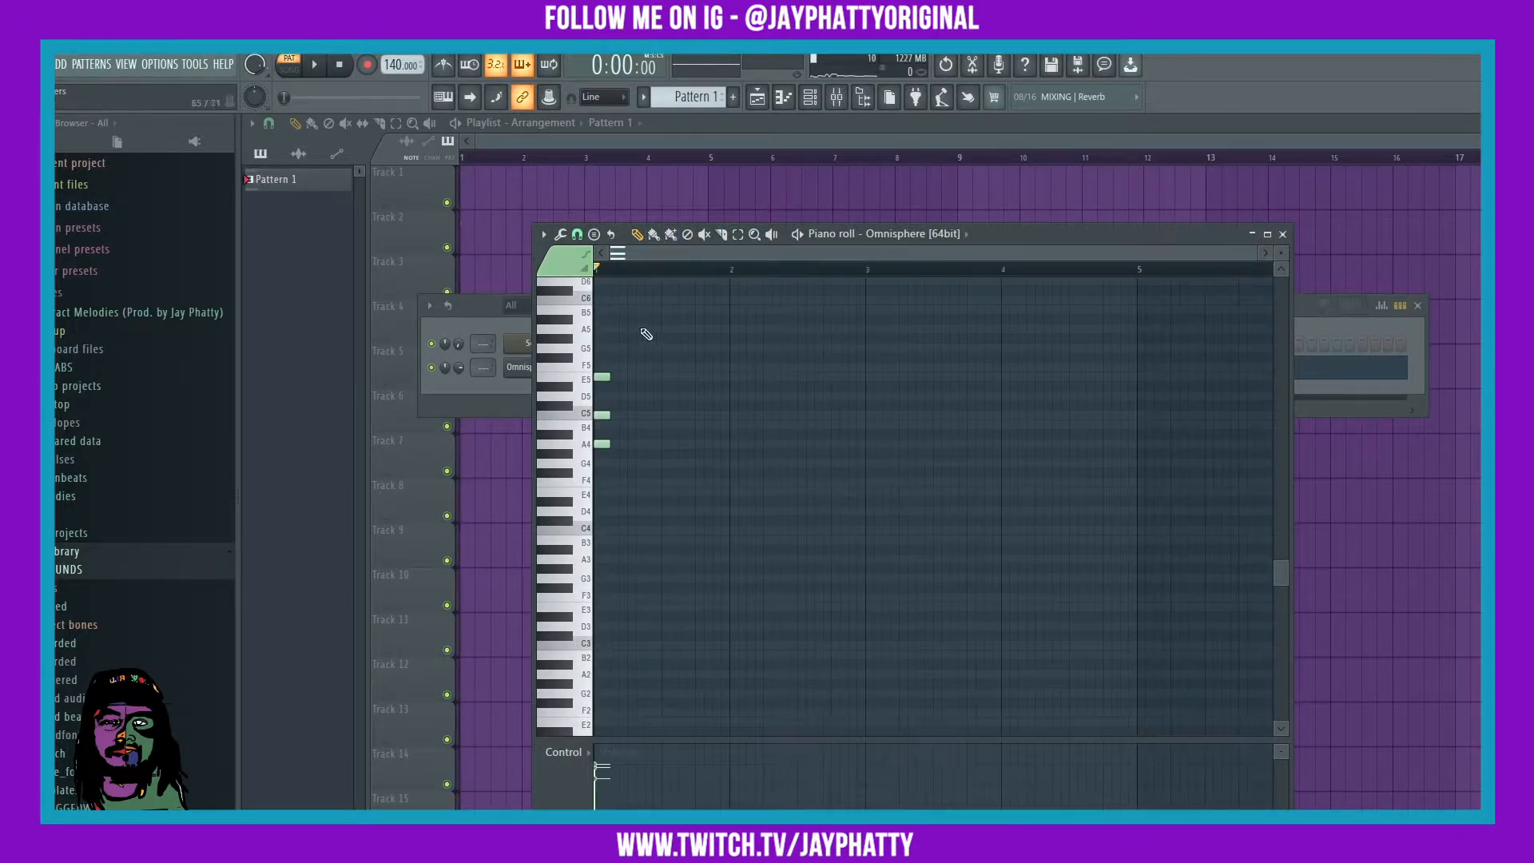
pyautogui.moveTo(655, 455); pyautogui.dragTo(588, 355)
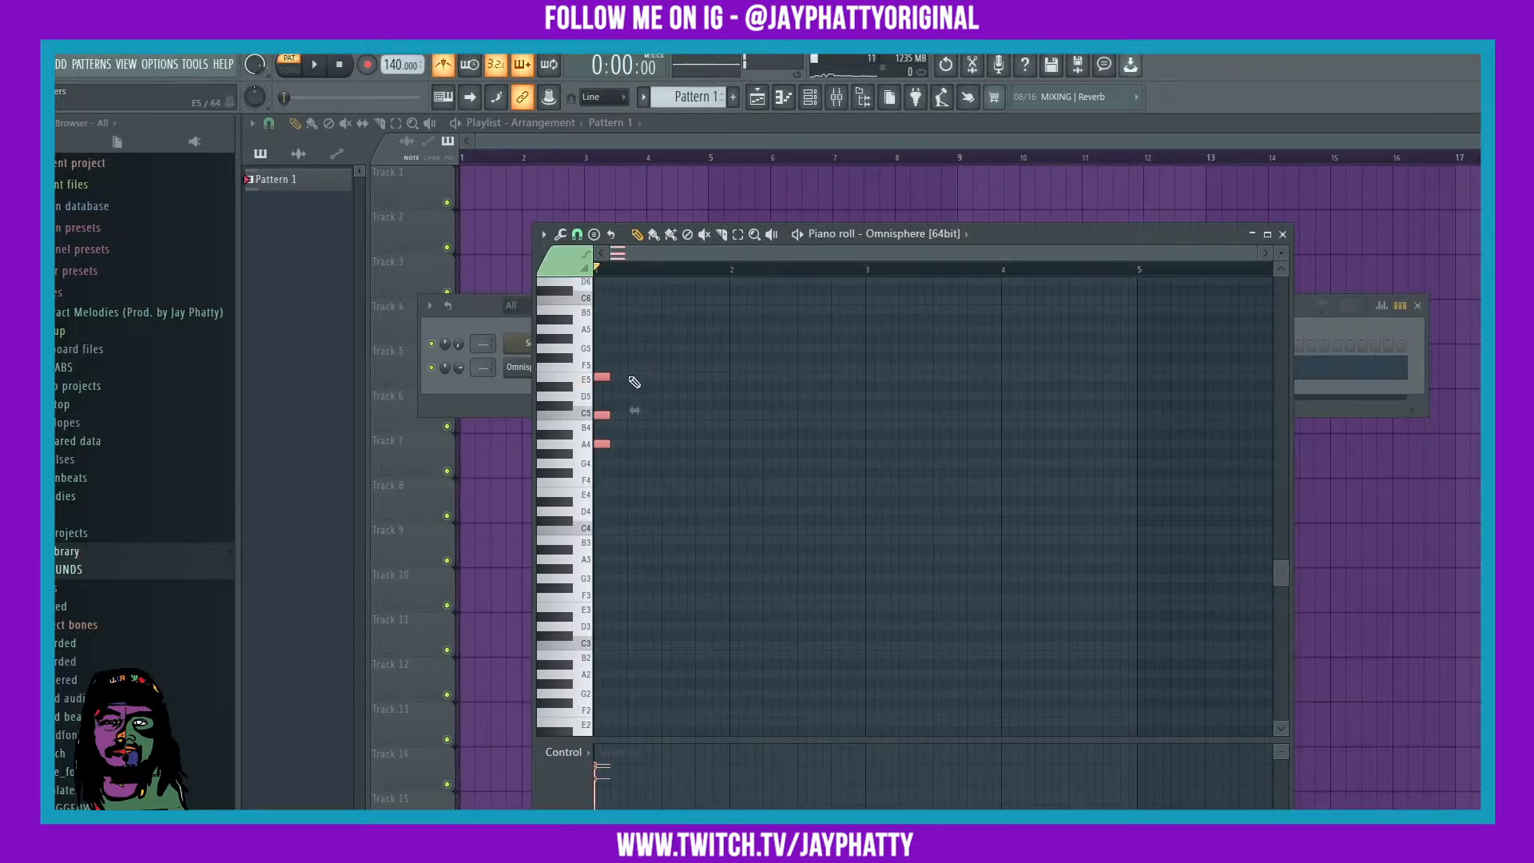
pyautogui.moveTo(609, 378); pyautogui.dragTo(843, 401)
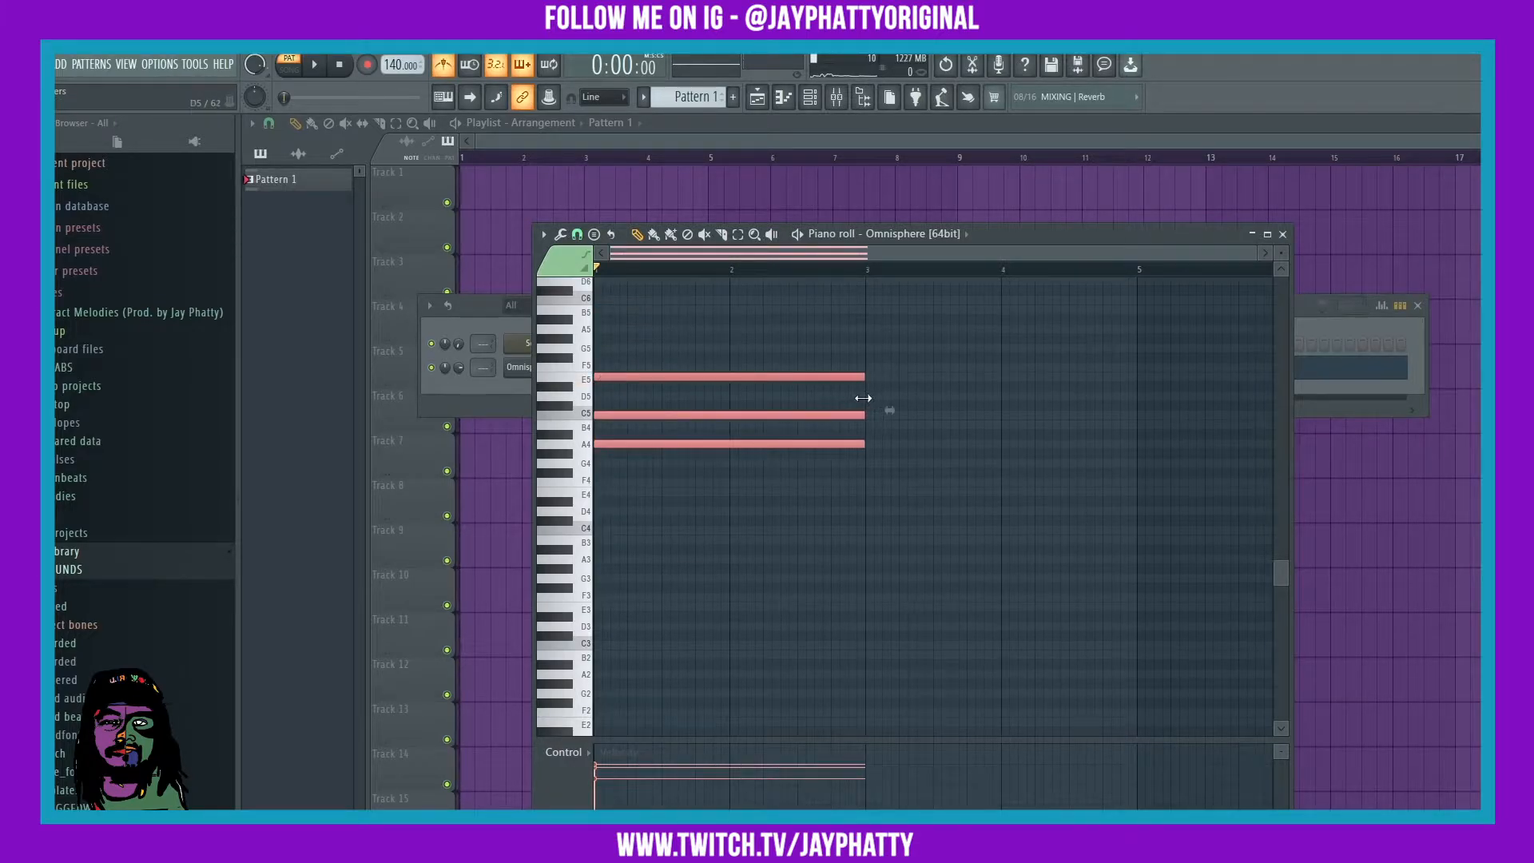
pyautogui.press('space')
pyautogui.keyDown('ctrl'); pyautogui.click(967, 437); pyautogui.keyUp('ctrl')
pyautogui.scroll(-1, 694, 270)
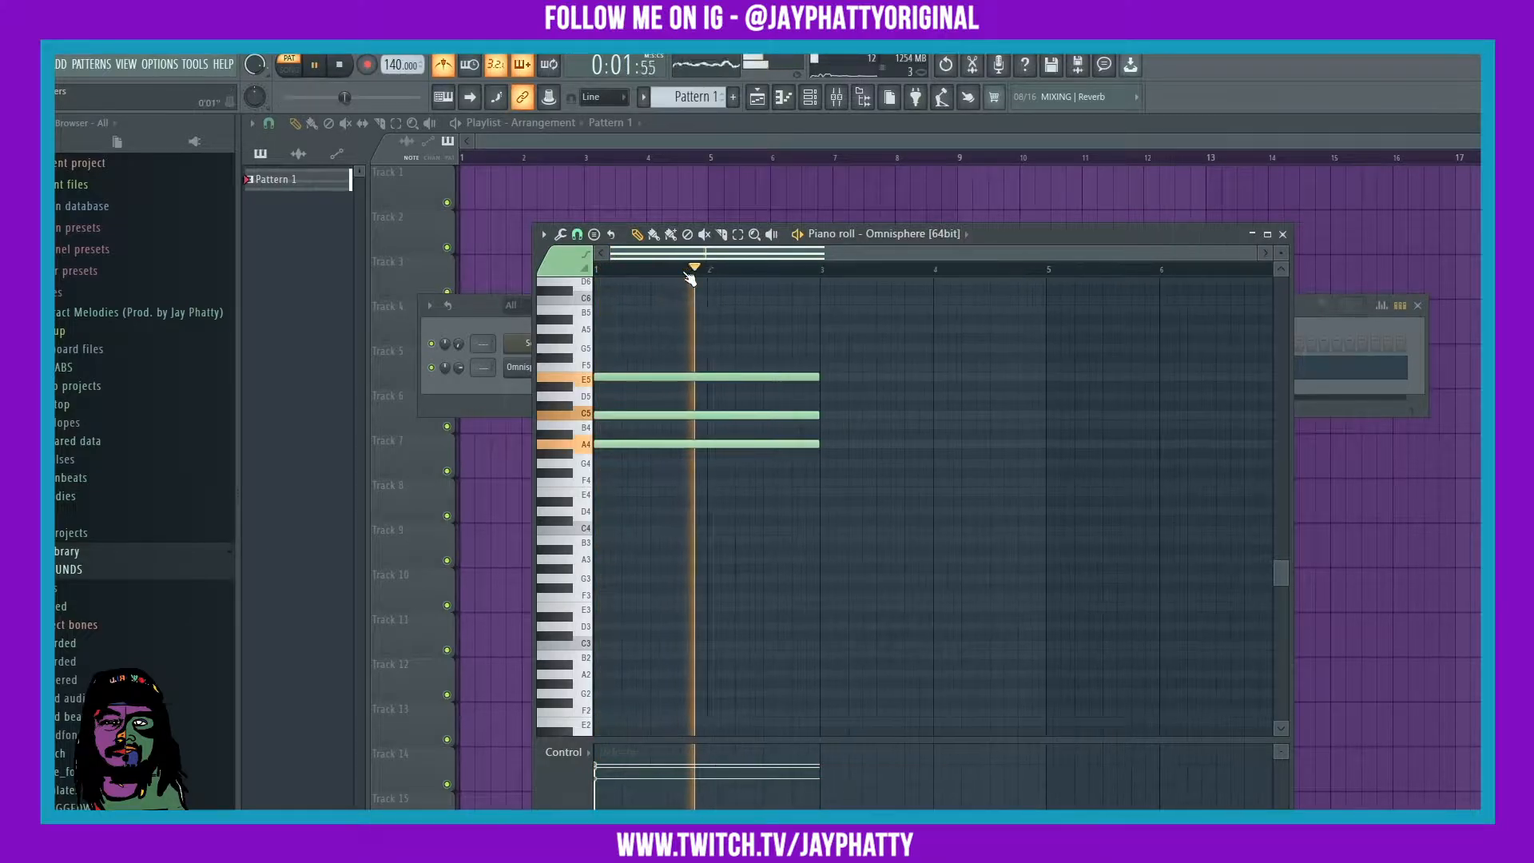
pyautogui.click(823, 492)
pyautogui.press('space')
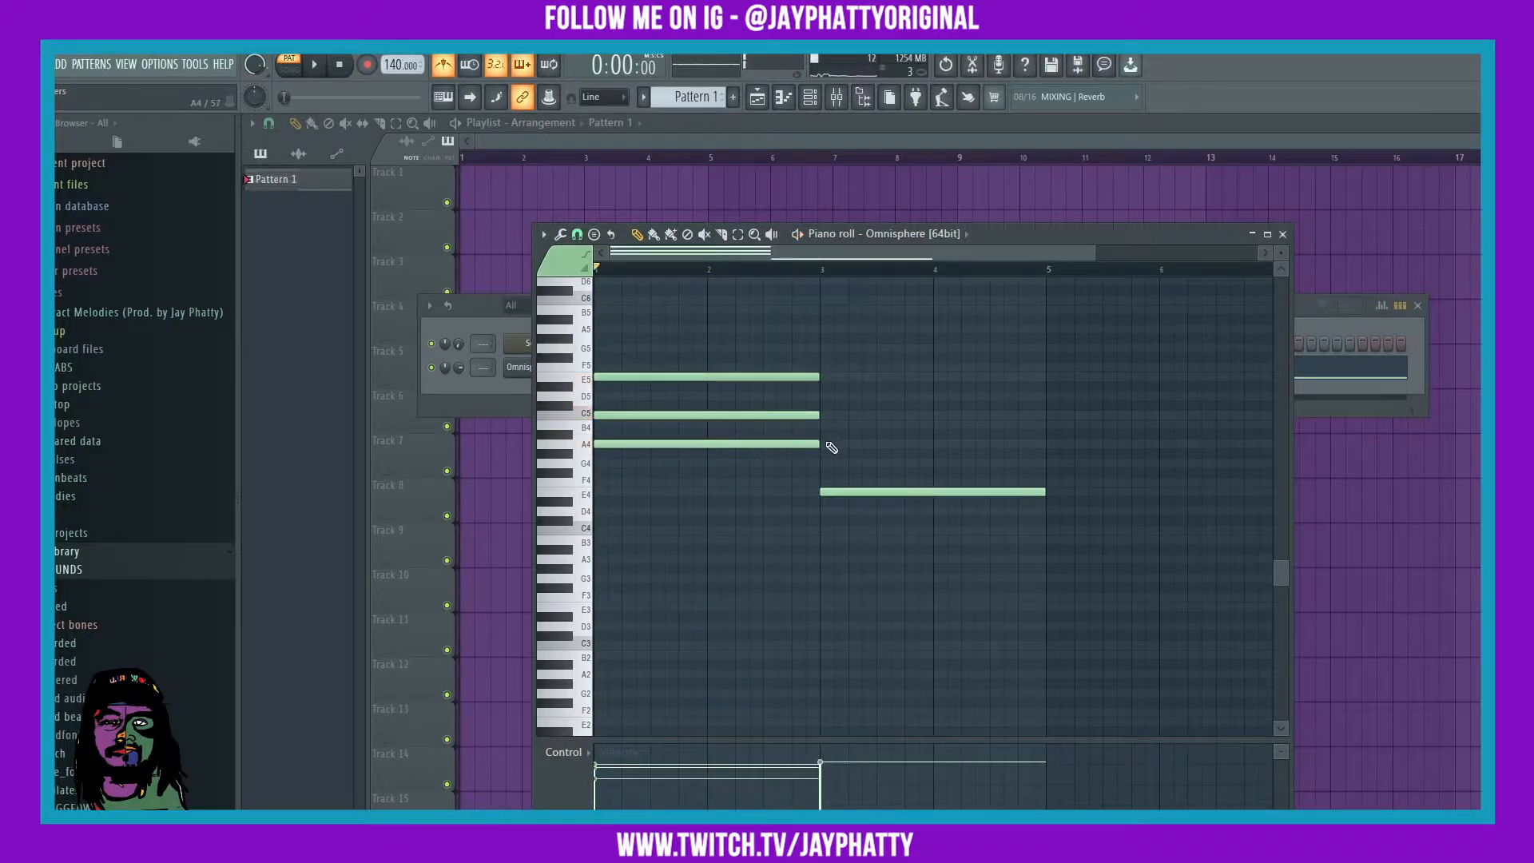
pyautogui.rightClick(841, 492)
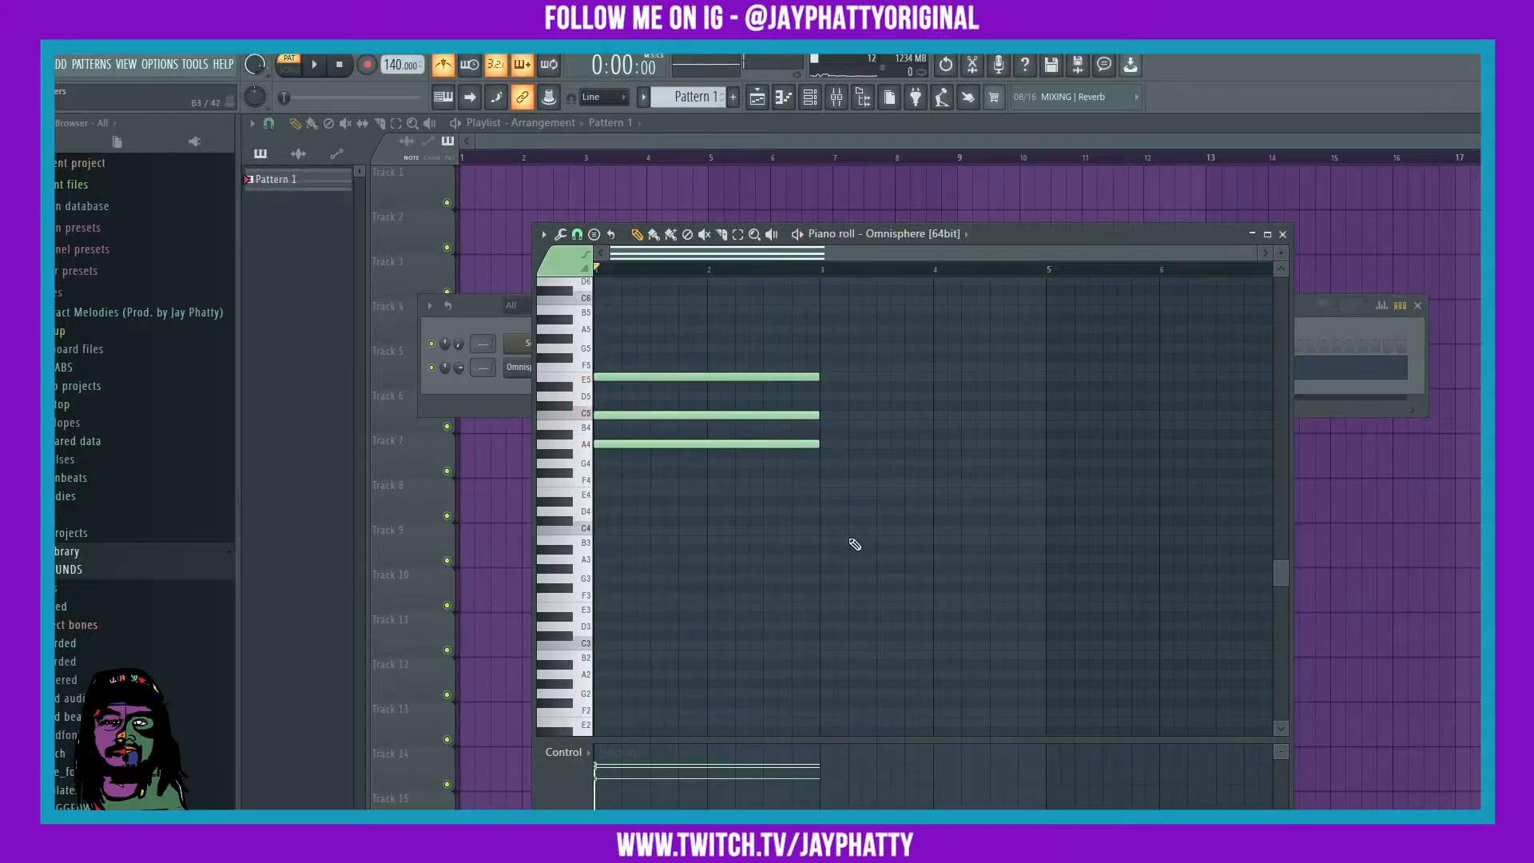
# Add a second two-bar chord of F4, C5 and G5 at bar 3 and play the pattern.
pyautogui.click(825, 483)
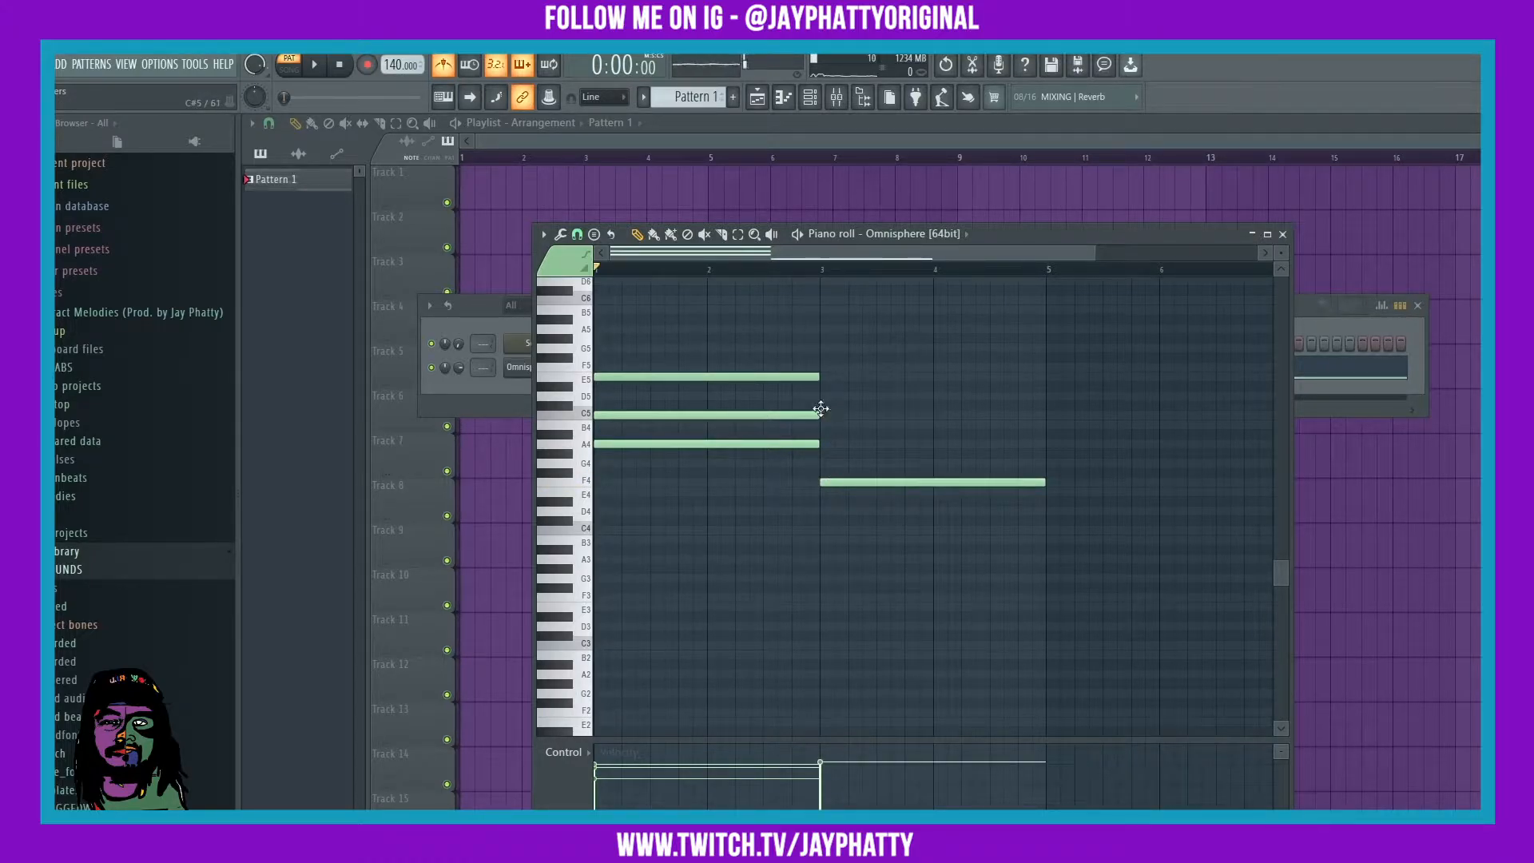
pyautogui.click(820, 412)
pyautogui.click(825, 349)
pyautogui.press('space')
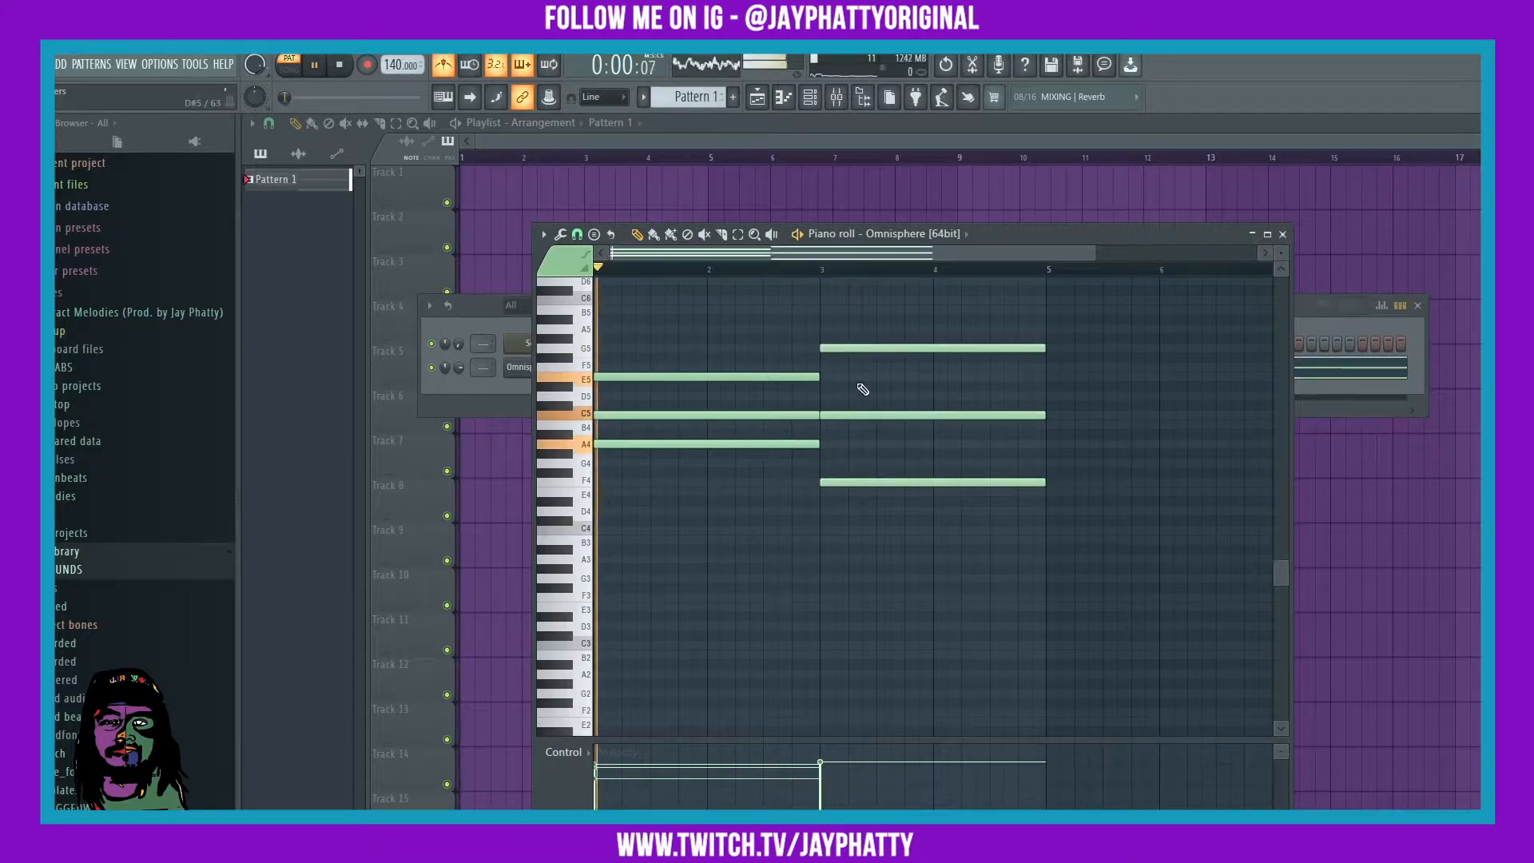
pyautogui.scroll(-2, 758, 267)
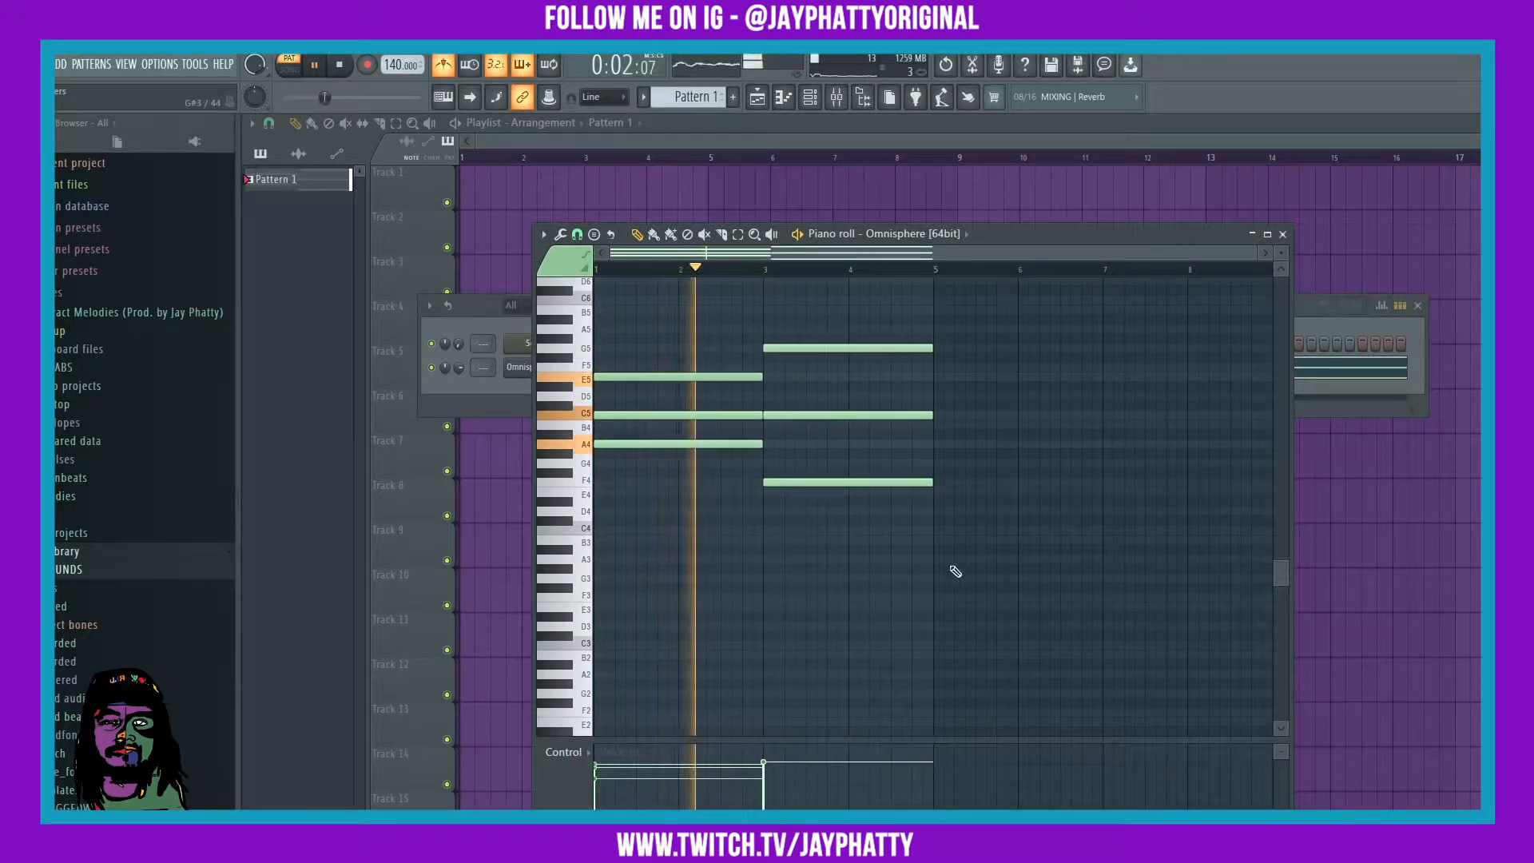
# Randomize the velocities of the second chord's three notes with the randomizer, then clear the selection.
pyautogui.moveTo(947, 543); pyautogui.dragTo(836, 345)
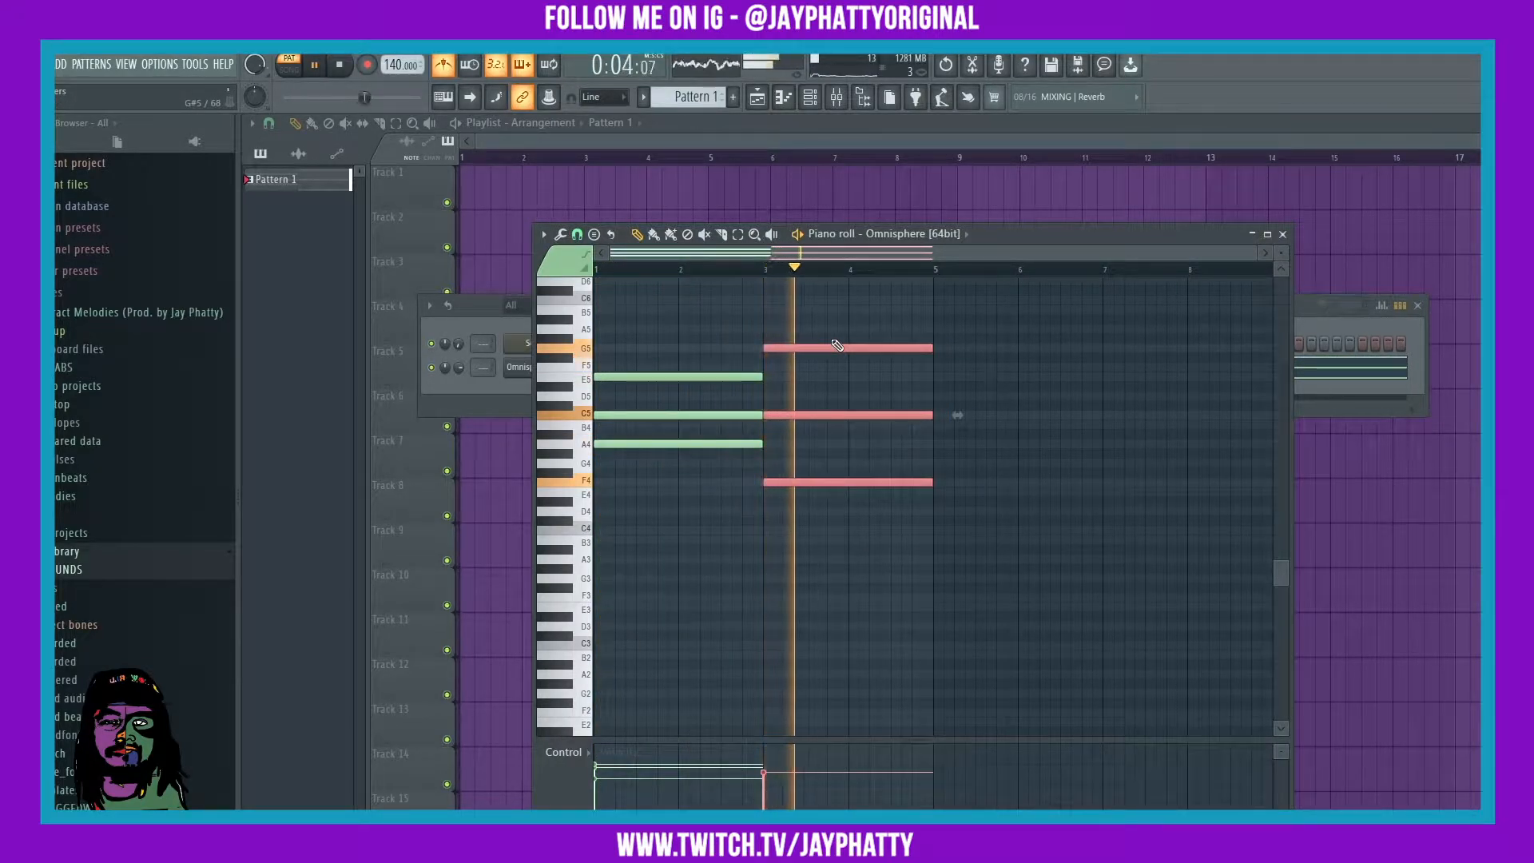
pyautogui.keyDown('ctrl'); pyautogui.click(997, 374); pyautogui.keyUp('ctrl')
pyautogui.moveTo(989, 541); pyautogui.dragTo(848, 328)
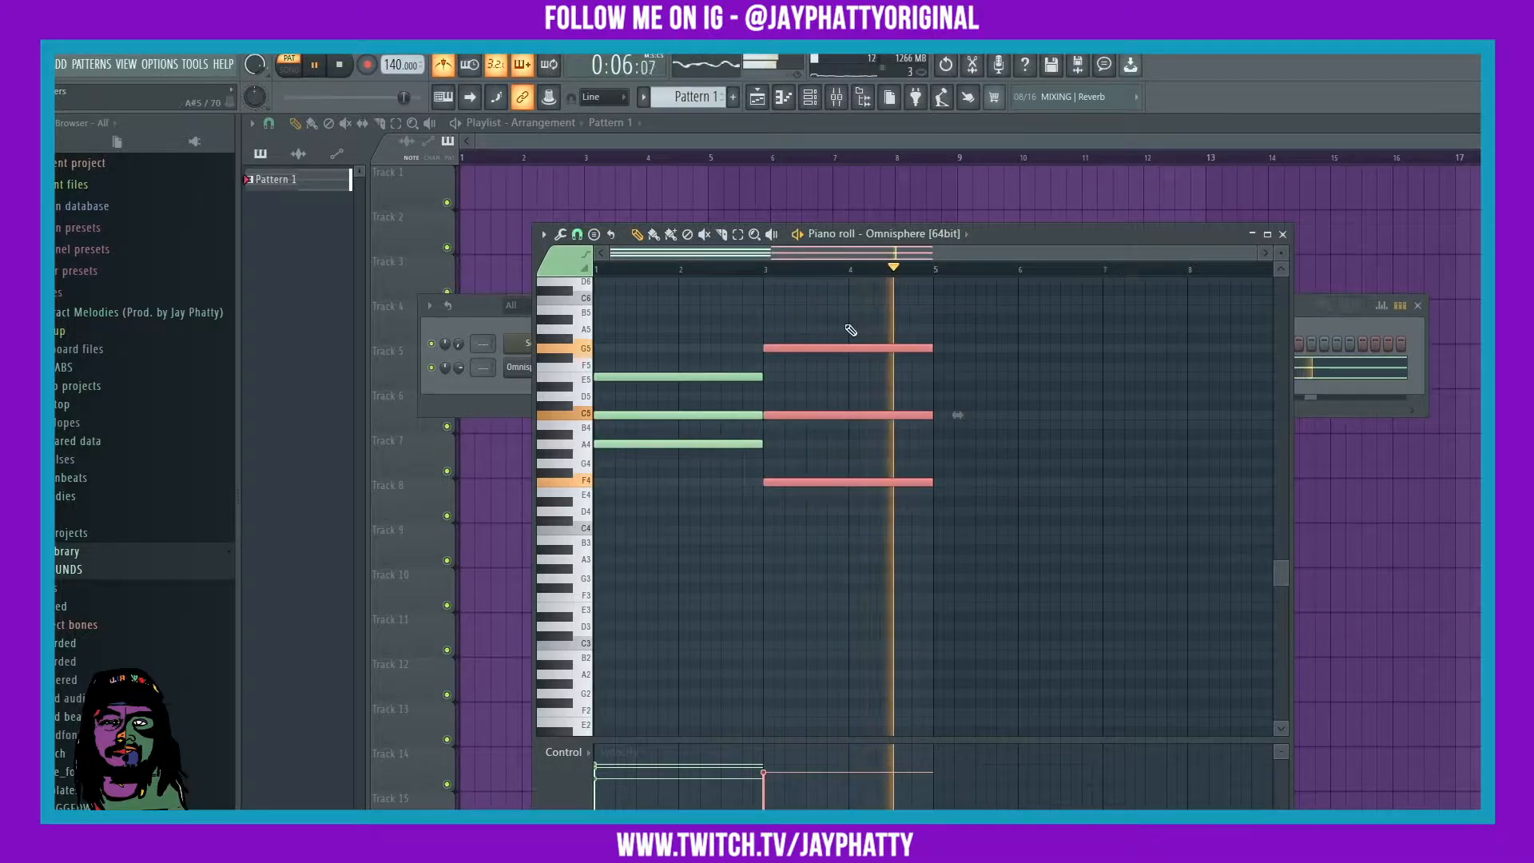
pyautogui.hotkey('alt', 'r')
pyautogui.click(901, 599)
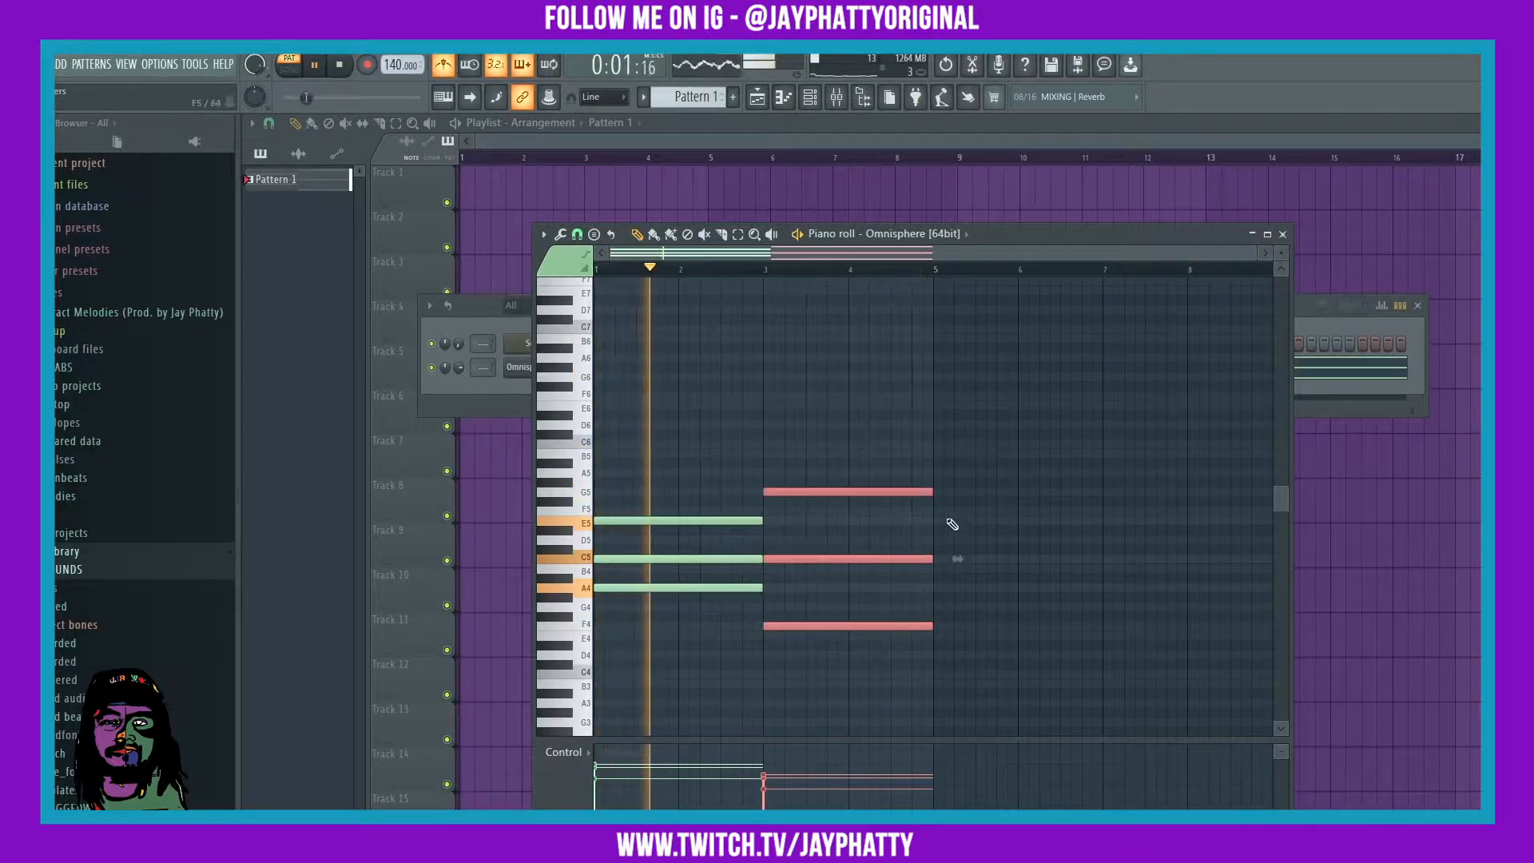
pyautogui.press('F6')
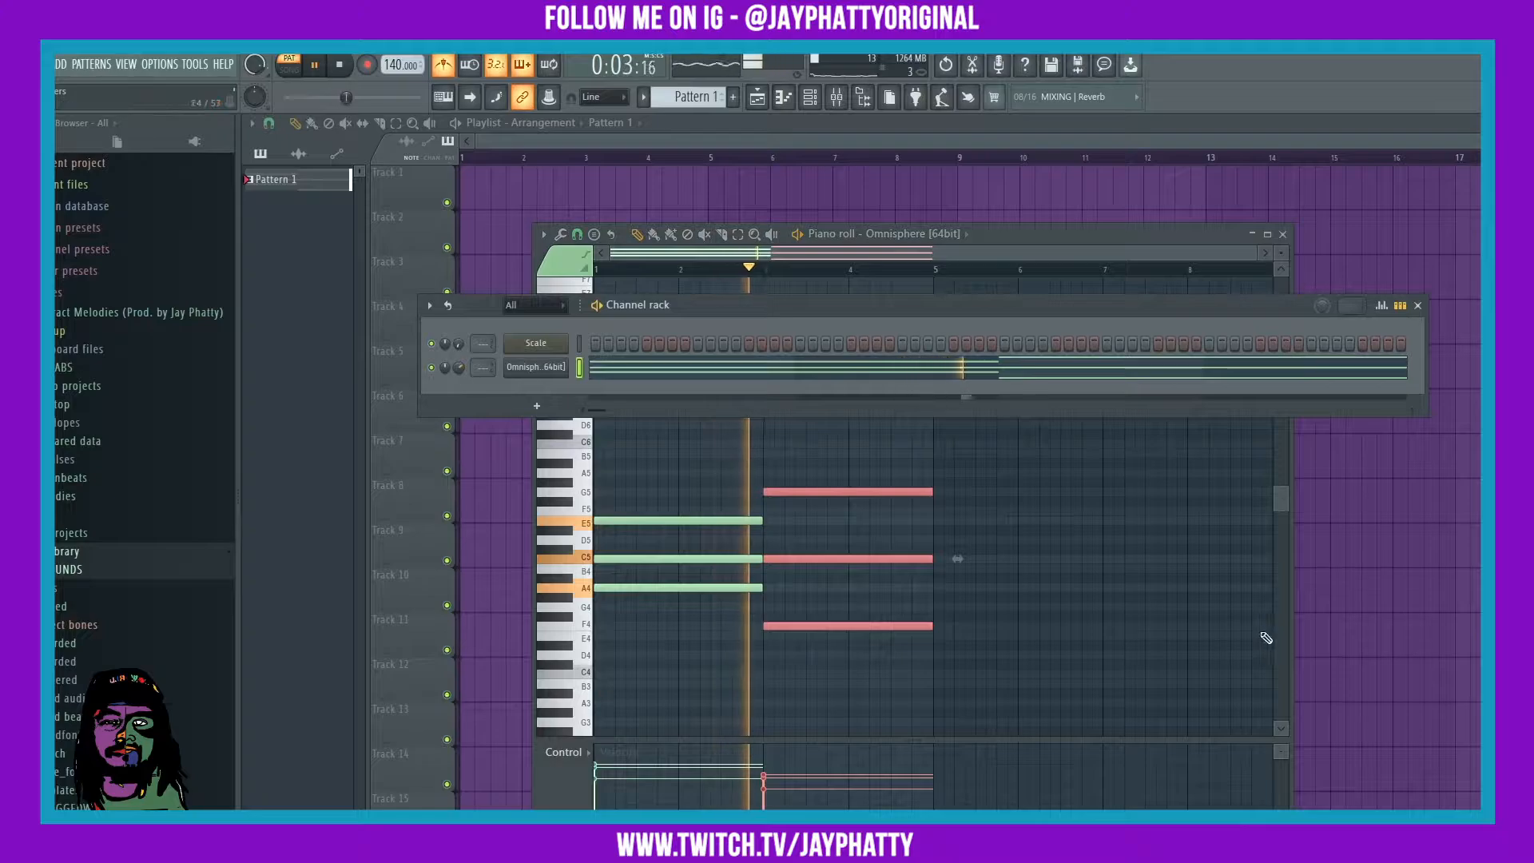
pyautogui.keyDown('ctrl'); pyautogui.click(1262, 634); pyautogui.keyUp('ctrl')
pyautogui.click(943, 591)
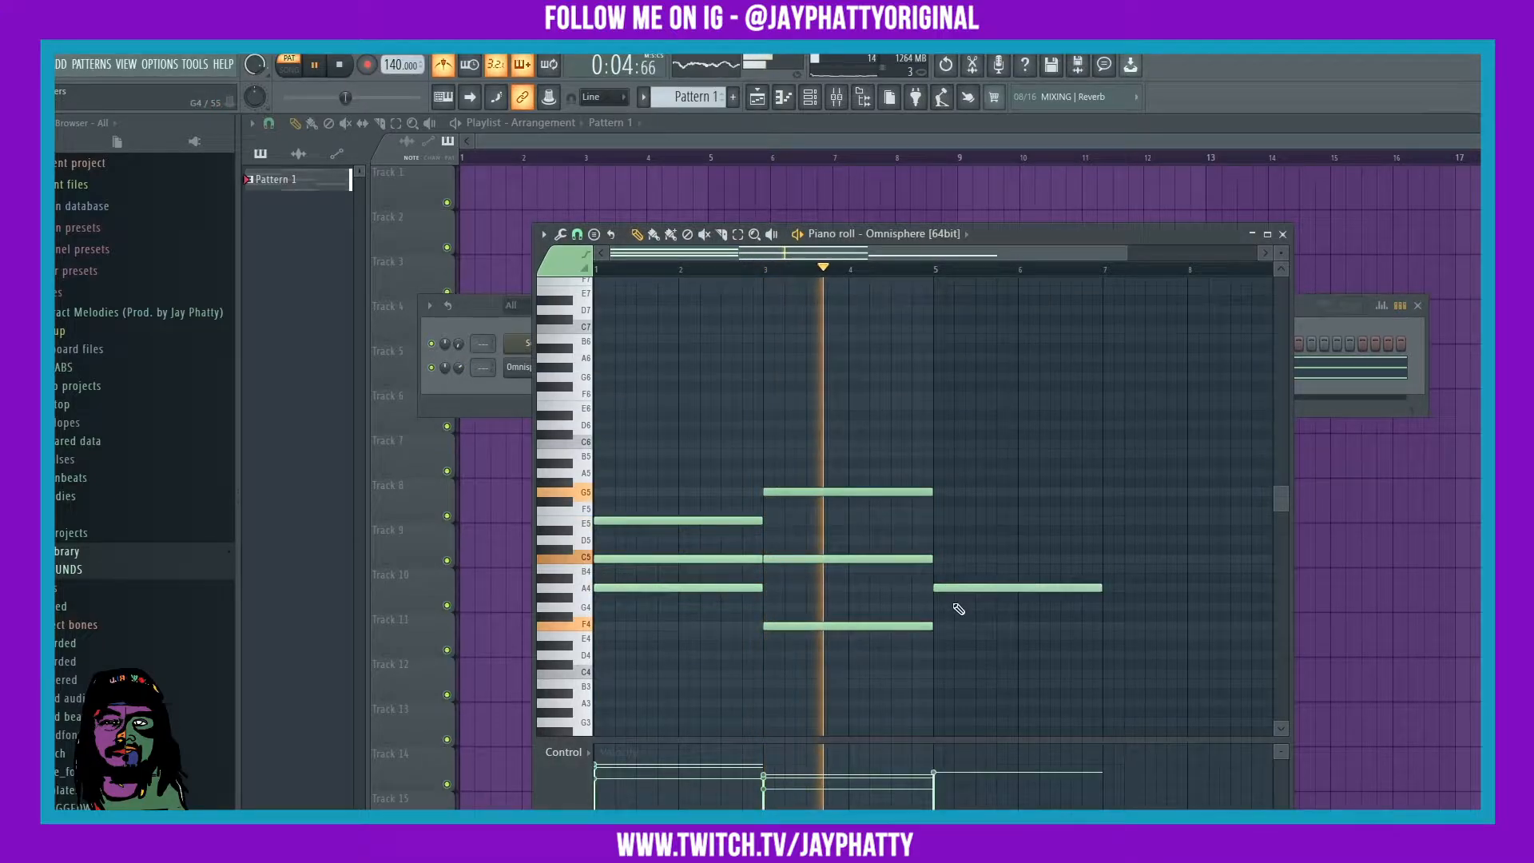
pyautogui.click(943, 541)
pyautogui.click(938, 454)
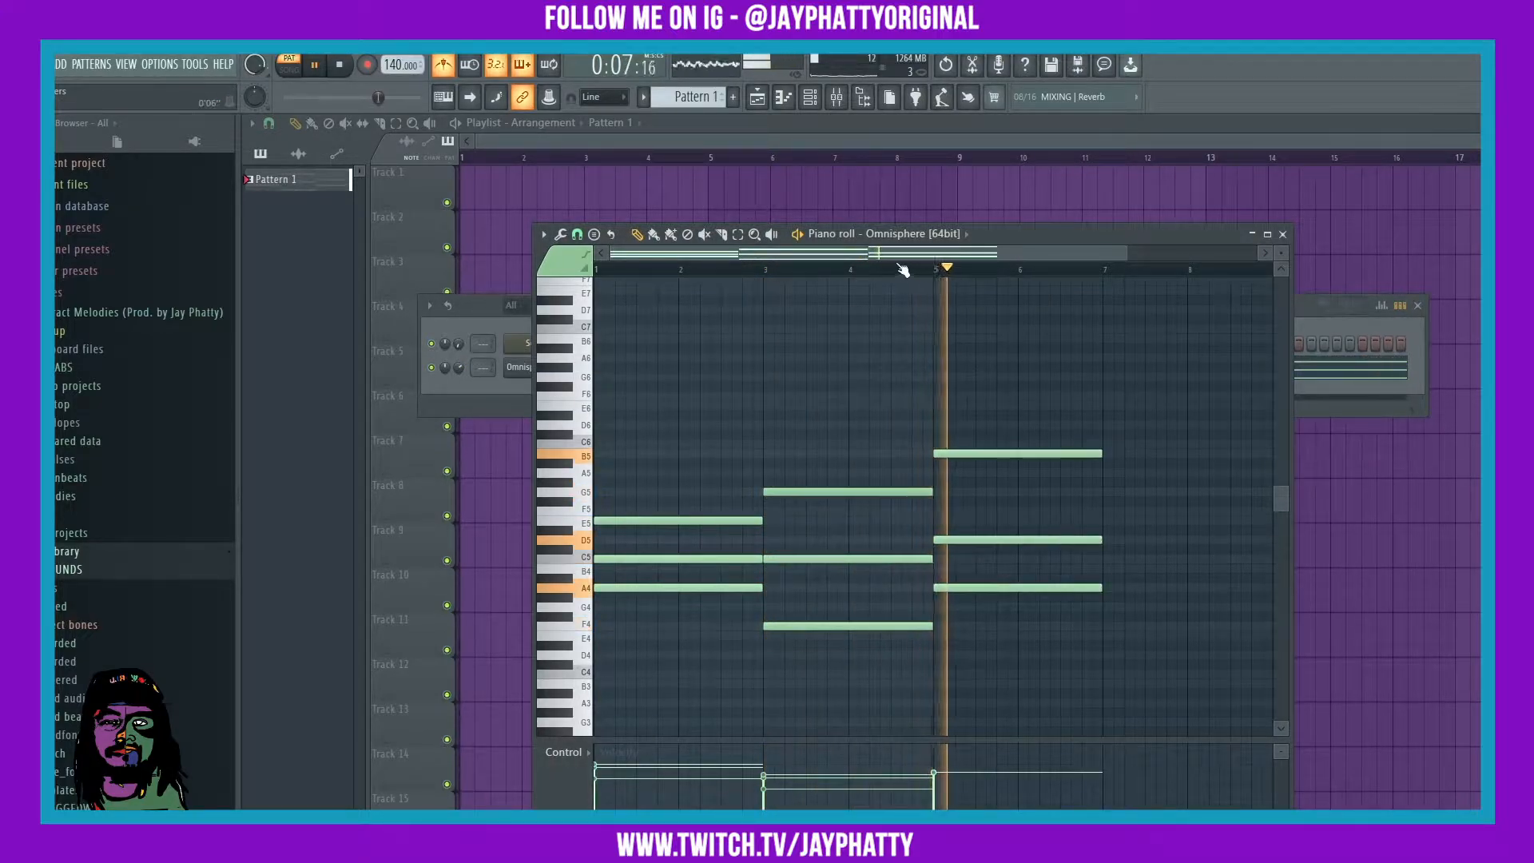
pyautogui.scroll(-1, 903, 270)
pyautogui.rightClick(883, 454)
pyautogui.rightClick(891, 541)
pyautogui.rightClick(906, 588)
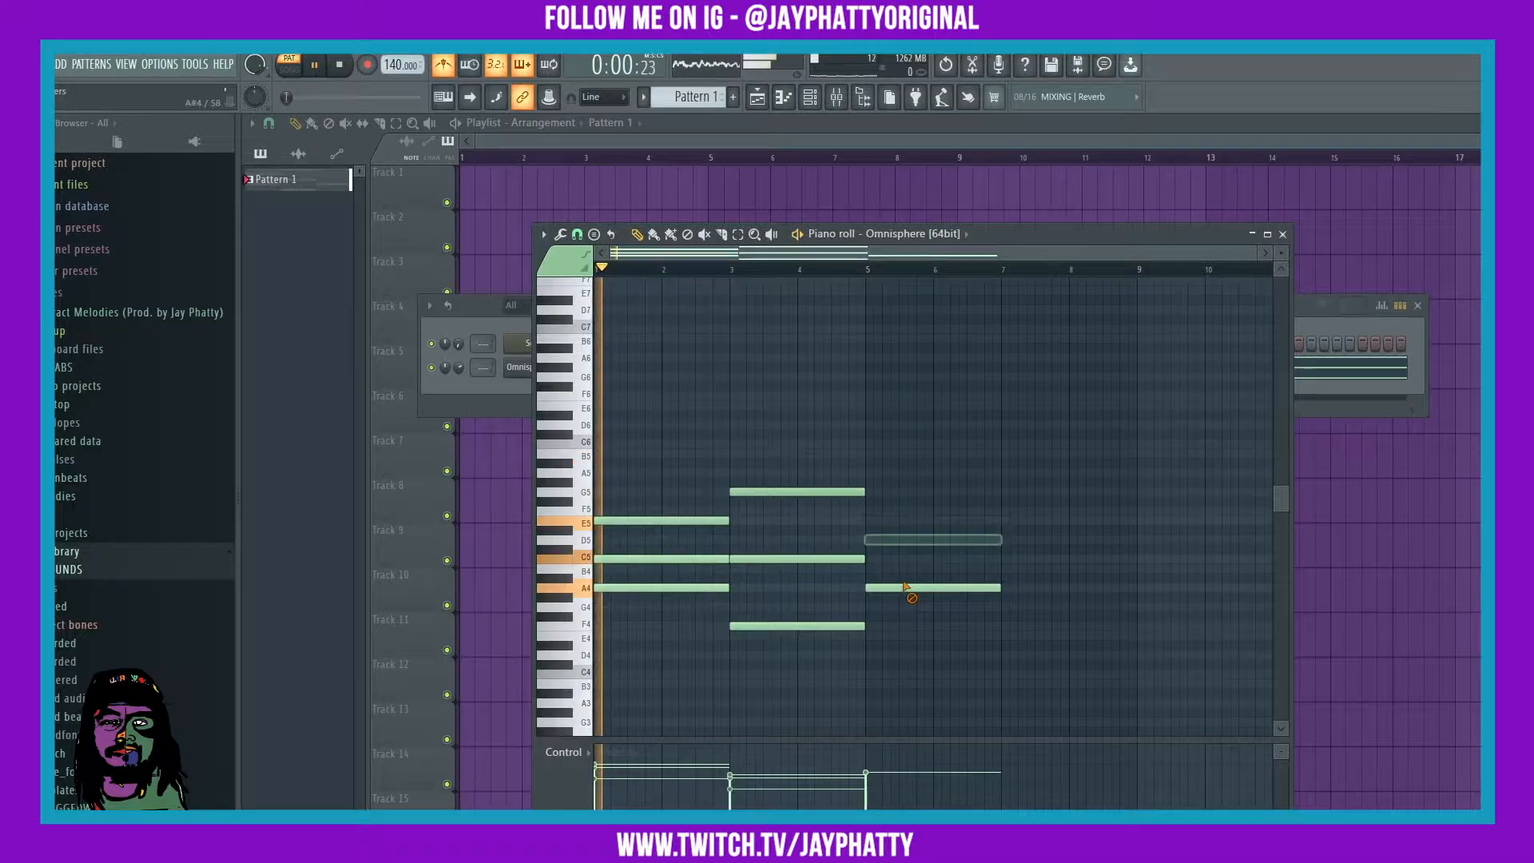
# Add a third two-bar chord of E4, A4 and D5 starting at bar 5.
pyautogui.click(875, 636)
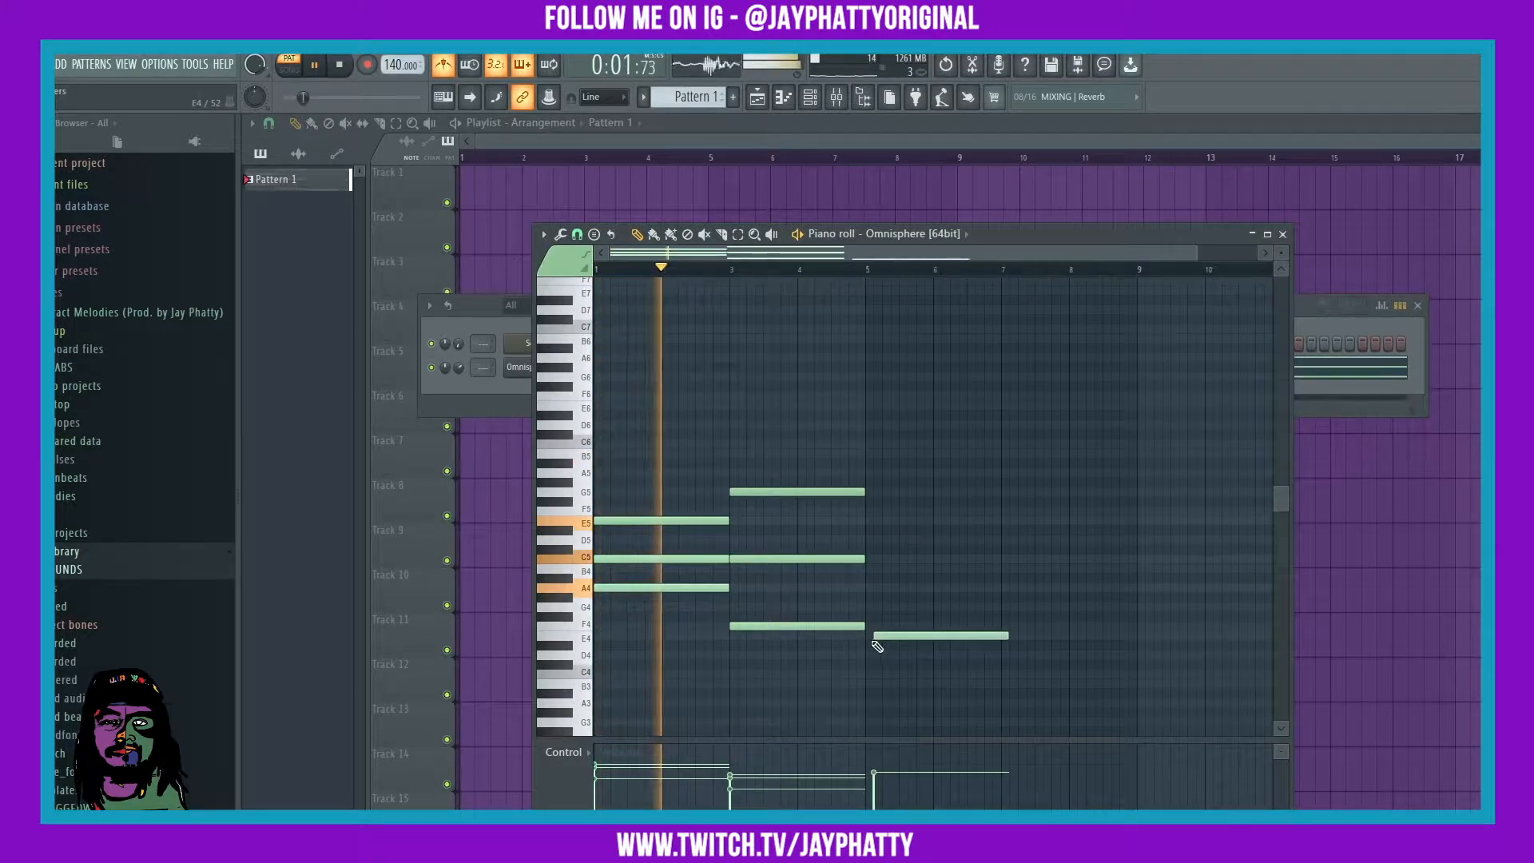
pyautogui.click(881, 591)
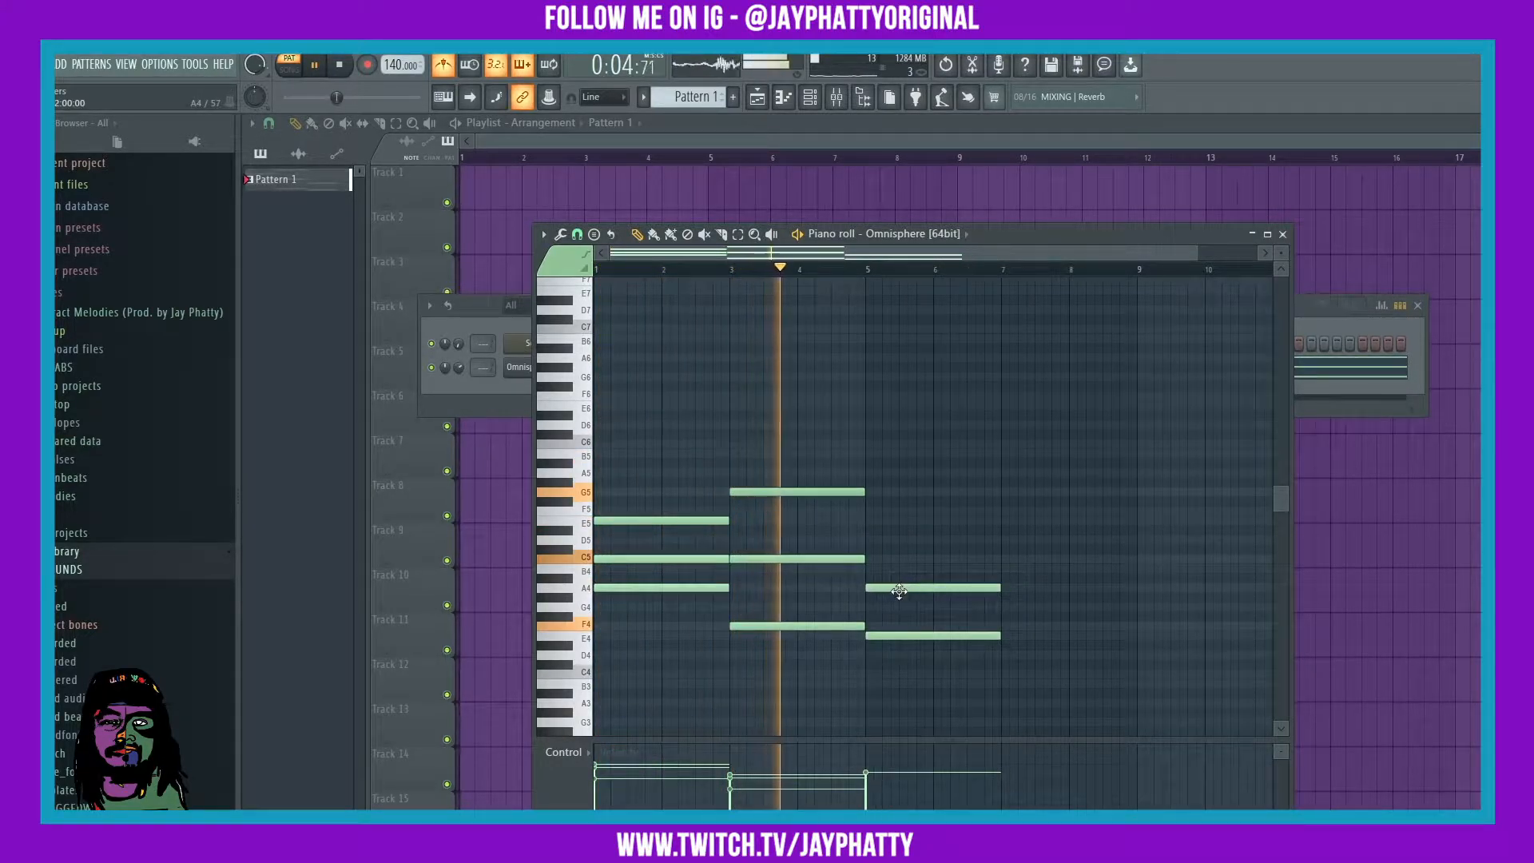
pyautogui.click(876, 540)
# Add a fourth two-bar chord of G4, D4 and A3 starting at bar 7.
pyautogui.click(1005, 607)
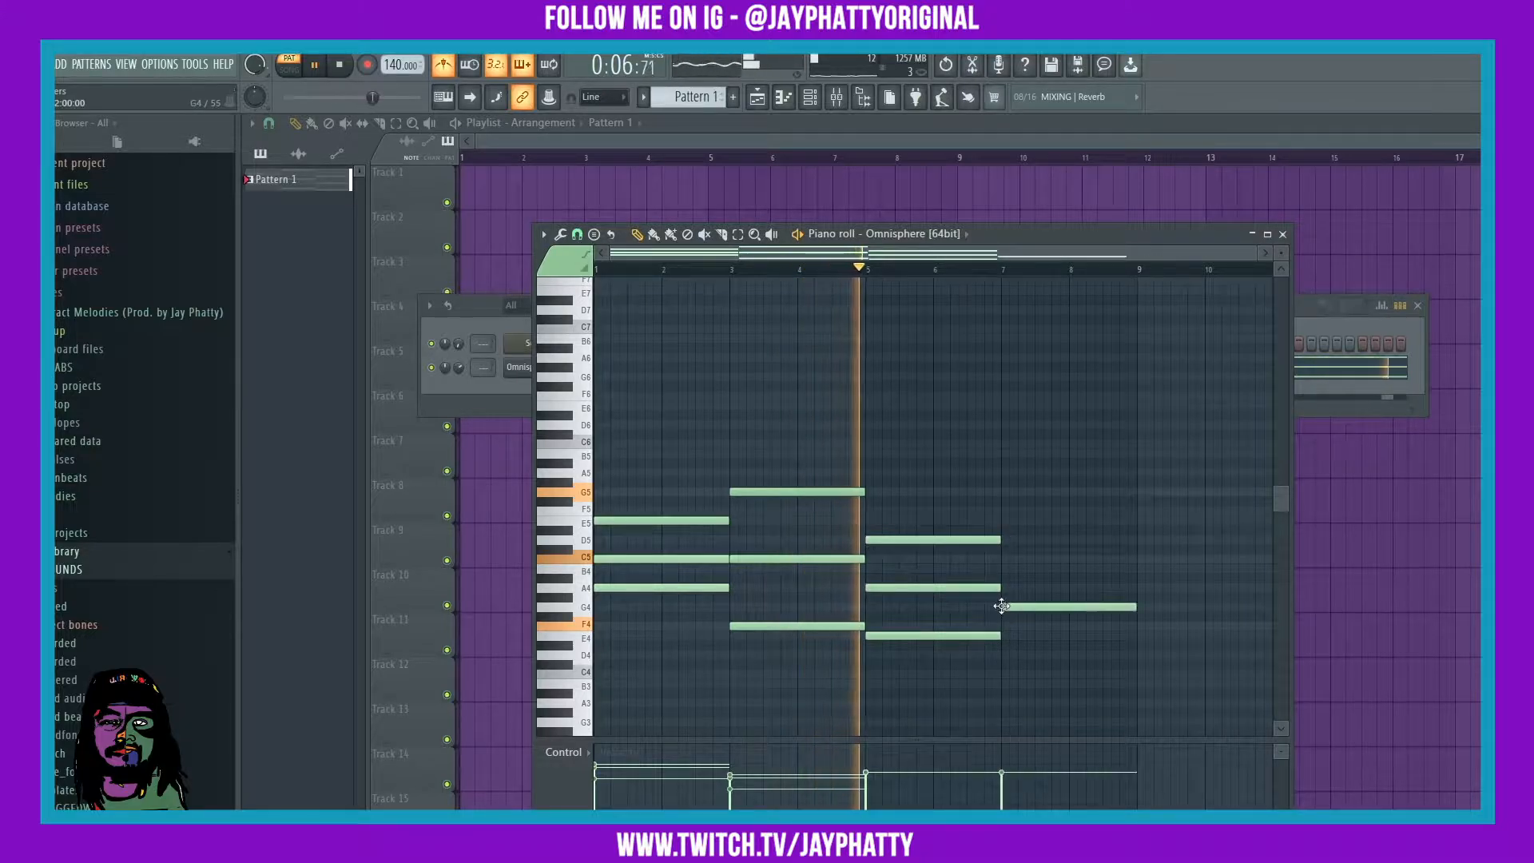
pyautogui.click(1004, 655)
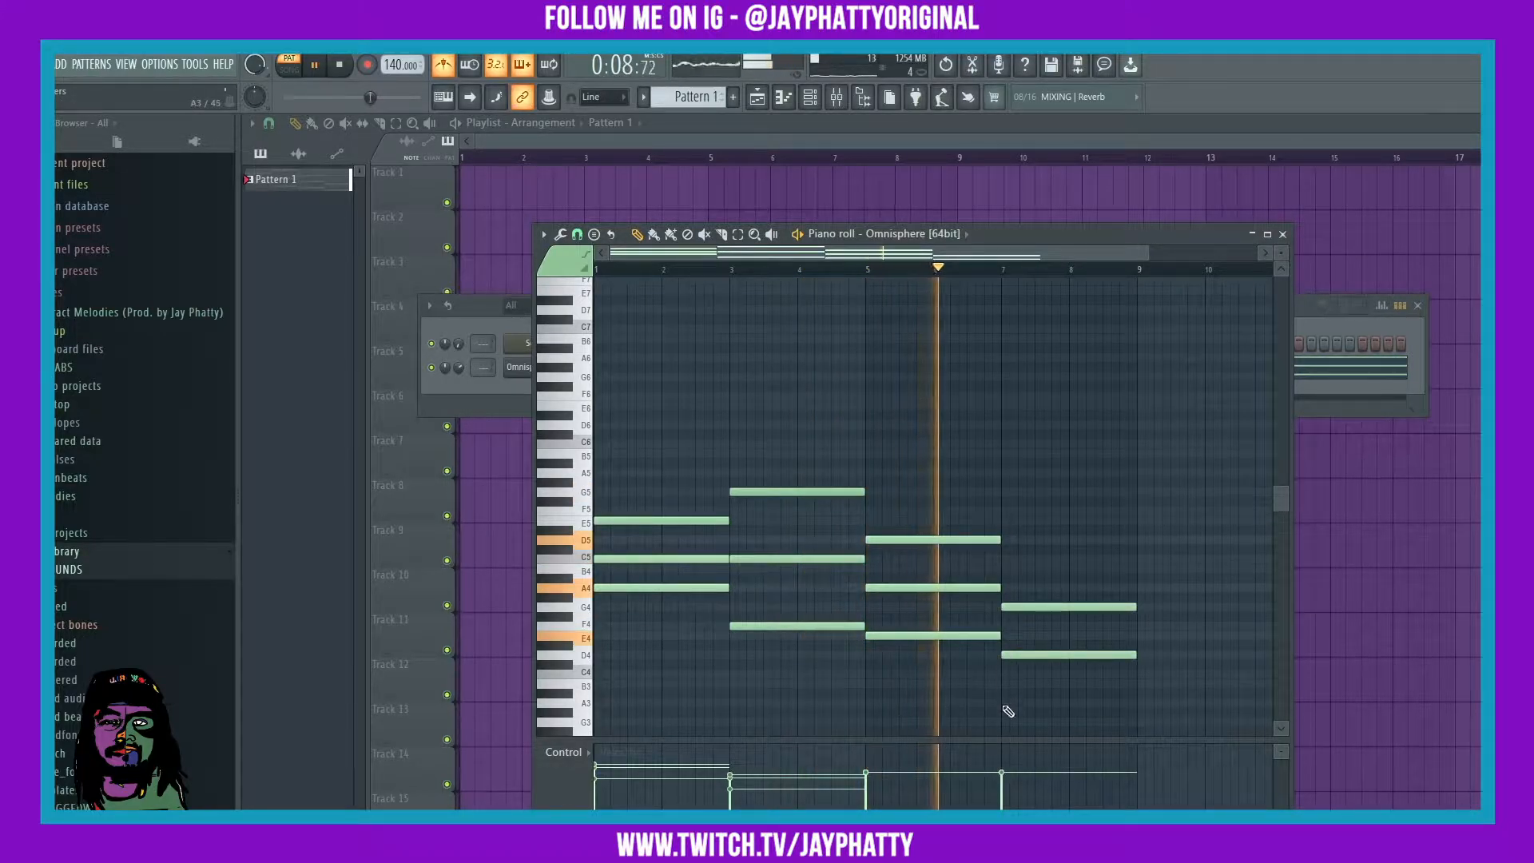
pyautogui.click(1005, 705)
pyautogui.scroll(-3, 998, 268)
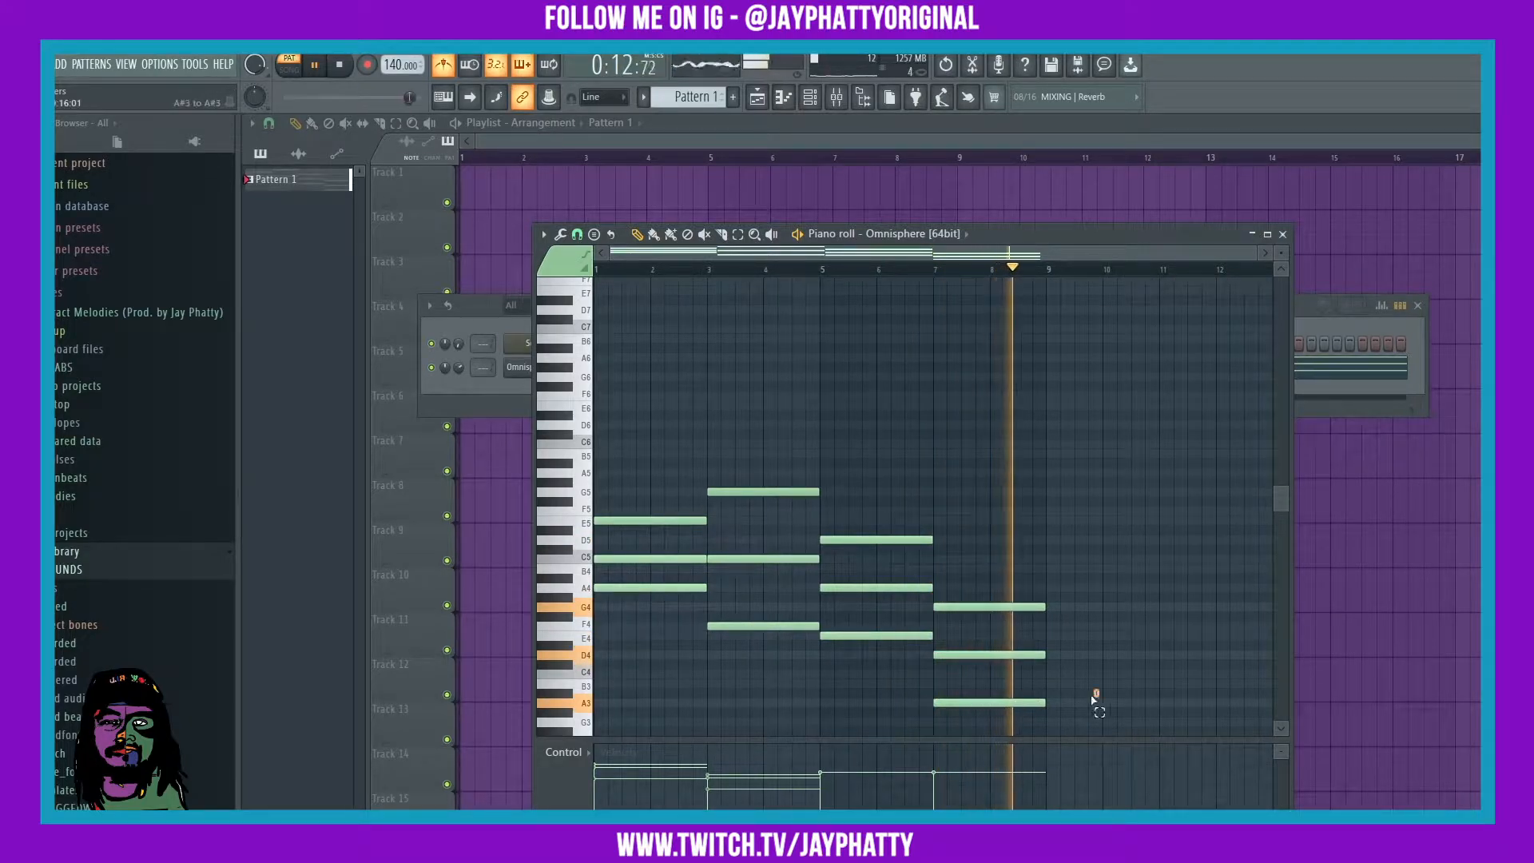
# Transpose all four chords up an octave and revoice the last chord as D5, A5 and C6.
pyautogui.scroll(2, 951, 702)
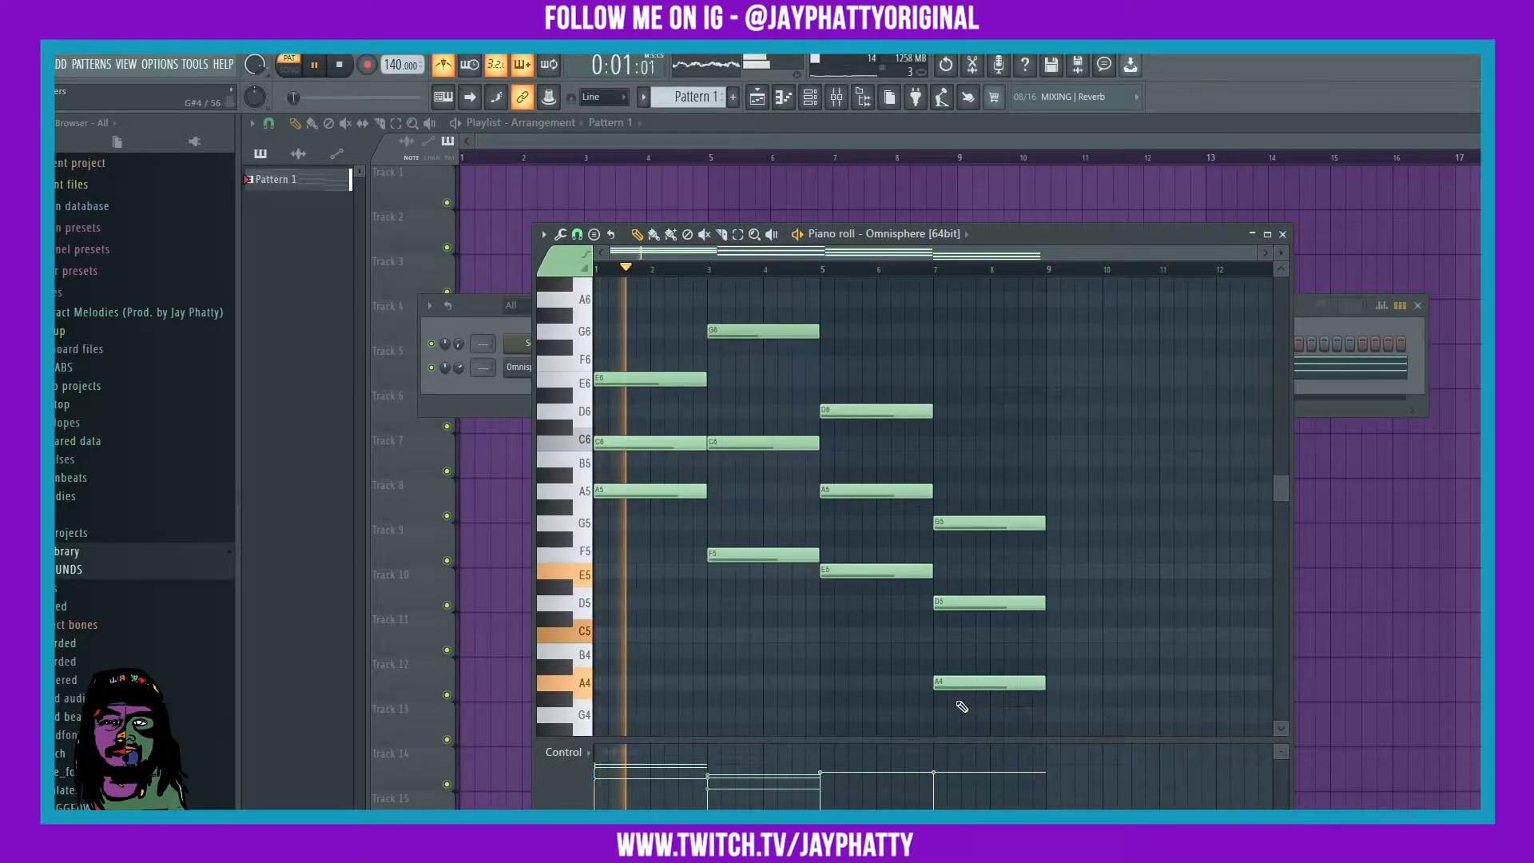
pyautogui.moveTo(1111, 689); pyautogui.dragTo(954, 631)
pyautogui.hotkey('ctrl', 'Up')
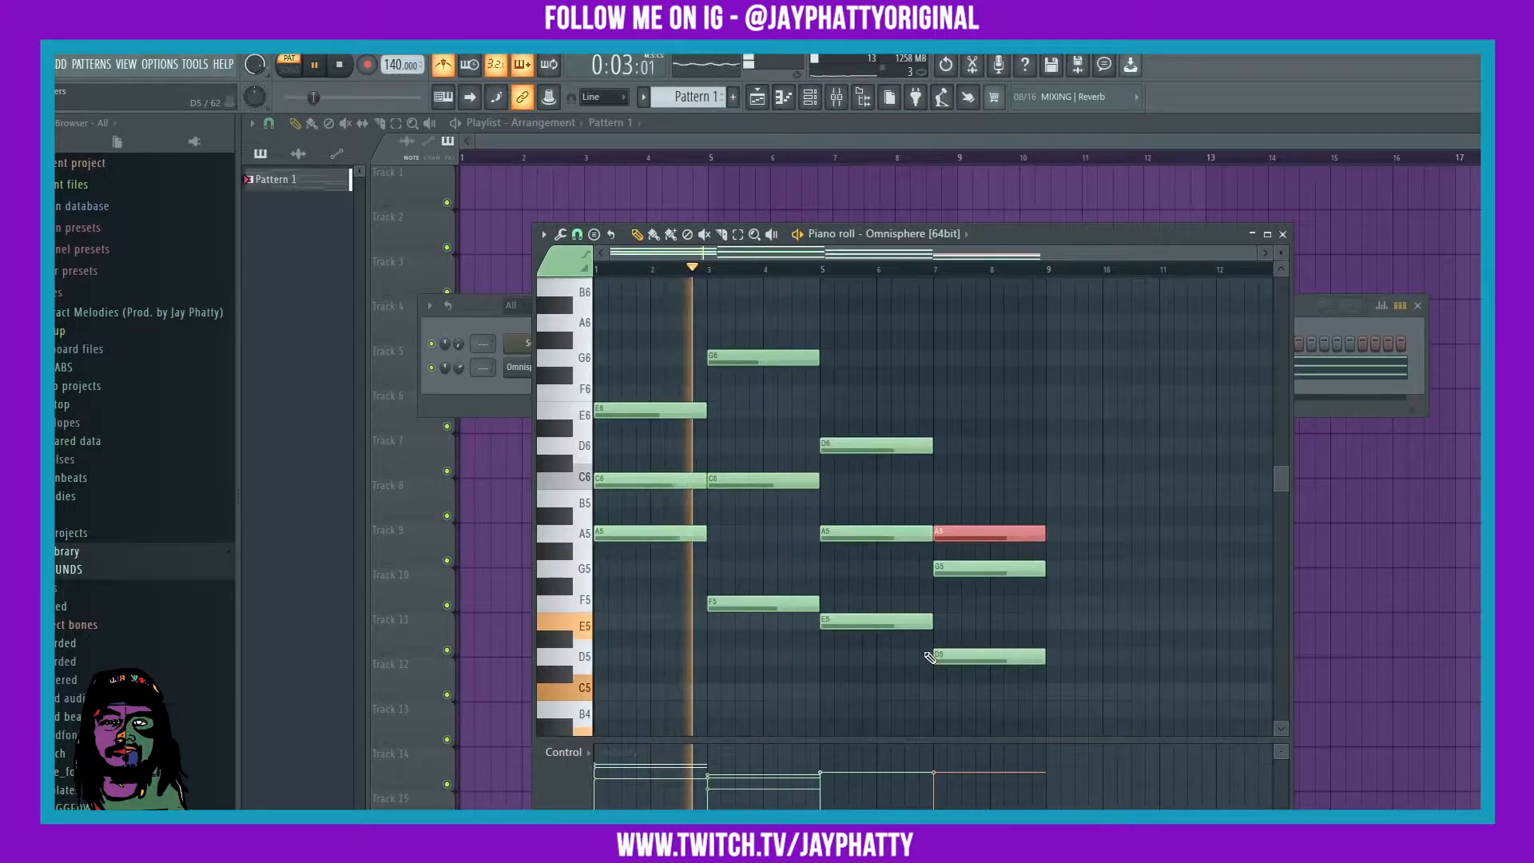
pyautogui.hotkey('ctrl', 'Up')
pyautogui.hotkey('ctrl', 'Down')
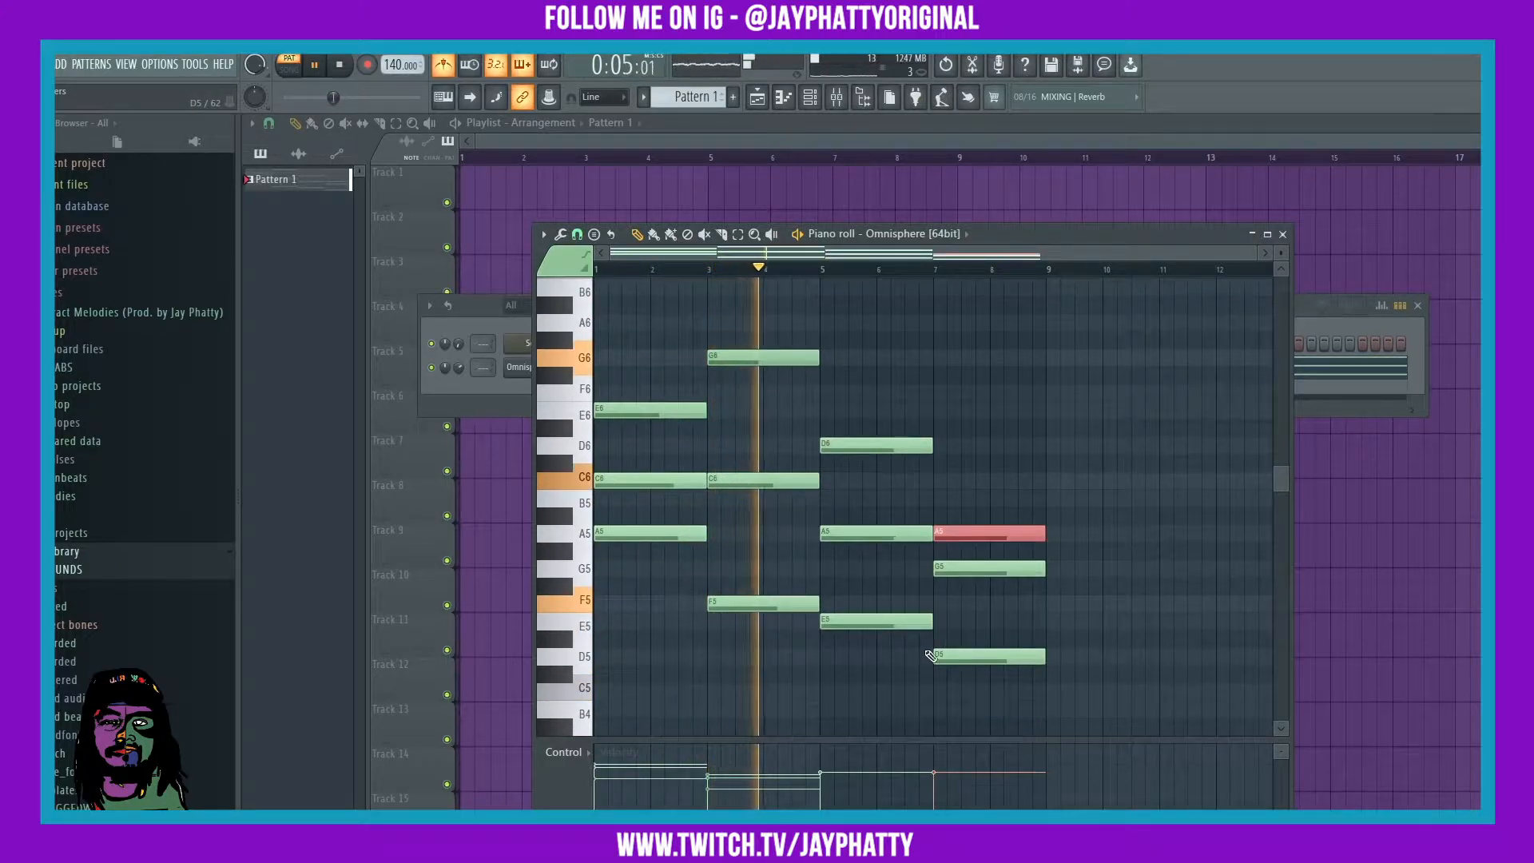
pyautogui.moveTo(959, 568); pyautogui.dragTo(966, 480)
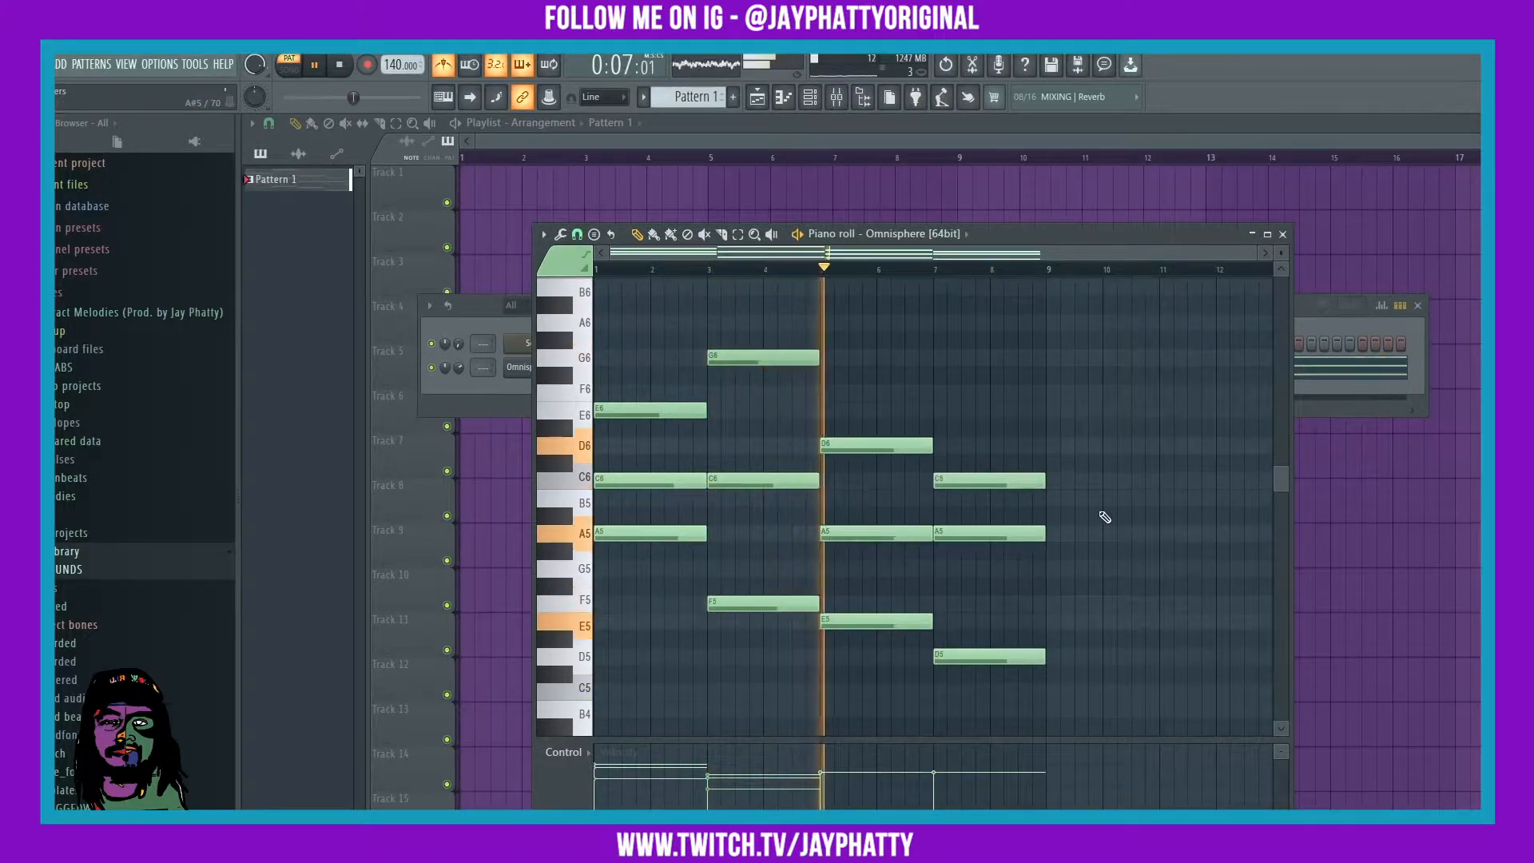
# Transpose all four chords down an octave and clear the selection.
pyautogui.press('space')
pyautogui.hotkey('ctrl', 'a')
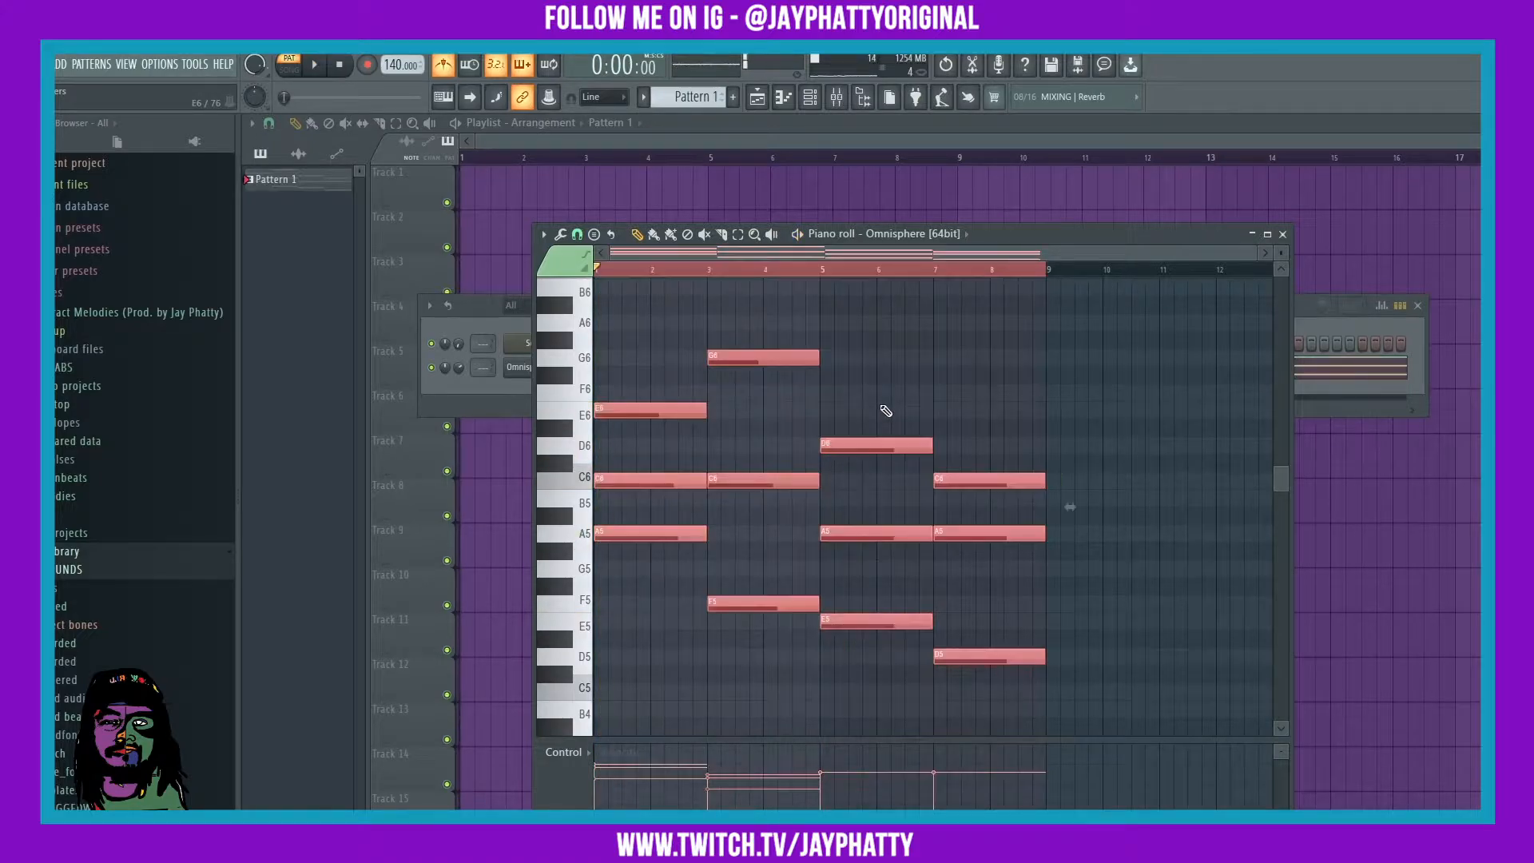
pyautogui.hotkey('ctrl', 'Down')
pyautogui.press('space')
pyautogui.hotkey('ctrl', 'd')
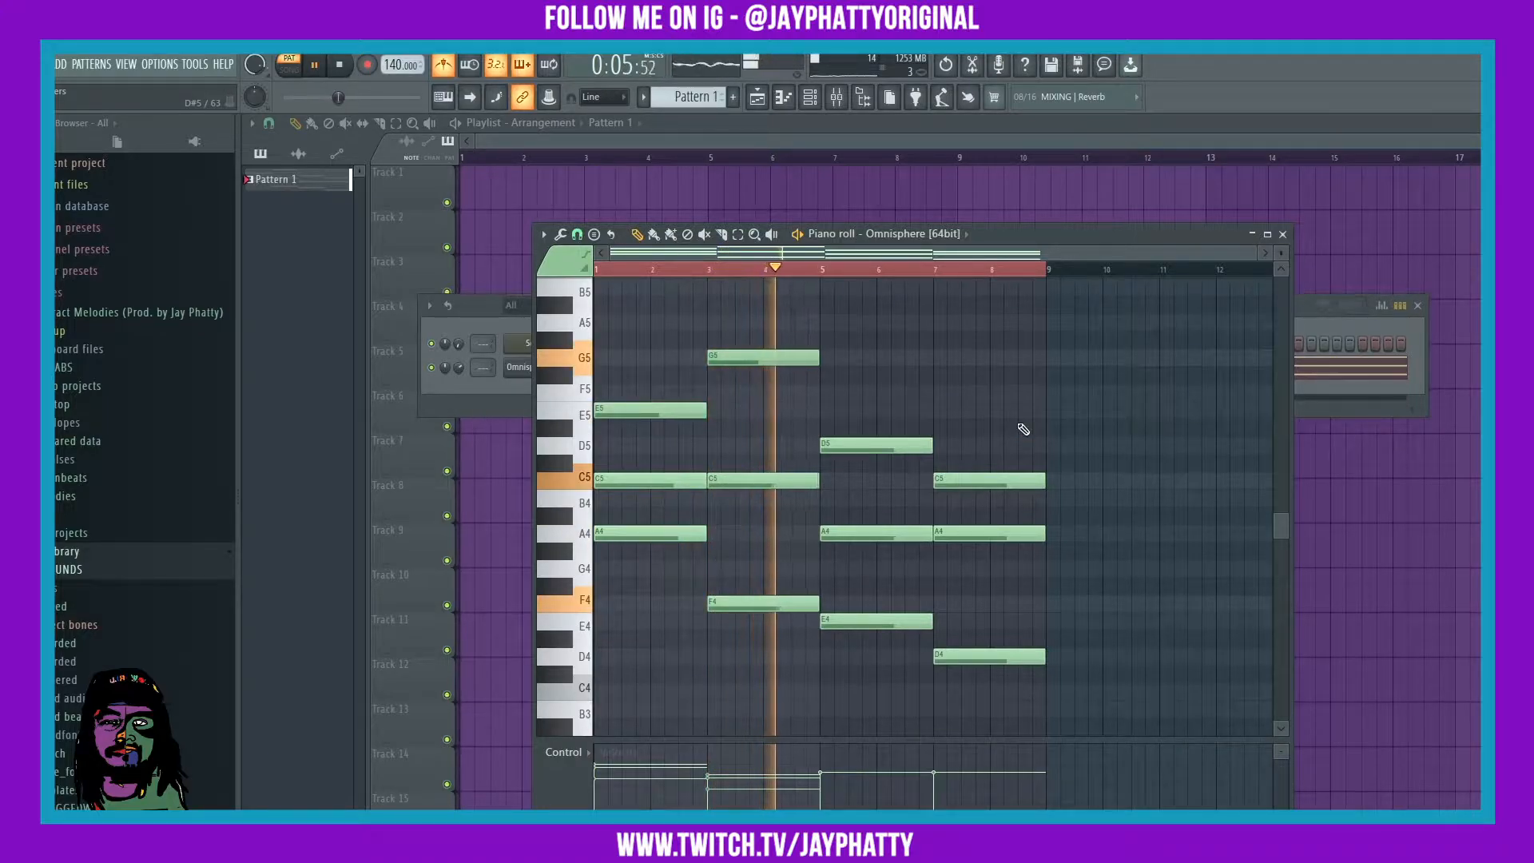
# Randomize the velocities of the third and fourth chords with the randomizer, and clear the selection.
pyautogui.moveTo(864, 663); pyautogui.dragTo(1048, 435)
pyautogui.hotkey('alt', 'r')
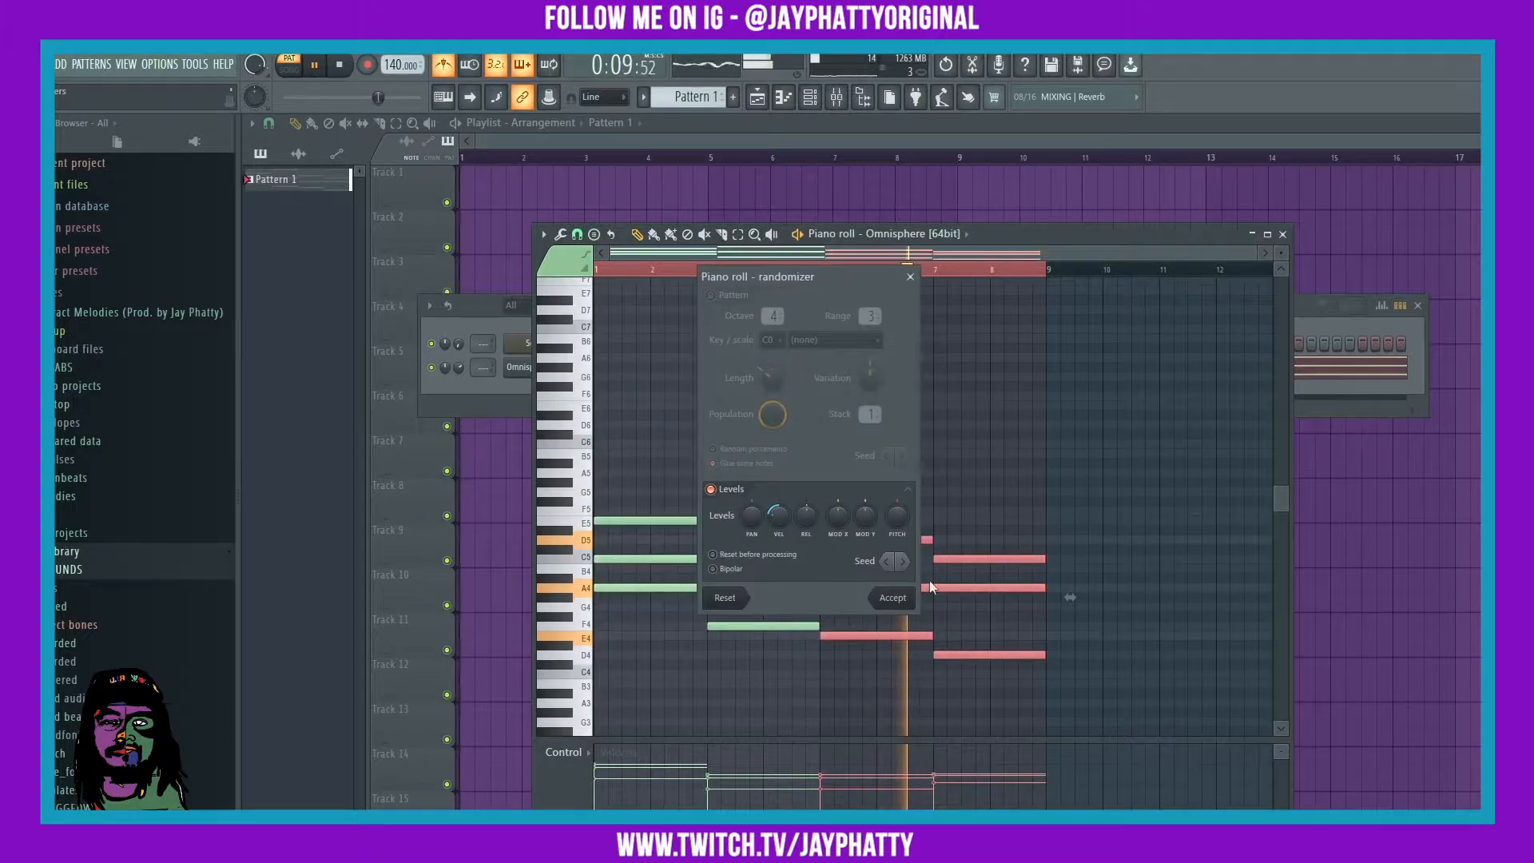
pyautogui.click(894, 599)
pyautogui.click(1123, 537)
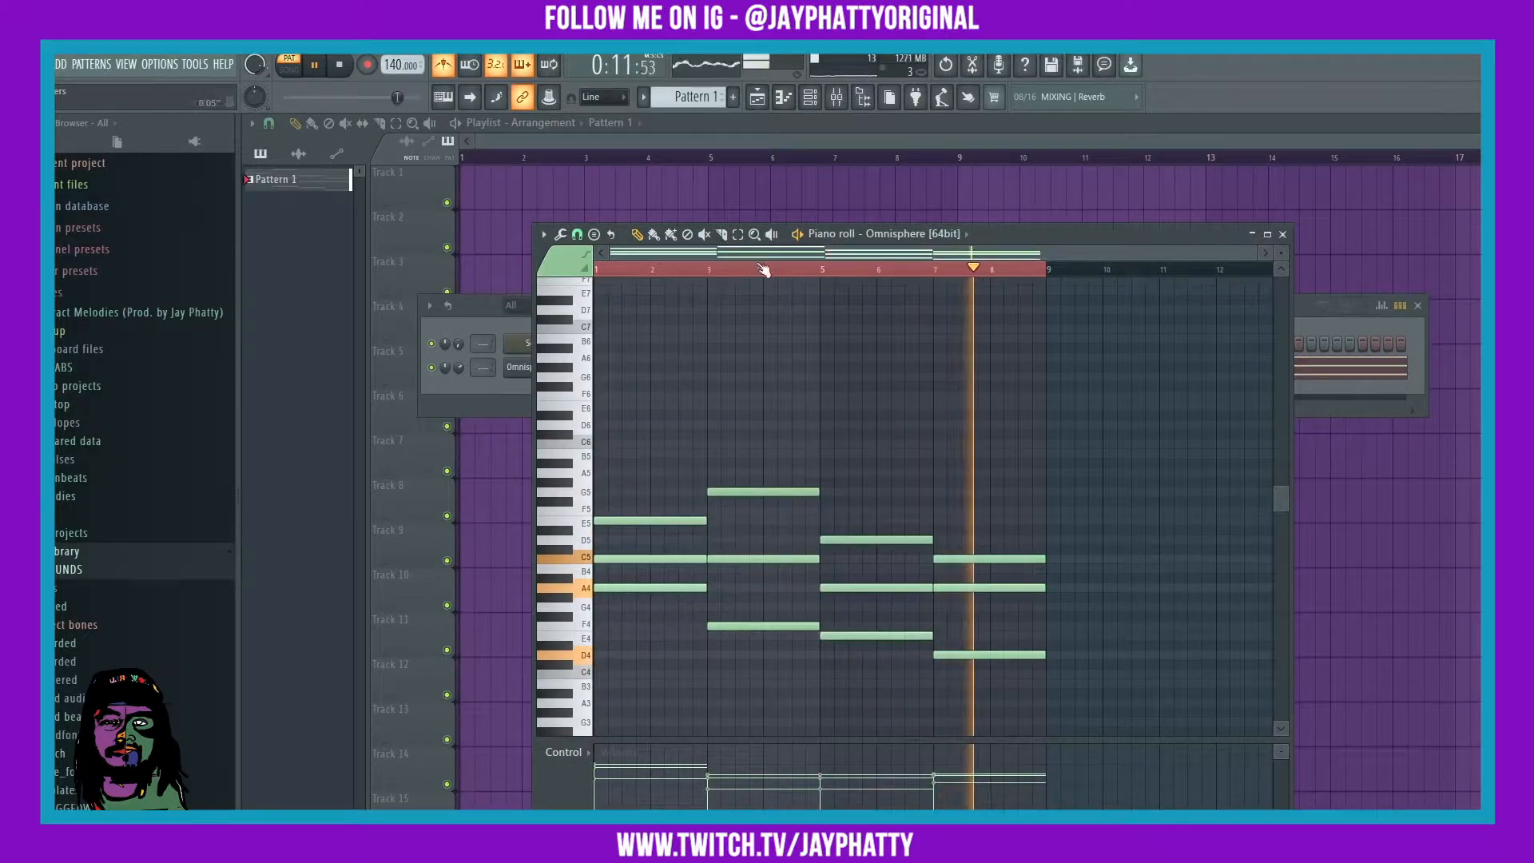
pyautogui.press('space')
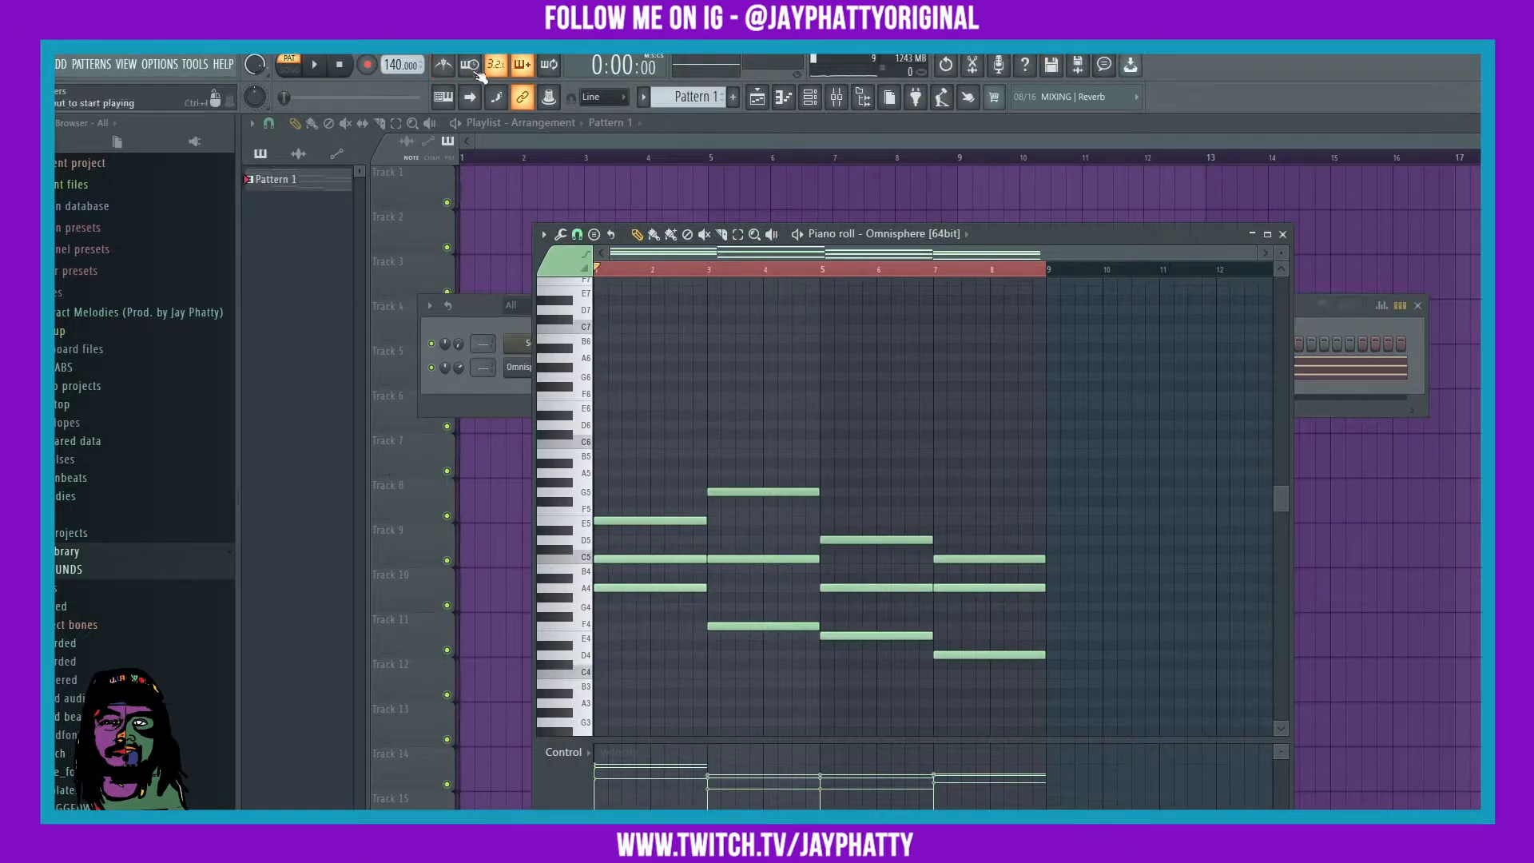
# Start a melody of short notes above the chords: A5 in bar 1, B5 twice in bar 2 and A5 in bar 3.
pyautogui.scroll(2, 650, 404)
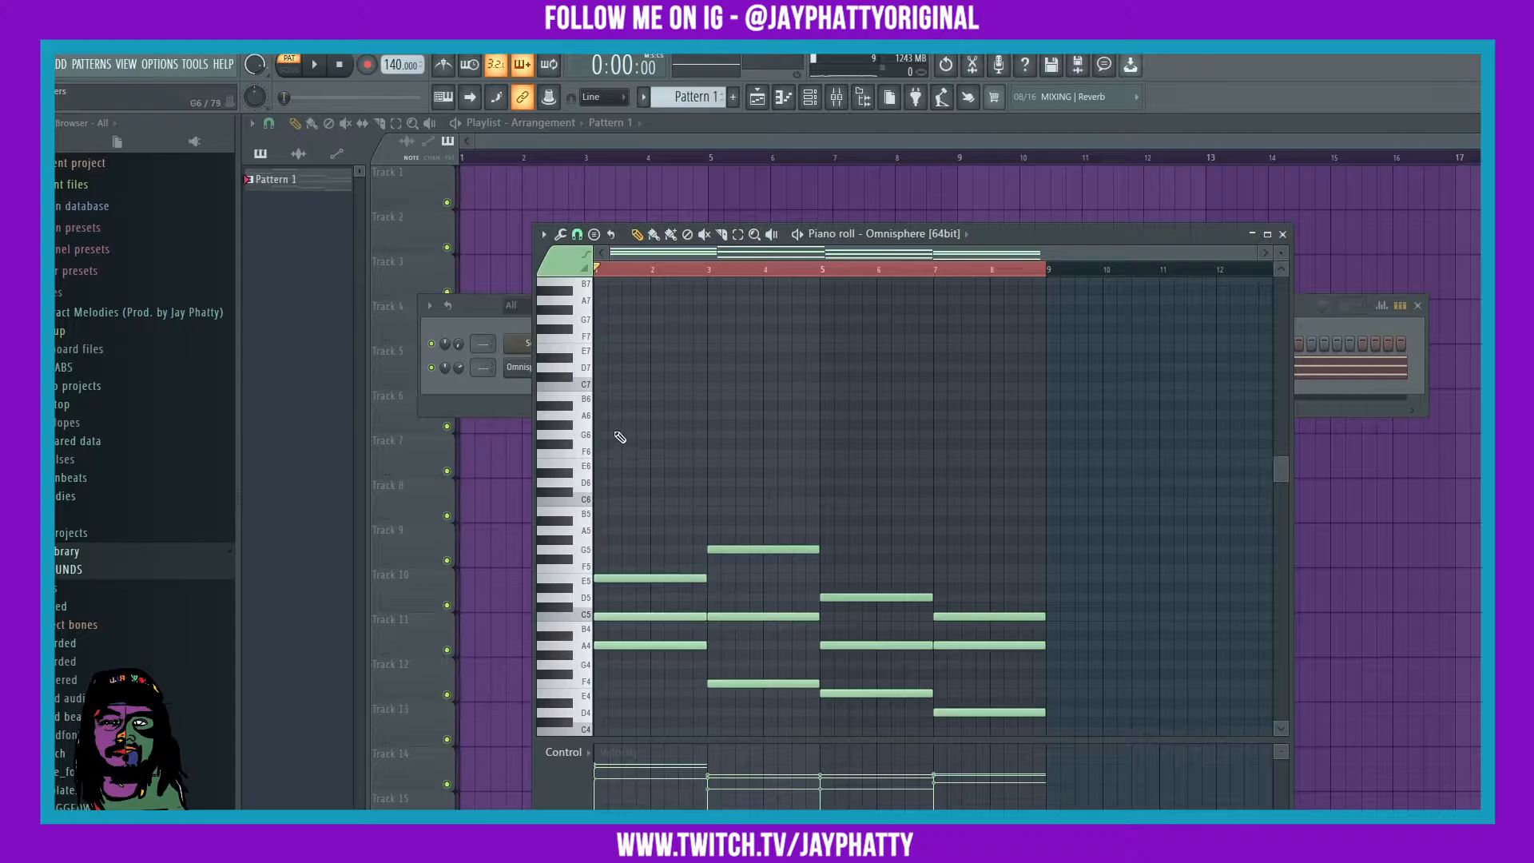
pyautogui.click(643, 415)
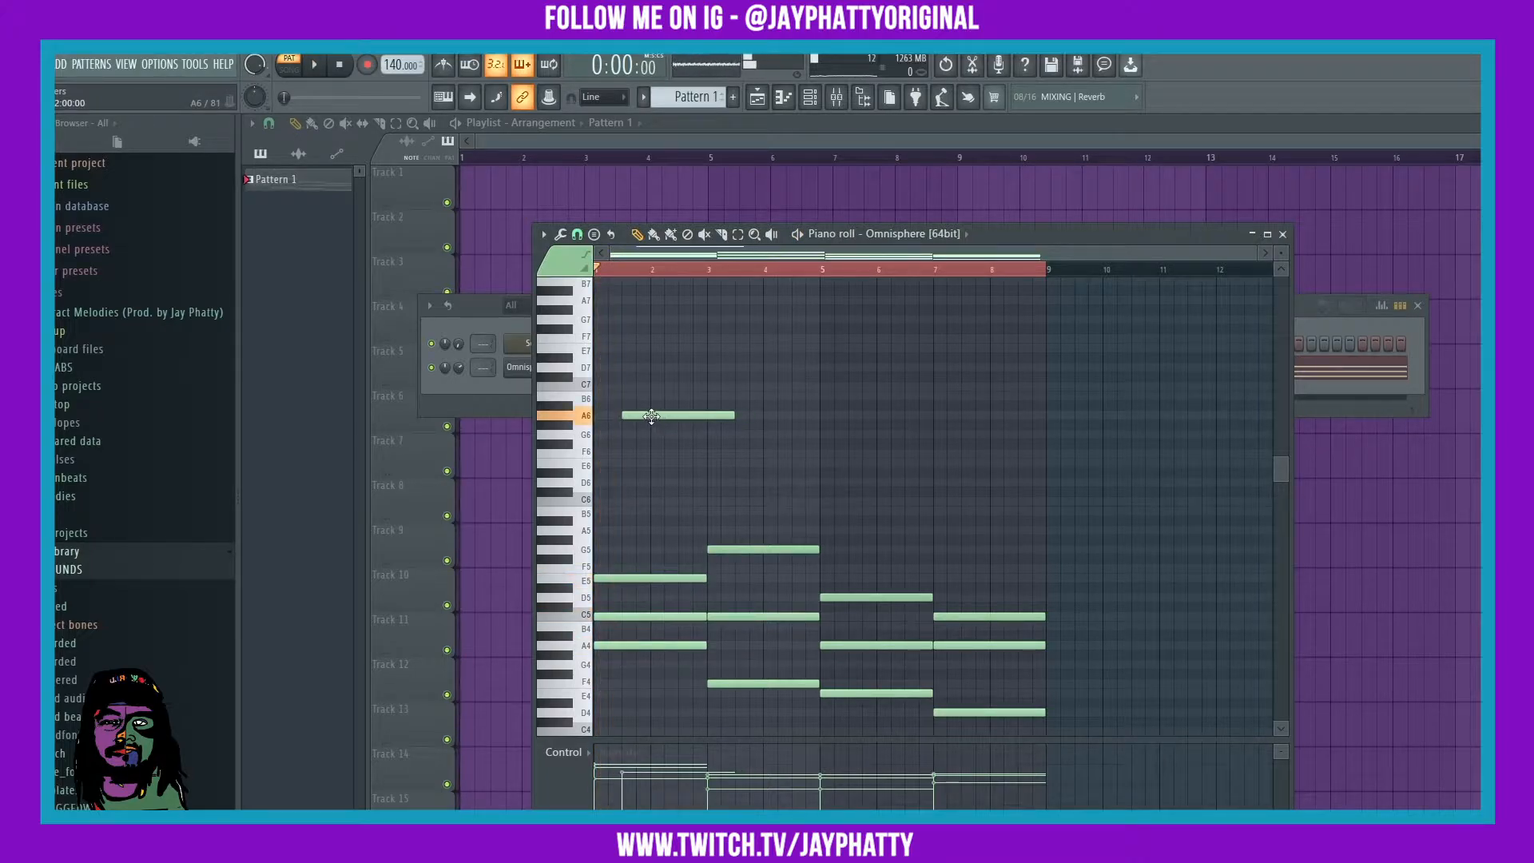
pyautogui.press('space')
pyautogui.moveTo(732, 415); pyautogui.dragTo(626, 530)
pyautogui.press('space')
pyautogui.press('space')
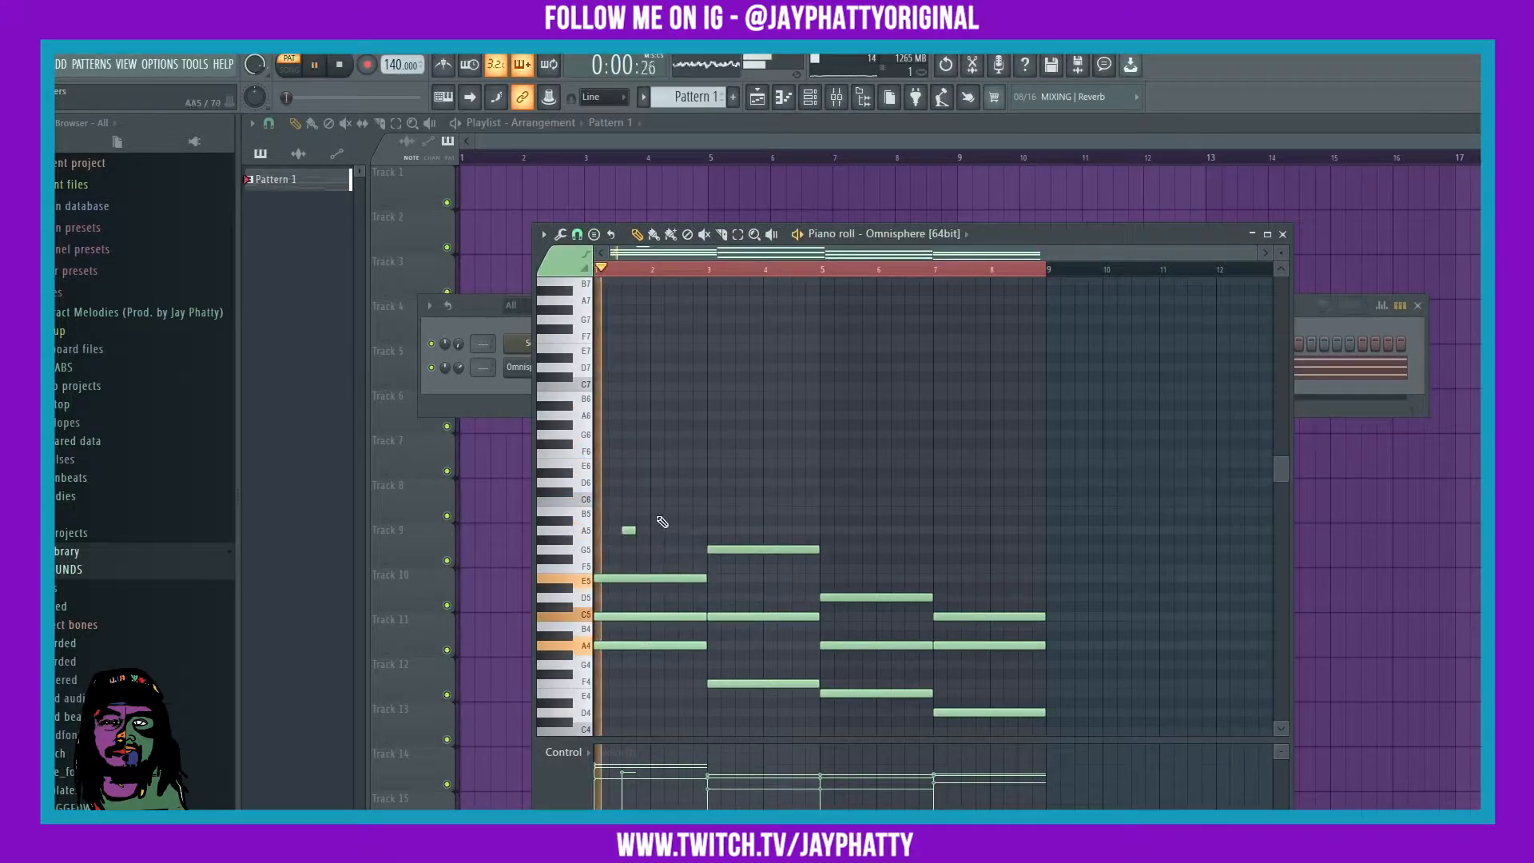
pyautogui.click(657, 510)
pyautogui.click(685, 510)
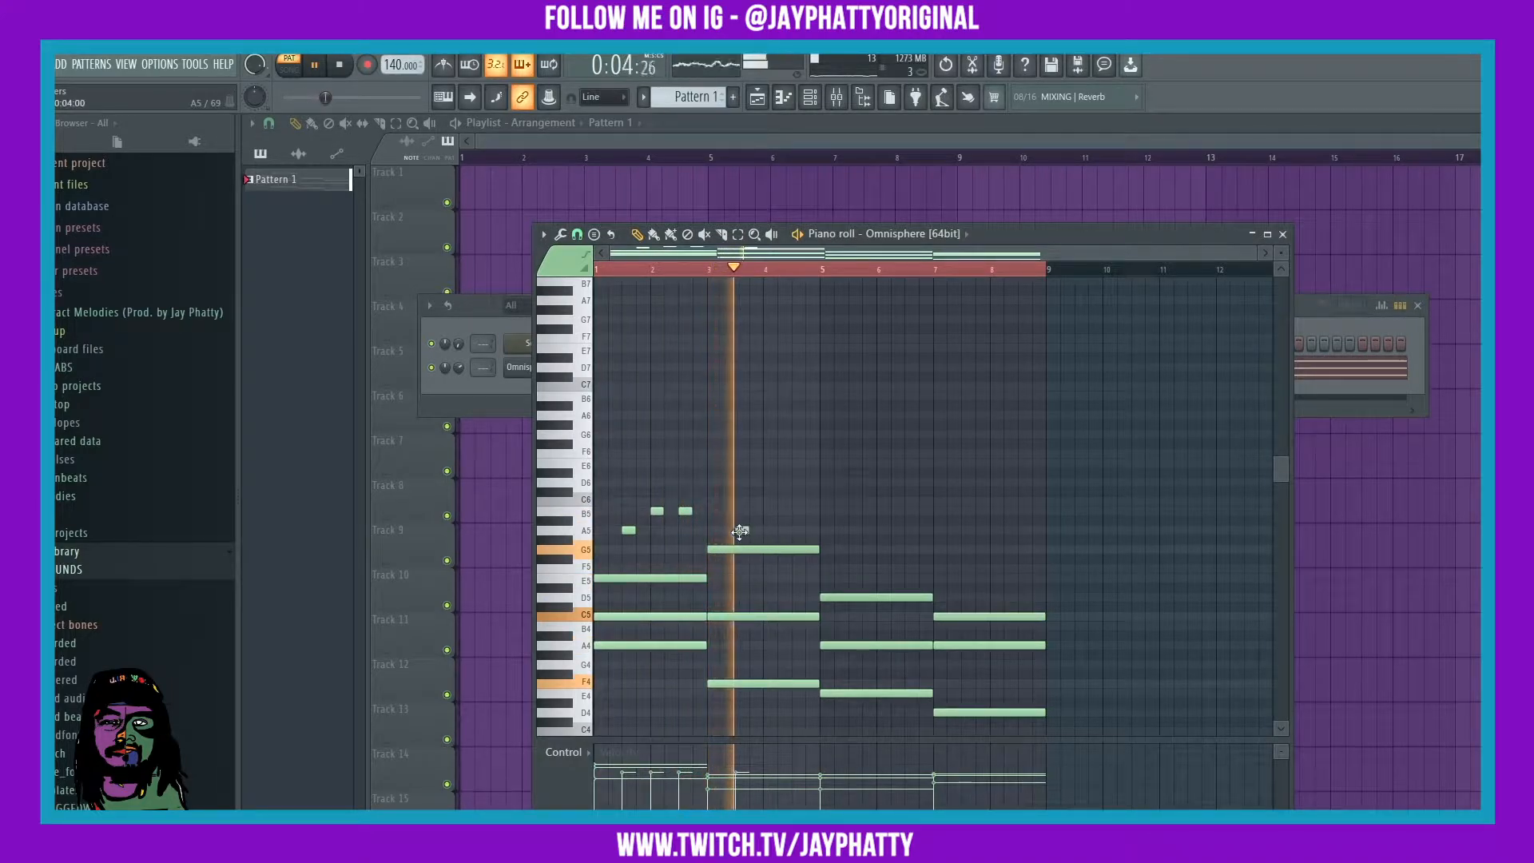
pyautogui.click(782, 511)
pyautogui.click(810, 492)
pyautogui.rightClick(812, 491)
pyautogui.press('space')
pyautogui.press('space')
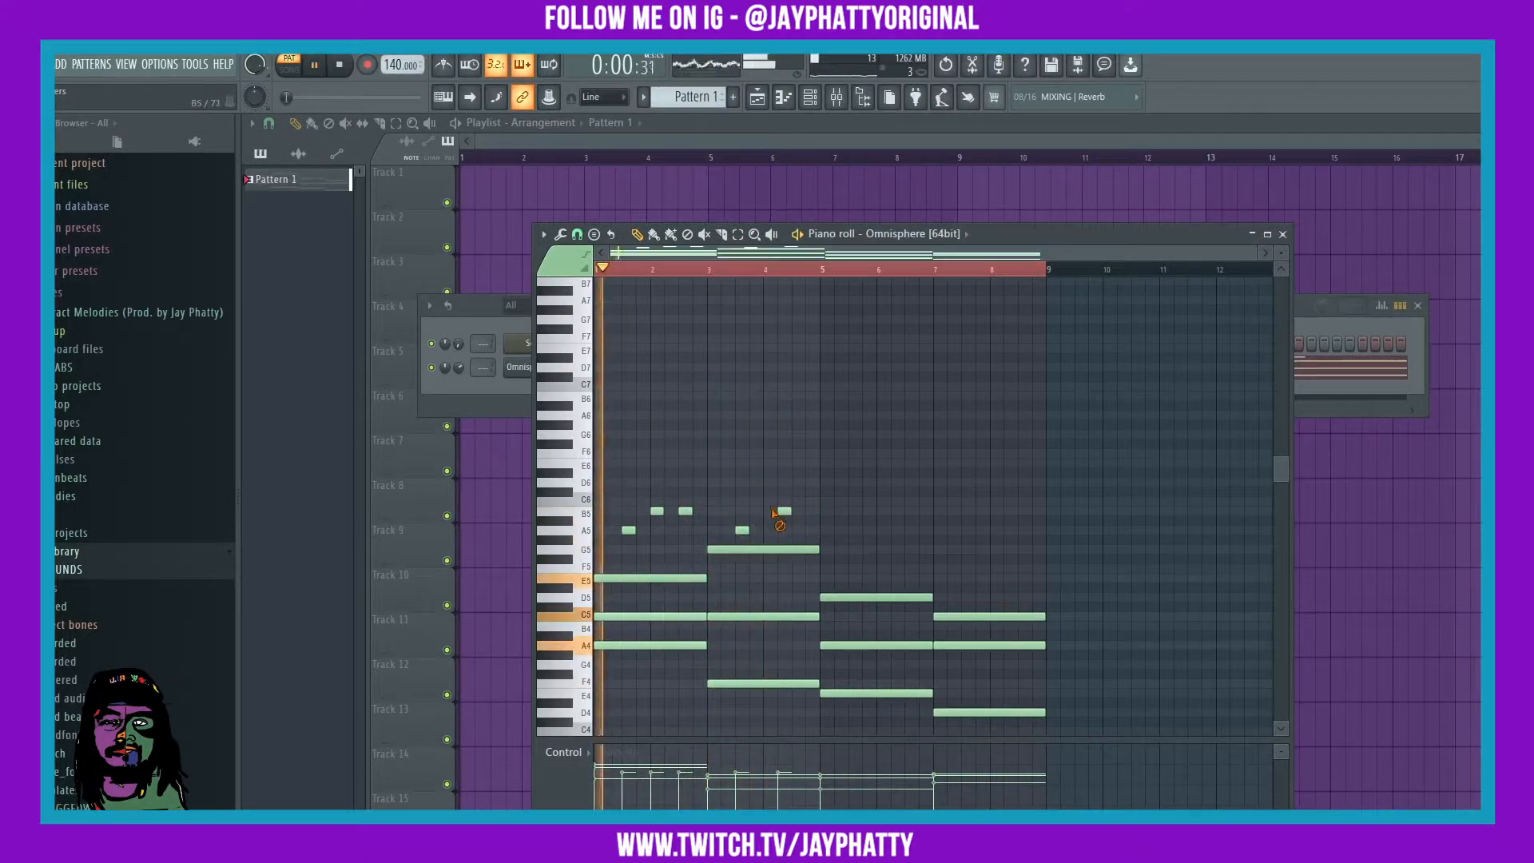
pyautogui.rightClick(779, 511)
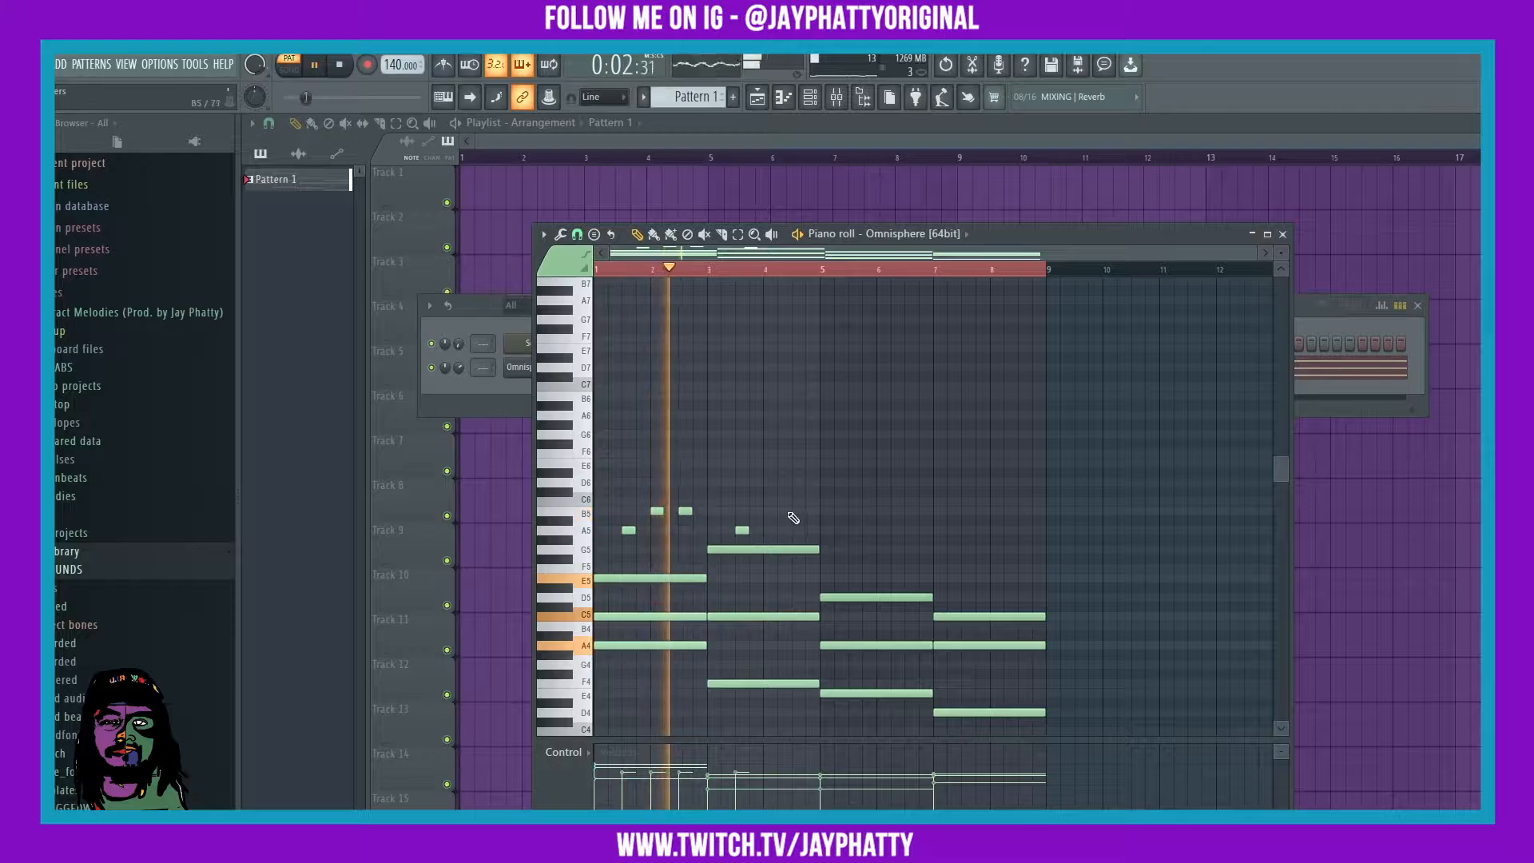
# Finish the melody phrase with short D6 and C6 notes in bar 4, and copy the whole phrase to bars 5 to 8.
pyautogui.click(767, 482)
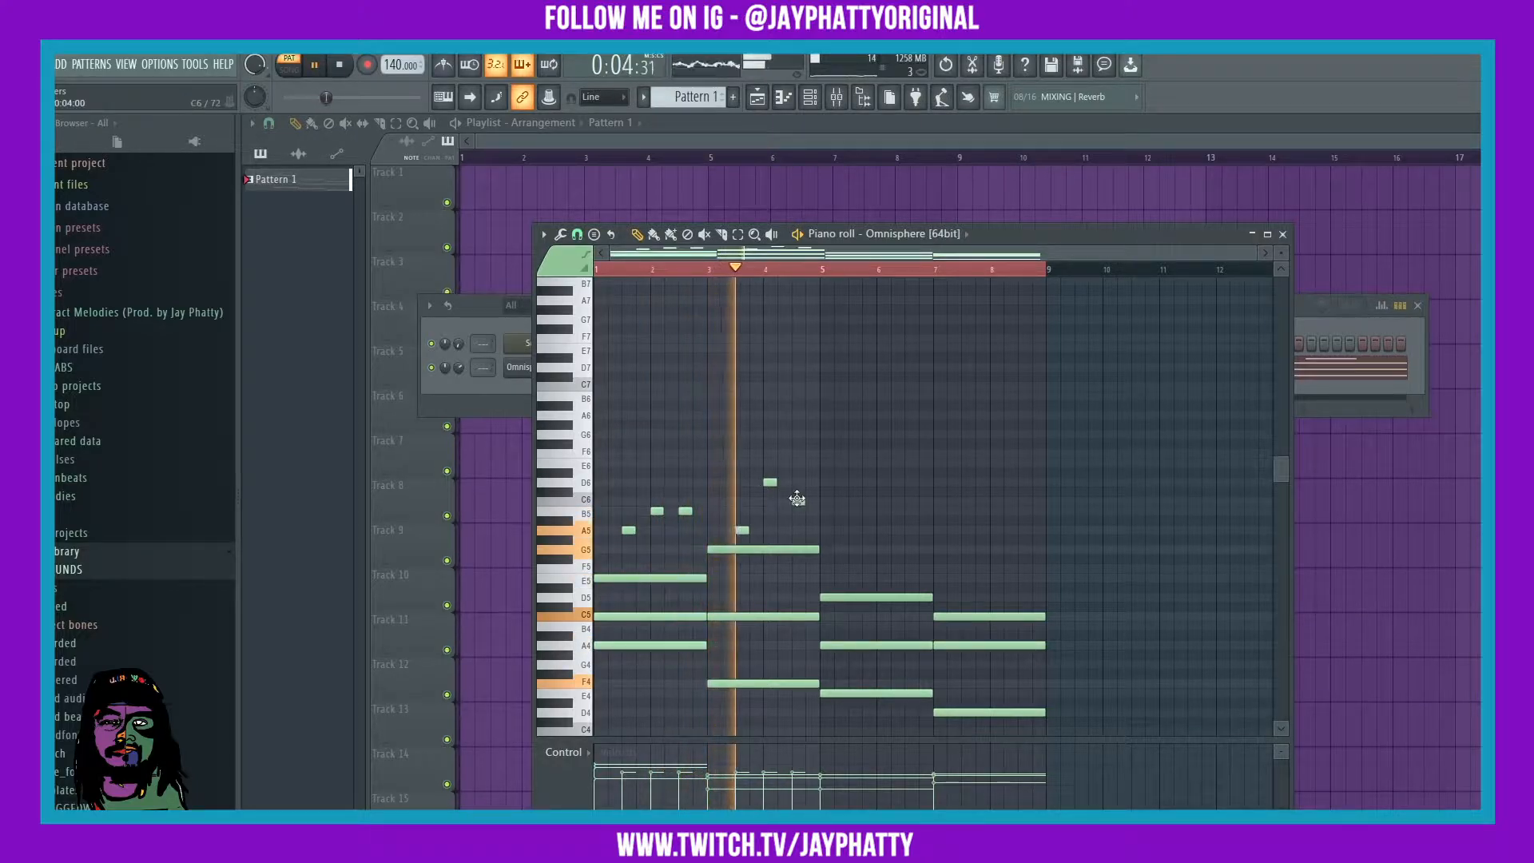
pyautogui.click(797, 500)
pyautogui.moveTo(831, 533); pyautogui.dragTo(619, 476)
pyautogui.hotkey('ctrl', 'b')
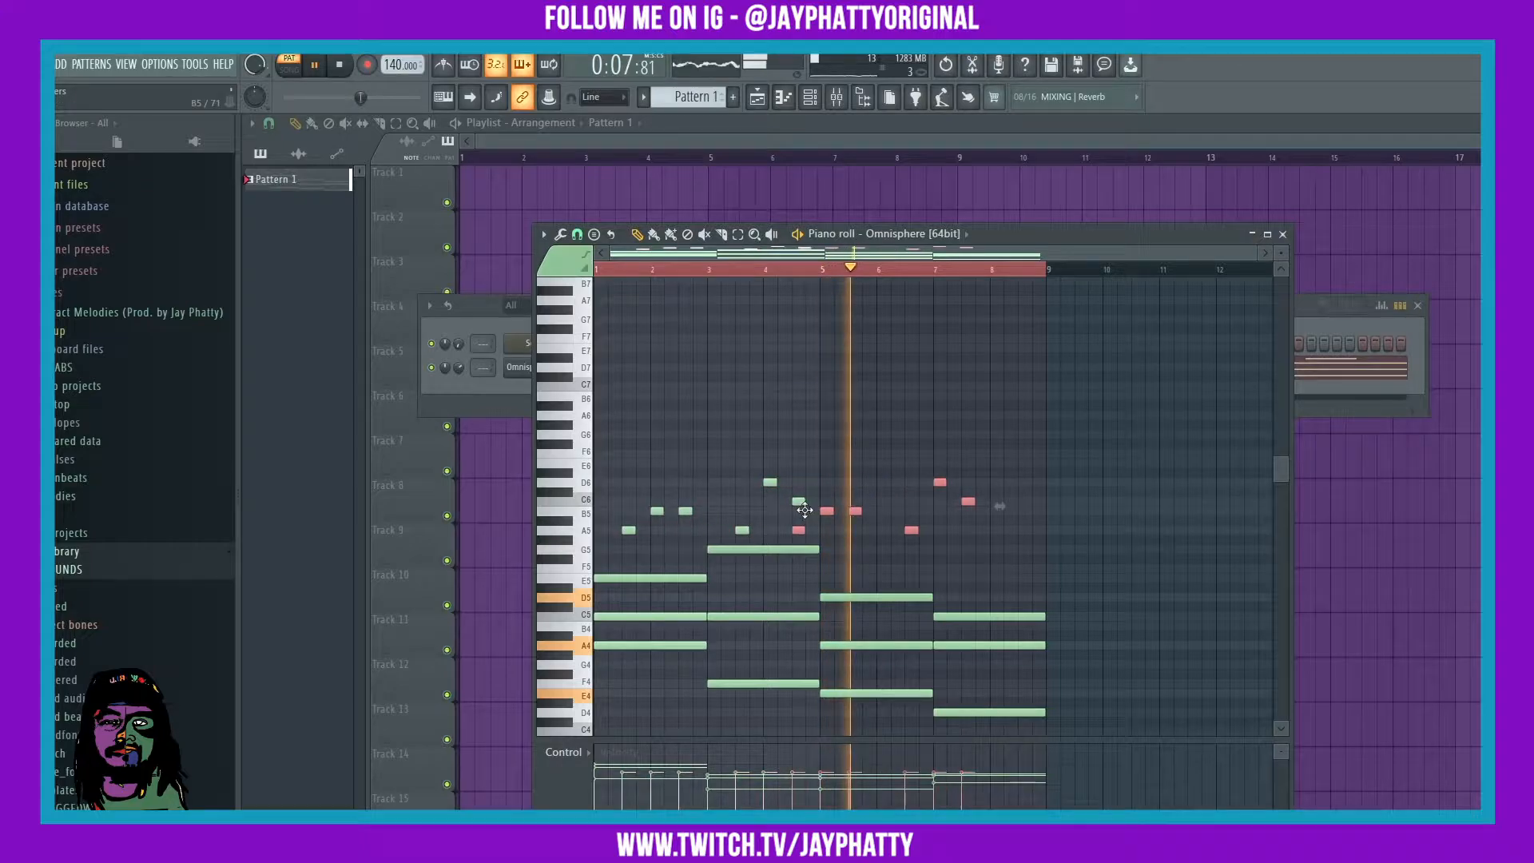
pyautogui.click(1061, 511)
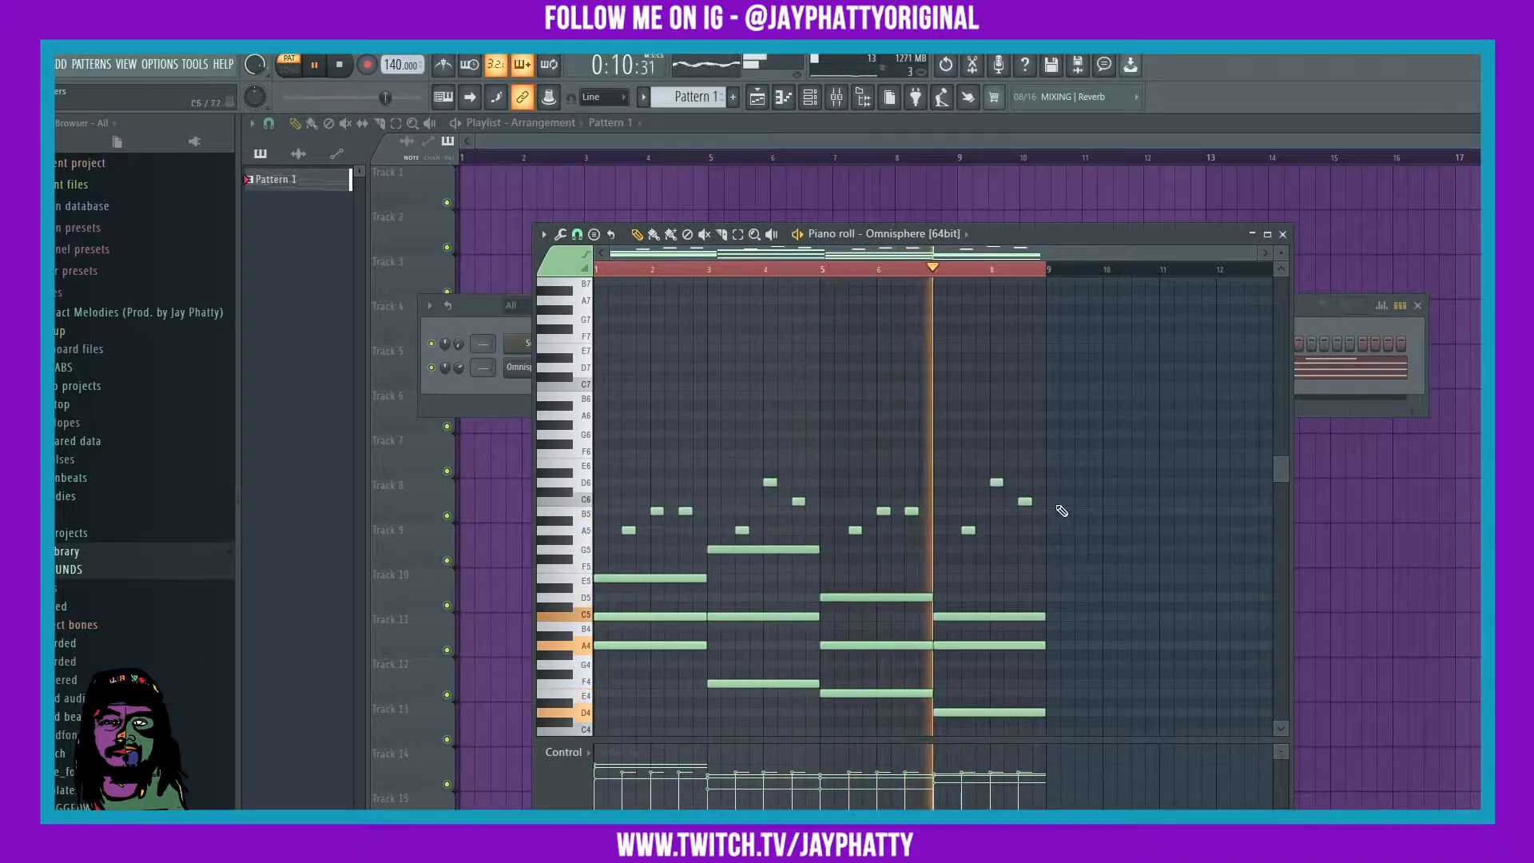
# Rework the melody's ending in bar 8 into four consecutive short notes: D6, A5, B5 and G5.
pyautogui.moveTo(1023, 502); pyautogui.dragTo(1009, 502)
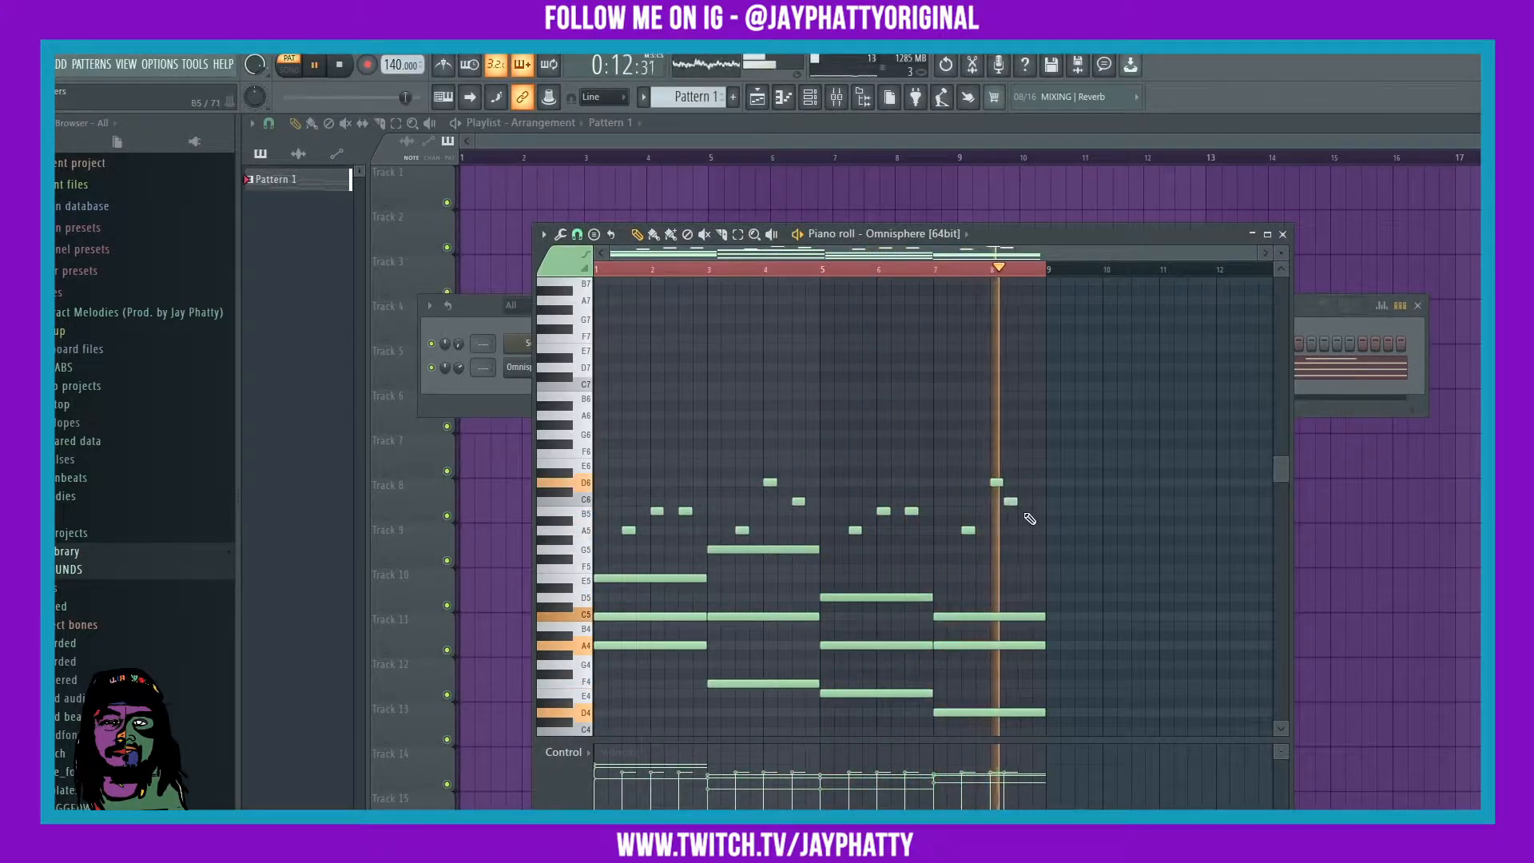
pyautogui.click(1025, 510)
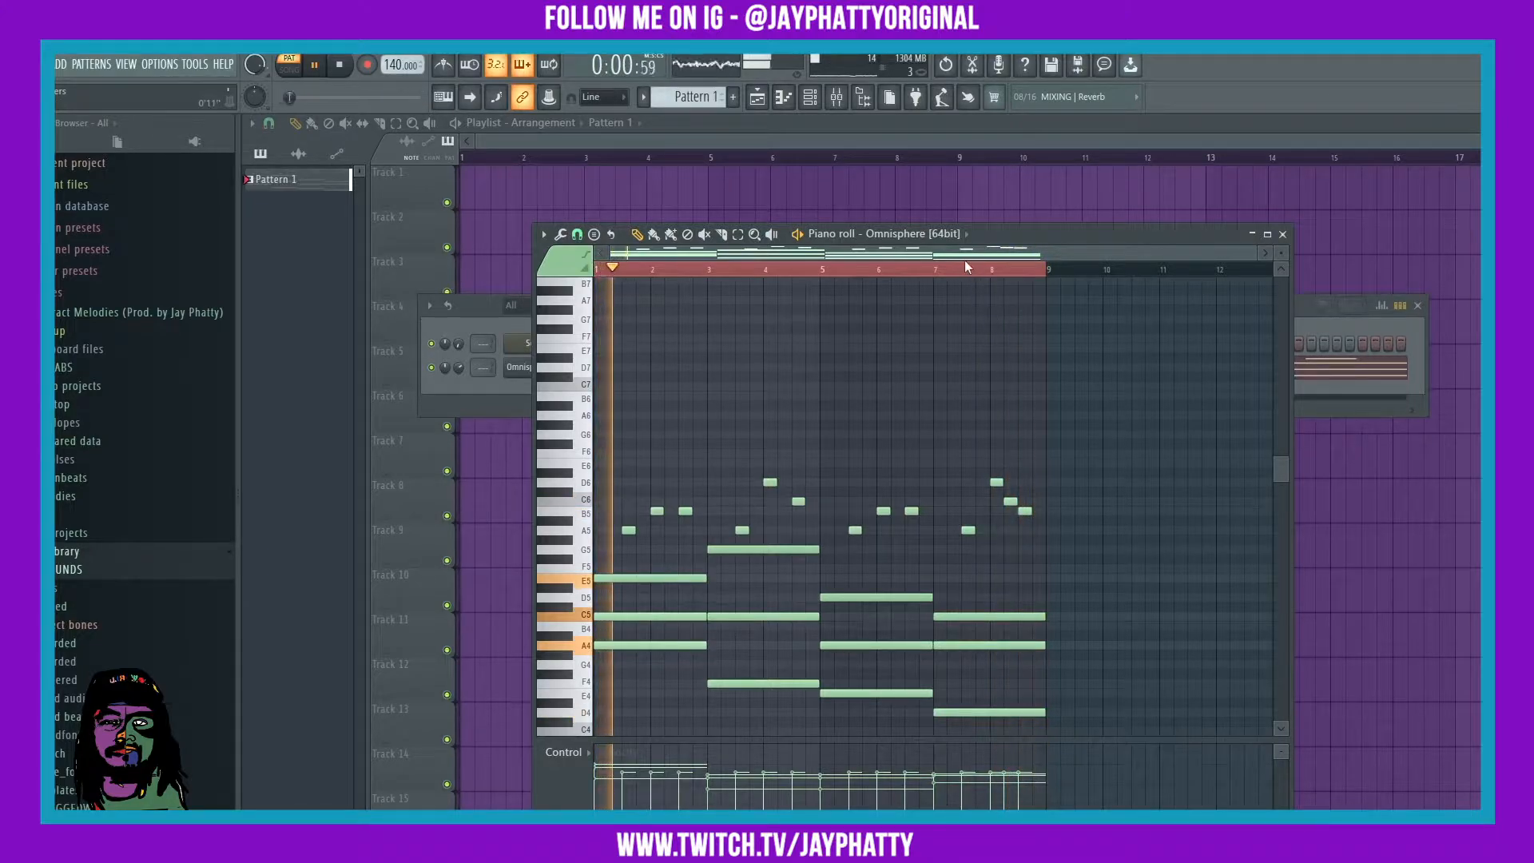
pyautogui.scroll(3, 971, 269)
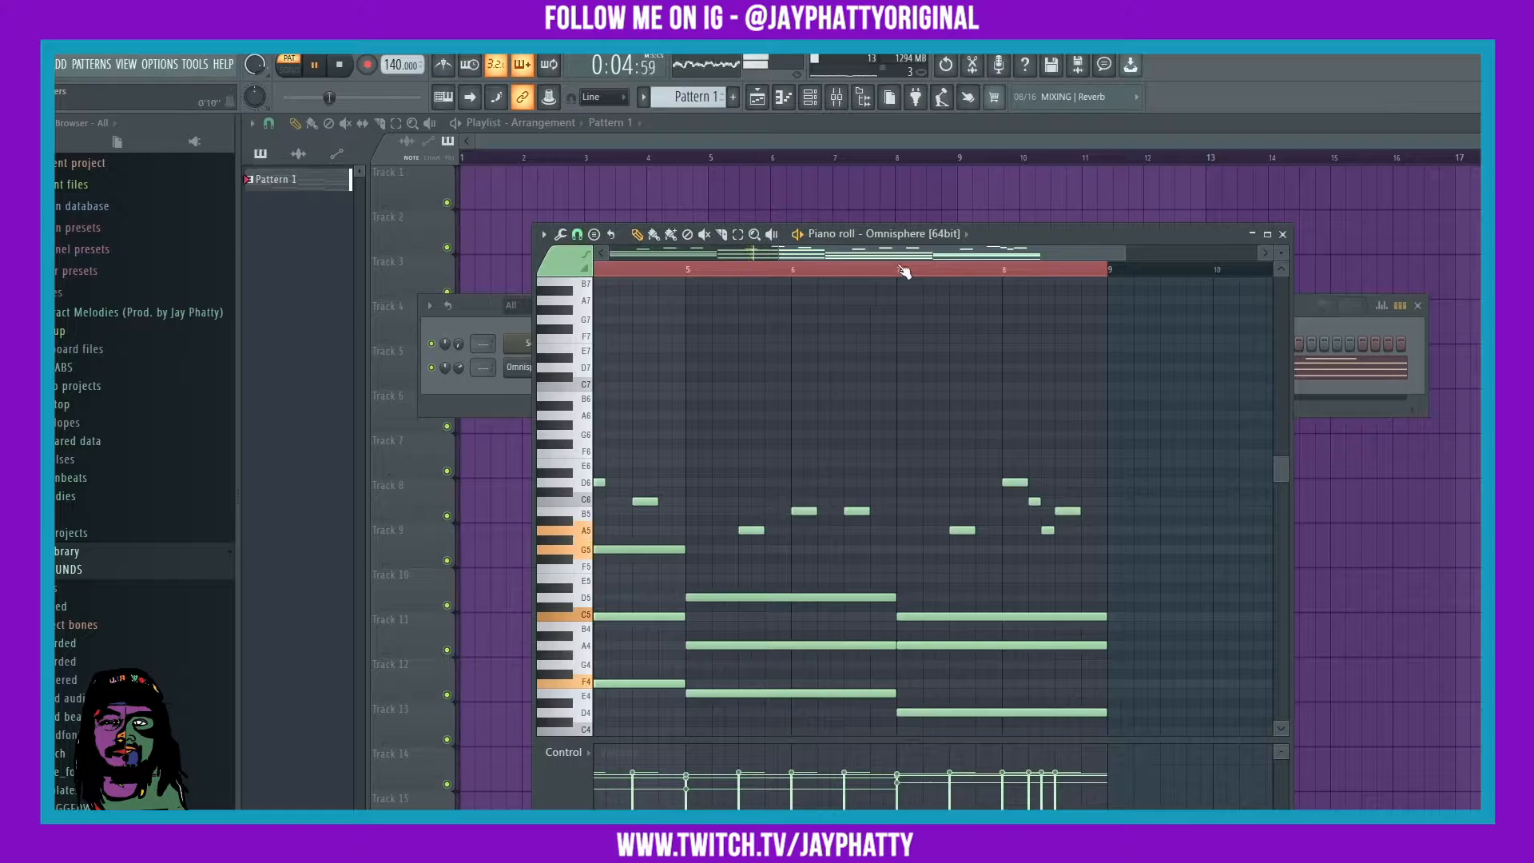
pyautogui.scroll(-3, 903, 272)
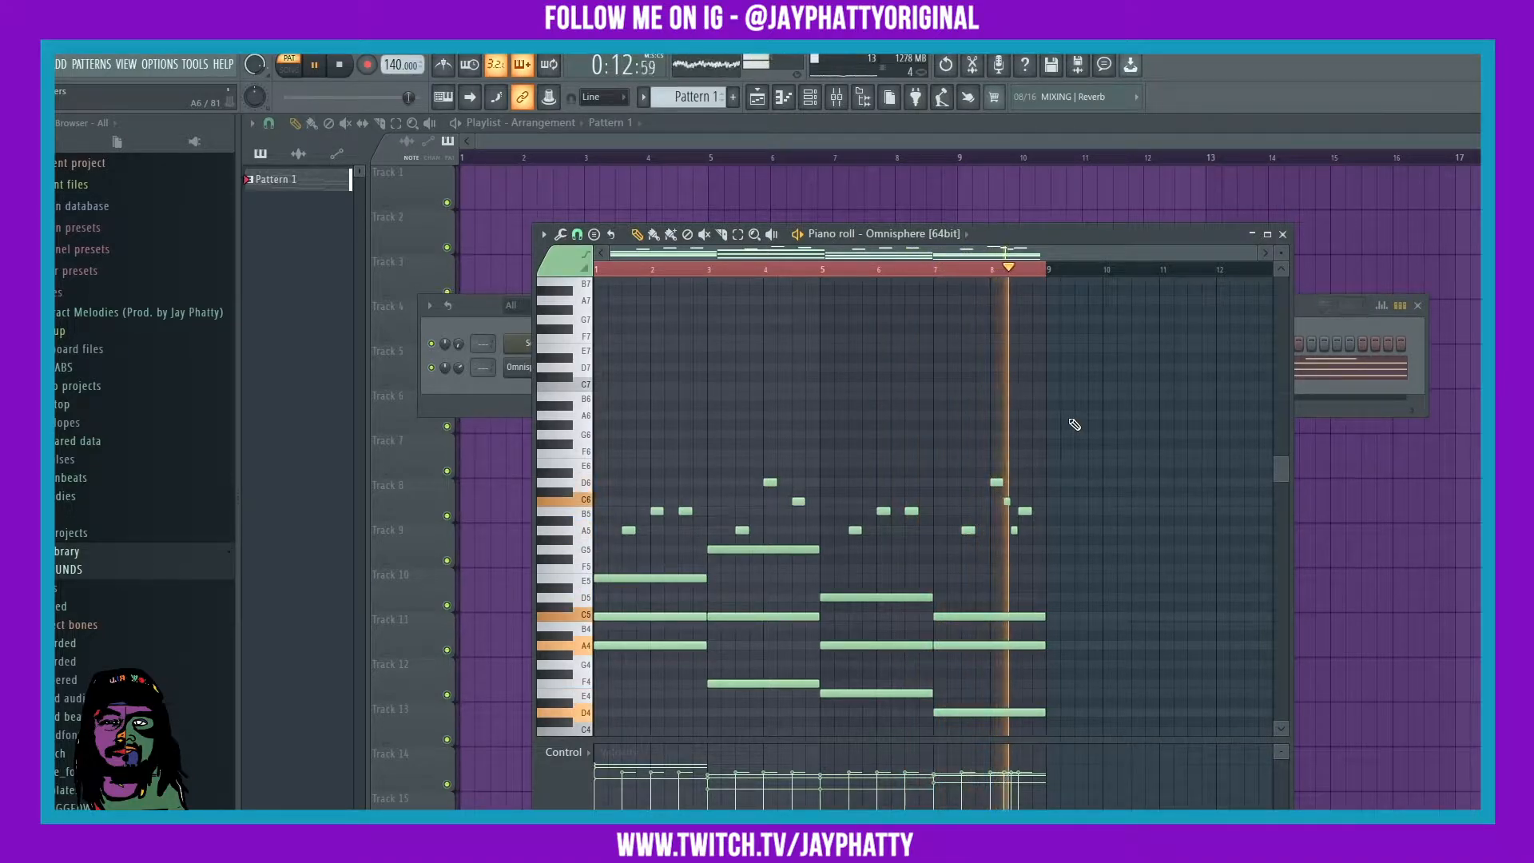
pyautogui.moveTo(1004, 279); pyautogui.dragTo(1043, 524)
pyautogui.press('space')
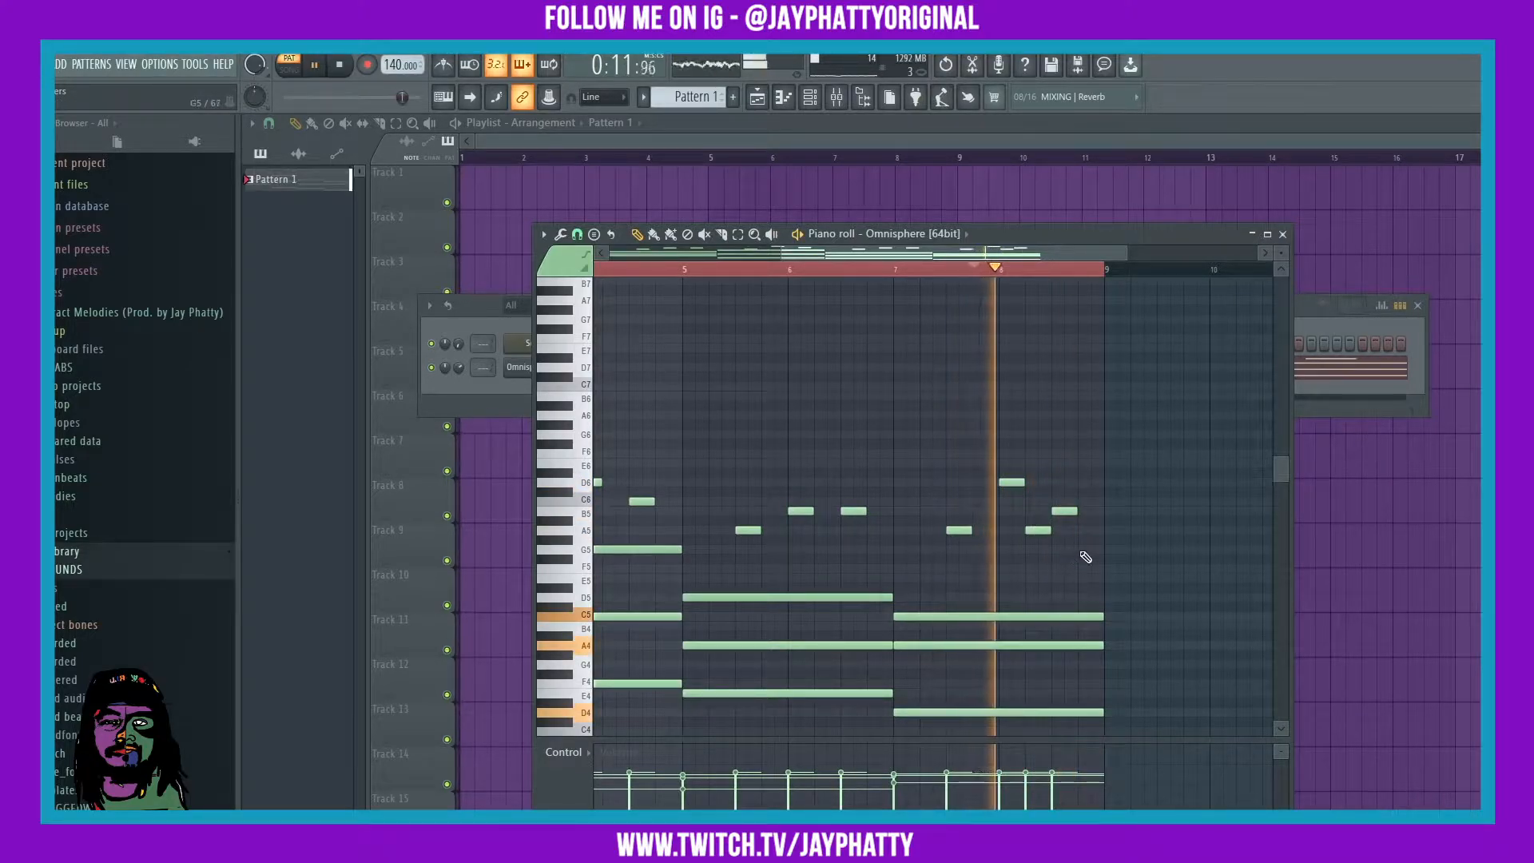
pyautogui.click(1089, 549)
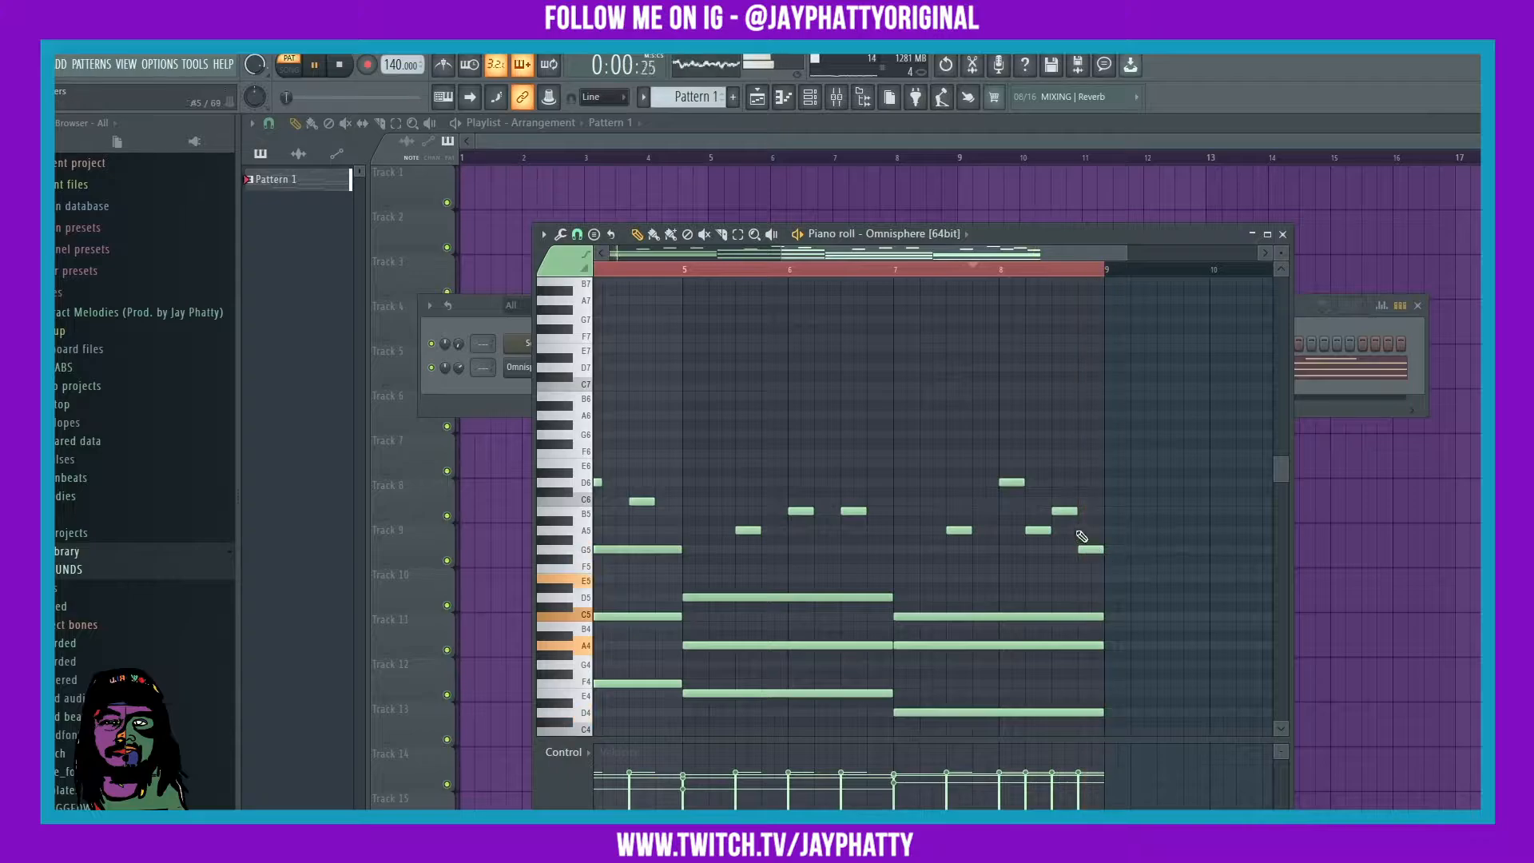
pyautogui.scroll(-2, 993, 307)
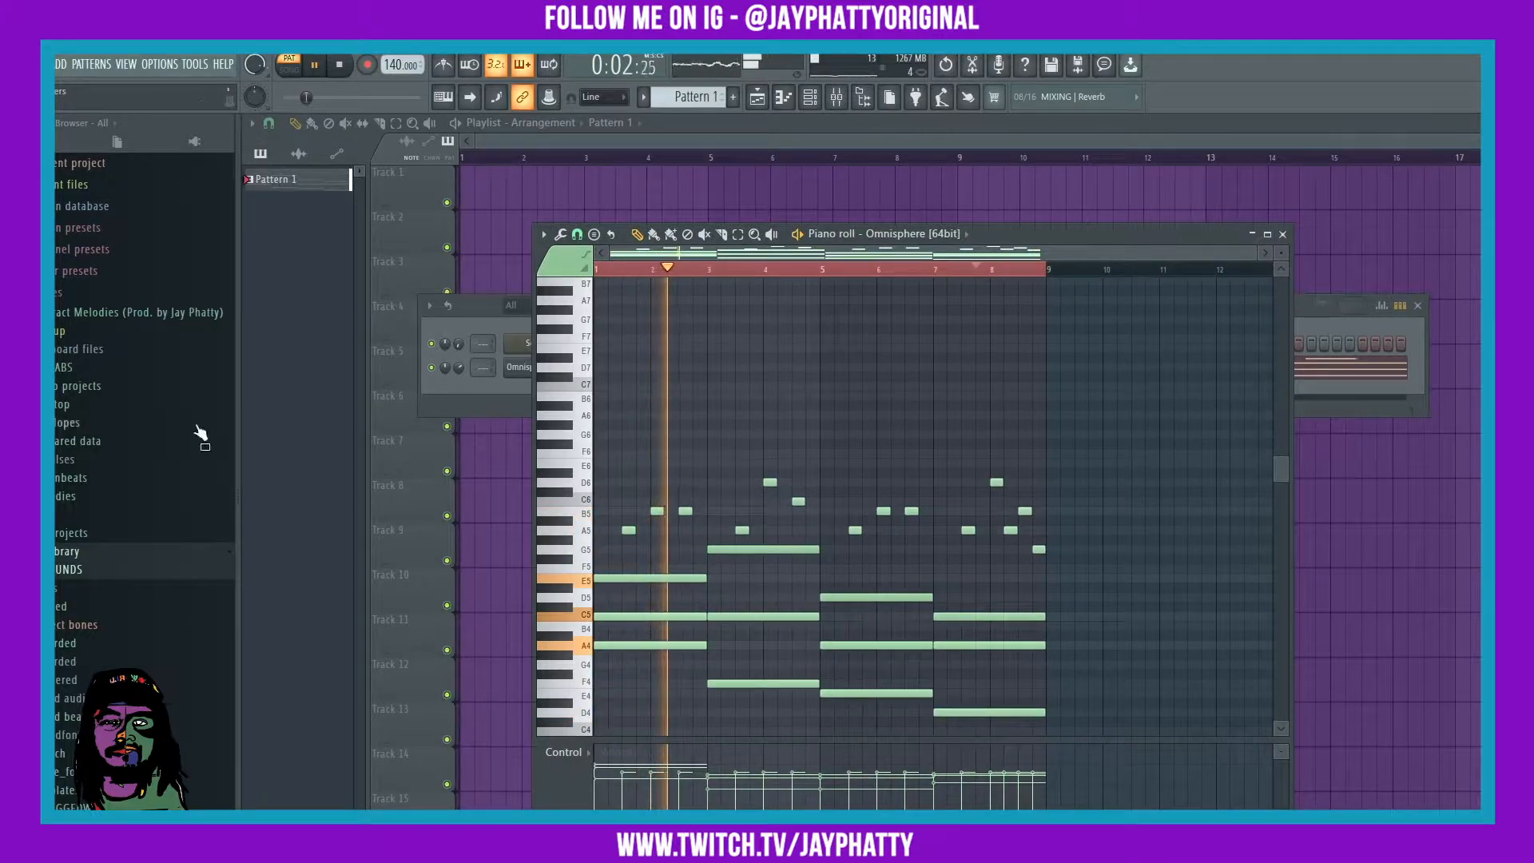
# Route the Omnisphere channel to mixer track 4 and rename that track gtrkeys.
pyautogui.click(483, 404)
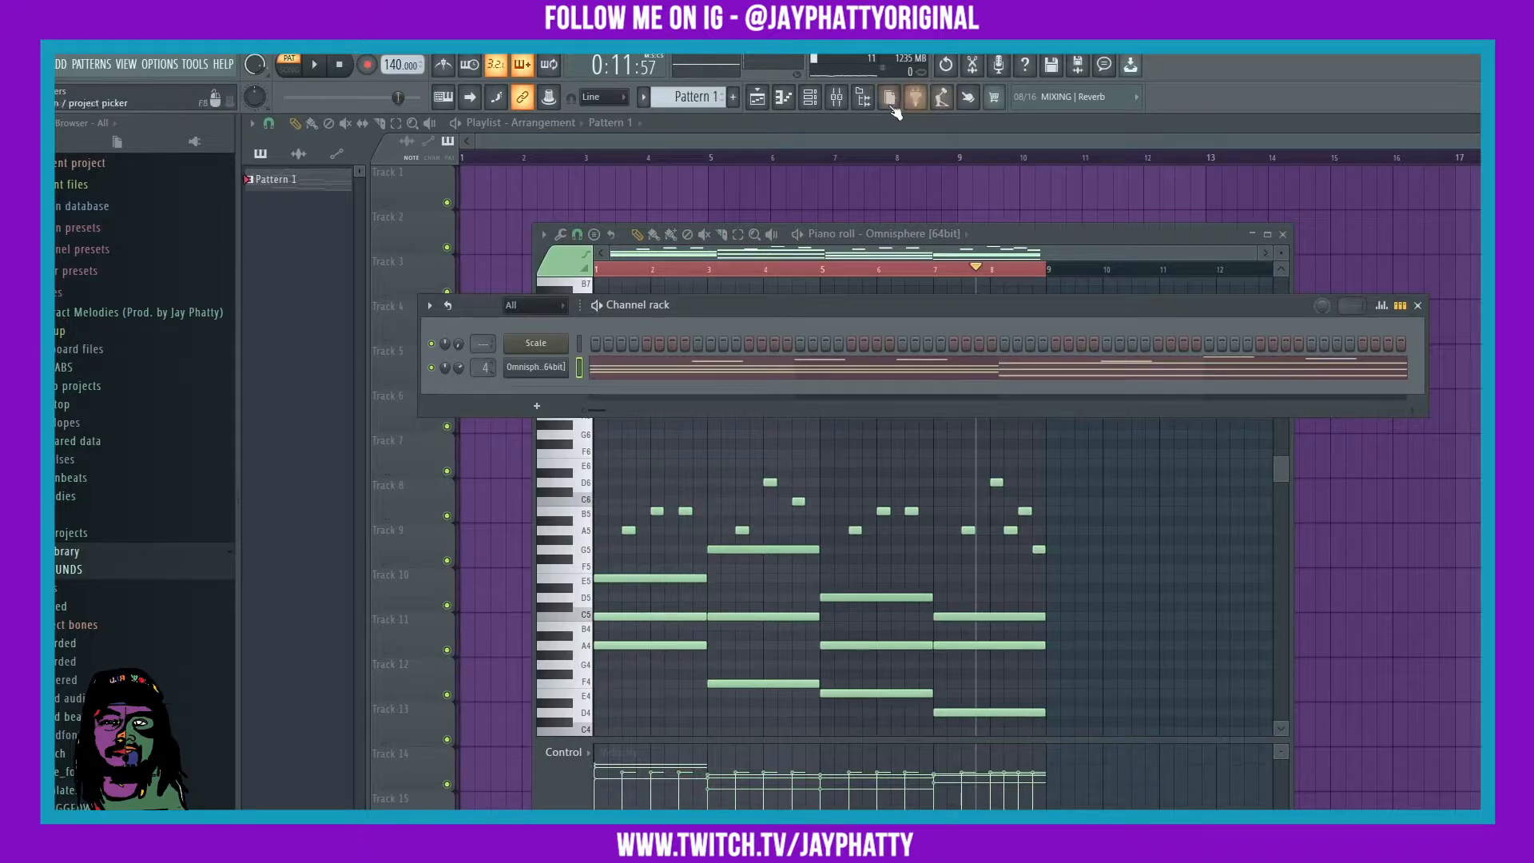
pyautogui.click(854, 102)
pyautogui.rightClick(721, 546)
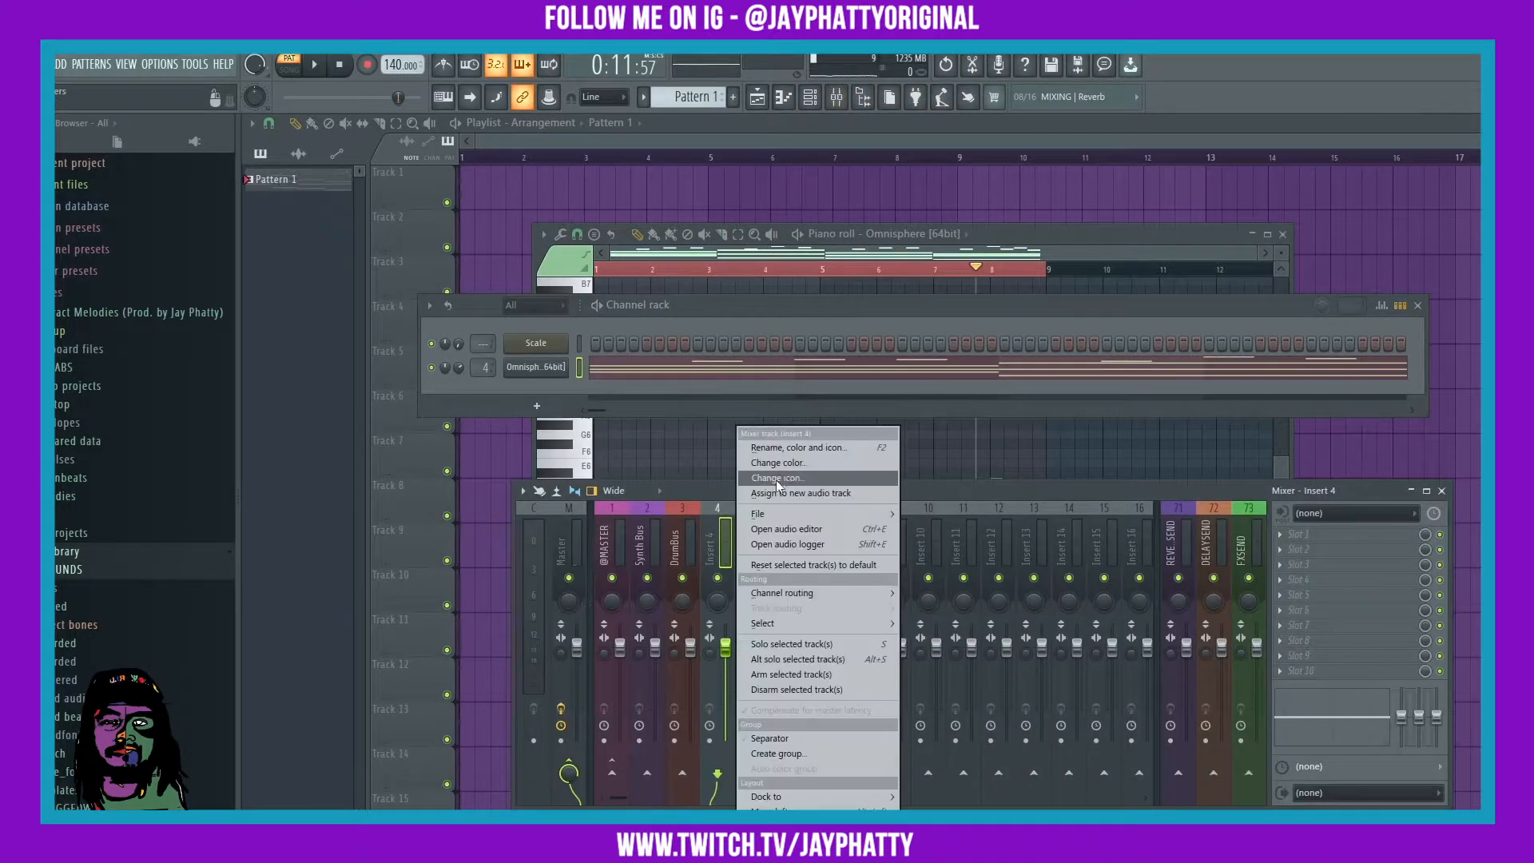
pyautogui.click(790, 449)
pyautogui.write('gtrkeys')
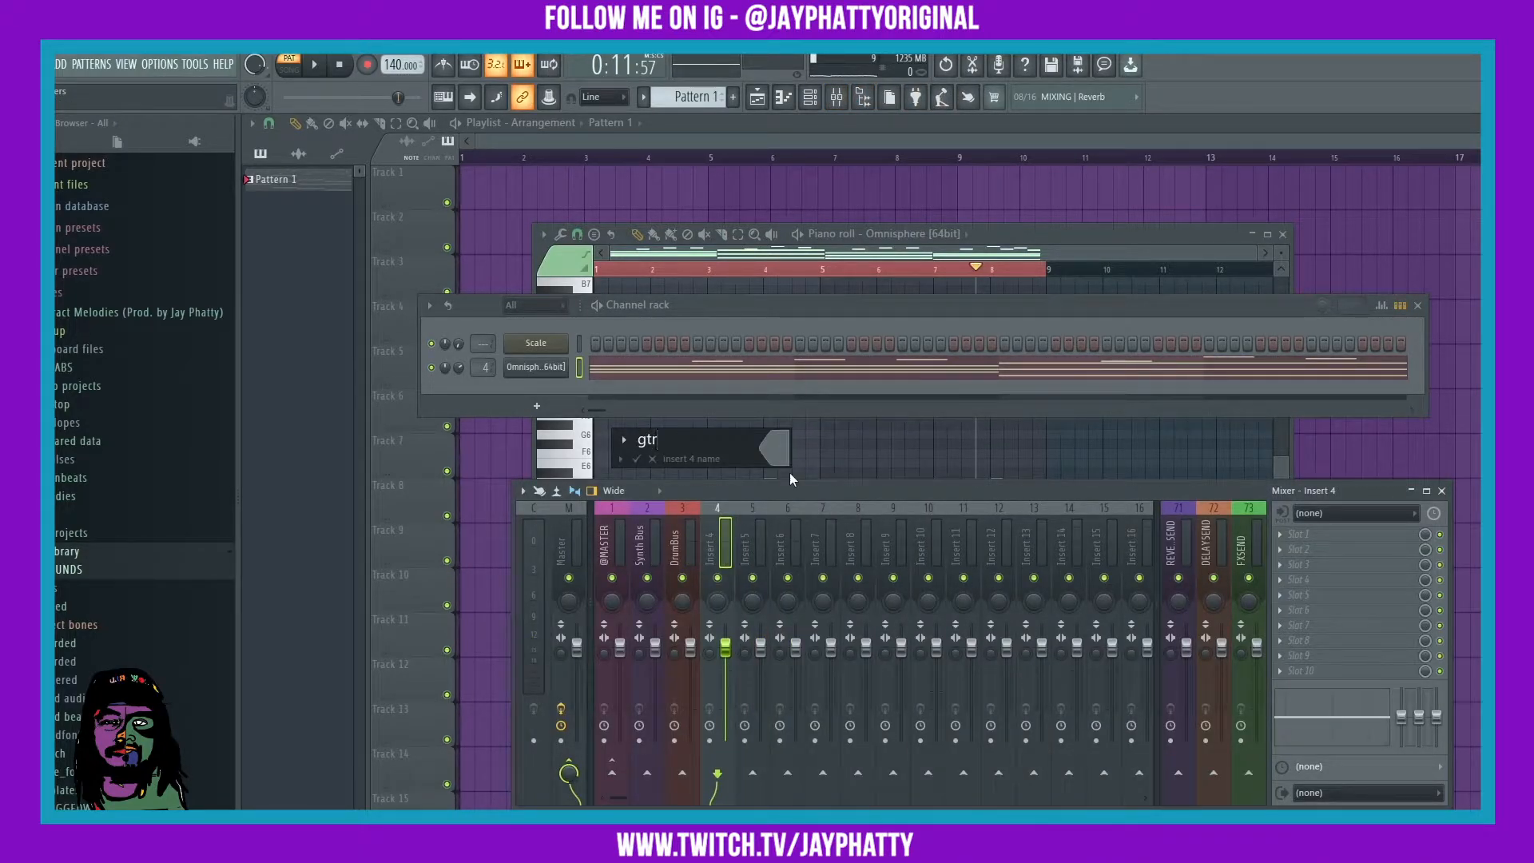
pyautogui.press('Return')
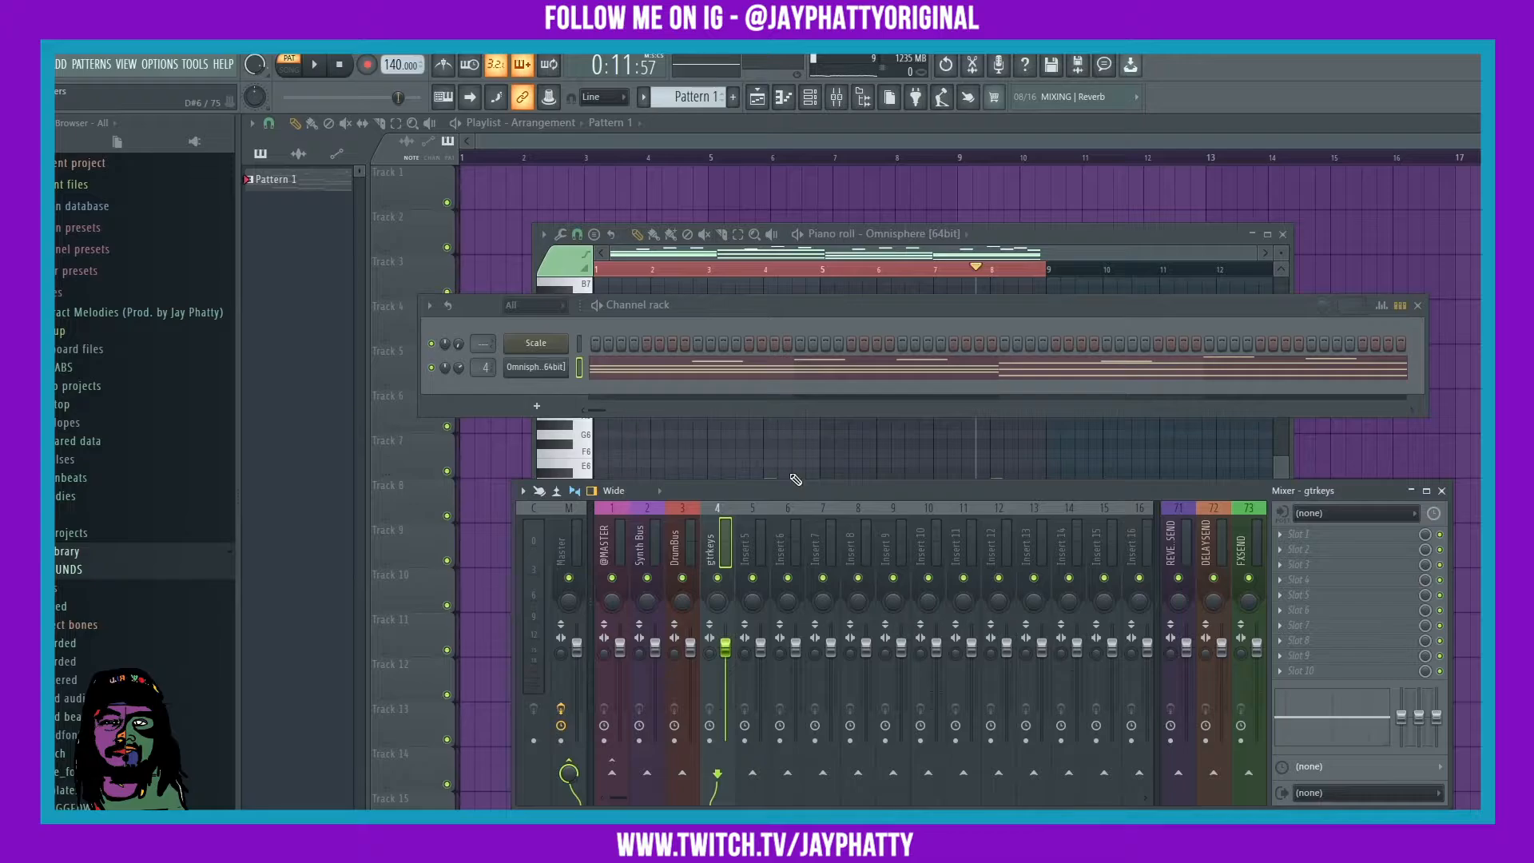
# Insert Fruity parametric EQ 2 on the gtrkeys track, cutting the extreme lows and highs and dipping the low and upper mids slightly.
pyautogui.click(1332, 544)
pyautogui.click(941, 316)
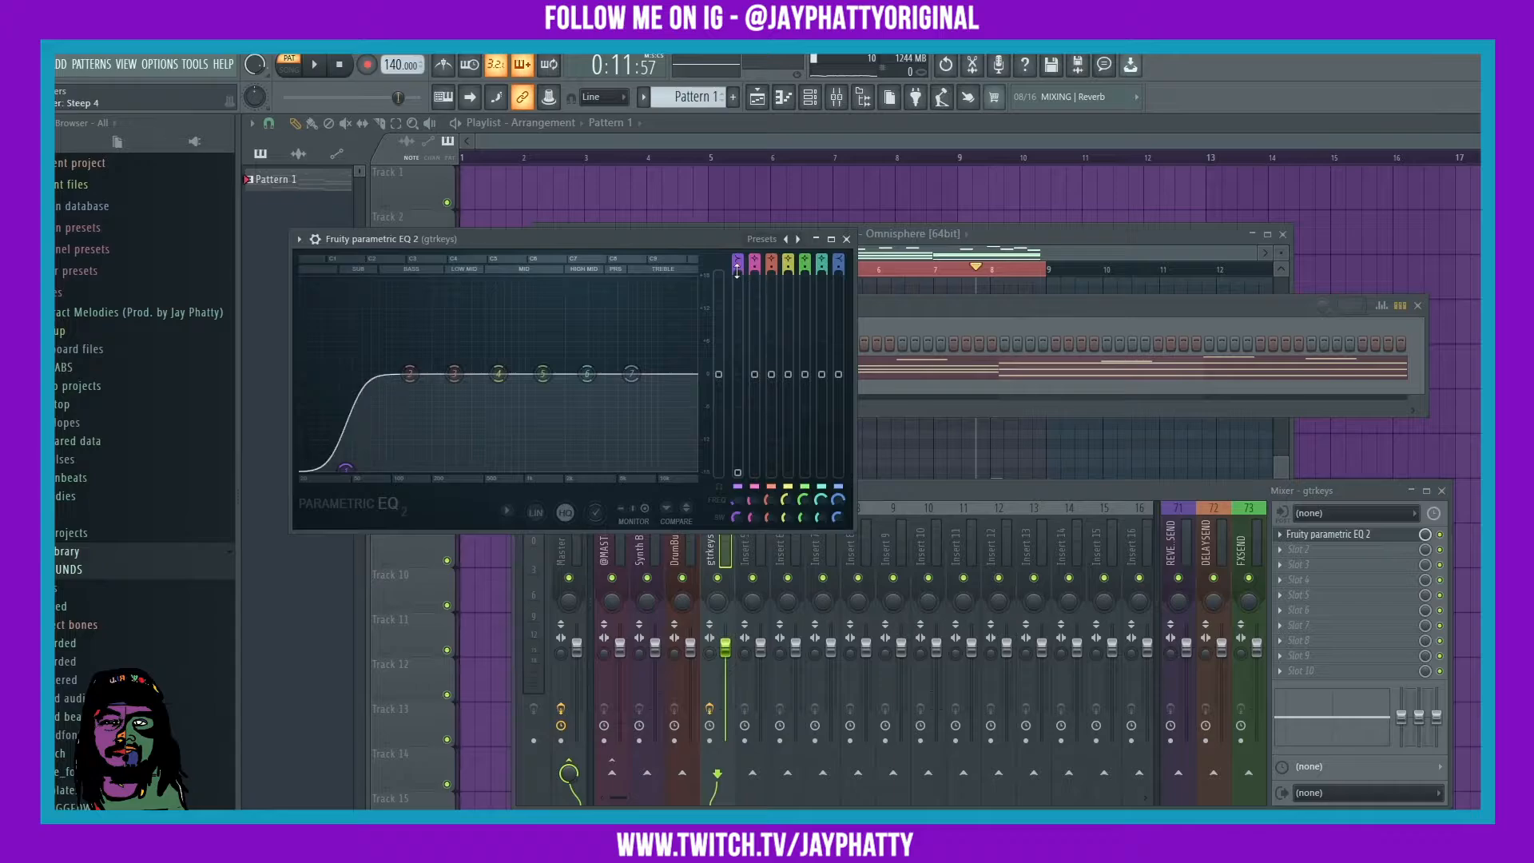
pyautogui.press('space')
pyautogui.moveTo(454, 373); pyautogui.dragTo(434, 390)
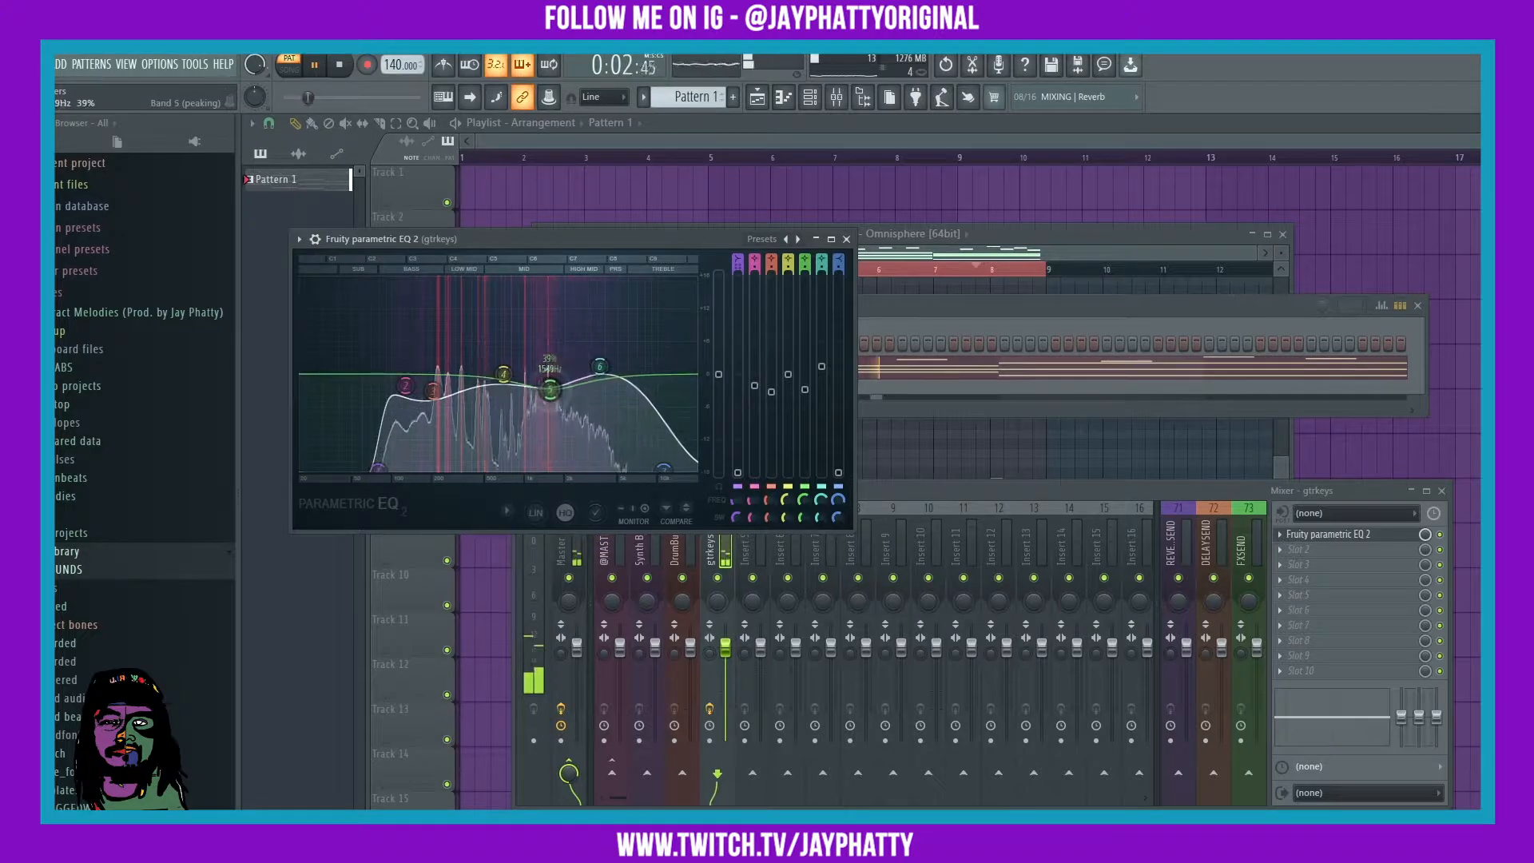
# Change the melody's bar 8 ending to D6, A5 and B5, and randomize the velocities of all melody notes.
pyautogui.click(1026, 258)
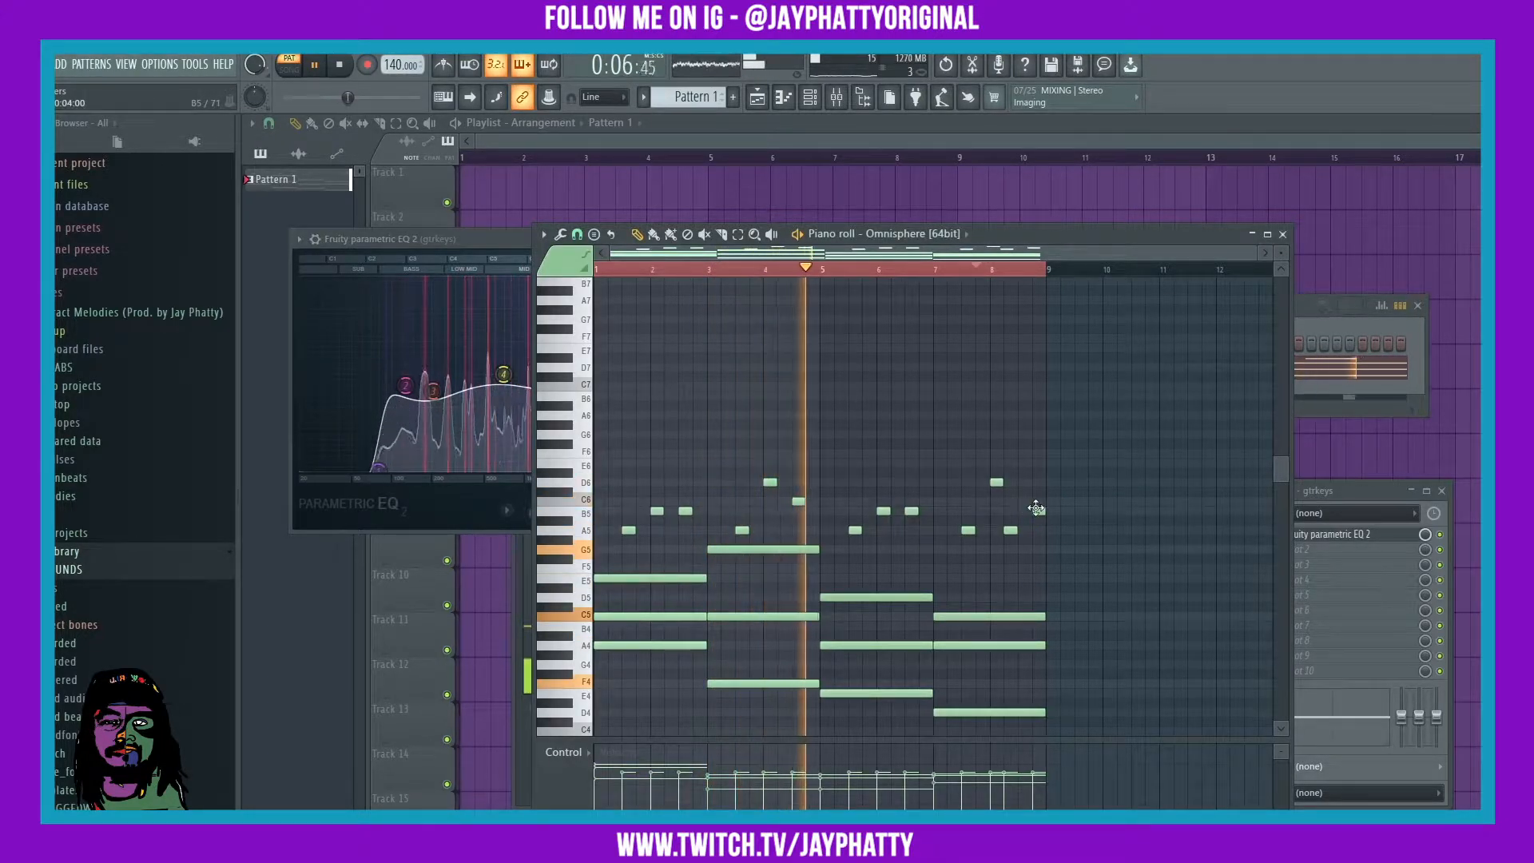
pyautogui.moveTo(1010, 531); pyautogui.dragTo(591, 385)
pyautogui.scroll(-2, 619, 517)
pyautogui.hotkey('alt', 'r')
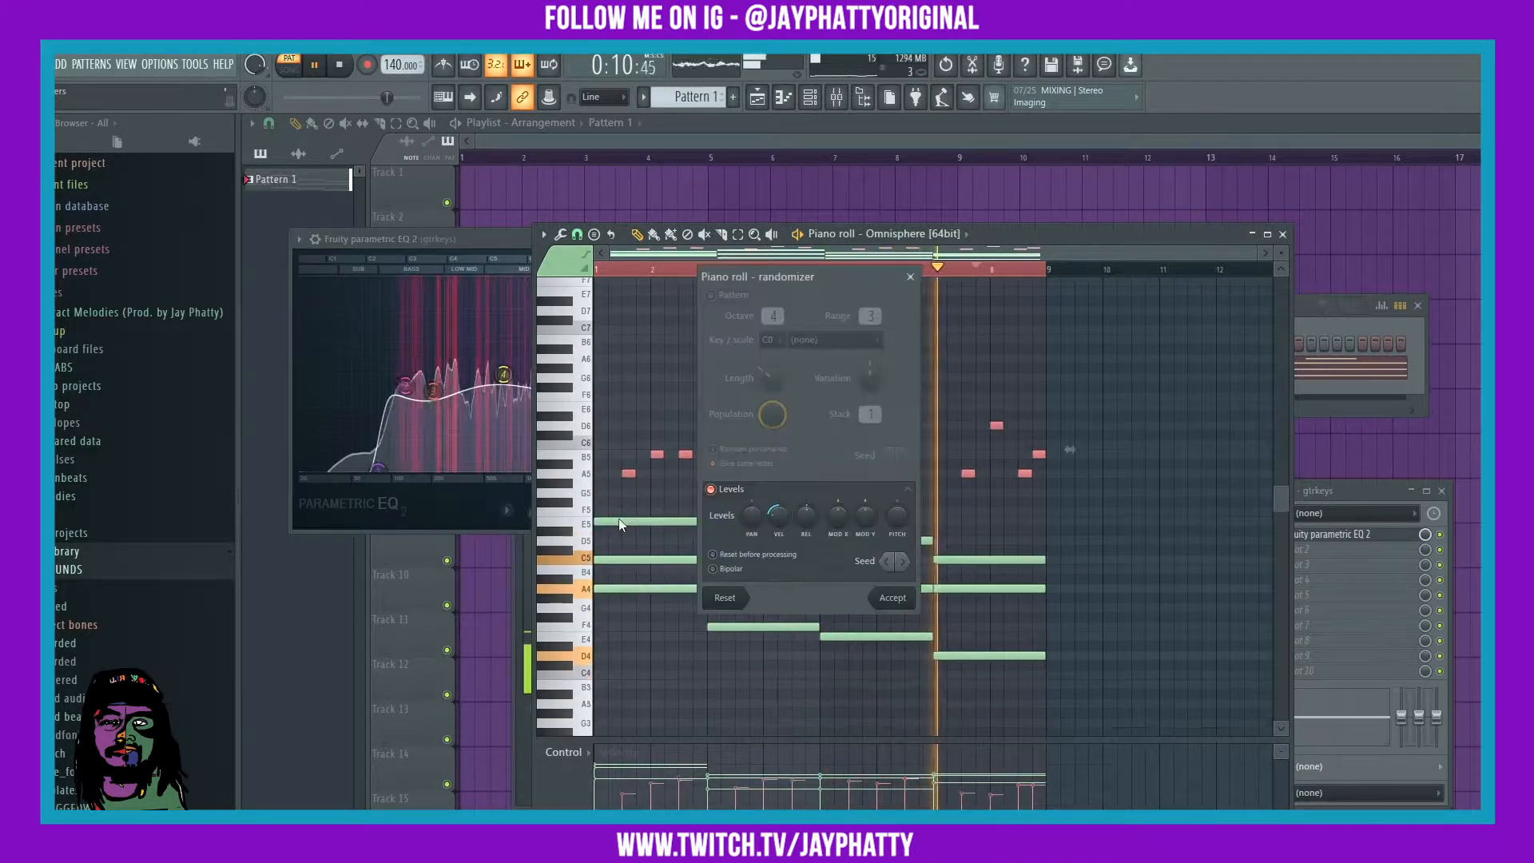
pyautogui.moveTo(778, 515); pyautogui.dragTo(778, 497)
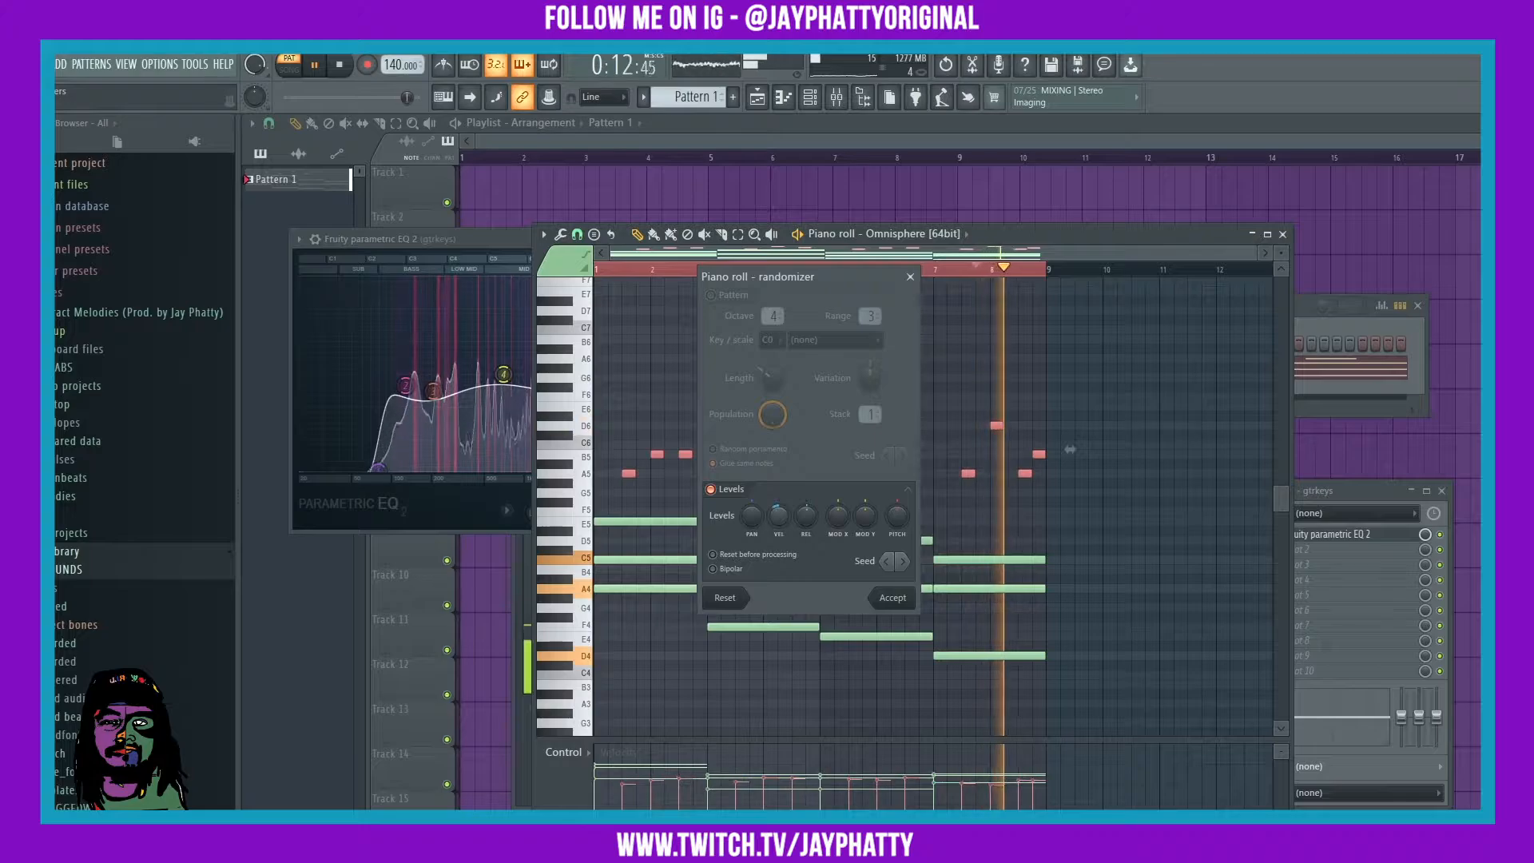
pyautogui.click(891, 597)
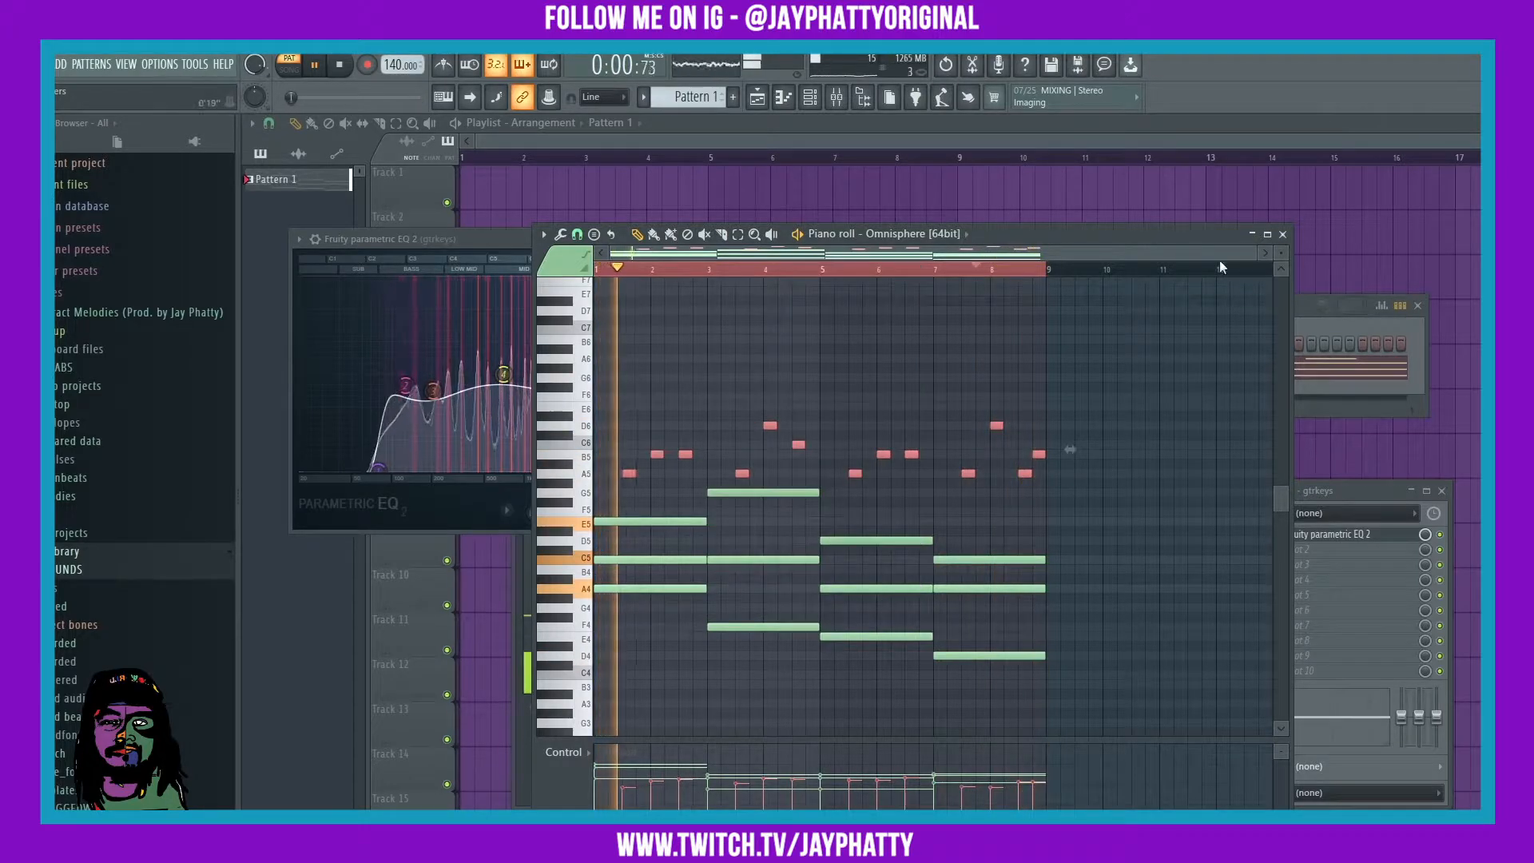
# Close the piano roll and EQ windows, and set the Omnisphere channel's volume to 67%.
pyautogui.click(1282, 234)
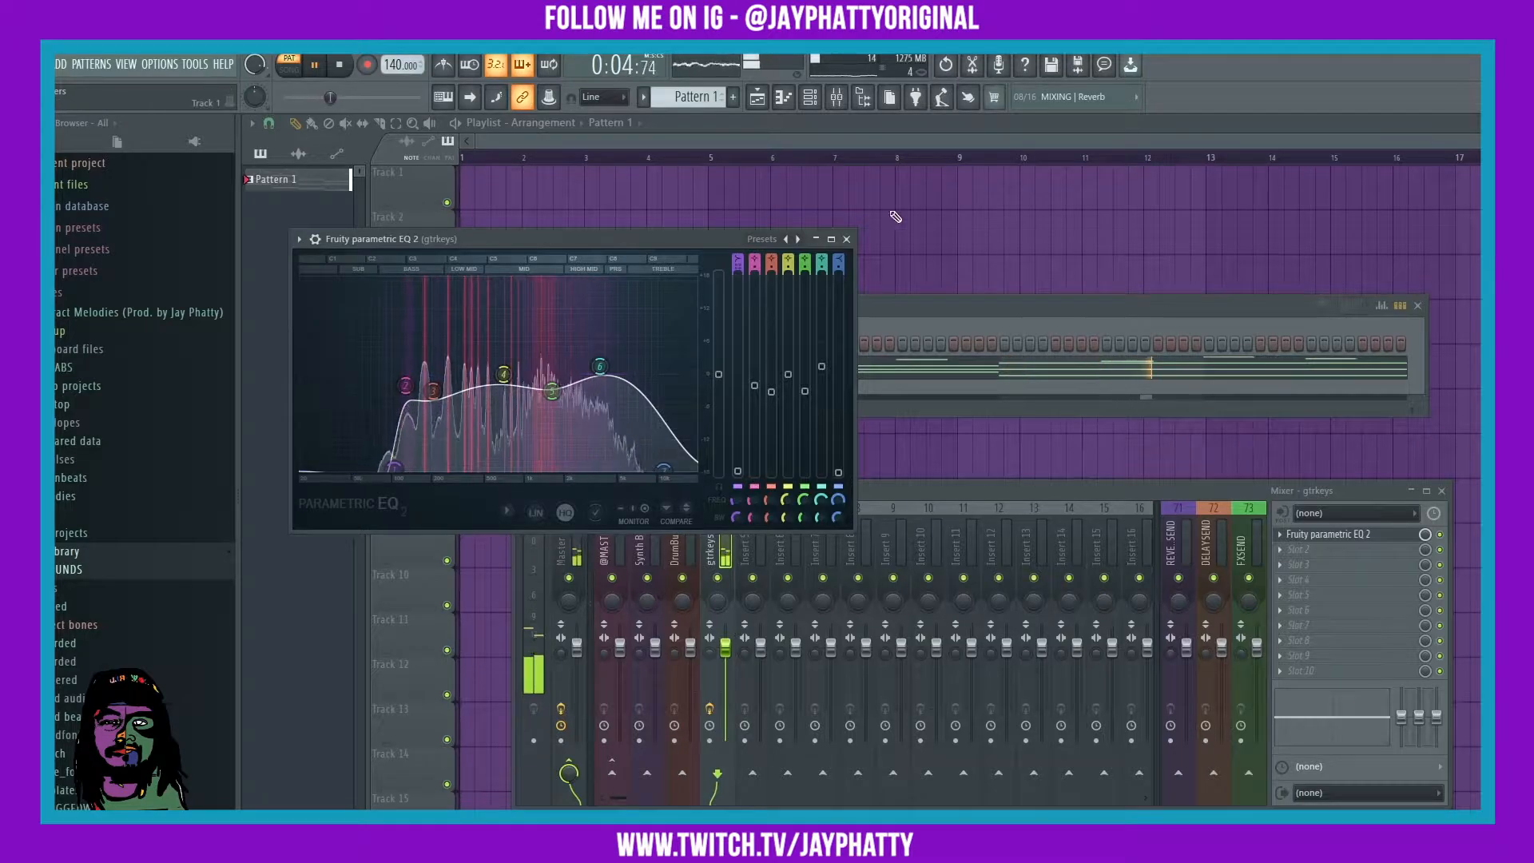
pyautogui.click(846, 239)
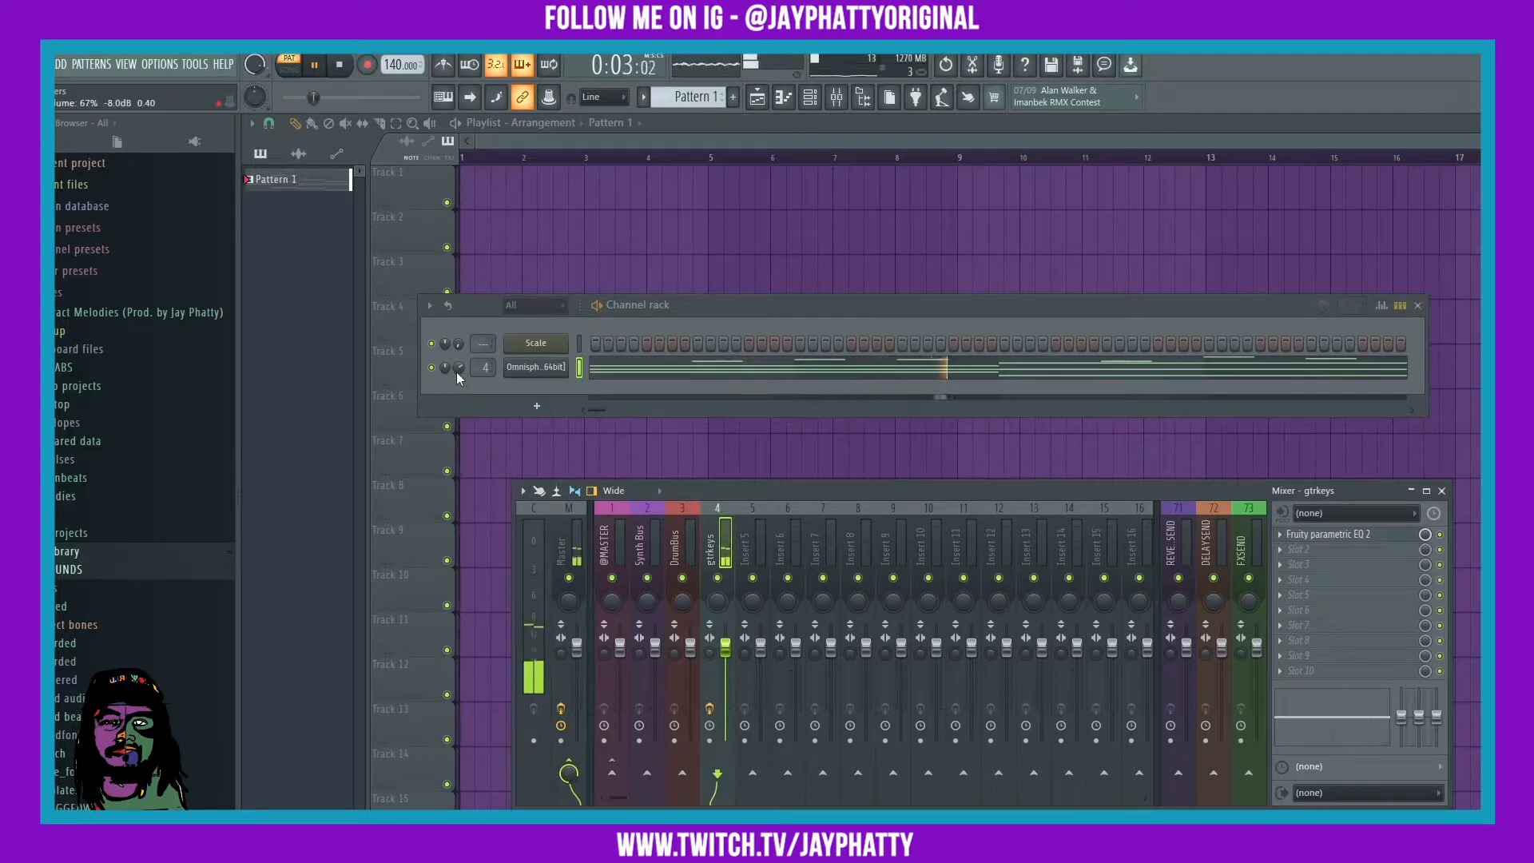
pyautogui.press('space')
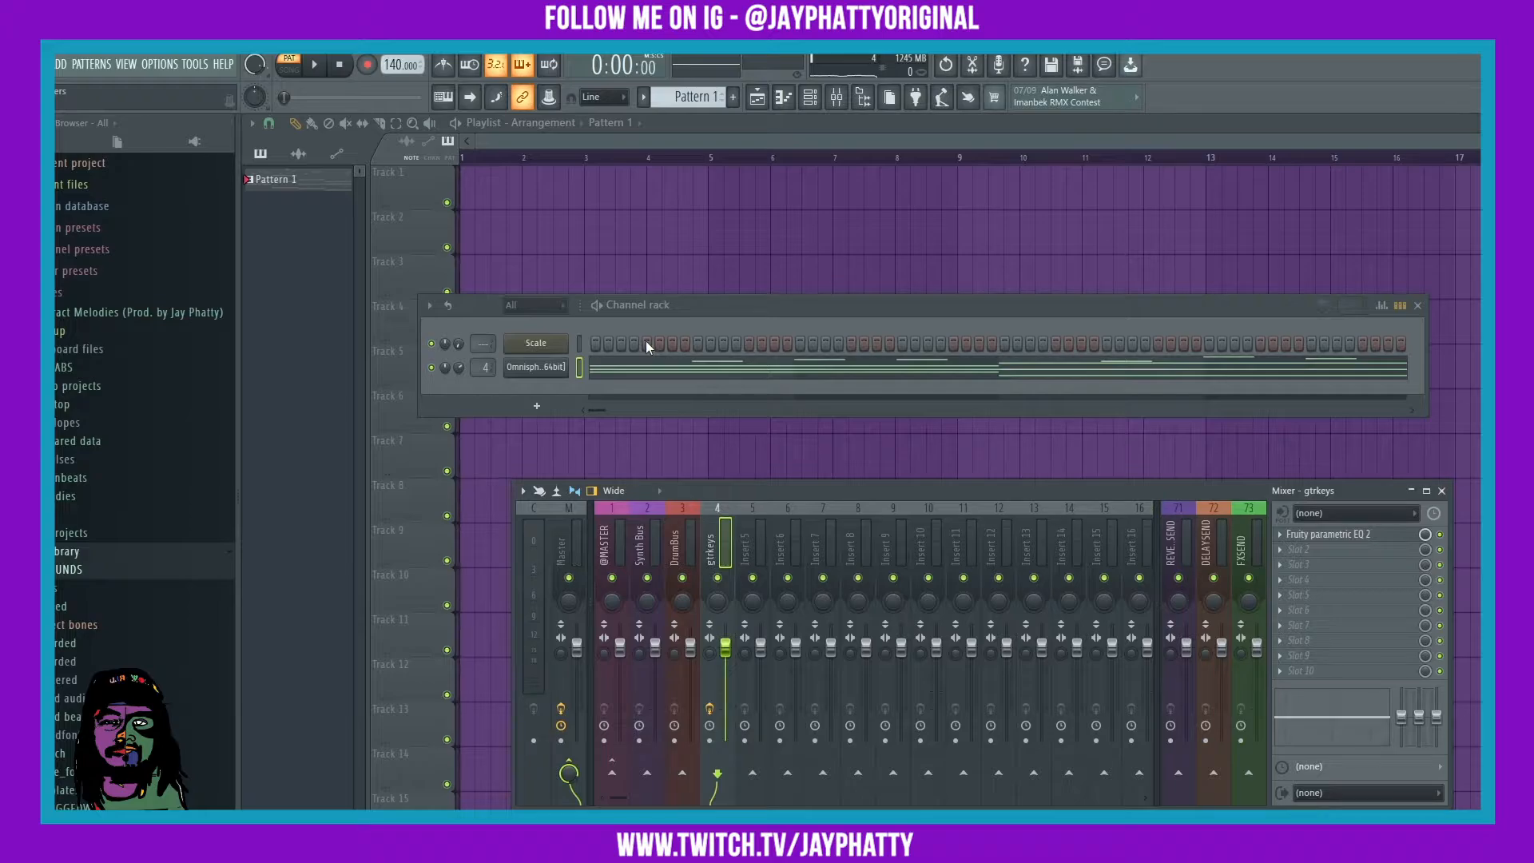
# Clone the Omnisphere channel as a second instrument channel.
pyautogui.rightClick(535, 381)
pyautogui.click(620, 502)
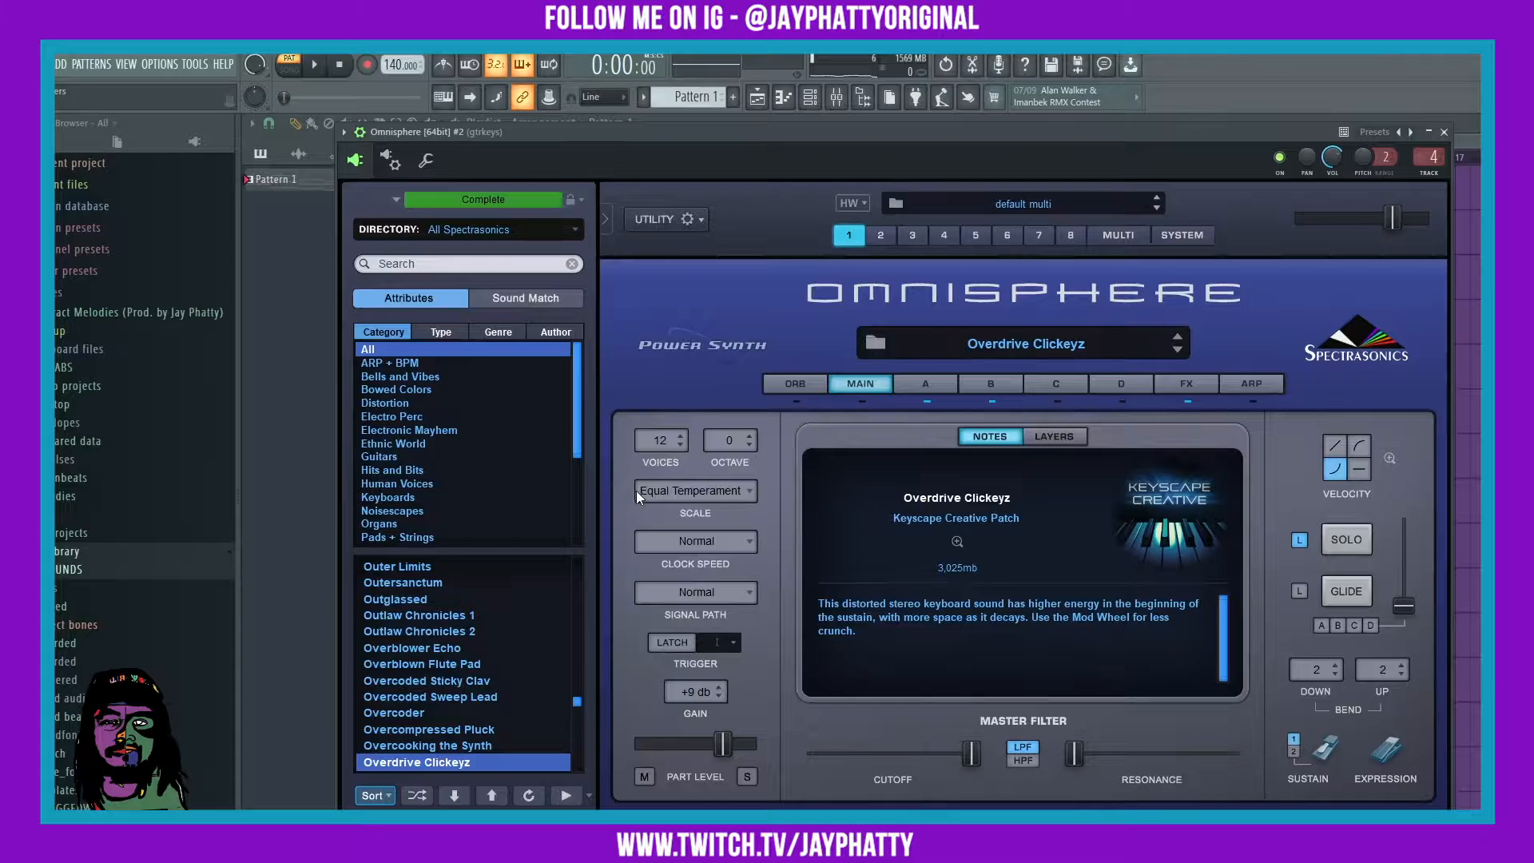
# Route the second Omnisphere channel to mixer track 5 and load the Piano Neurons patch from the Sound Match results for Overdrive Clickeyz.
pyautogui.click(1445, 132)
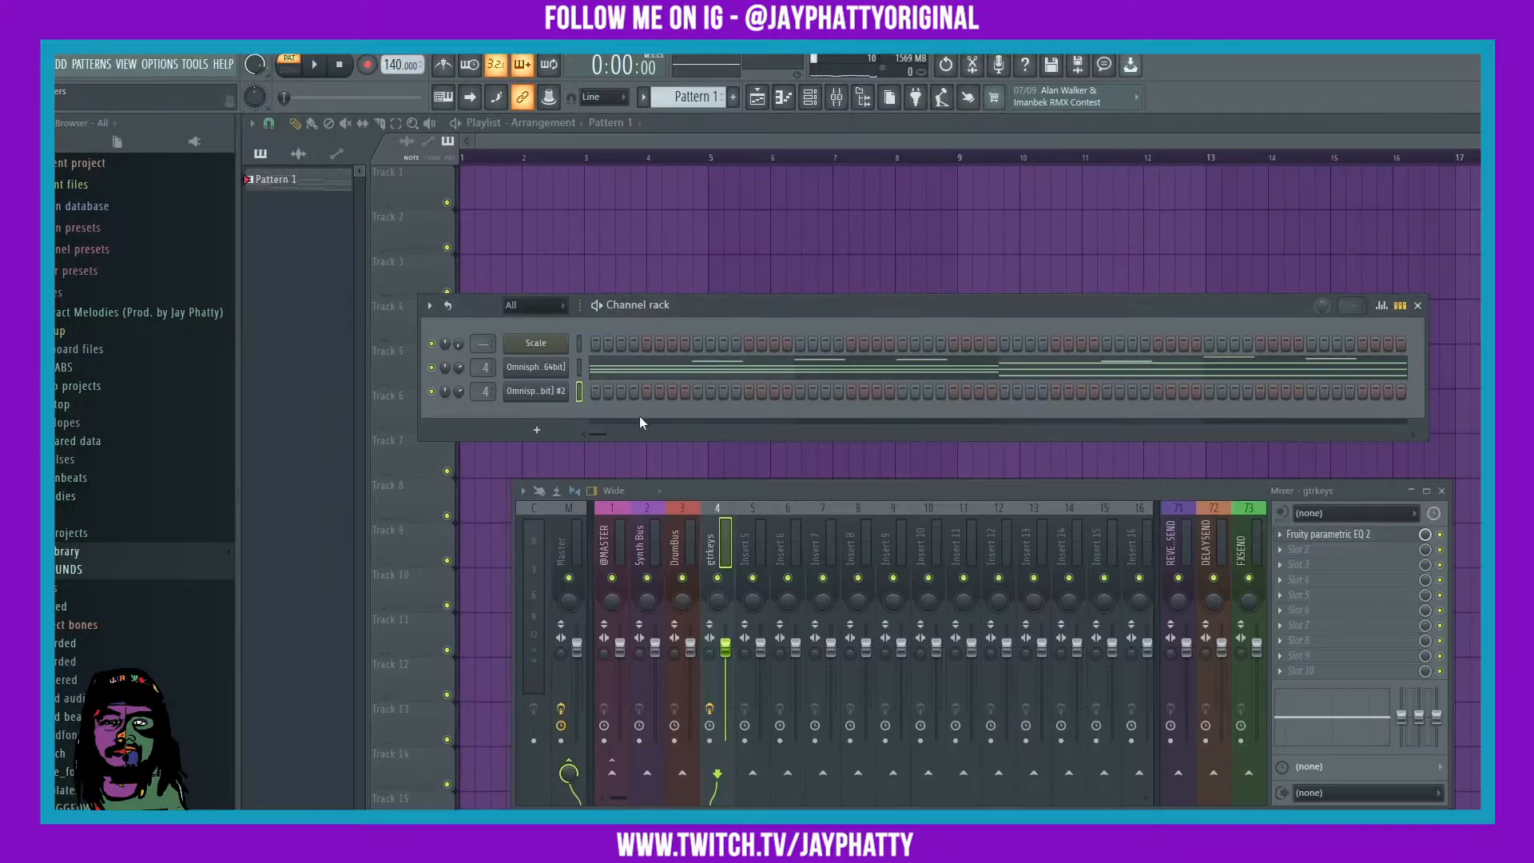
pyautogui.click(531, 392)
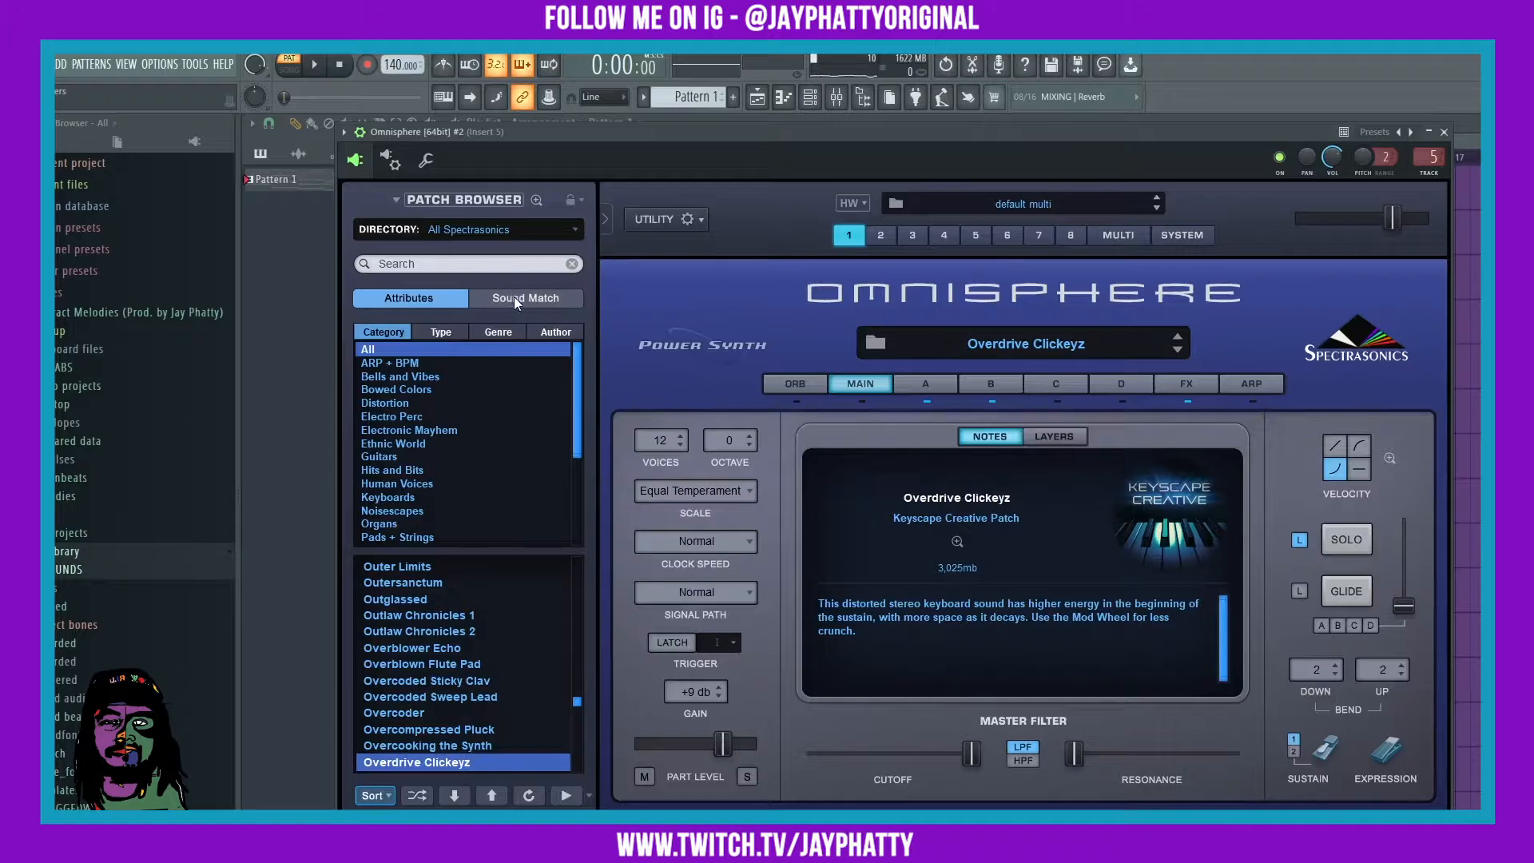
pyautogui.click(514, 295)
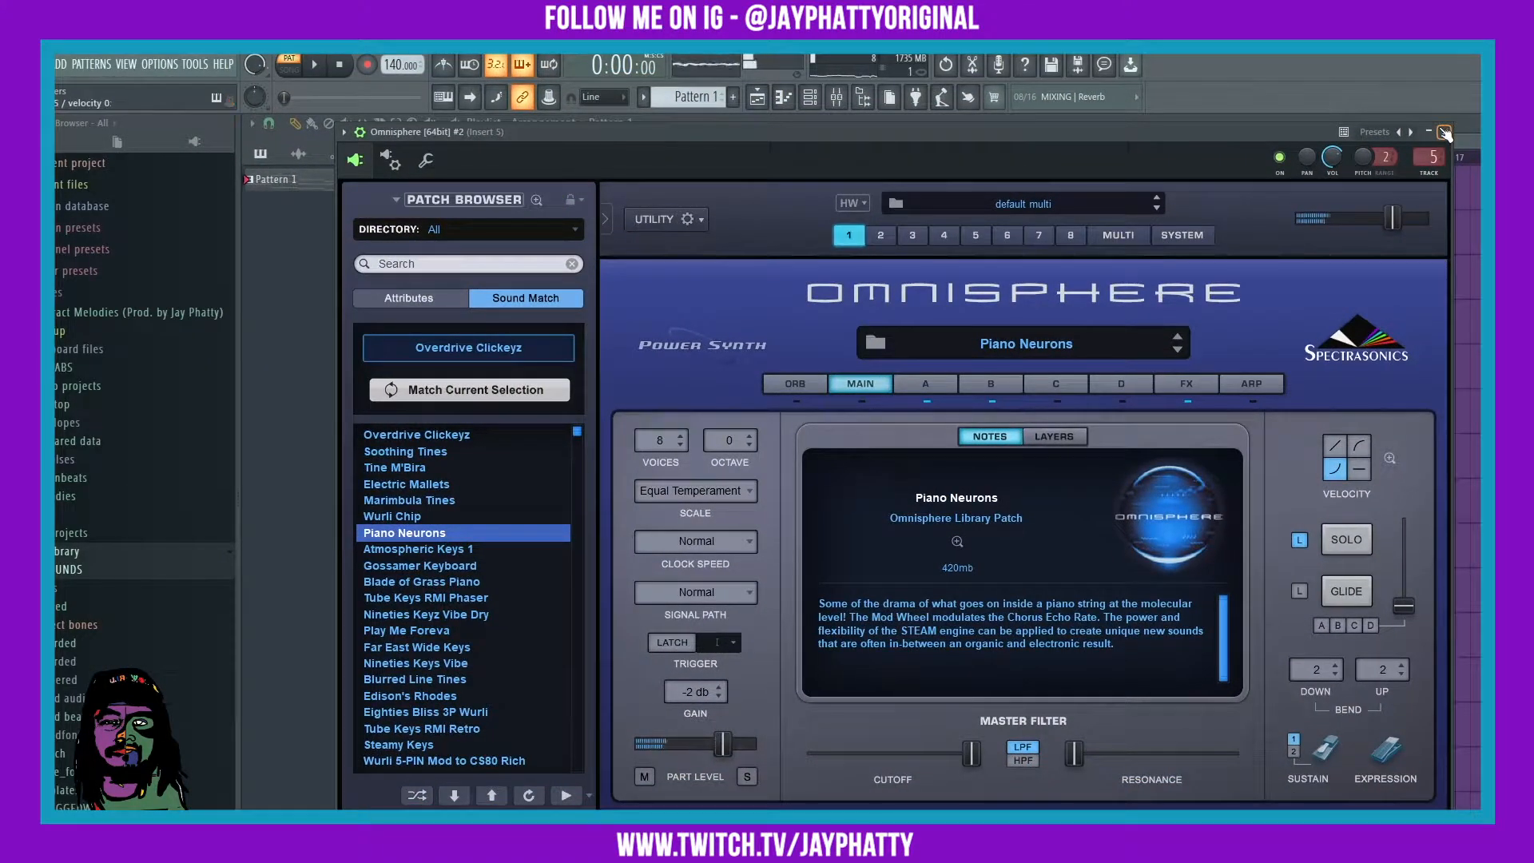
pyautogui.click(1444, 132)
# In the second Omnisphere's piano roll, enter a counter-melody of G6, F6, F6 from bar 1 and G6, F6, E6 around bar 3.
pyautogui.rightClick(569, 394)
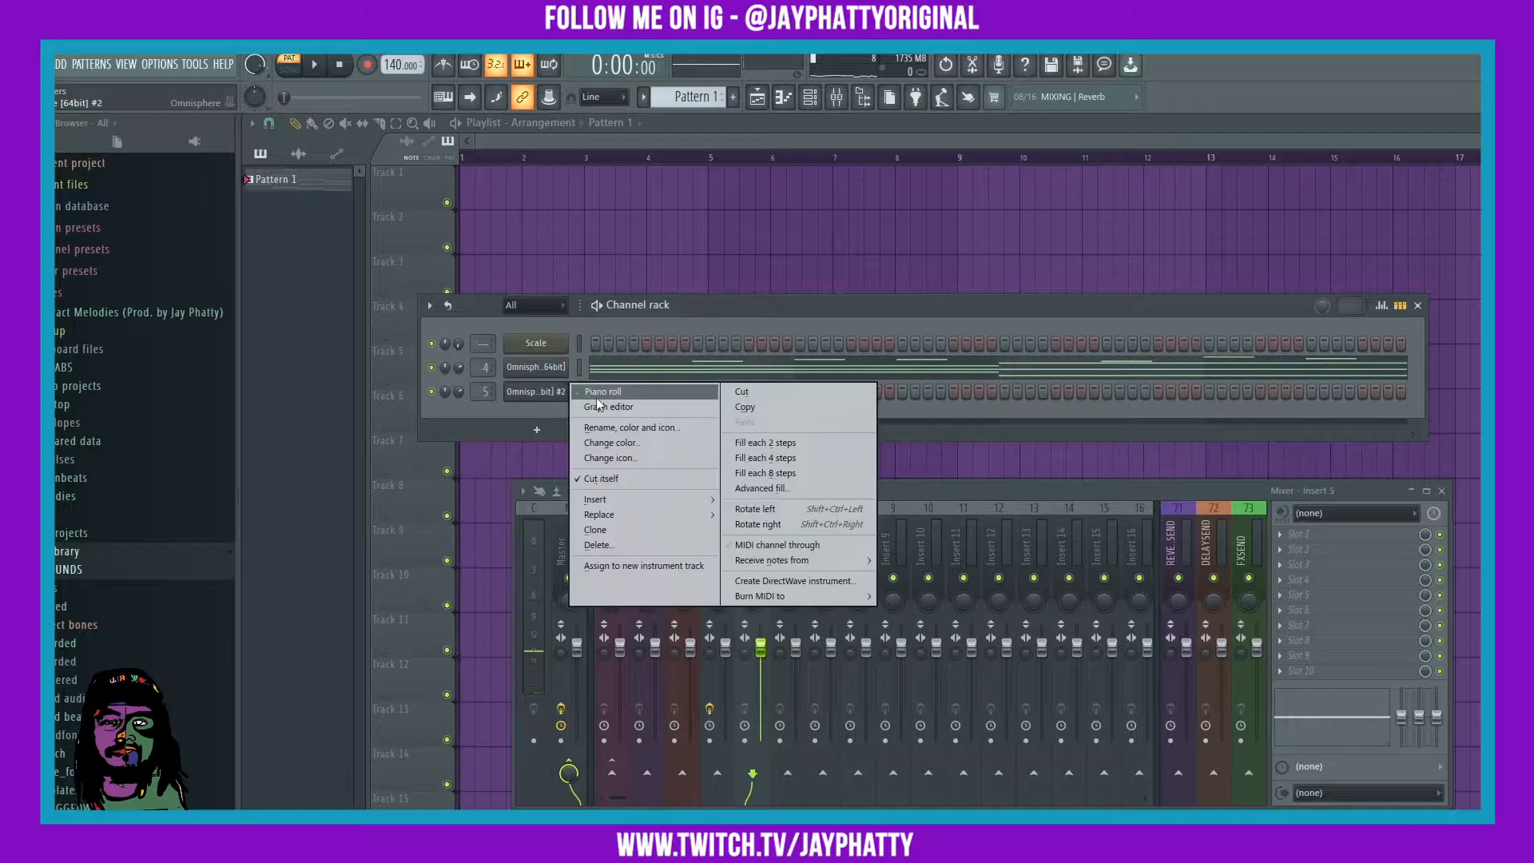
pyautogui.click(595, 396)
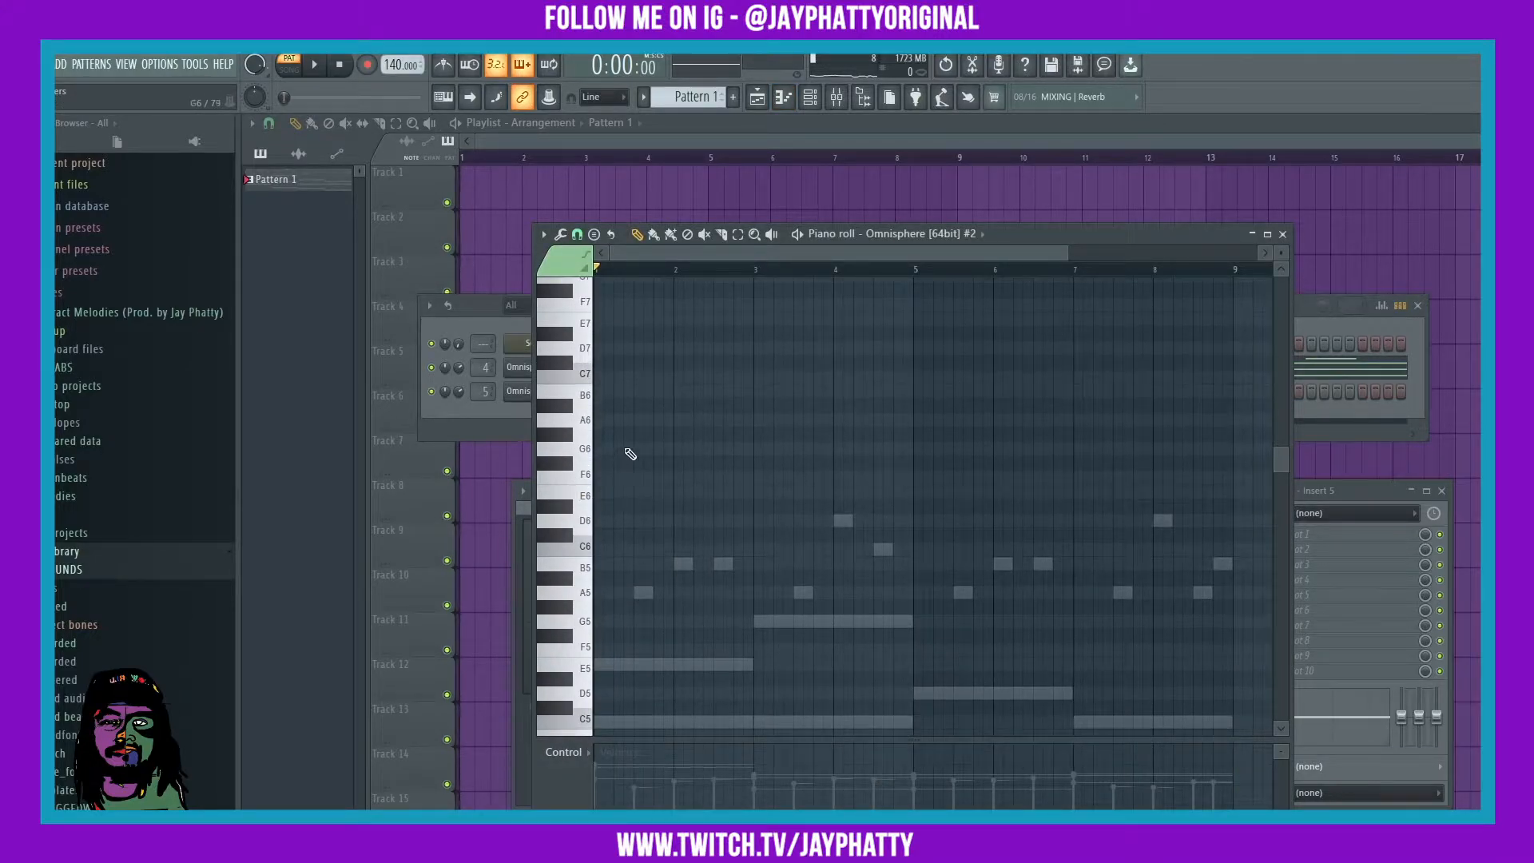
pyautogui.press('space')
pyautogui.click(642, 476)
pyautogui.click(683, 477)
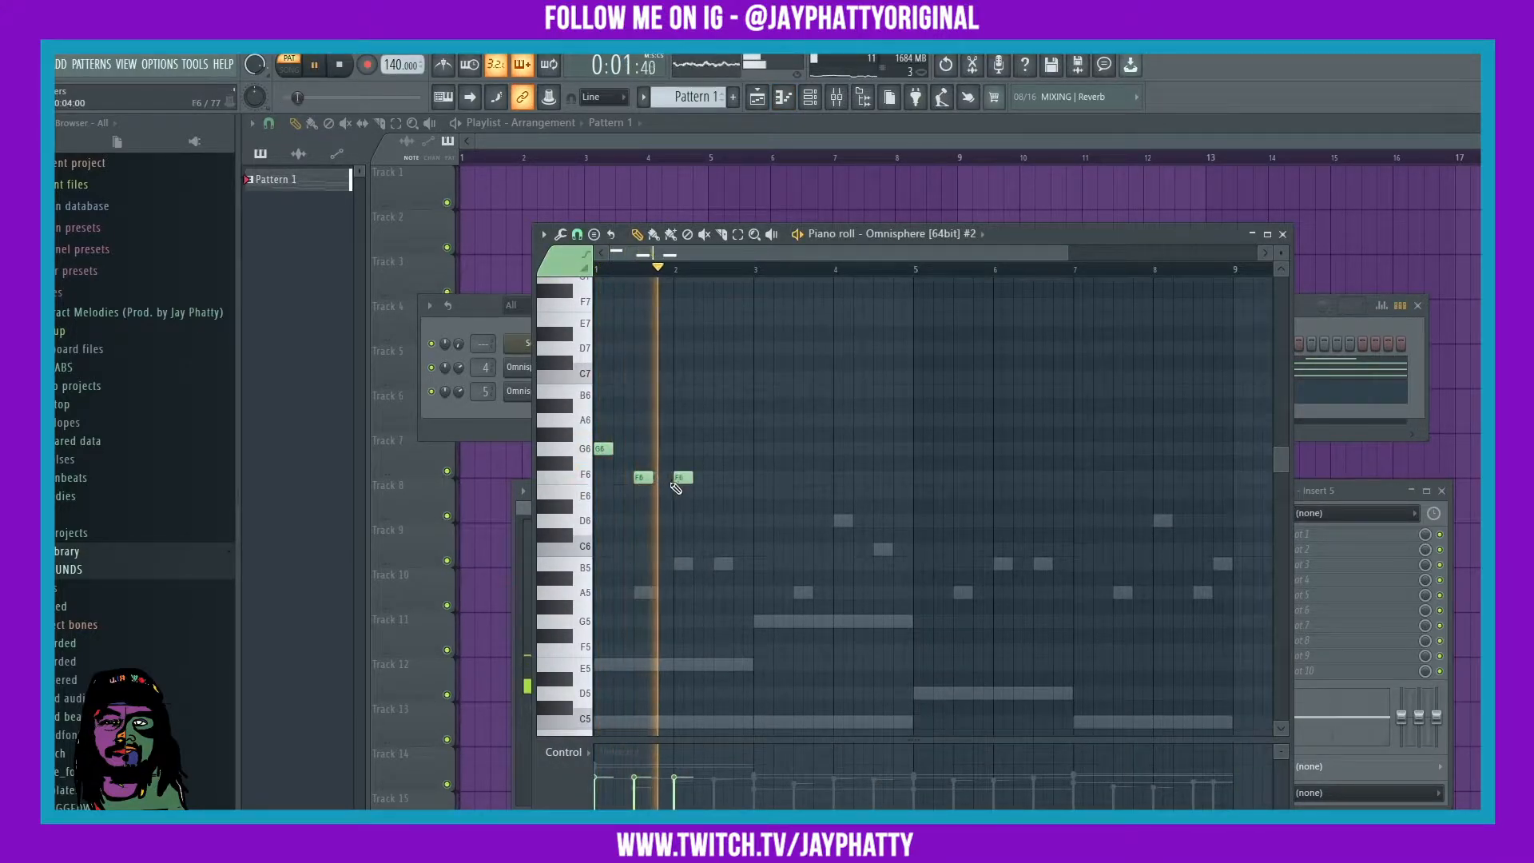
pyautogui.click(753, 448)
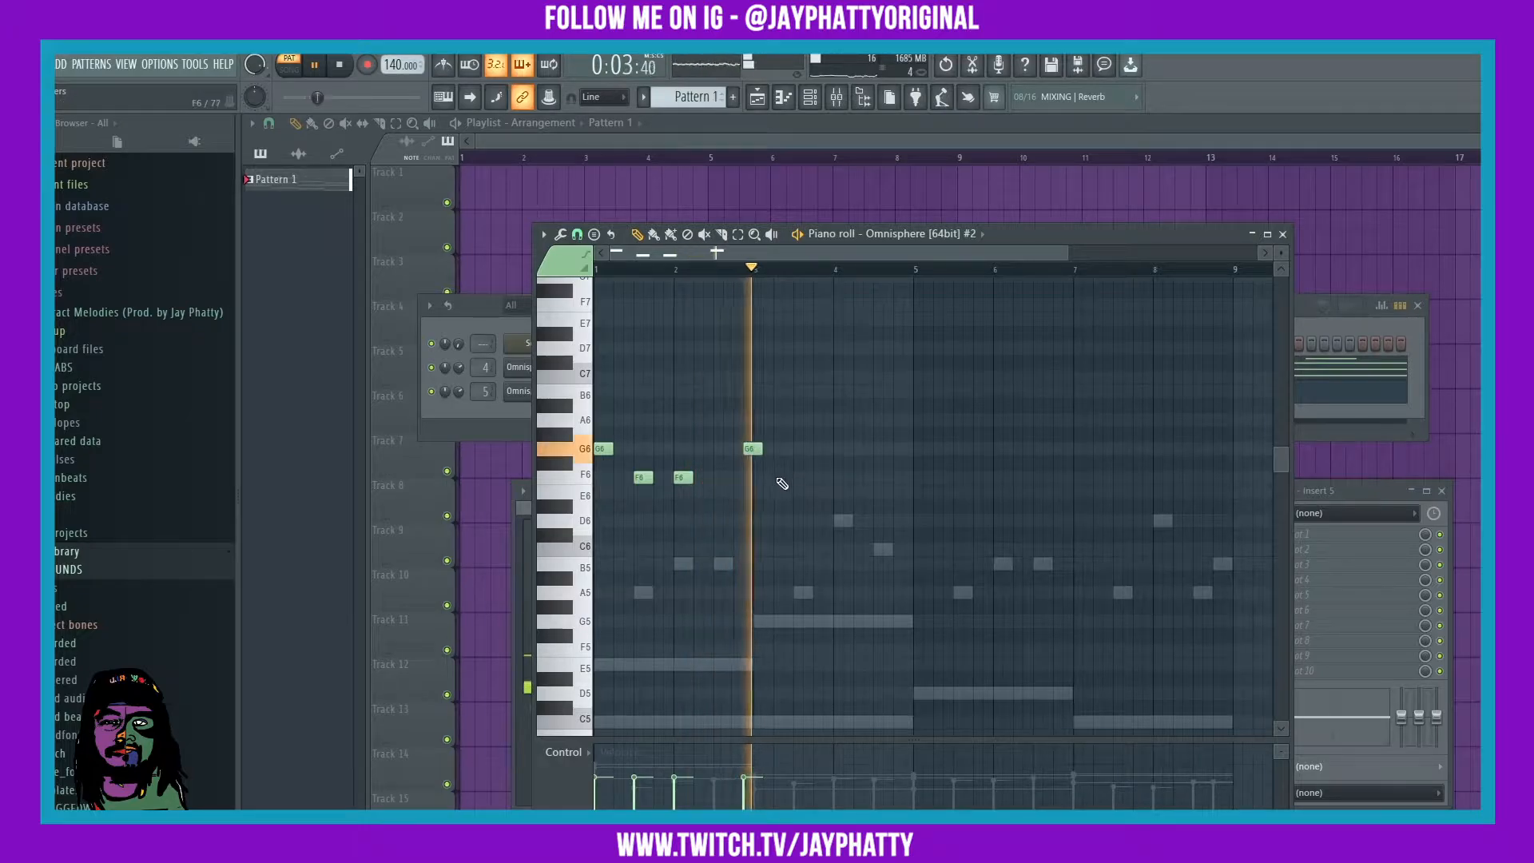
pyautogui.click(783, 477)
pyautogui.click(822, 491)
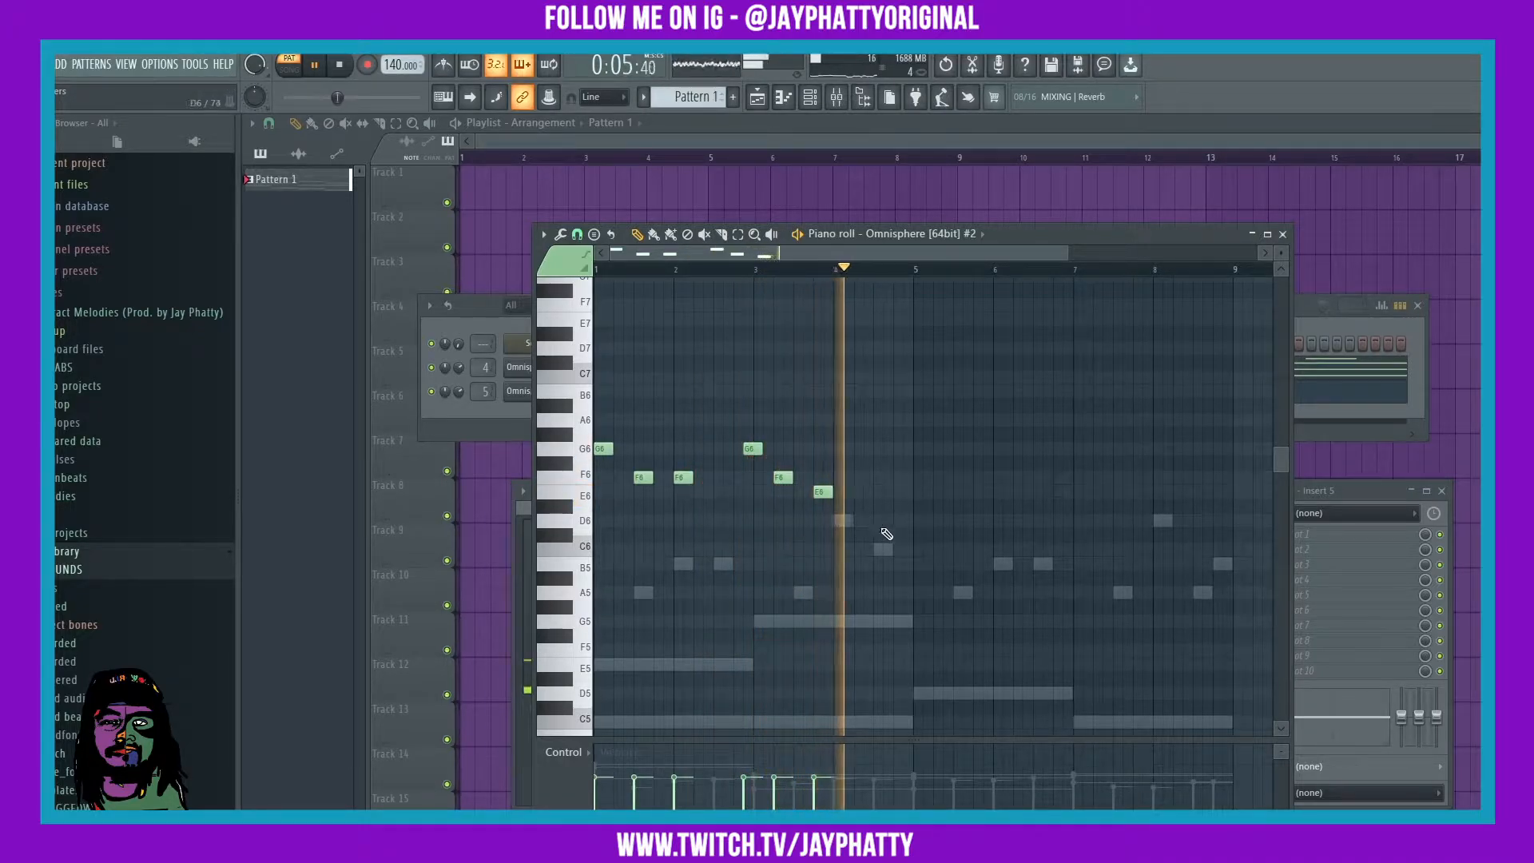
# Duplicate the six-note counter-melody phrase into bars 5 to 8.
pyautogui.keyDown('ctrl'); pyautogui.moveTo(911, 527); pyautogui.dragTo(599, 400); pyautogui.keyUp('ctrl')
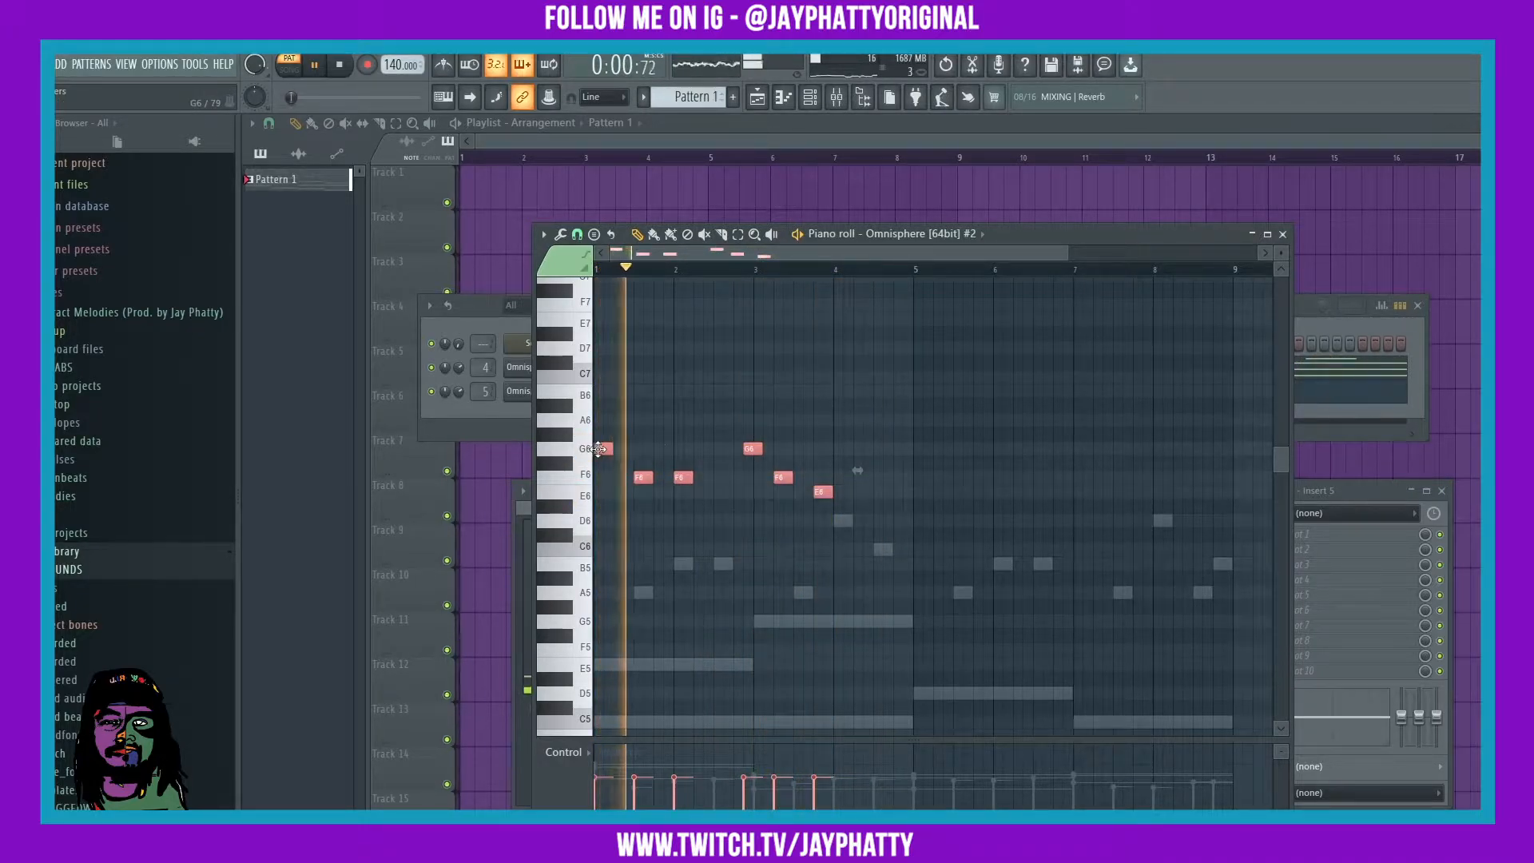
pyautogui.hotkey('ctrl', 'b')
pyautogui.press('space')
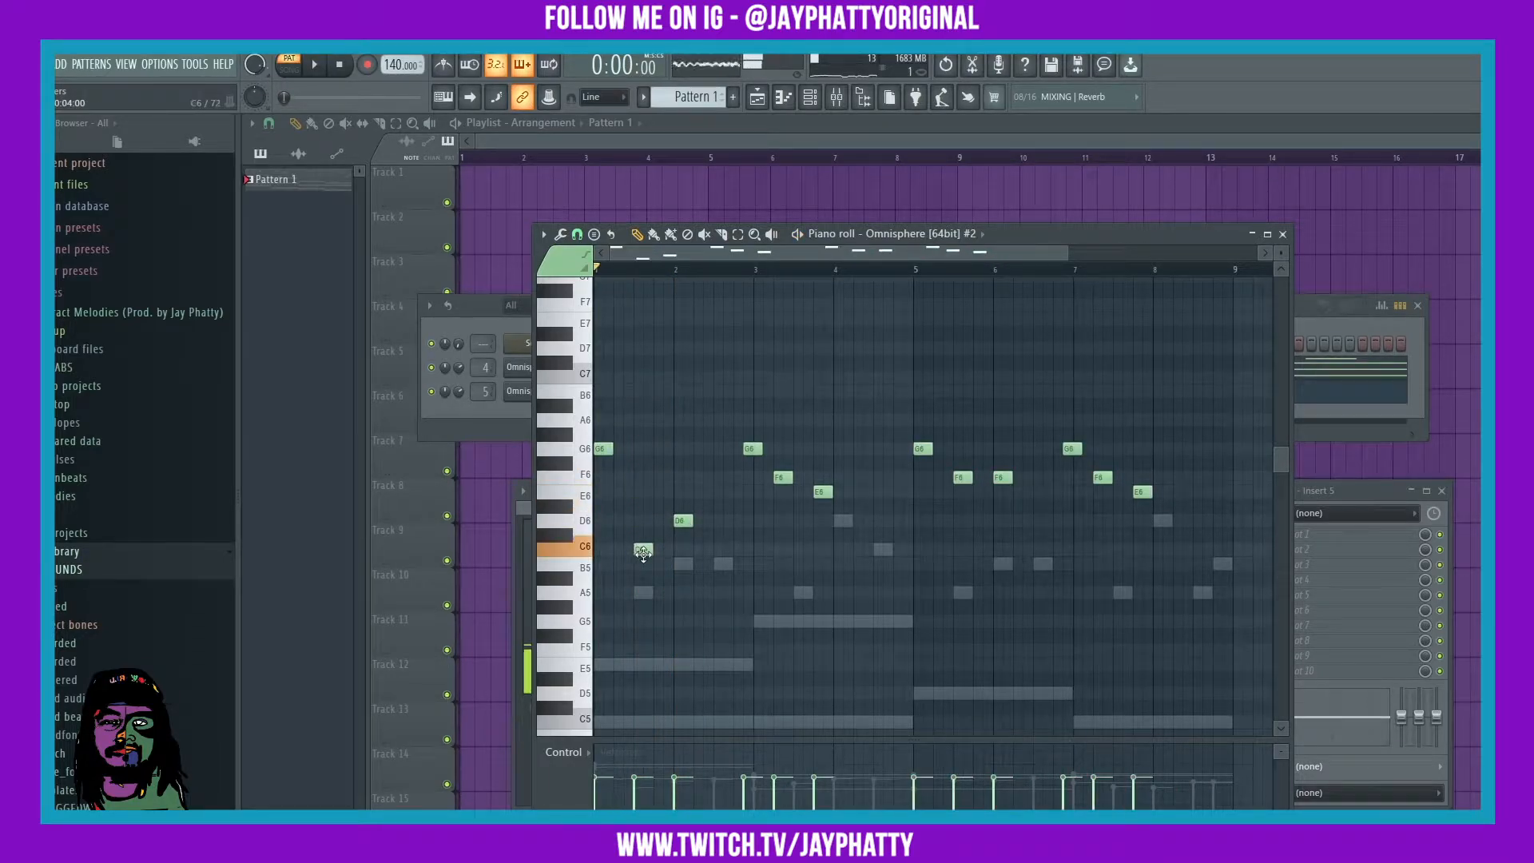
# Change the first two F6 notes to C7 and D7 and bar 3's F6 to C6, and add an F6 in bar 4.
pyautogui.moveTo(783, 477); pyautogui.dragTo(618, 518)
pyautogui.press('space')
pyautogui.hotkey('ctrl', 'Up')
pyautogui.press('space')
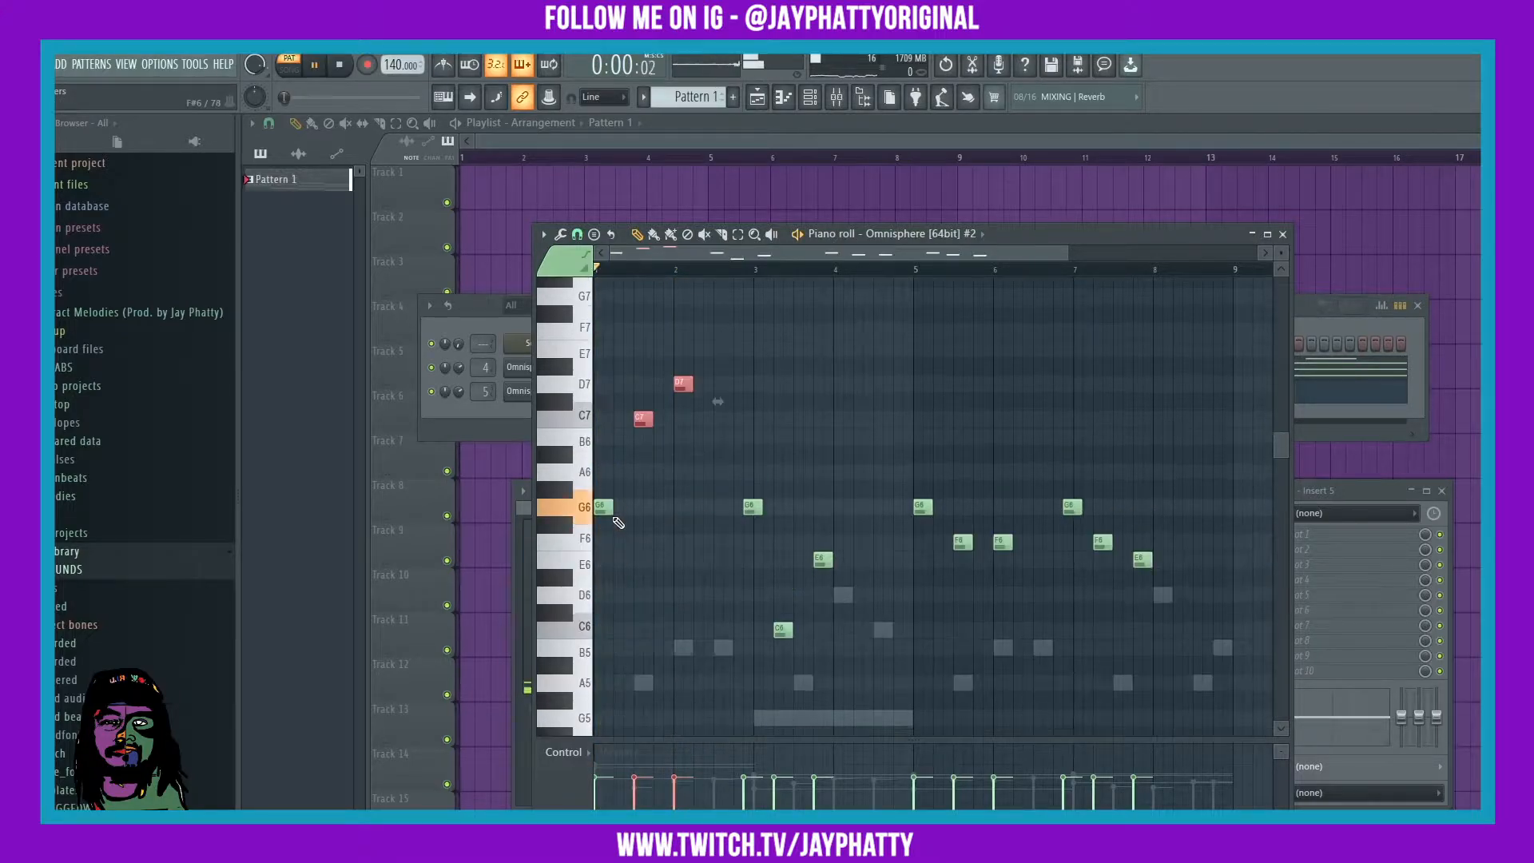
pyautogui.rightClick(663, 595)
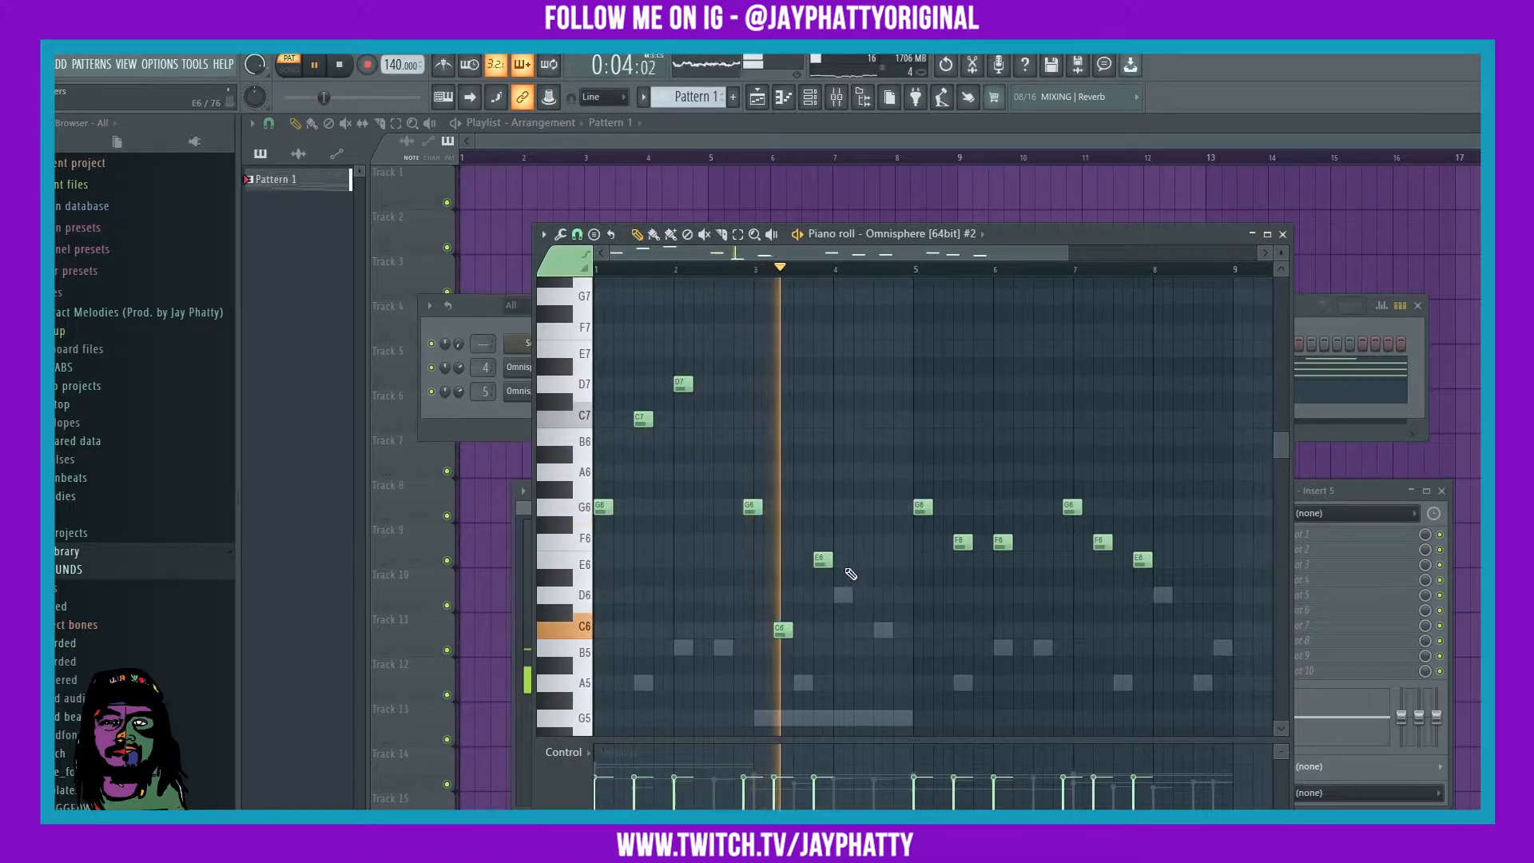
pyautogui.click(863, 542)
pyautogui.moveTo(860, 541); pyautogui.dragTo(870, 541)
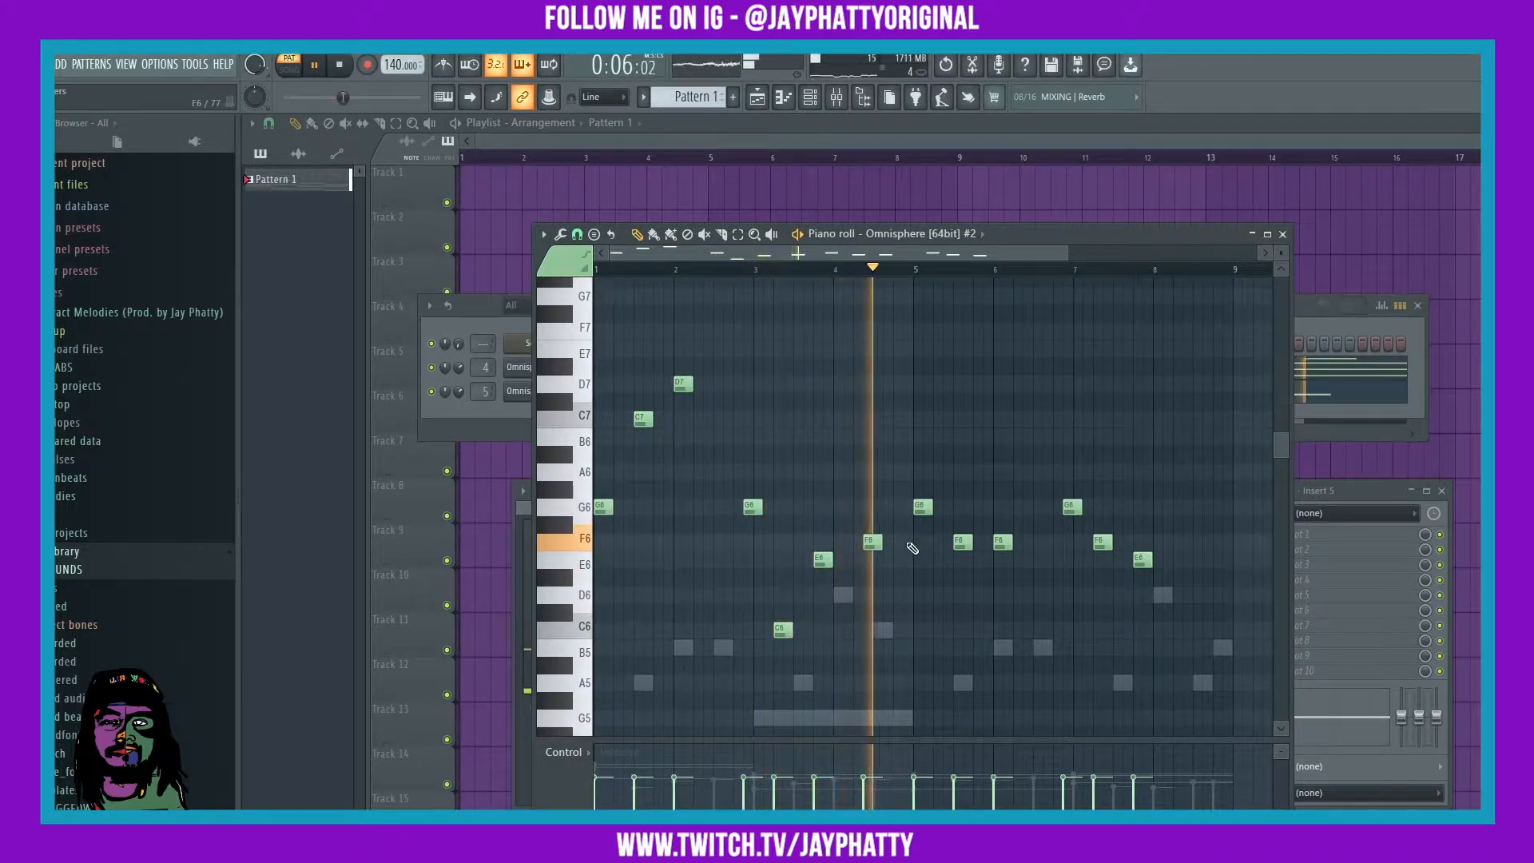
# Delete the duplicated counter-melody notes in bars 5 to 8.
pyautogui.press('space')
pyautogui.press('space')
pyautogui.moveTo(912, 410); pyautogui.dragTo(1188, 661)
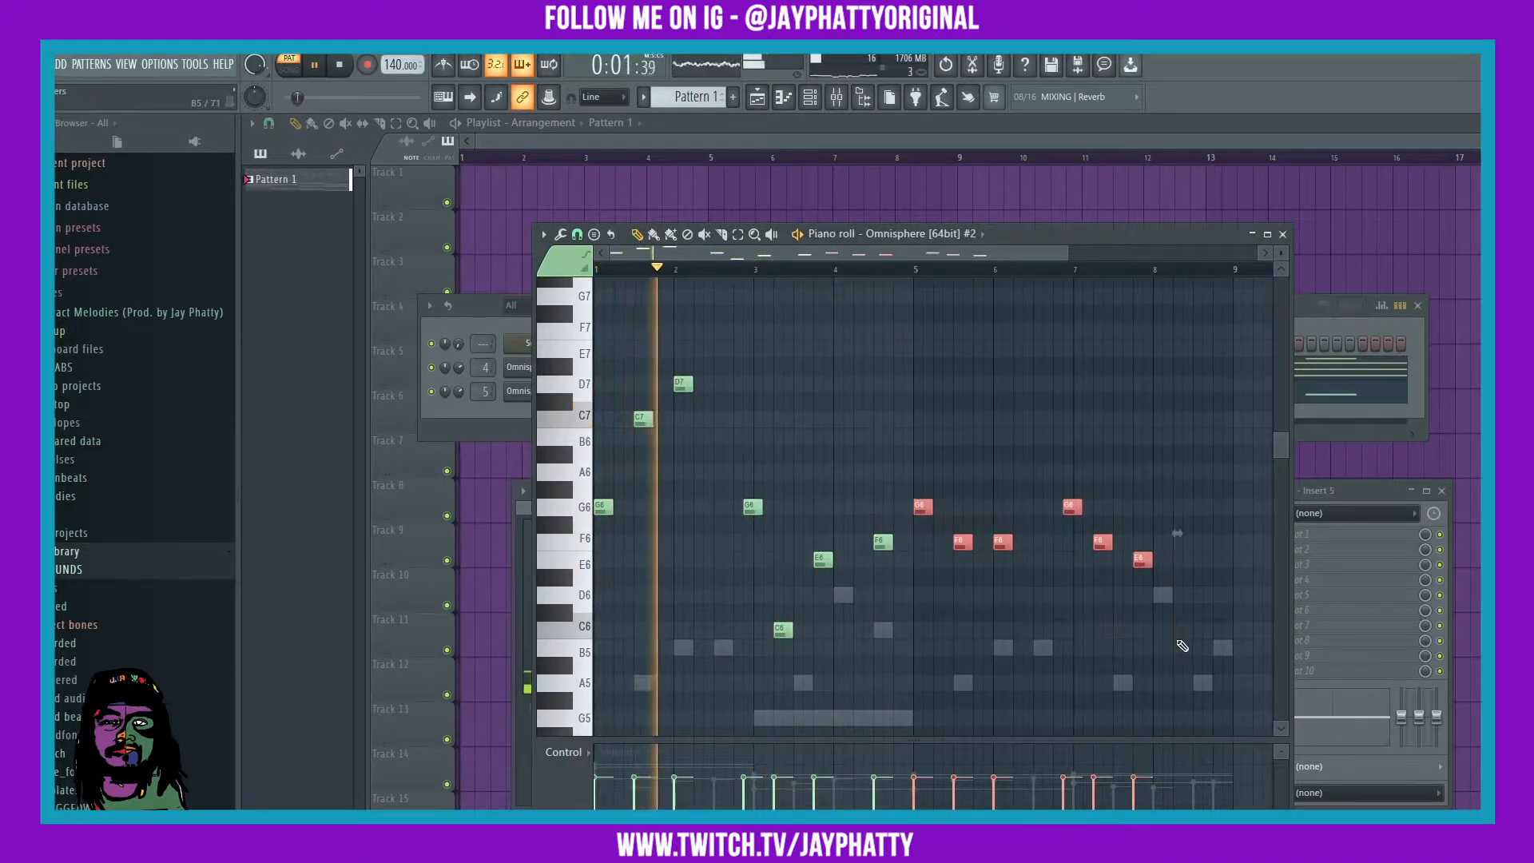
pyautogui.press('Delete')
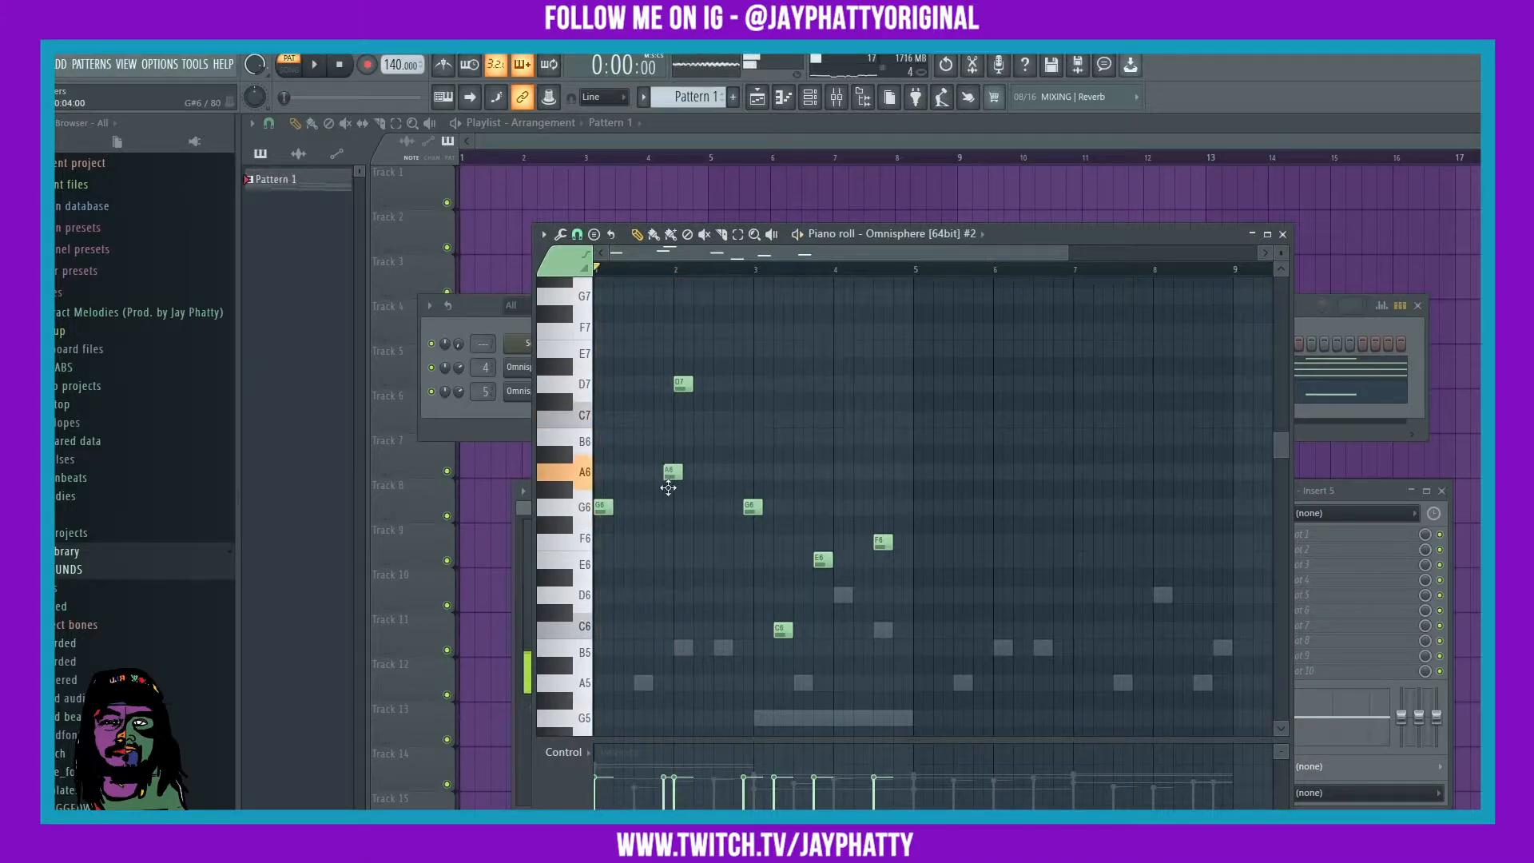
# Move the C7 to A6 on the last beat of bar 1 and lower bar 2's D7 to F6.
pyautogui.moveTo(682, 385); pyautogui.dragTo(684, 473)
pyautogui.press('space')
pyautogui.press('space')
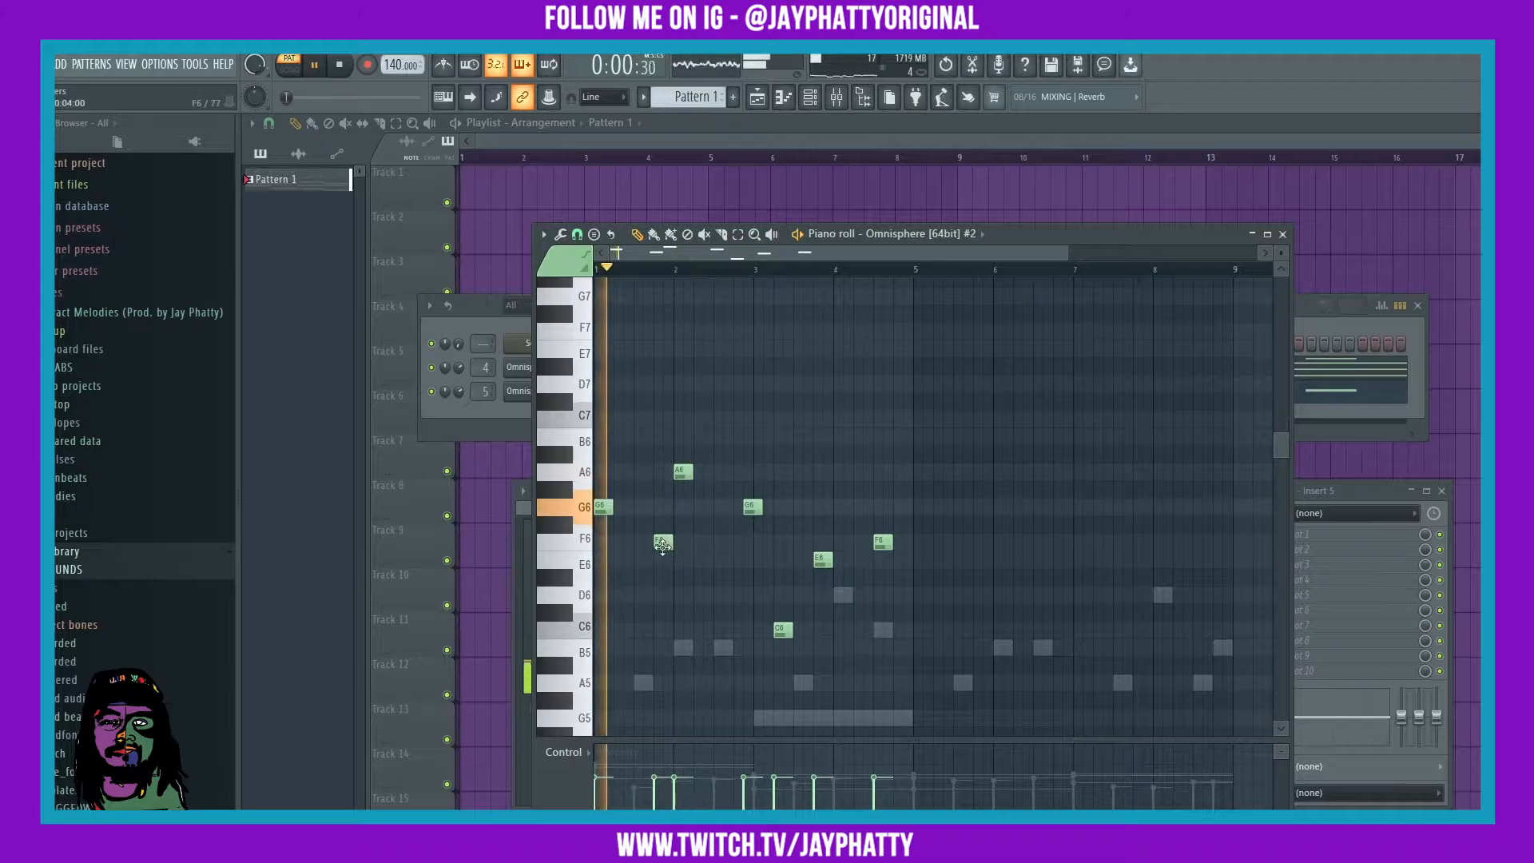
pyautogui.moveTo(661, 546); pyautogui.dragTo(659, 566)
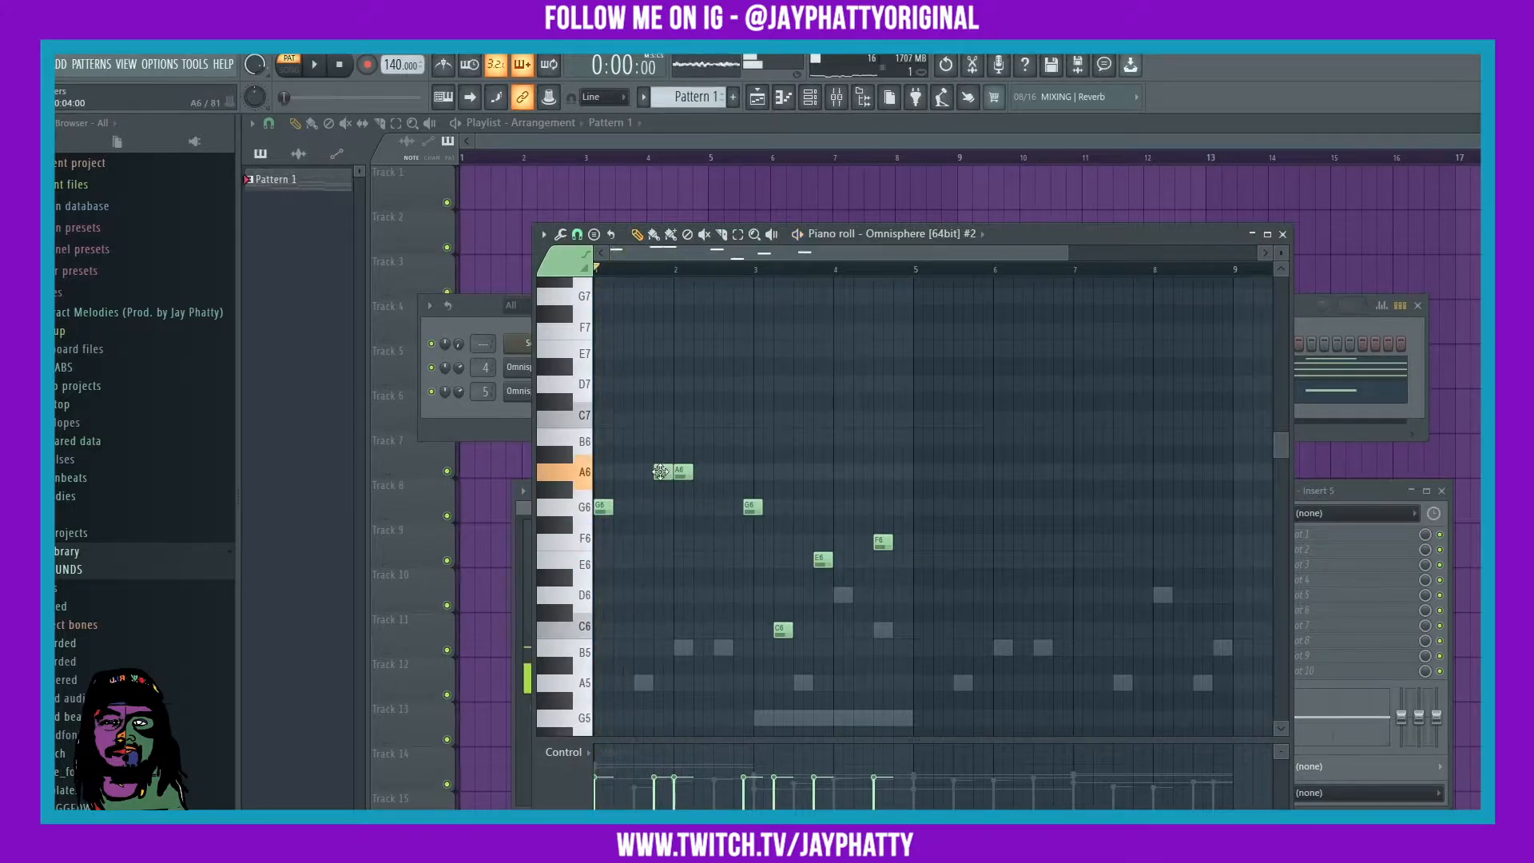
pyautogui.moveTo(677, 472); pyautogui.dragTo(679, 543)
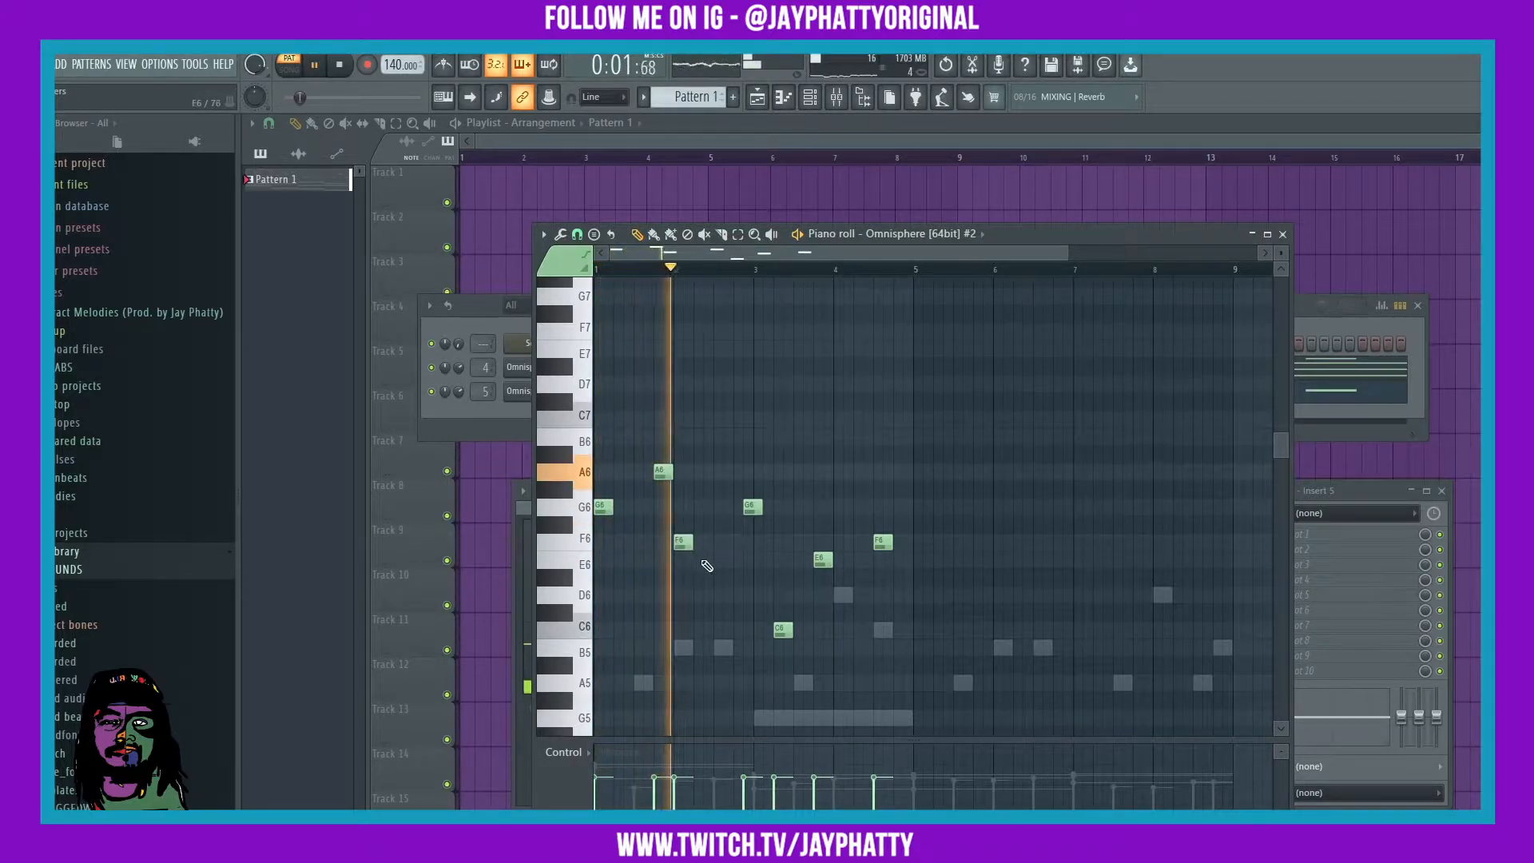
# Shift the second G6 to D6 at the start of bar 3, lower bar 2's F6 to E6, and delete bar 4's F6.
pyautogui.scroll(-3, 759, 548)
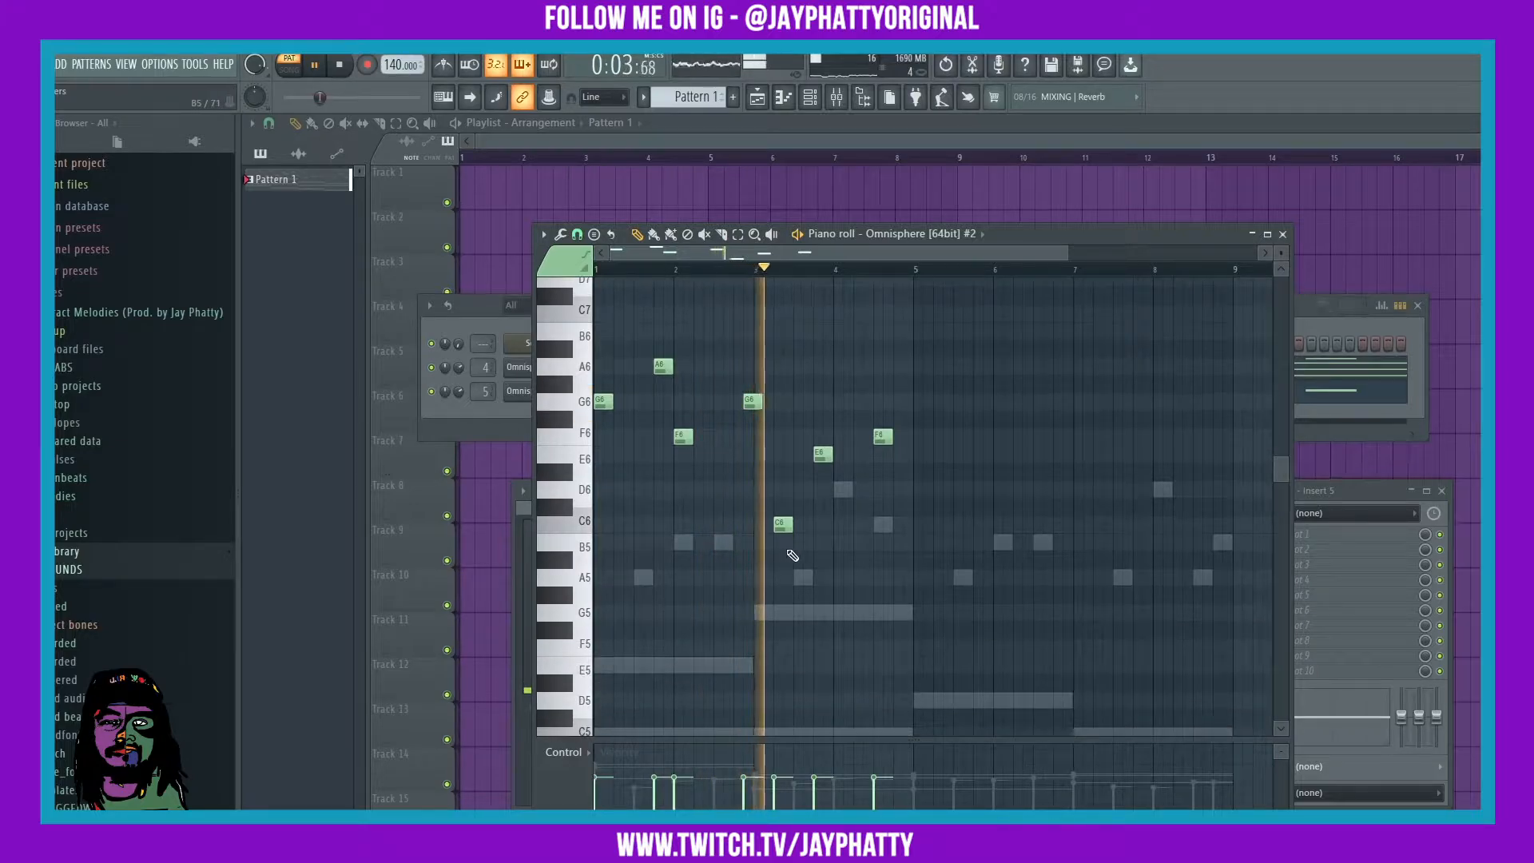
pyautogui.click(757, 402)
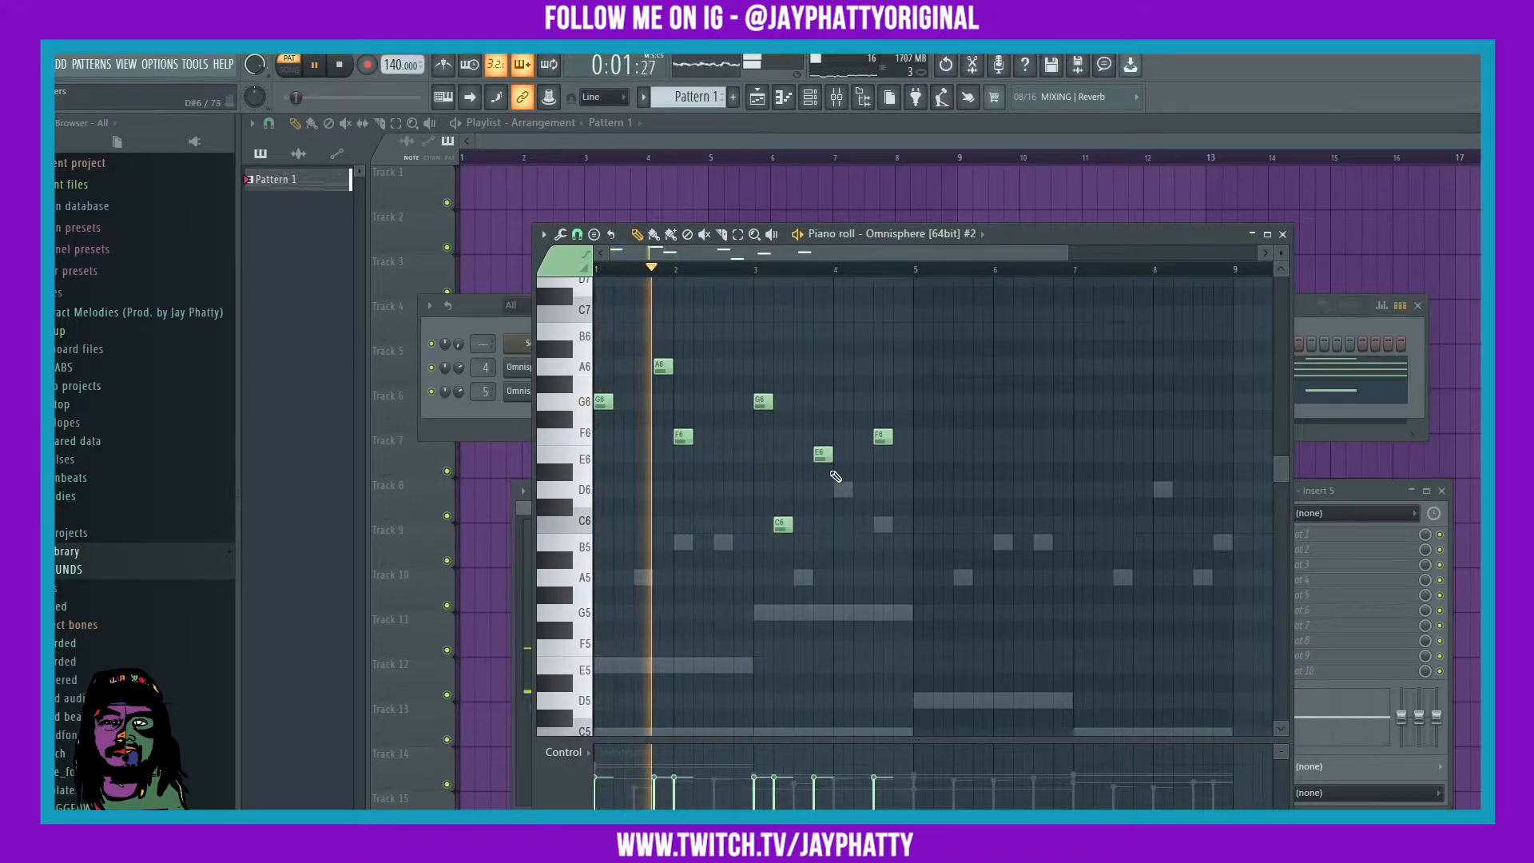
pyautogui.moveTo(762, 400); pyautogui.dragTo(762, 489)
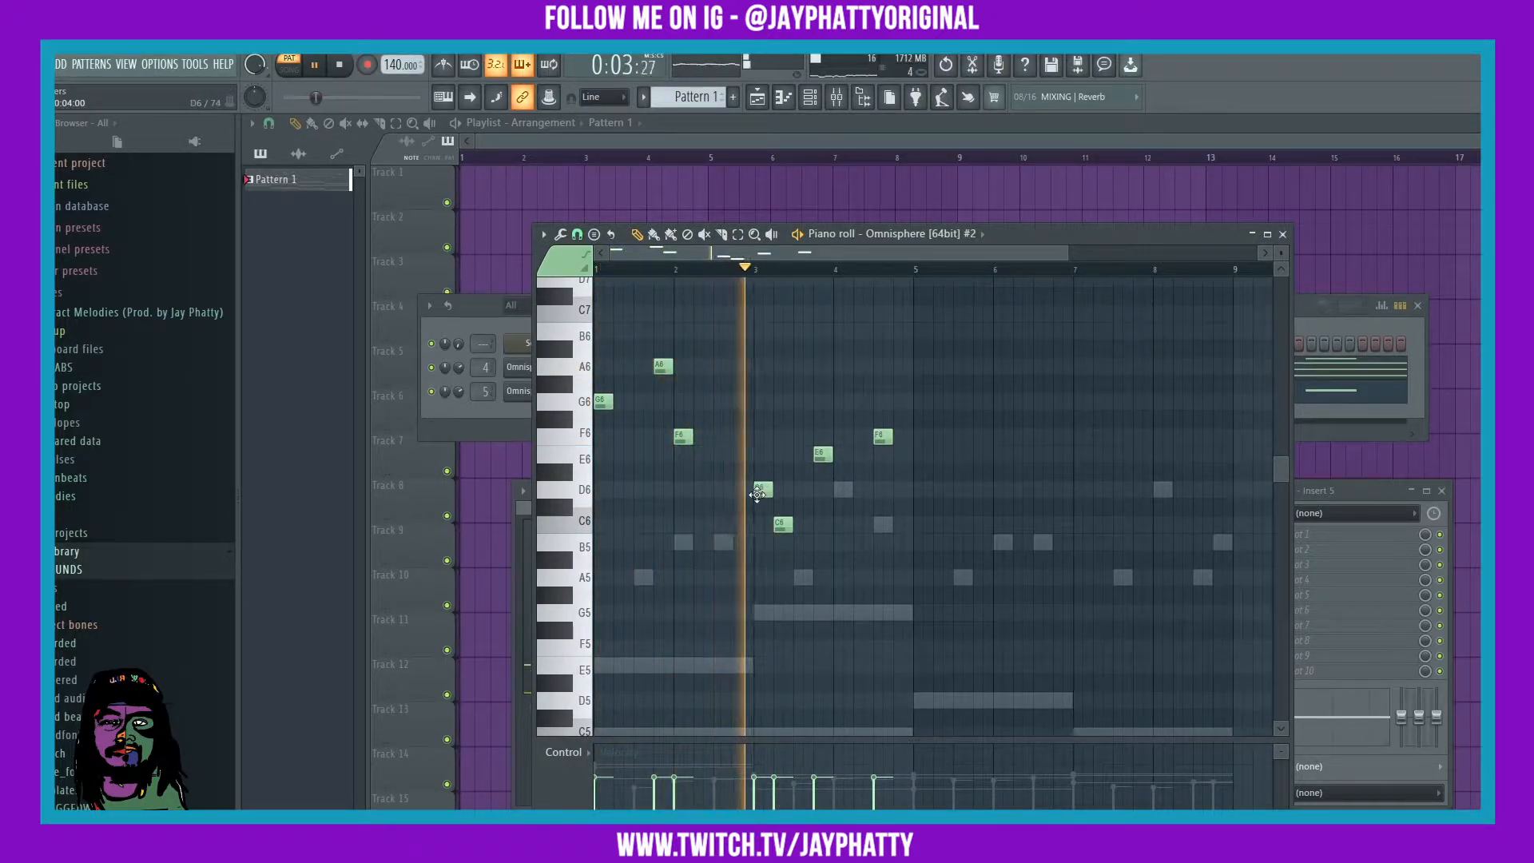
pyautogui.press('space')
pyautogui.moveTo(683, 445); pyautogui.dragTo(683, 455)
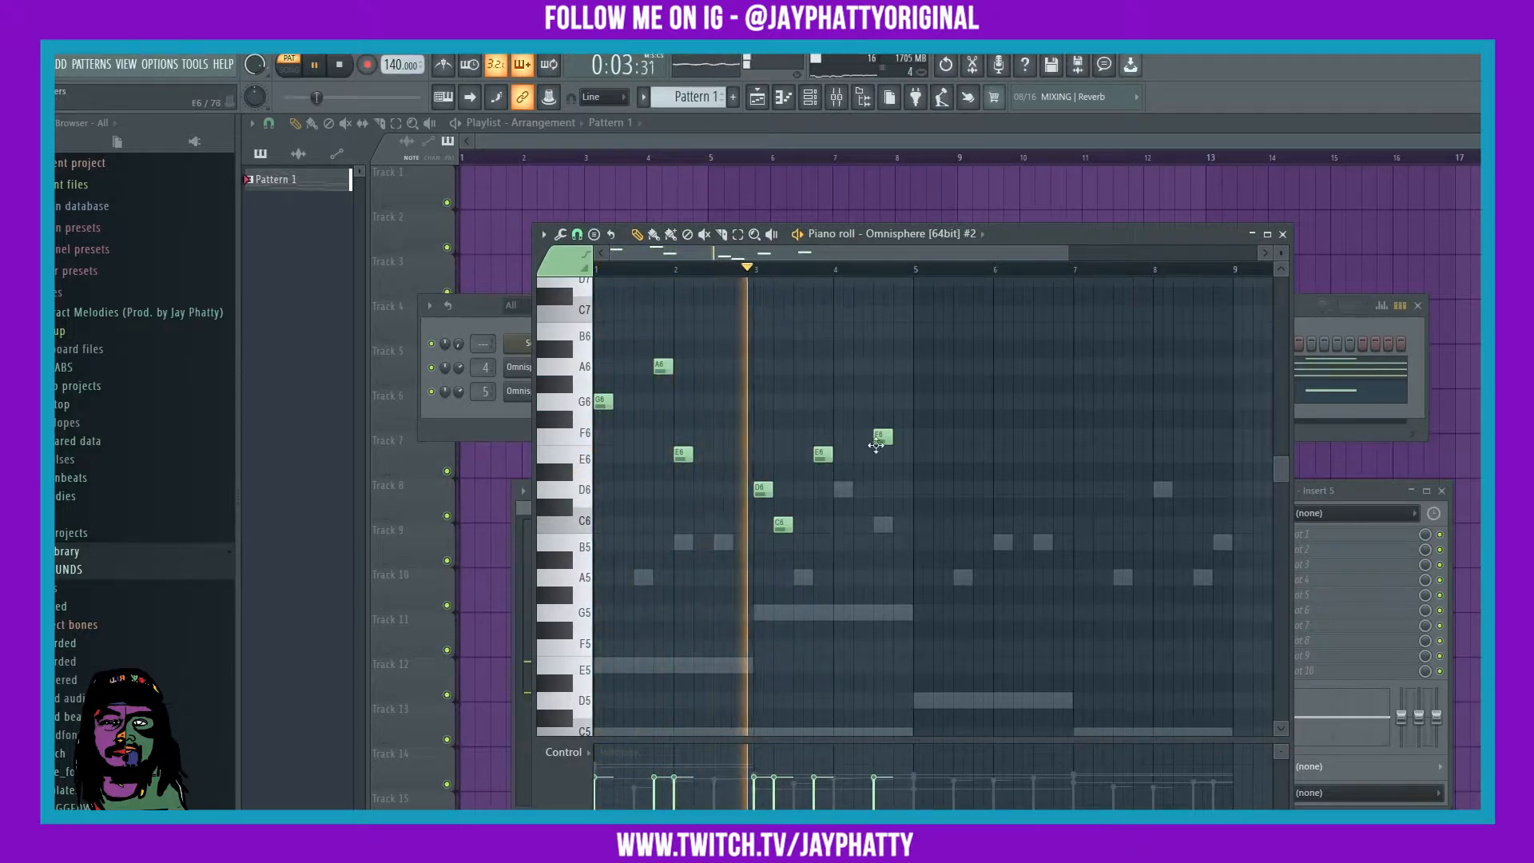
pyautogui.moveTo(882, 436); pyautogui.dragTo(902, 499)
pyautogui.rightClick(902, 496)
# Copy the reworked six-note phrase from bars 1 to 4 into bars 5 to 8.
pyautogui.moveTo(888, 603); pyautogui.dragTo(610, 371)
pyautogui.press('space')
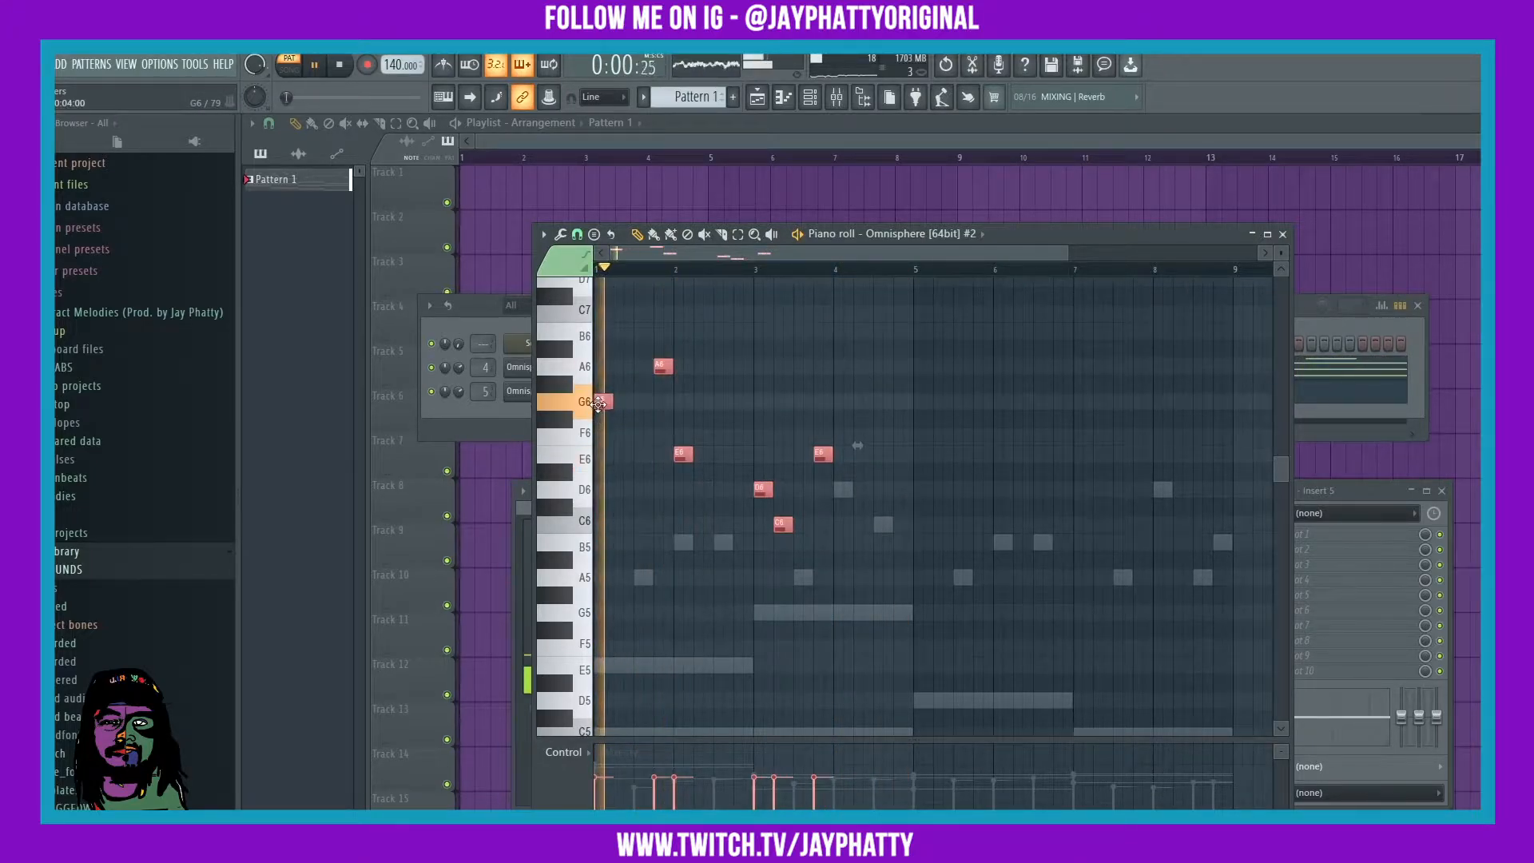
pyautogui.moveTo(598, 402); pyautogui.dragTo(920, 401)
pyautogui.click(915, 512)
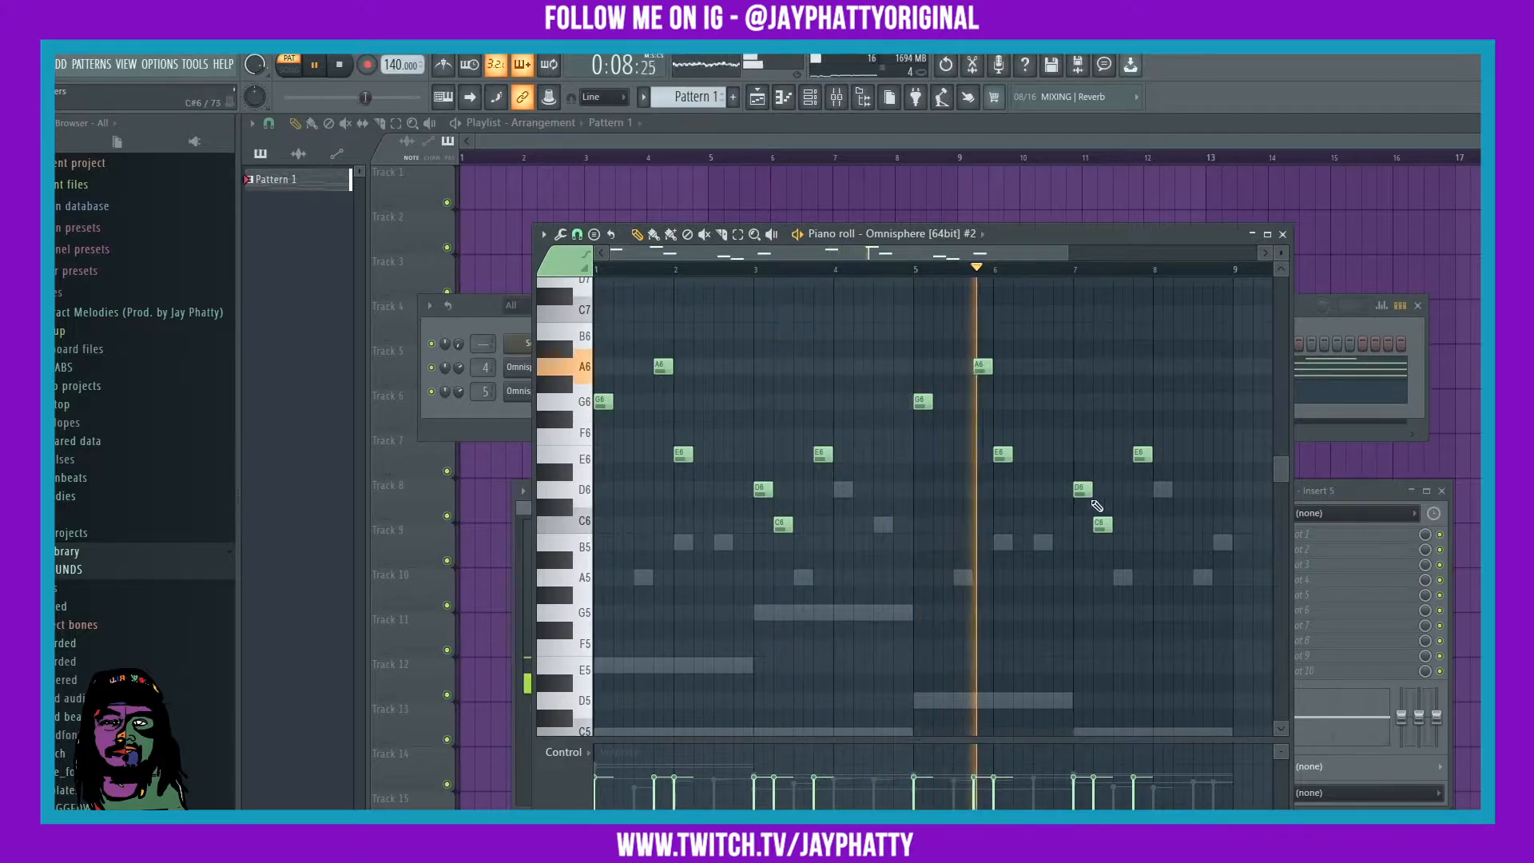
# Raise bar 7's D6 and C6 by an octave, and try a G6 right before the phrase's final E6.
pyautogui.moveTo(1142, 549); pyautogui.dragTo(1052, 479)
pyautogui.hotkey('ctrl', 'Up')
pyautogui.keyDown('ctrl'); pyautogui.click(1124, 492); pyautogui.keyUp('ctrl')
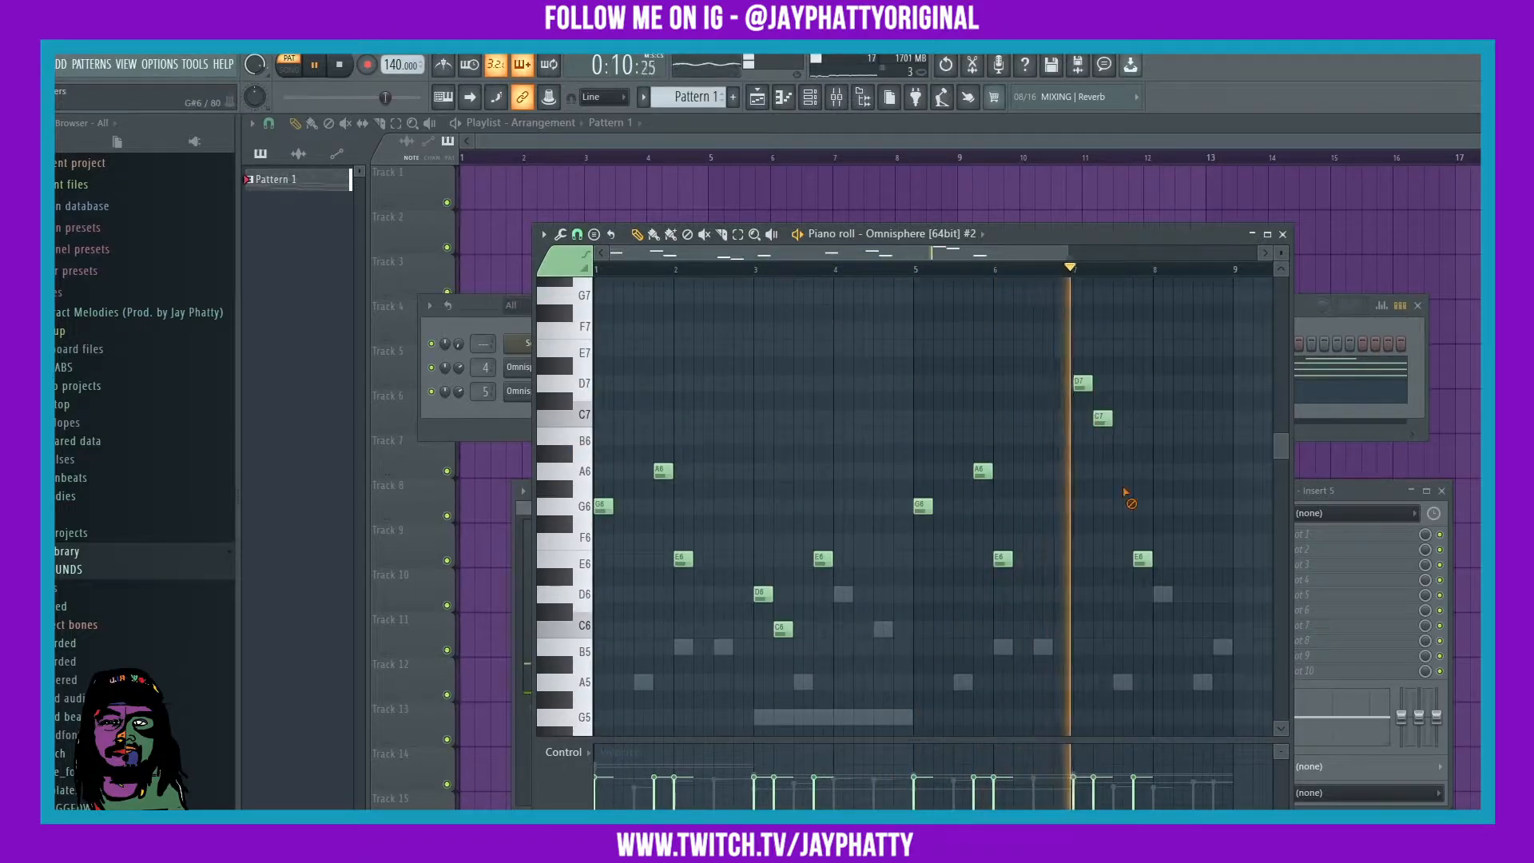
pyautogui.click(1121, 505)
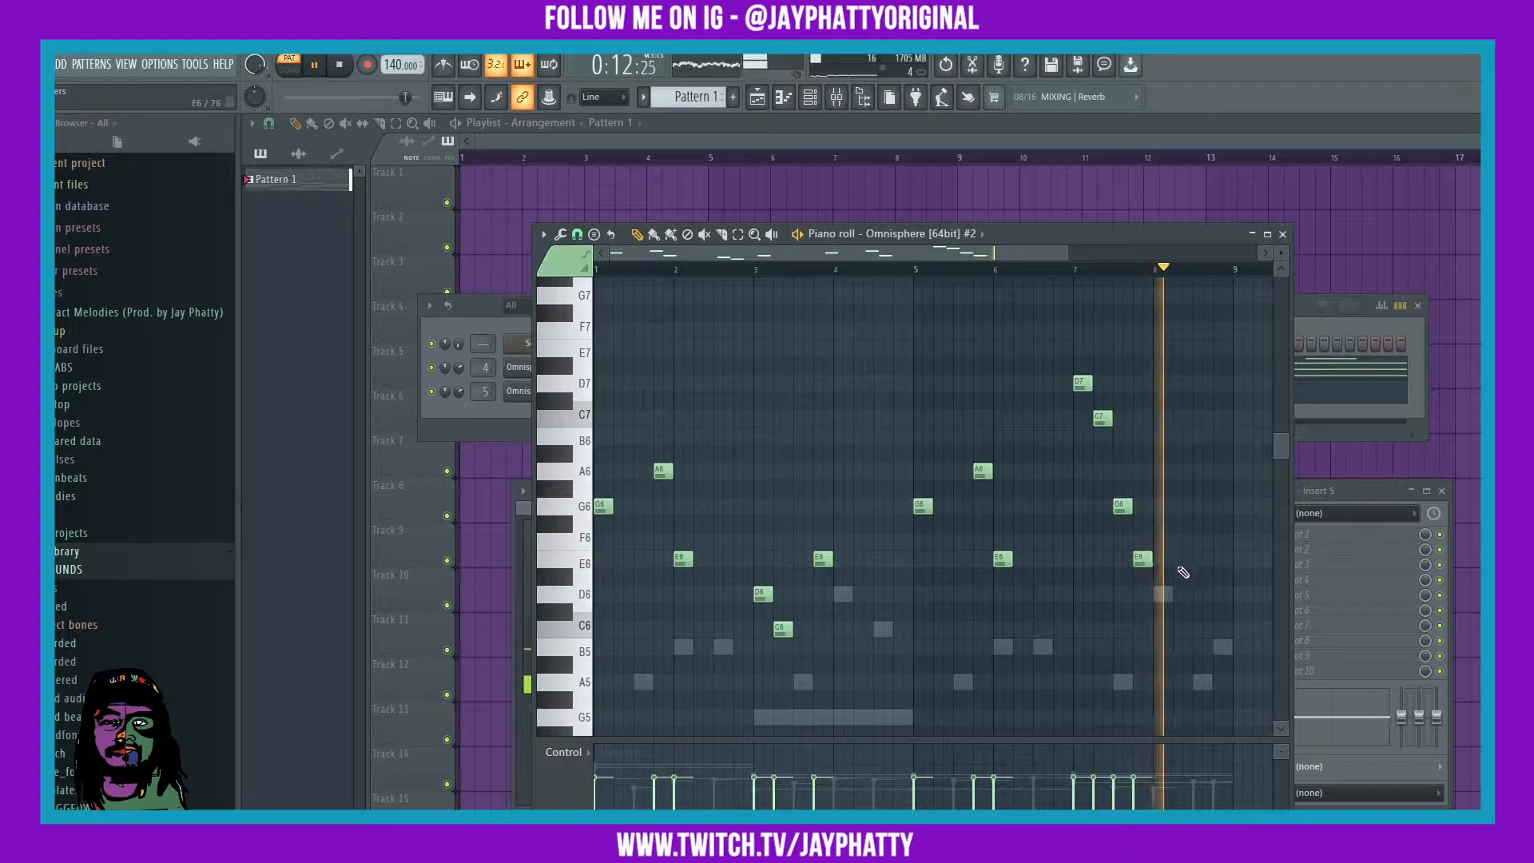
pyautogui.click(1030, 268)
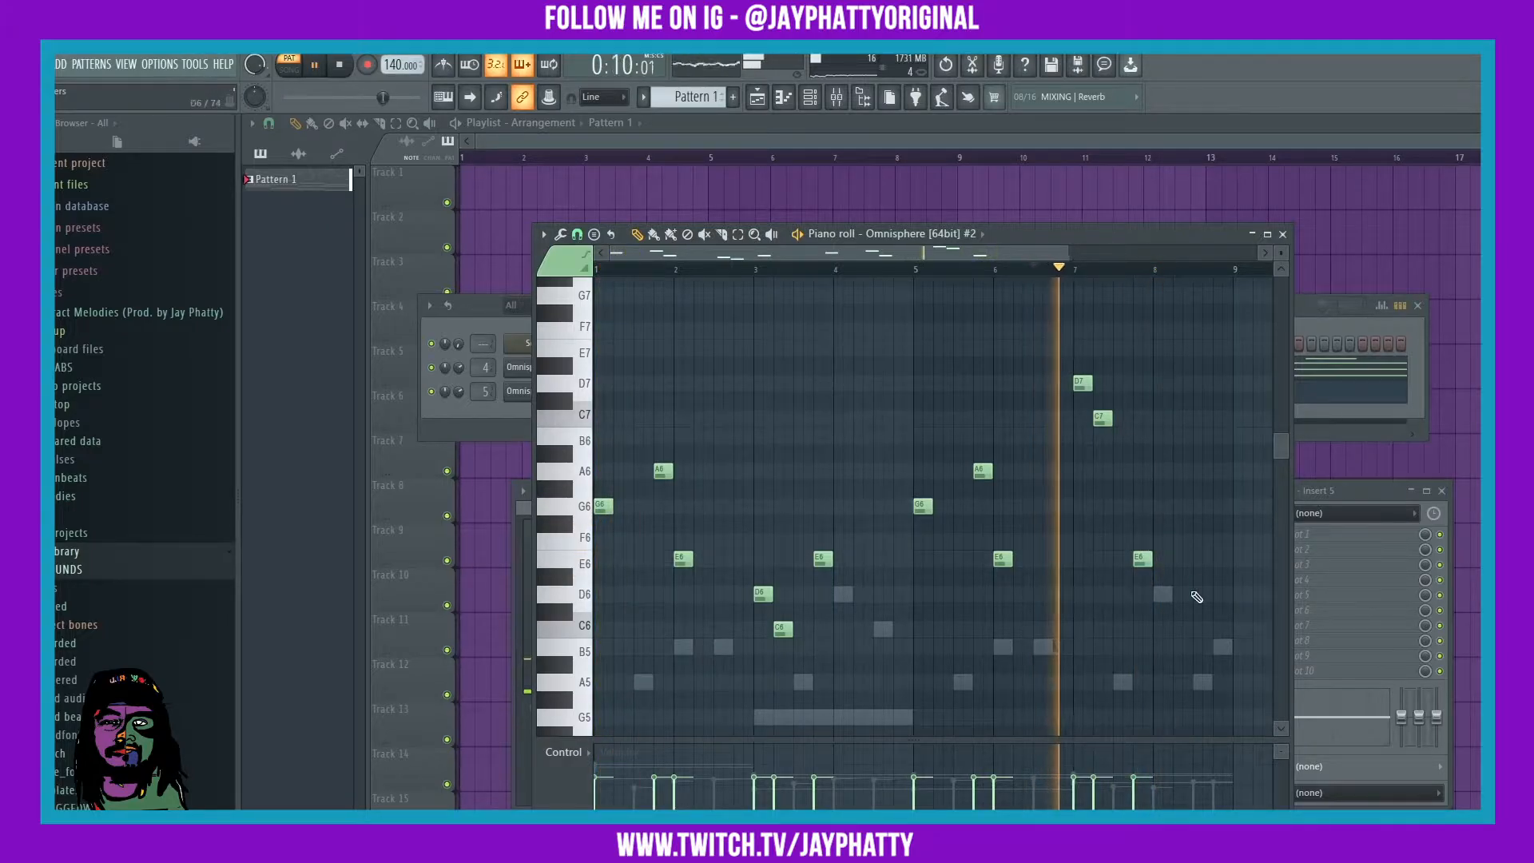
# Add C6 at the start of bar 8 and A5 on its last beat, and close the piano roll.
pyautogui.click(1162, 629)
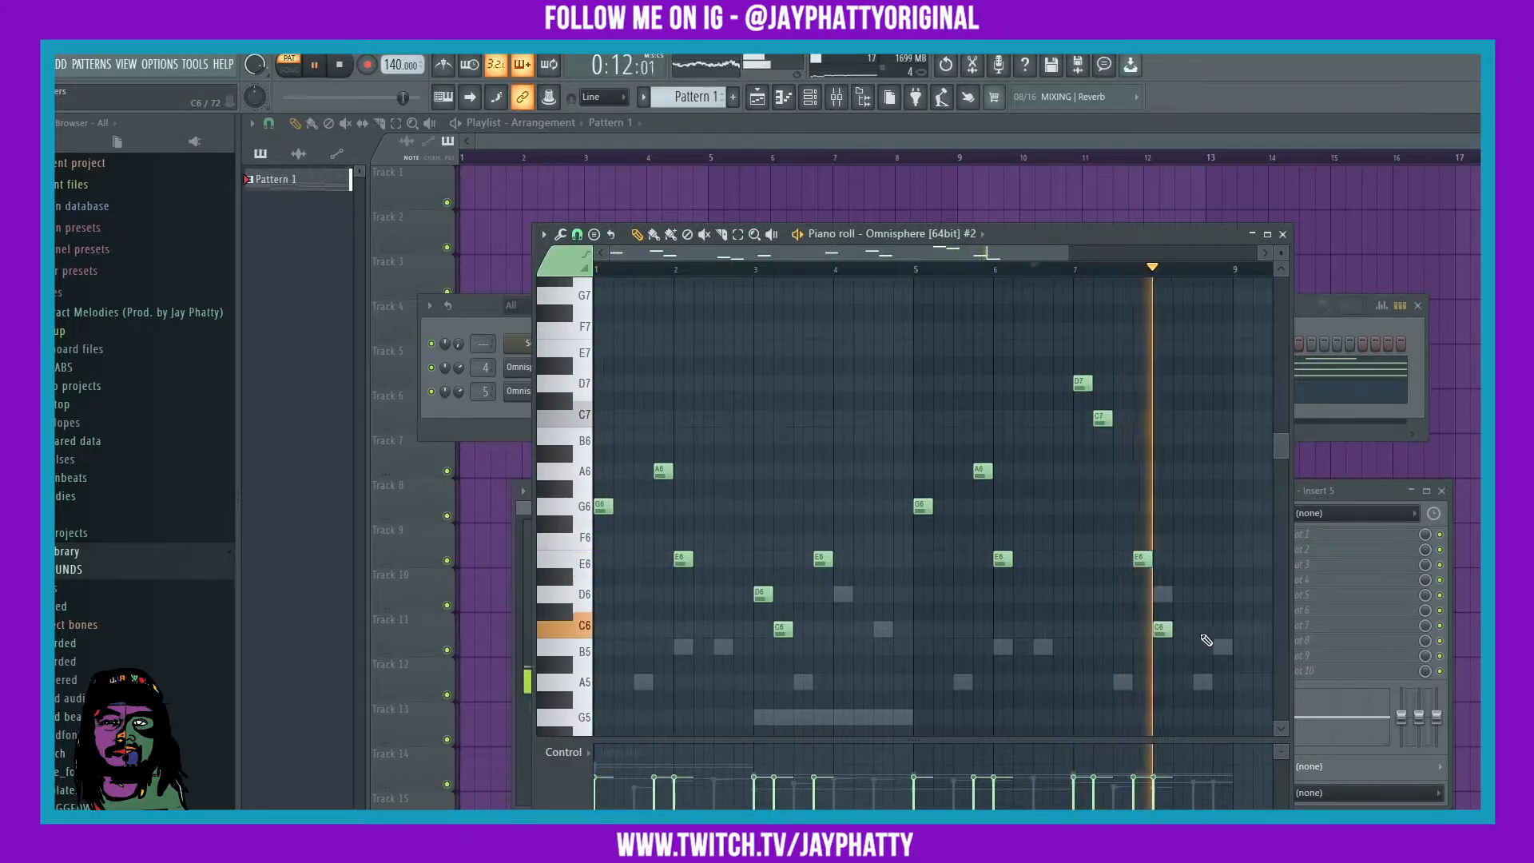
pyautogui.click(1208, 629)
pyautogui.moveTo(1206, 633); pyautogui.dragTo(1214, 631)
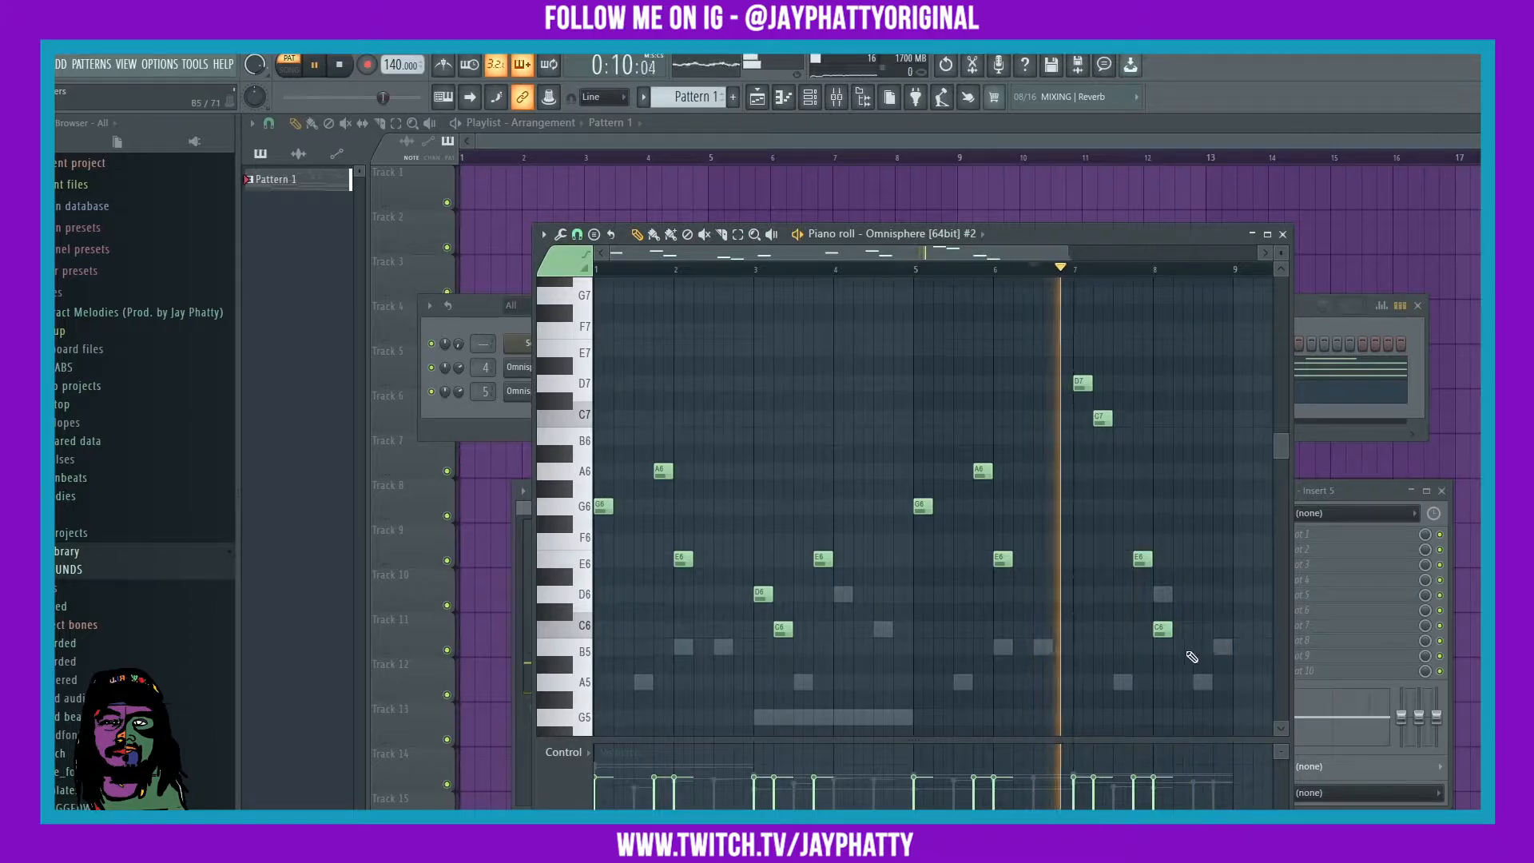
pyautogui.click(1218, 681)
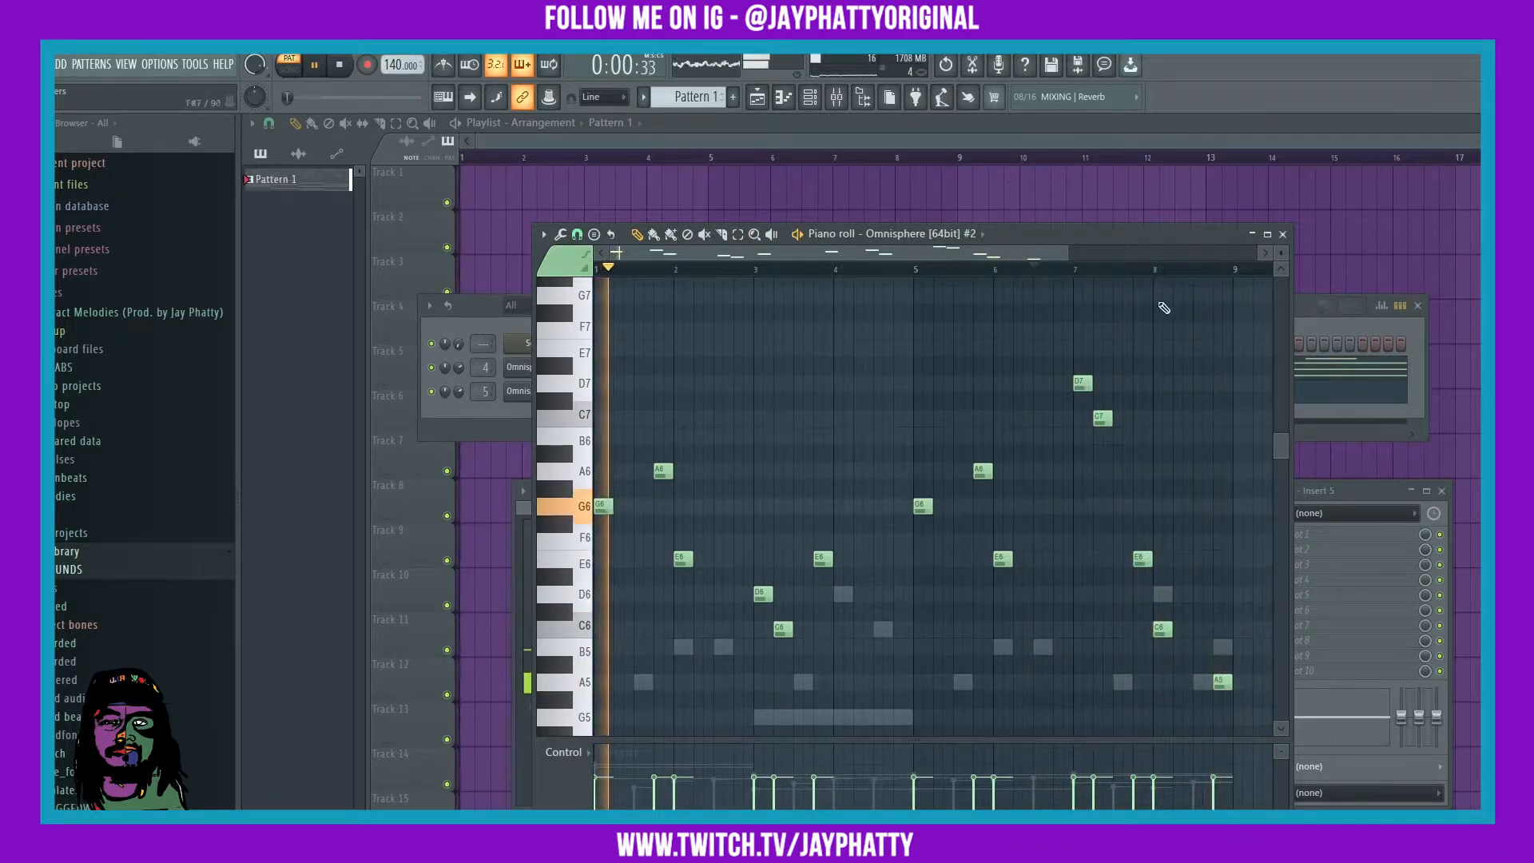
pyautogui.click(1282, 233)
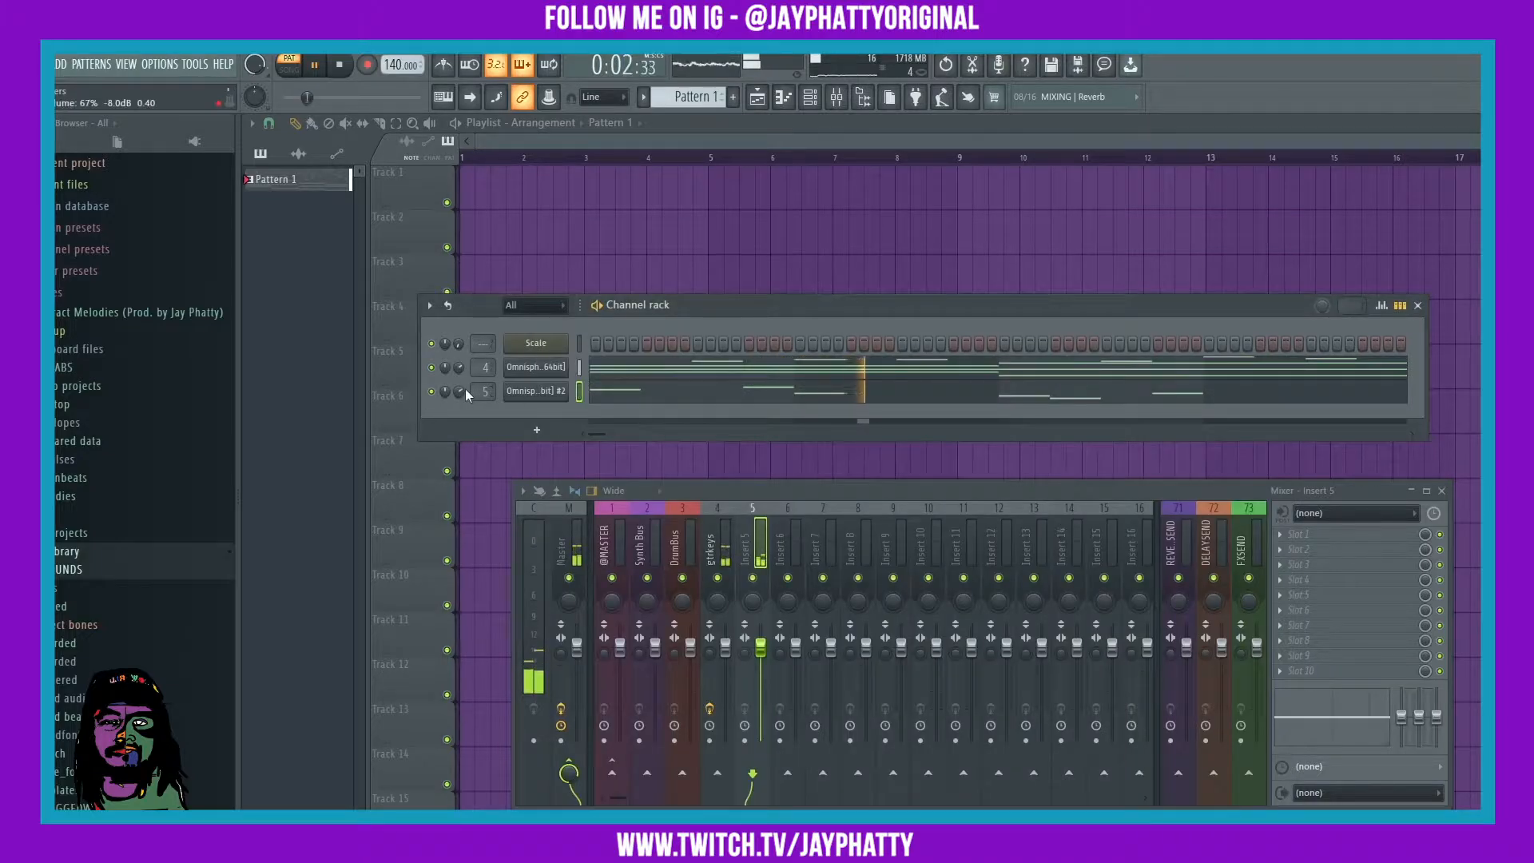
# Clone the second Omnisphere as a third channel on mixer track 6 and load the Dark and Moody String Orchestra patch.
pyautogui.rightClick(533, 396)
pyautogui.click(599, 527)
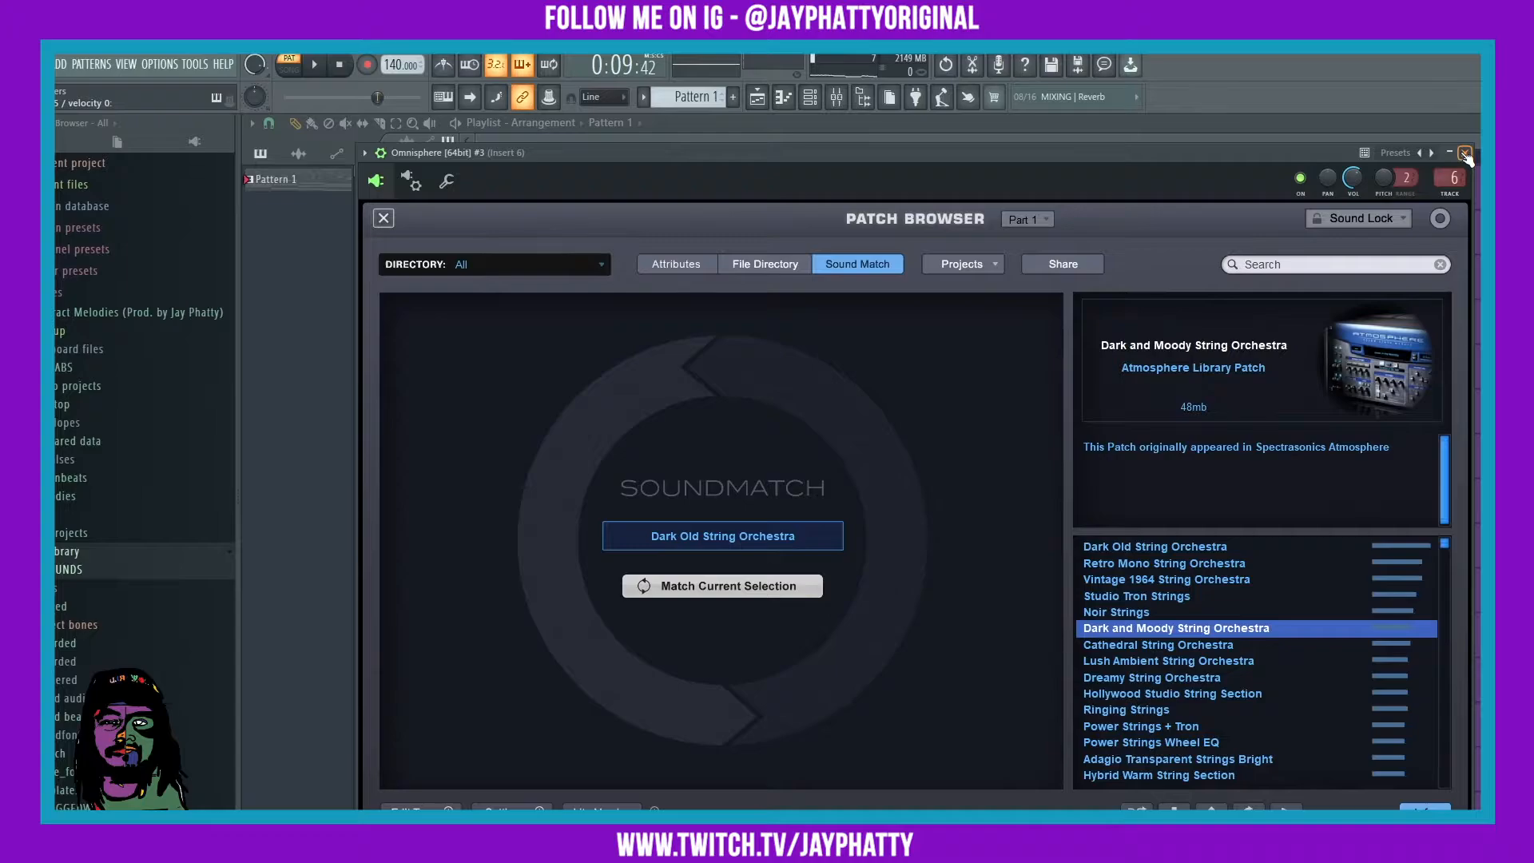
pyautogui.click(1466, 153)
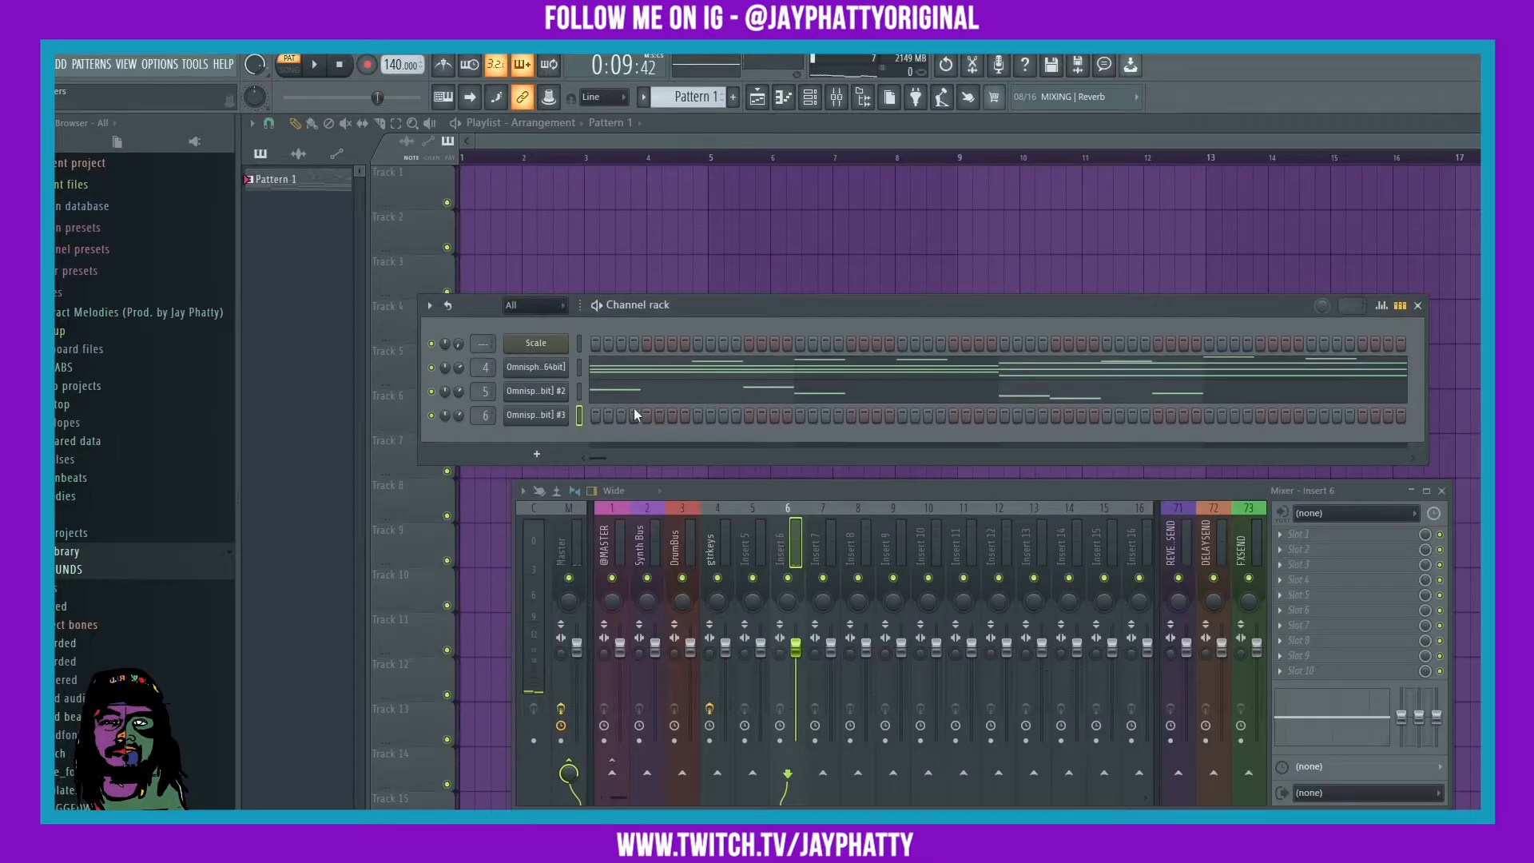
# Give the third Omnisphere a bass line of two-bar notes A4, F4, E4 and D4, and bring the channel rack forward.
pyautogui.rightClick(557, 420)
pyautogui.click(599, 417)
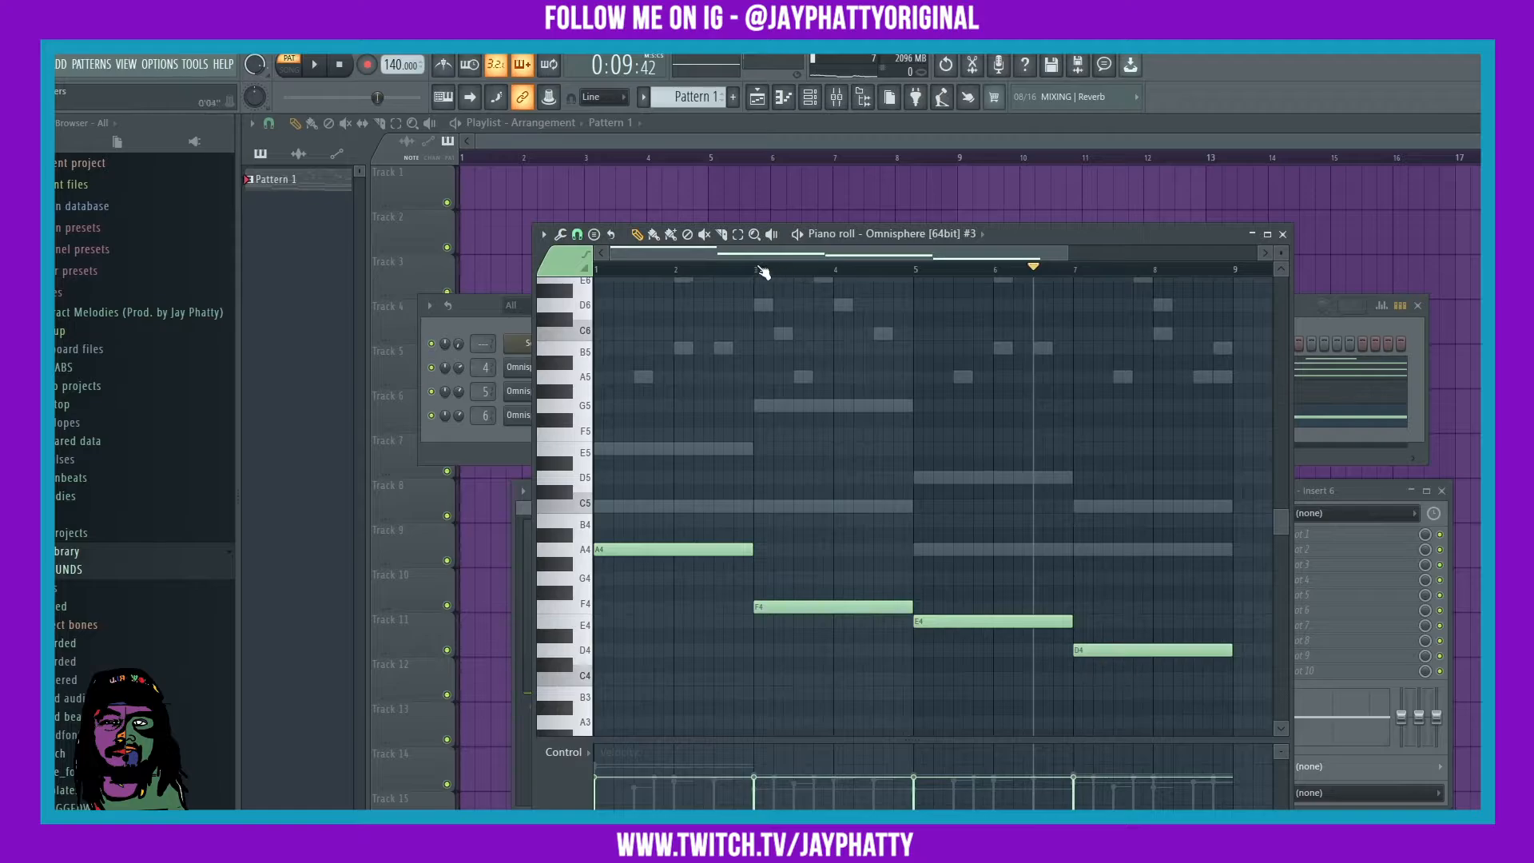
pyautogui.click(453, 388)
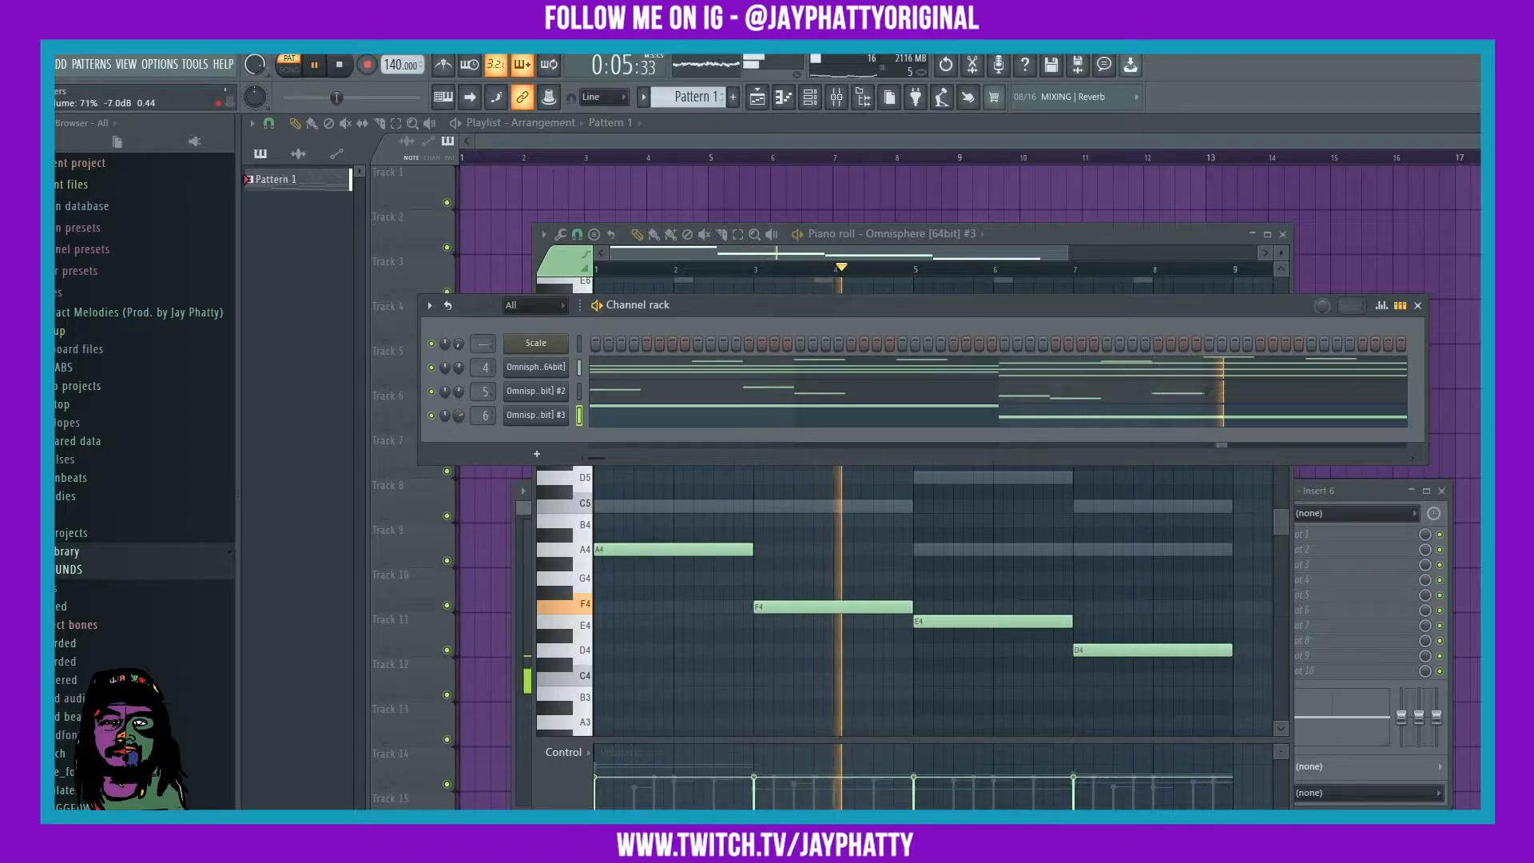
# Duplicate the third Omnisphere's four bass notes an octave up, as A5, F5, E5 and D5.
pyautogui.click(636, 681)
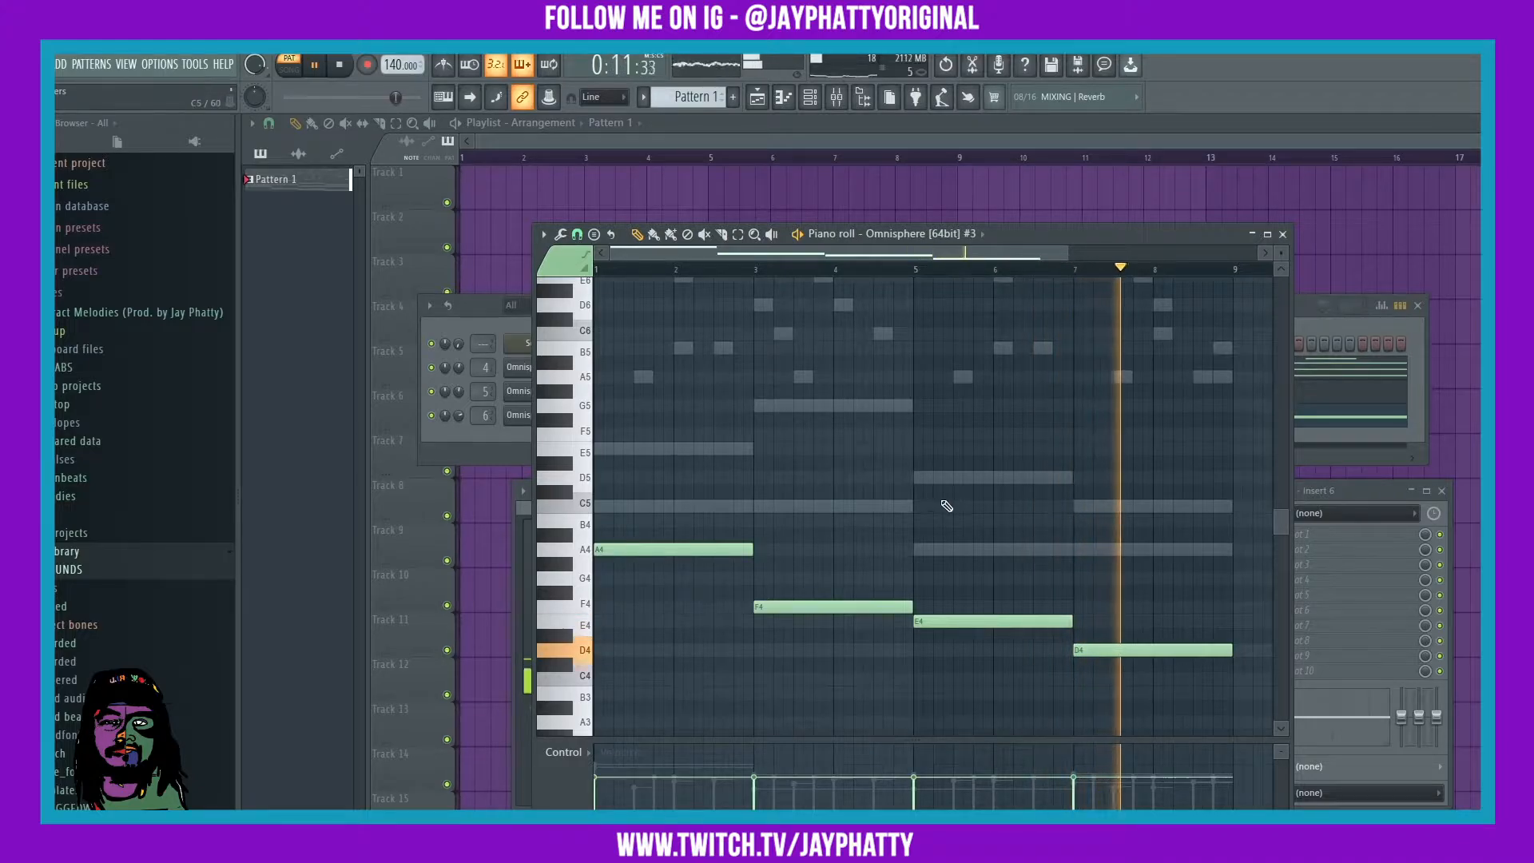
pyautogui.scroll(3, 897, 489)
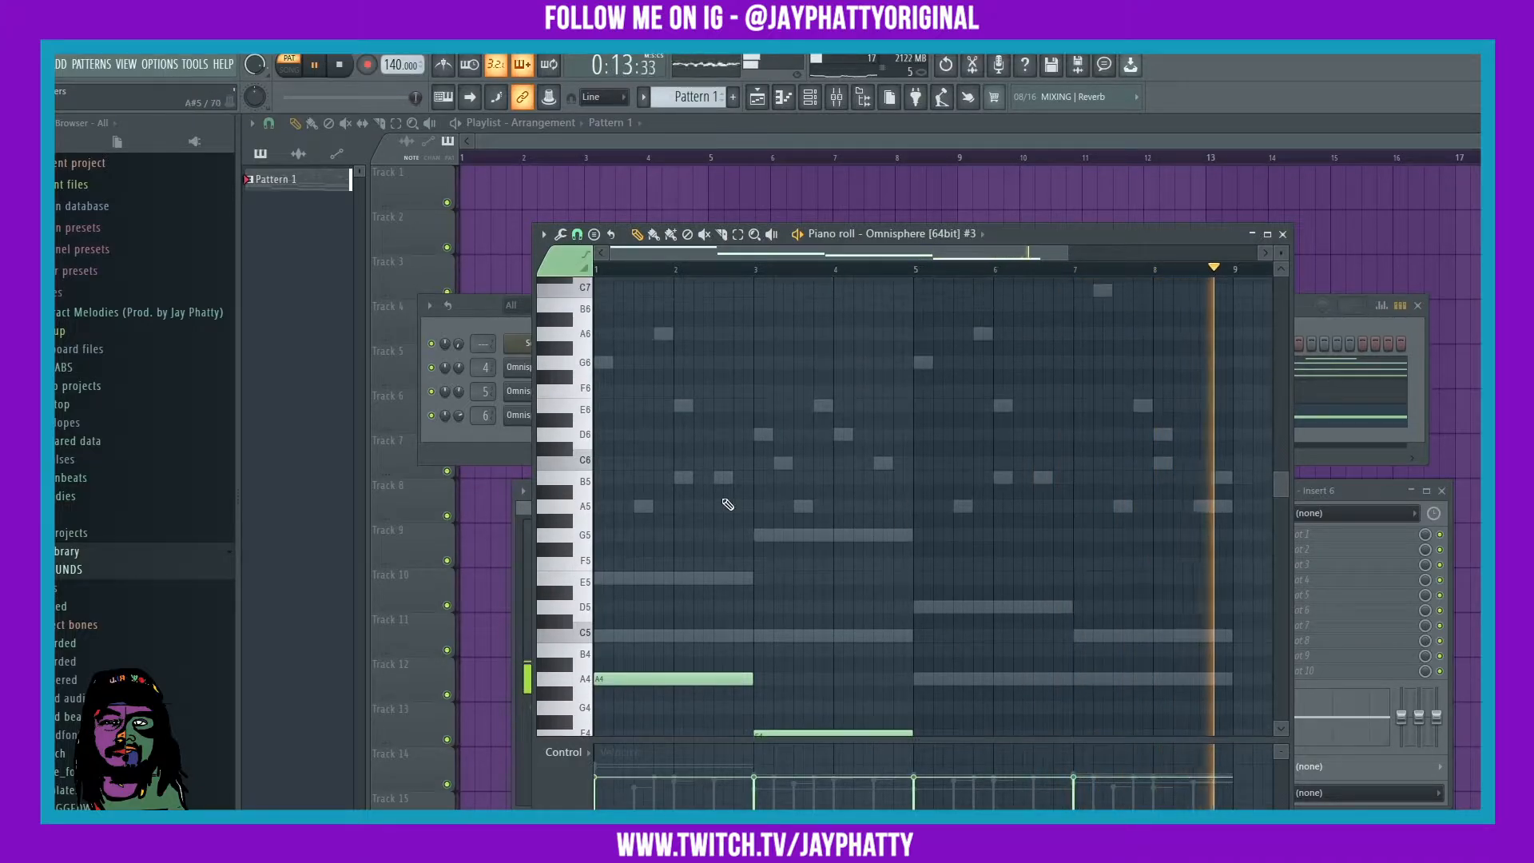
pyautogui.scroll(-2, 679, 578)
pyautogui.hotkey('ctrl', 'a')
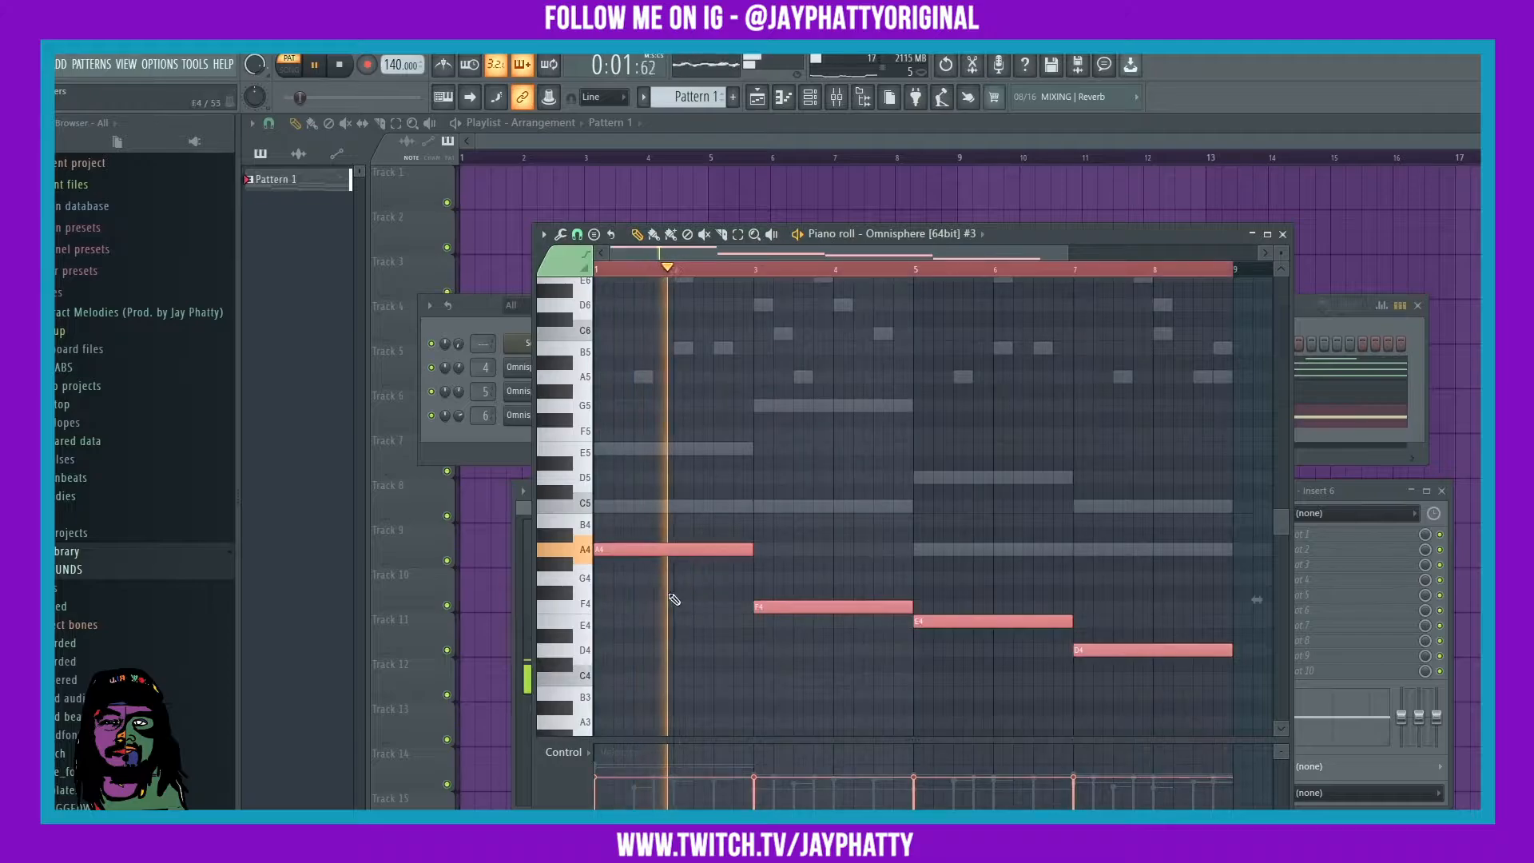
pyautogui.moveTo(644, 547); pyautogui.dragTo(641, 368)
pyautogui.press('space')
pyautogui.press('space')
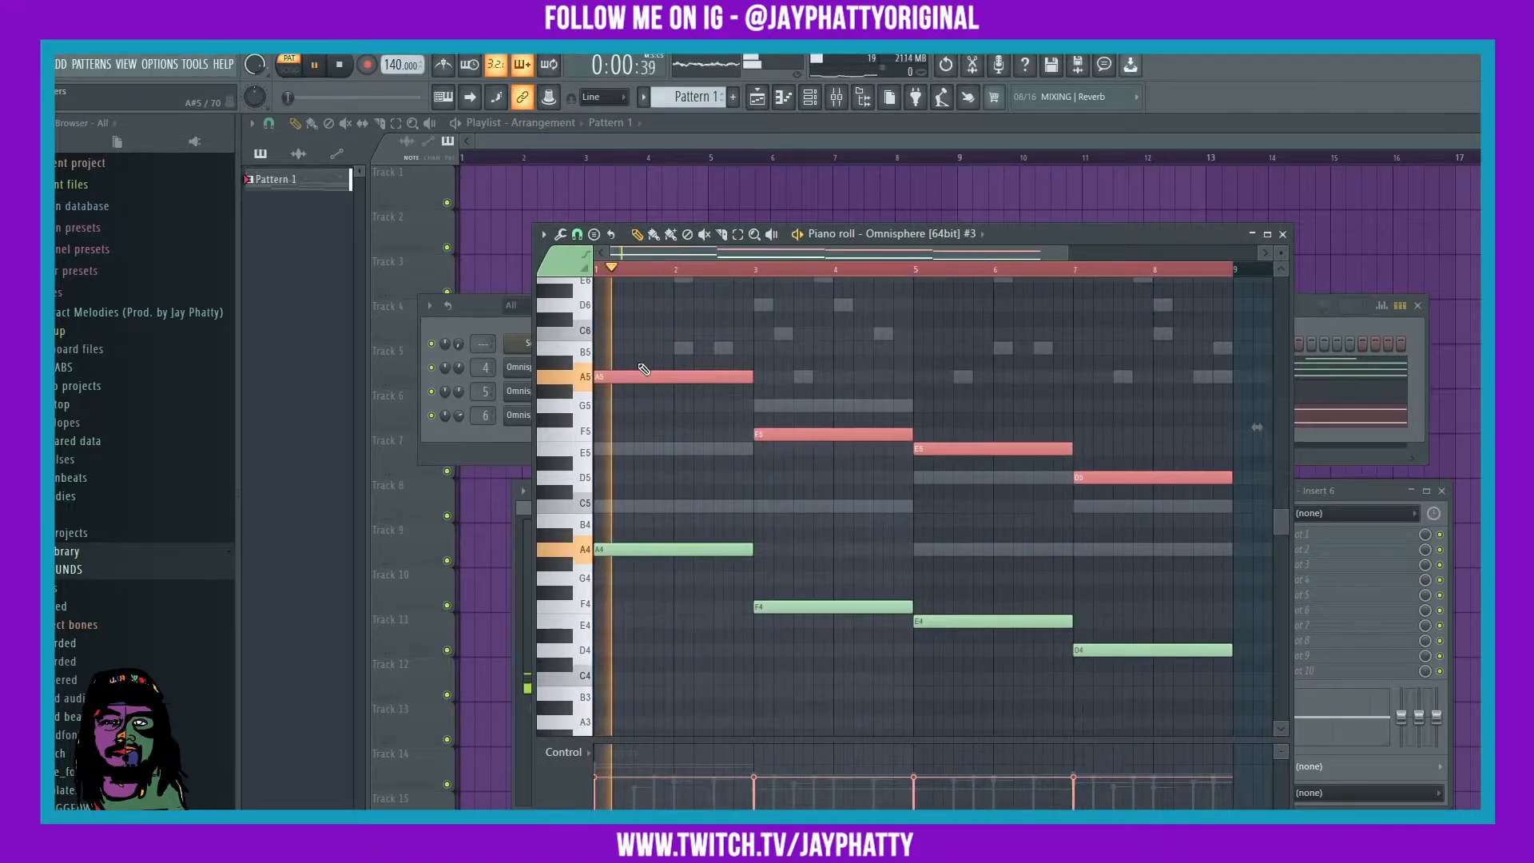
pyautogui.click(711, 479)
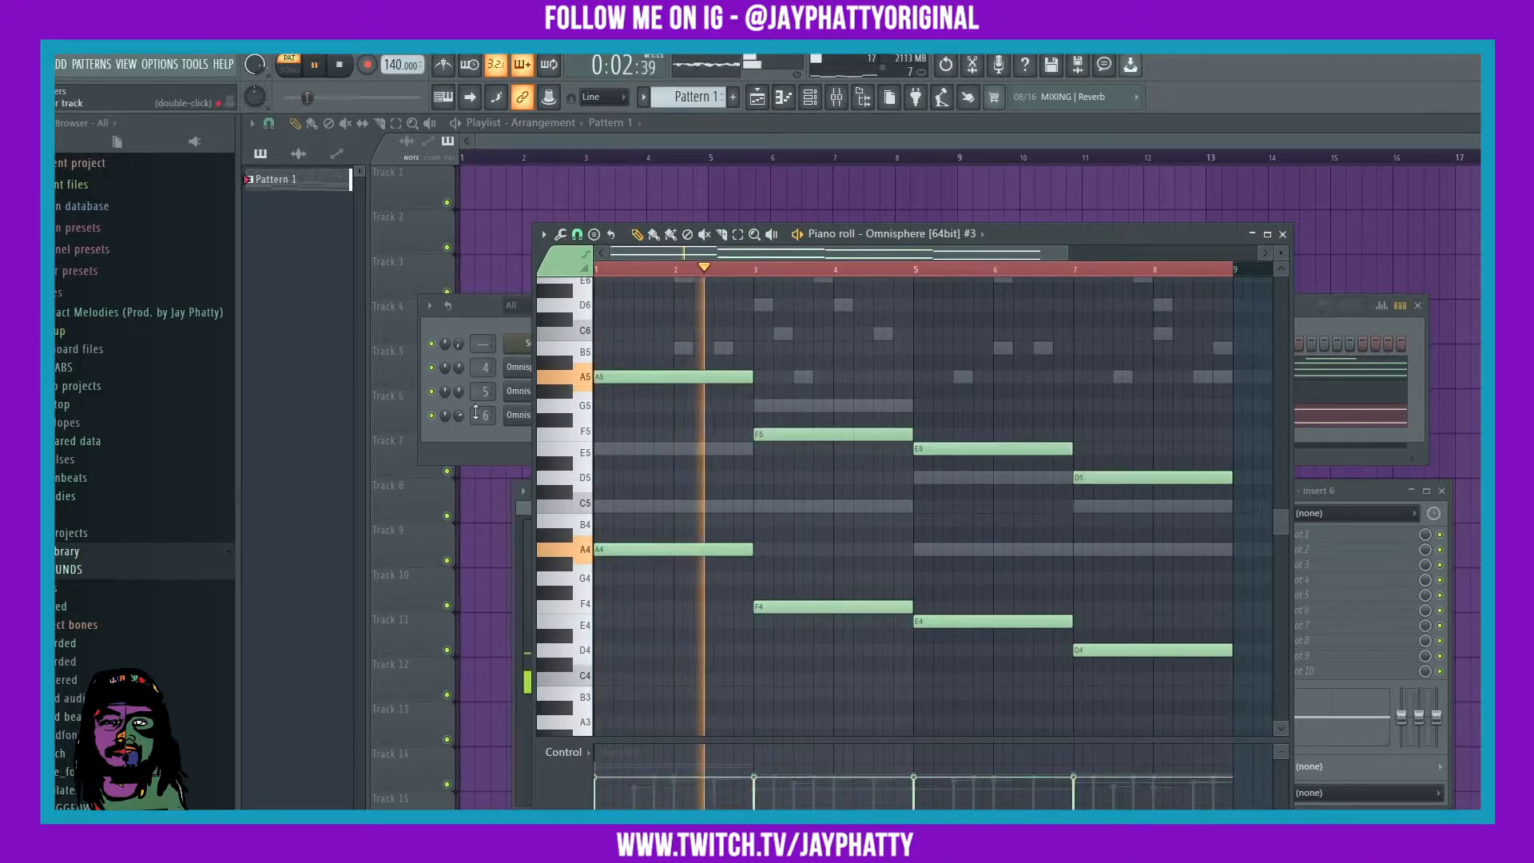
# Set the third Omnisphere channel's volume to 66% and close its piano roll.
pyautogui.click(458, 415)
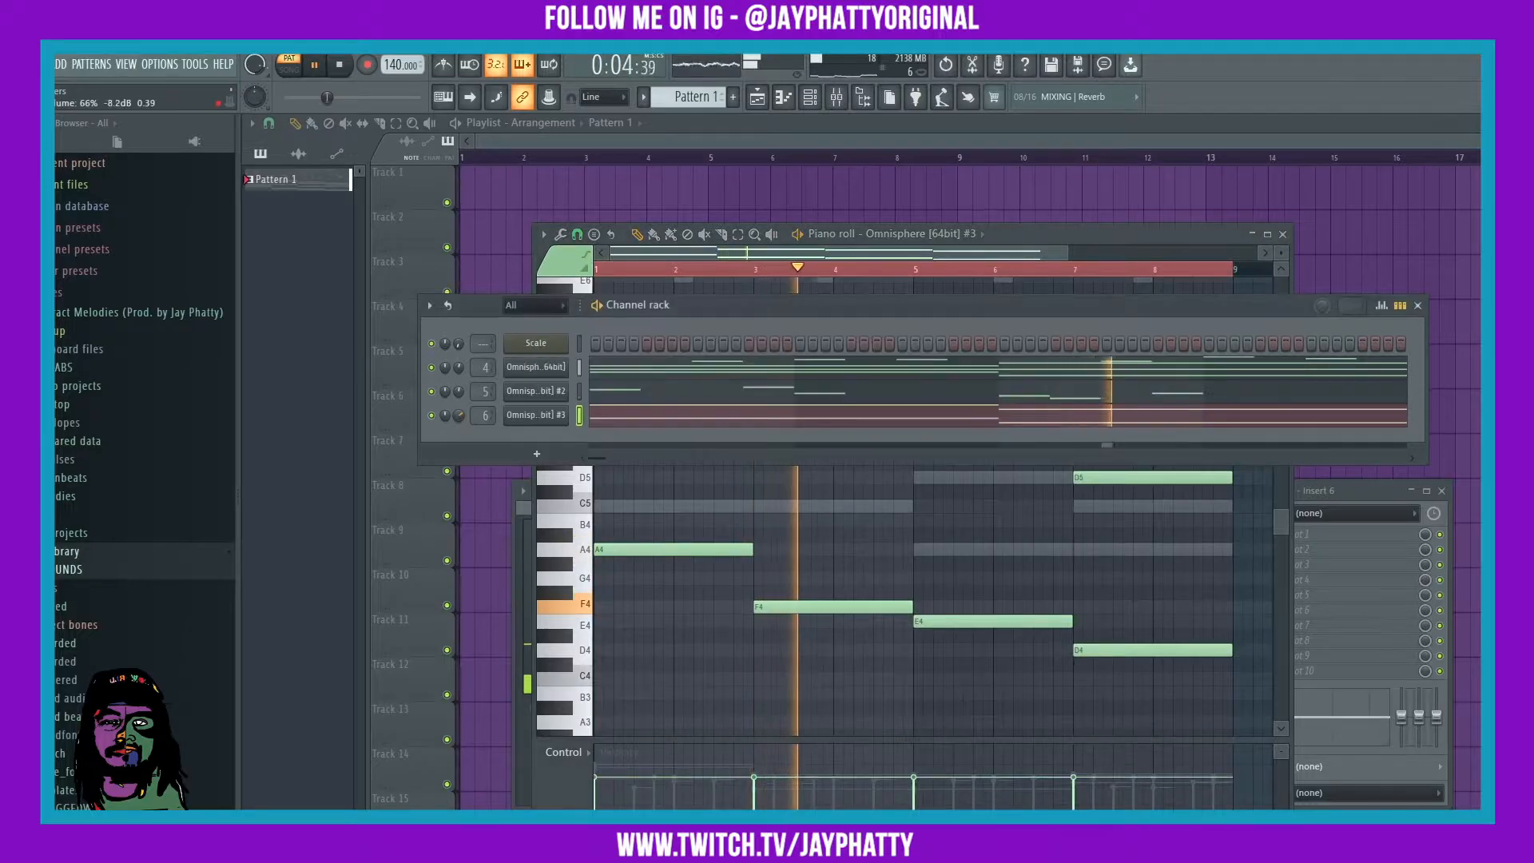
pyautogui.click(661, 649)
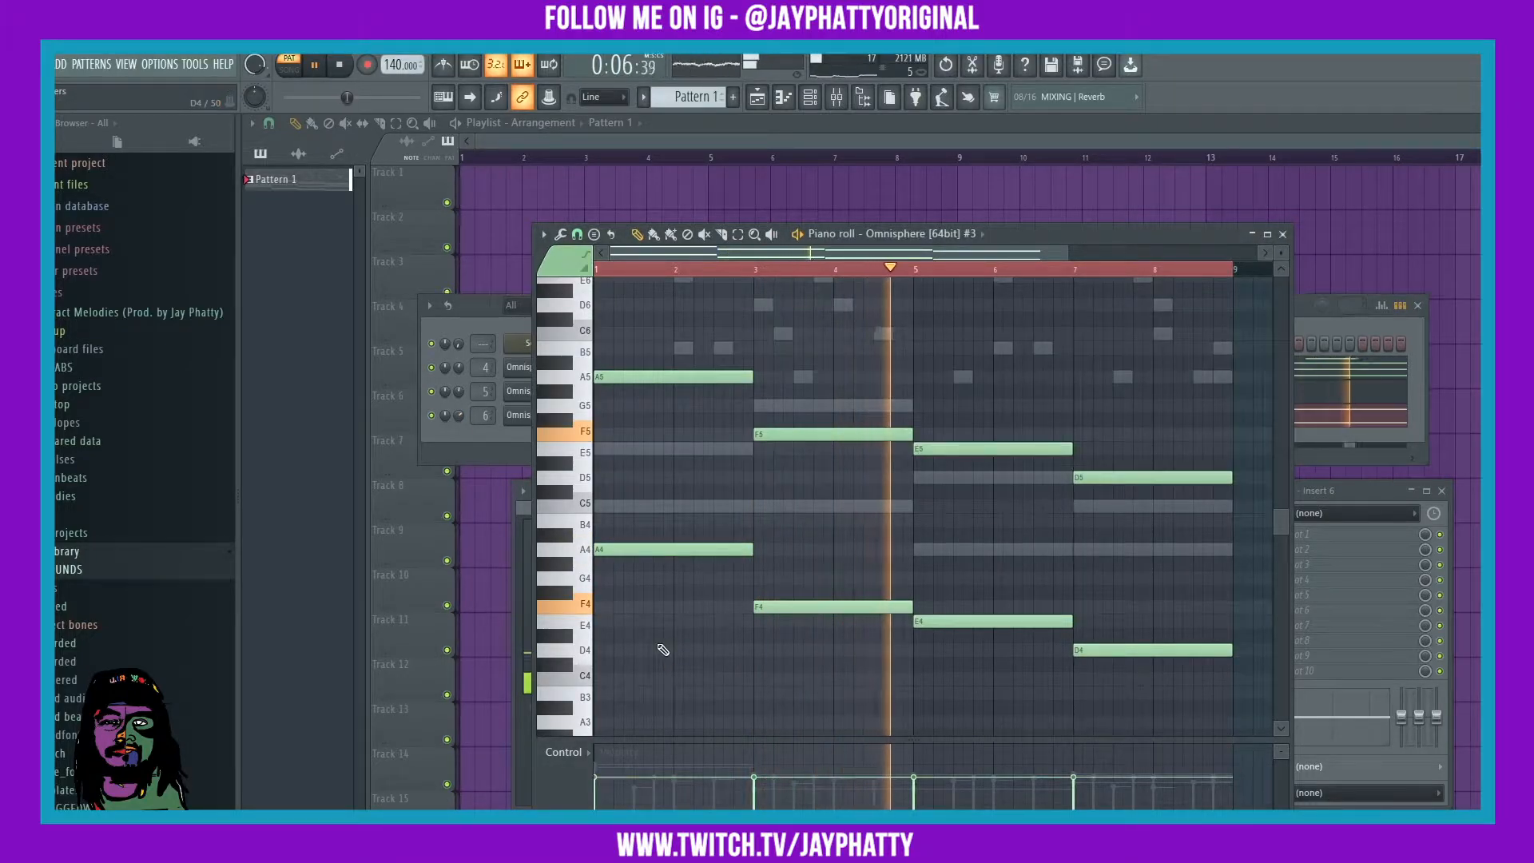
pyautogui.click(1282, 234)
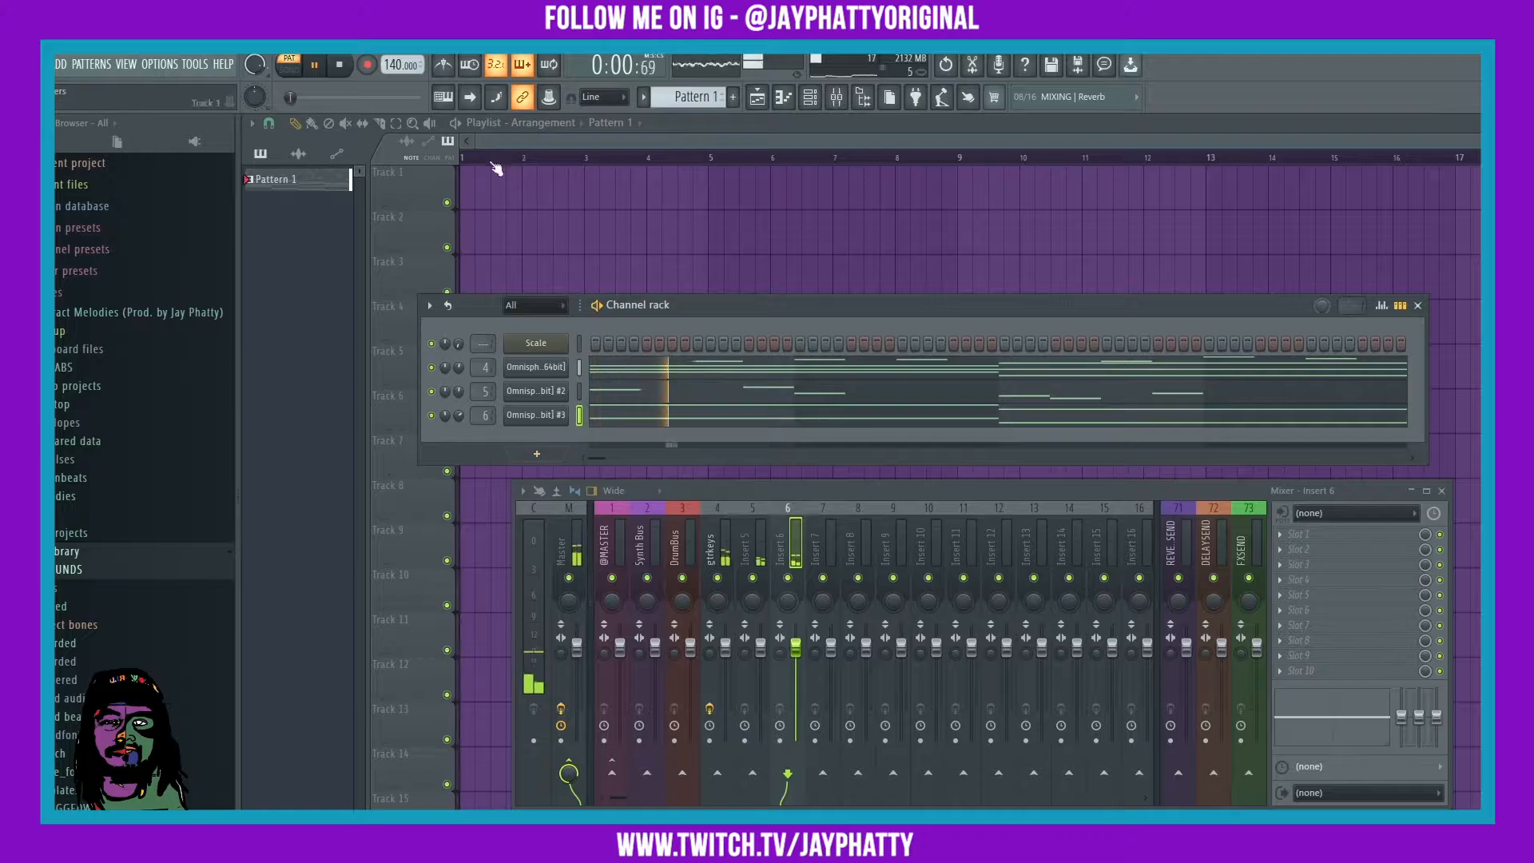
# Place Pattern 1 on Track 1 at bars 1 and 9, with an empty Pattern 2 on Track 2 at bar 9.
pyautogui.click(476, 192)
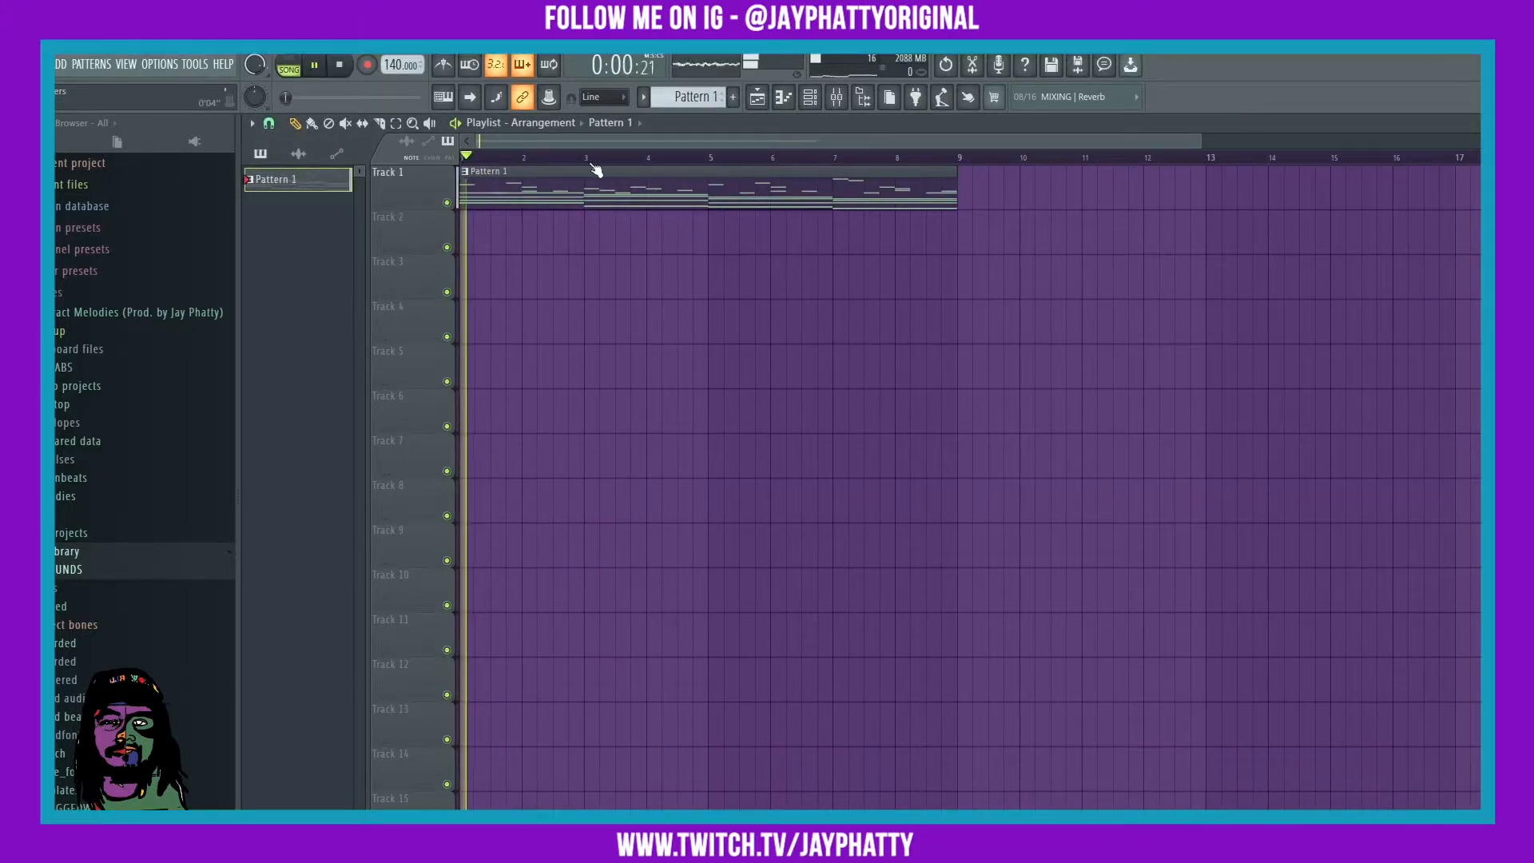
pyautogui.scroll(-2, 595, 164)
pyautogui.click(894, 198)
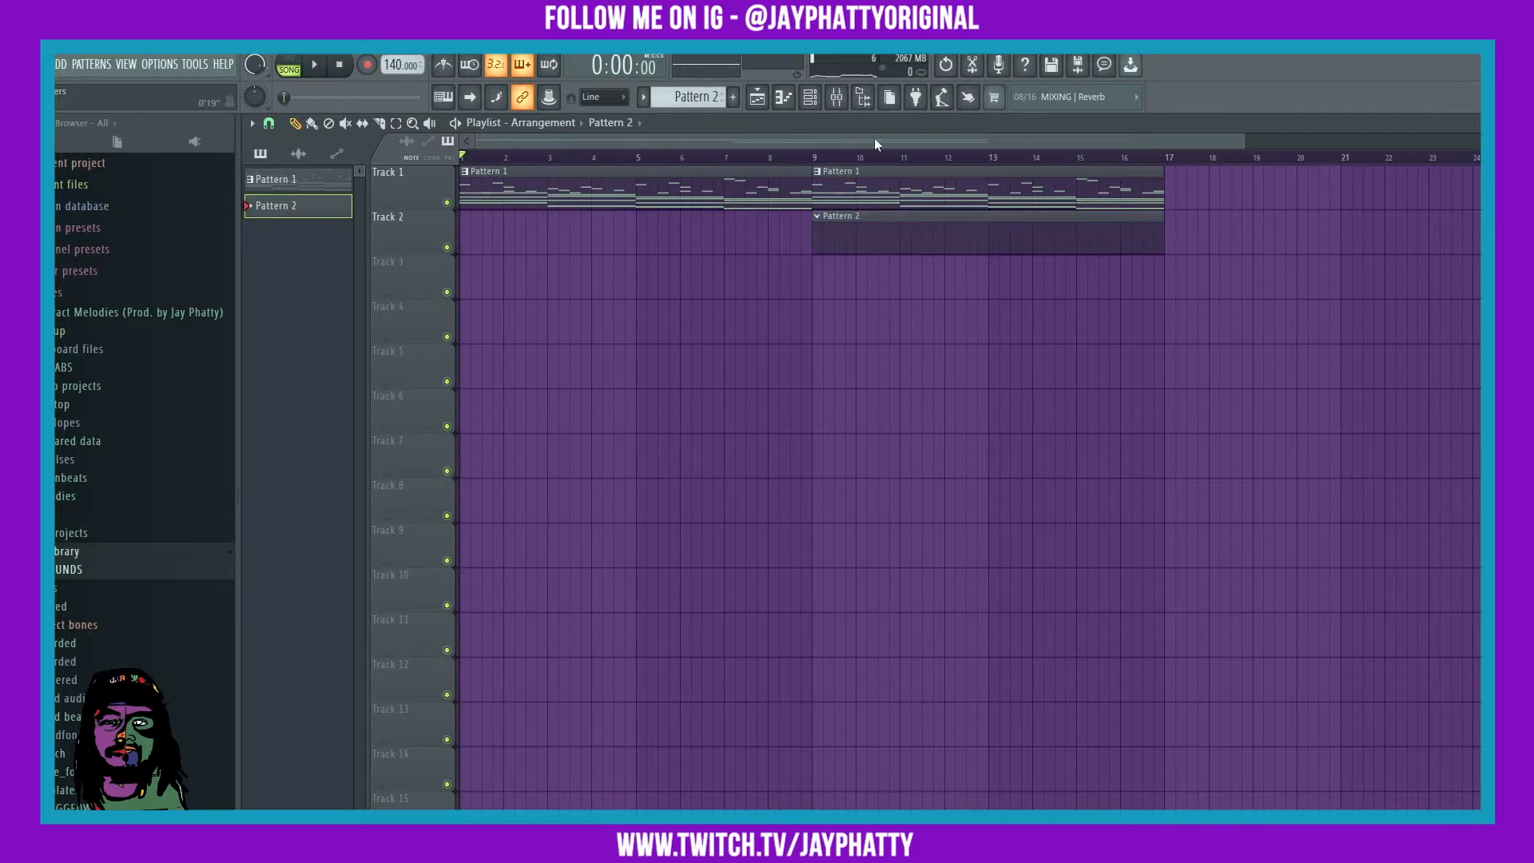
# Rename the three Omnisphere channels gtrkeys, accent and pad, and clone the pad channel.
pyautogui.click(810, 99)
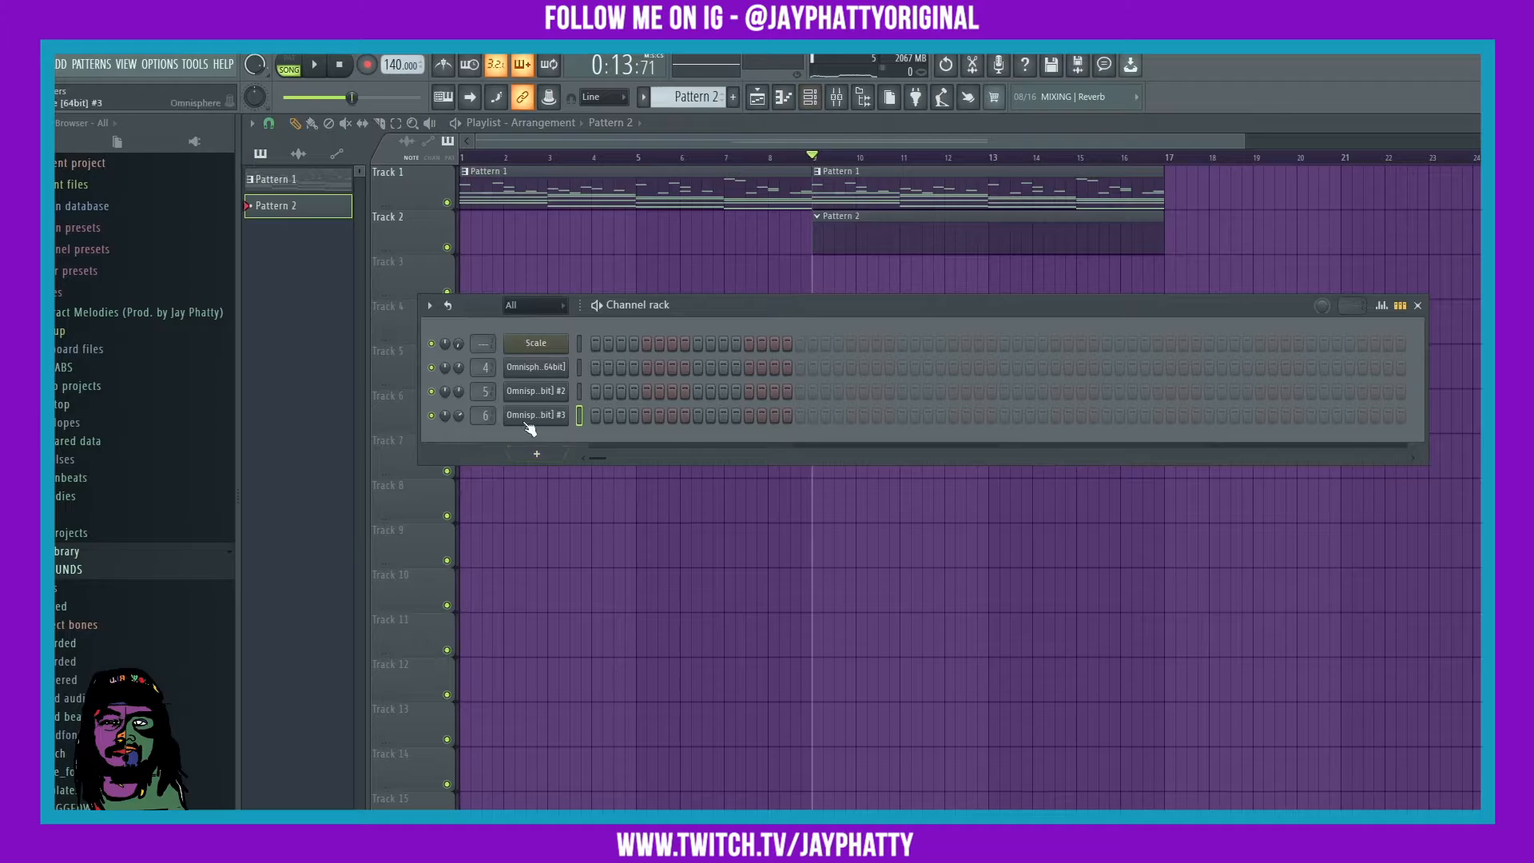
pyautogui.rightClick(551, 375)
pyautogui.click(635, 403)
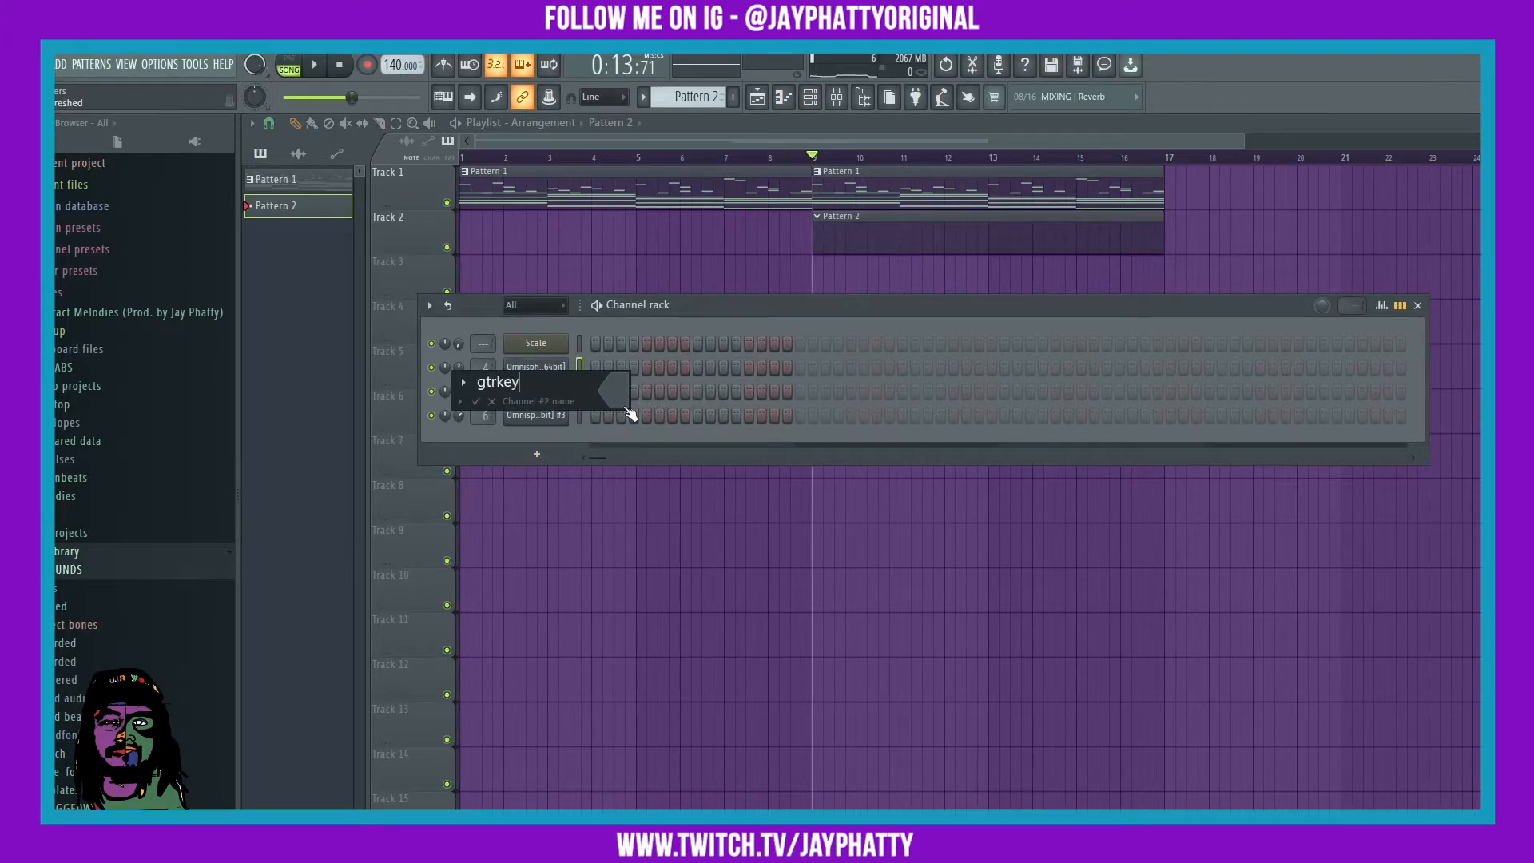
pyautogui.rightClick(551, 392)
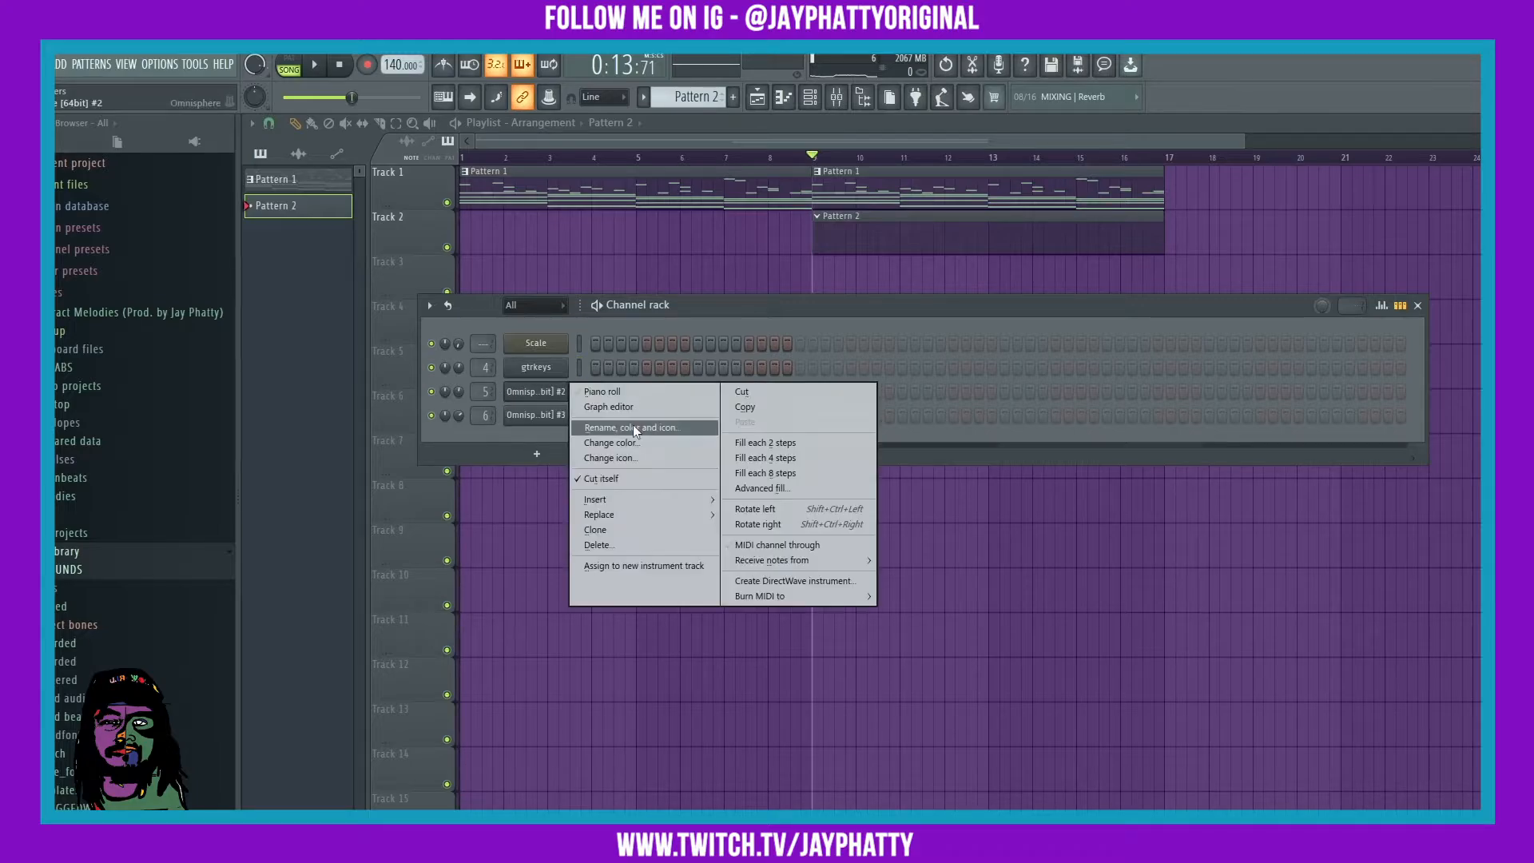
pyautogui.click(633, 424)
pyautogui.write('accent')
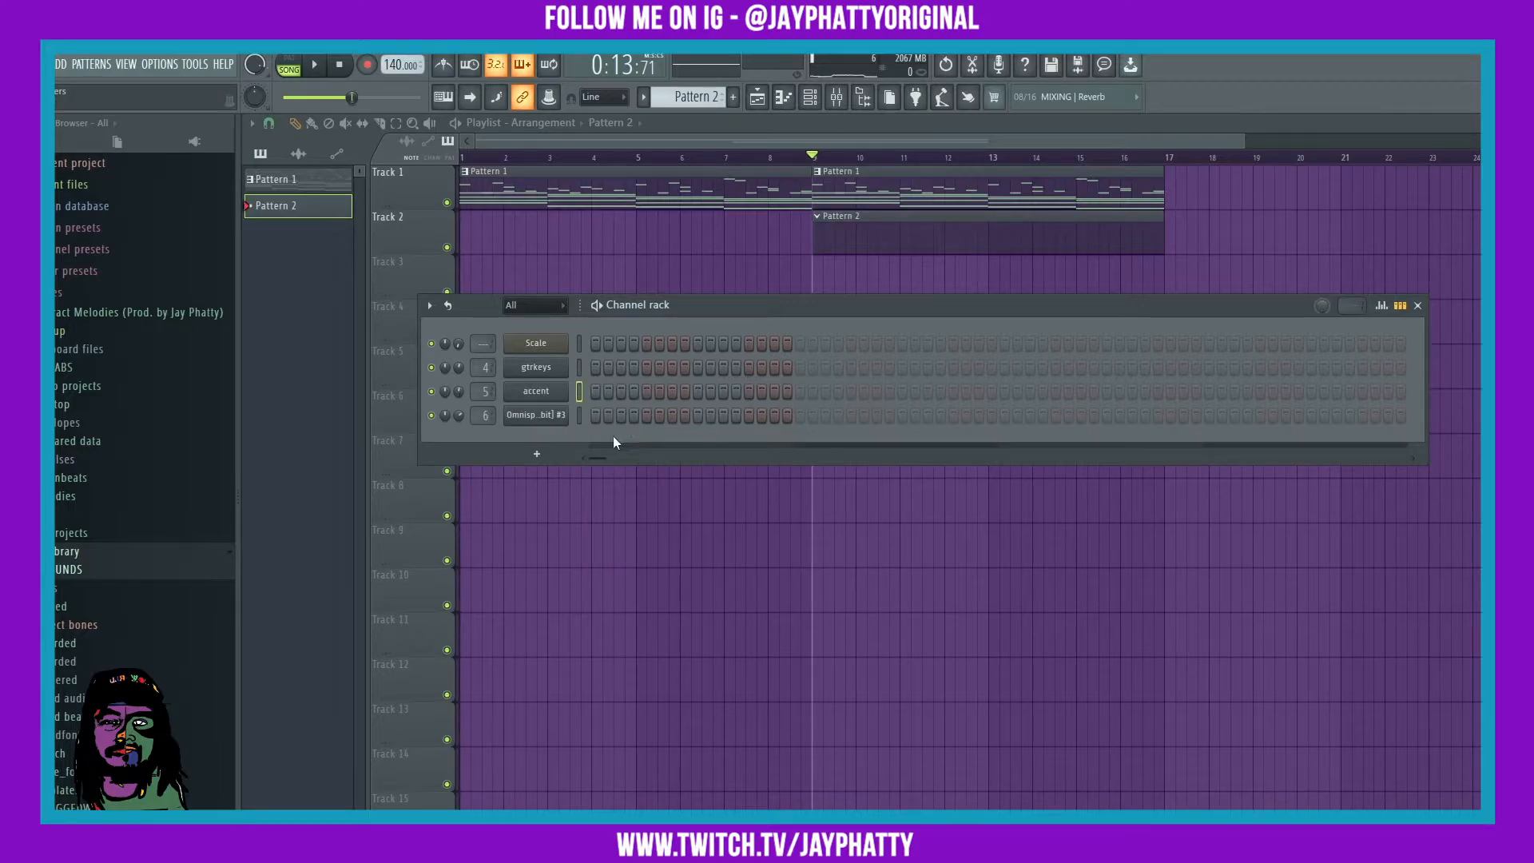
pyautogui.rightClick(538, 417)
pyautogui.click(635, 452)
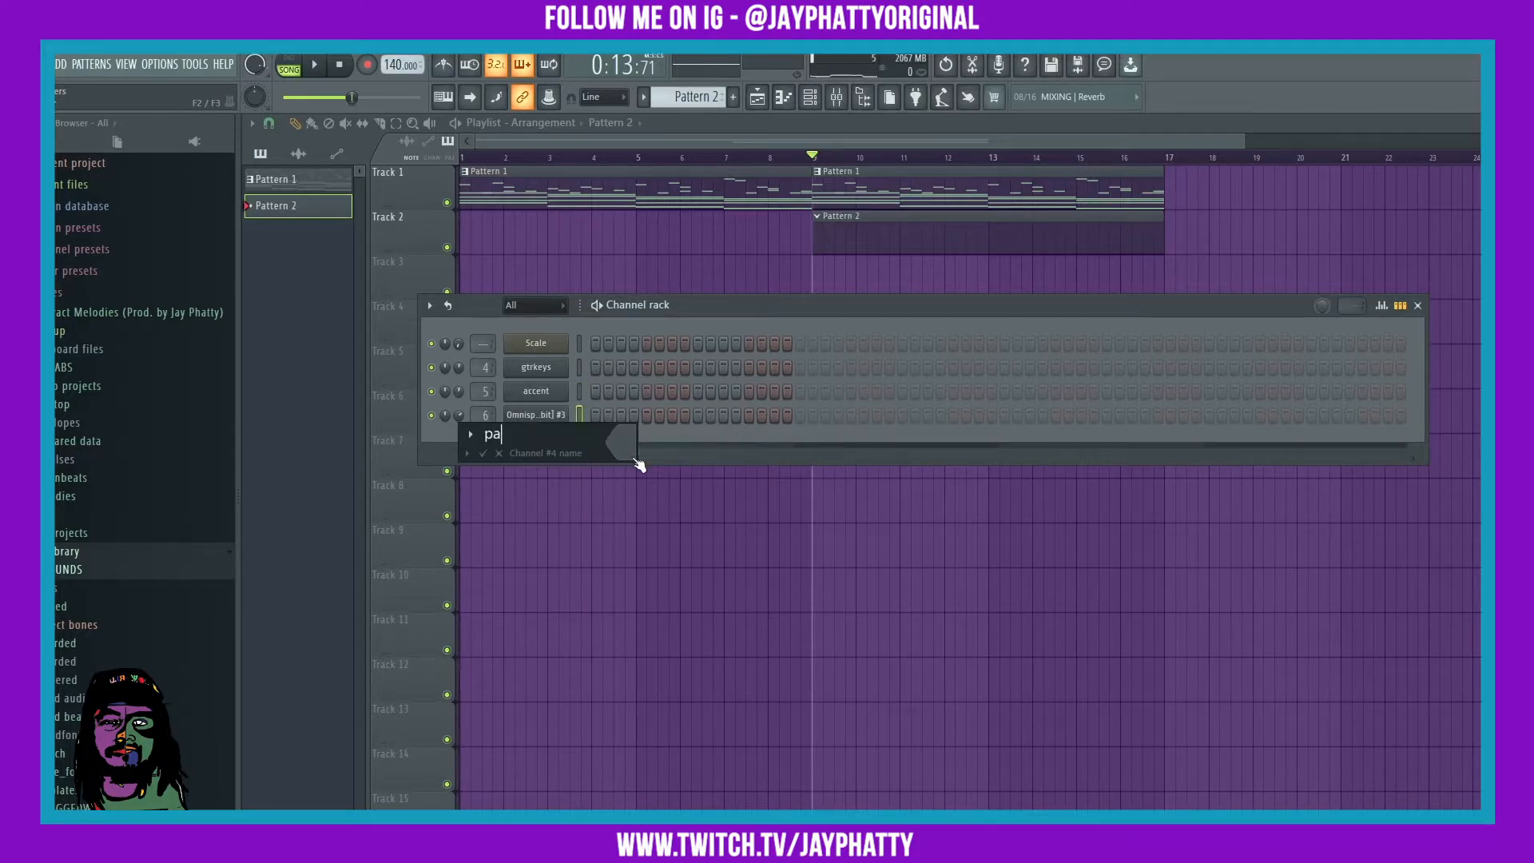
pyautogui.rightClick(549, 417)
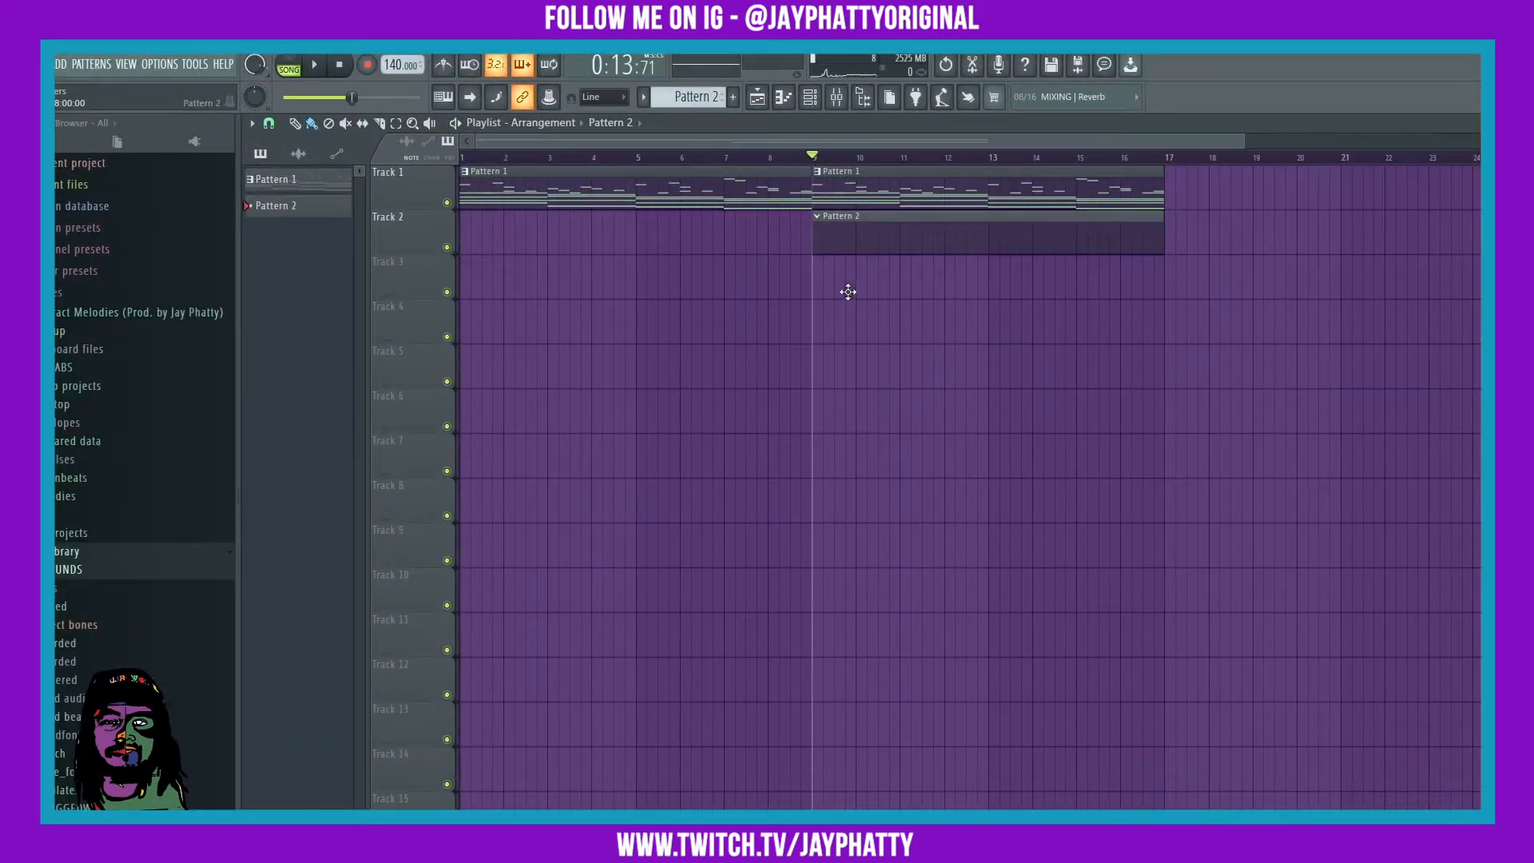
# Move both clips at bar 9 down one track and make the second Pattern 1 clip unique.
pyautogui.moveTo(847, 291); pyautogui.dragTo(848, 287)
pyautogui.moveTo(834, 225); pyautogui.dragTo(835, 243)
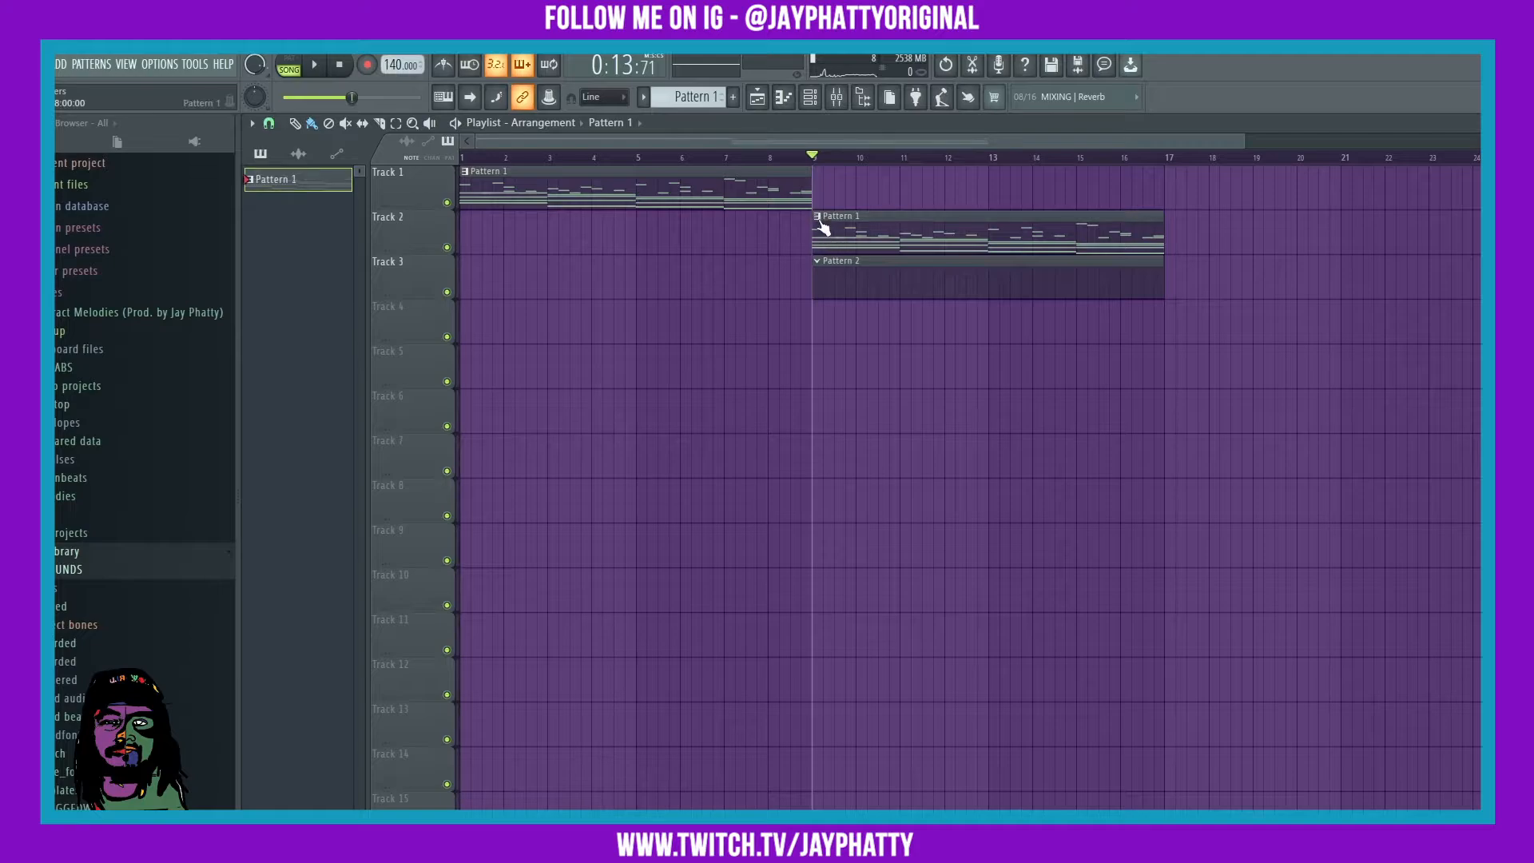
pyautogui.click(818, 218)
pyautogui.click(1133, 339)
pyautogui.click(818, 222)
pyautogui.click(860, 318)
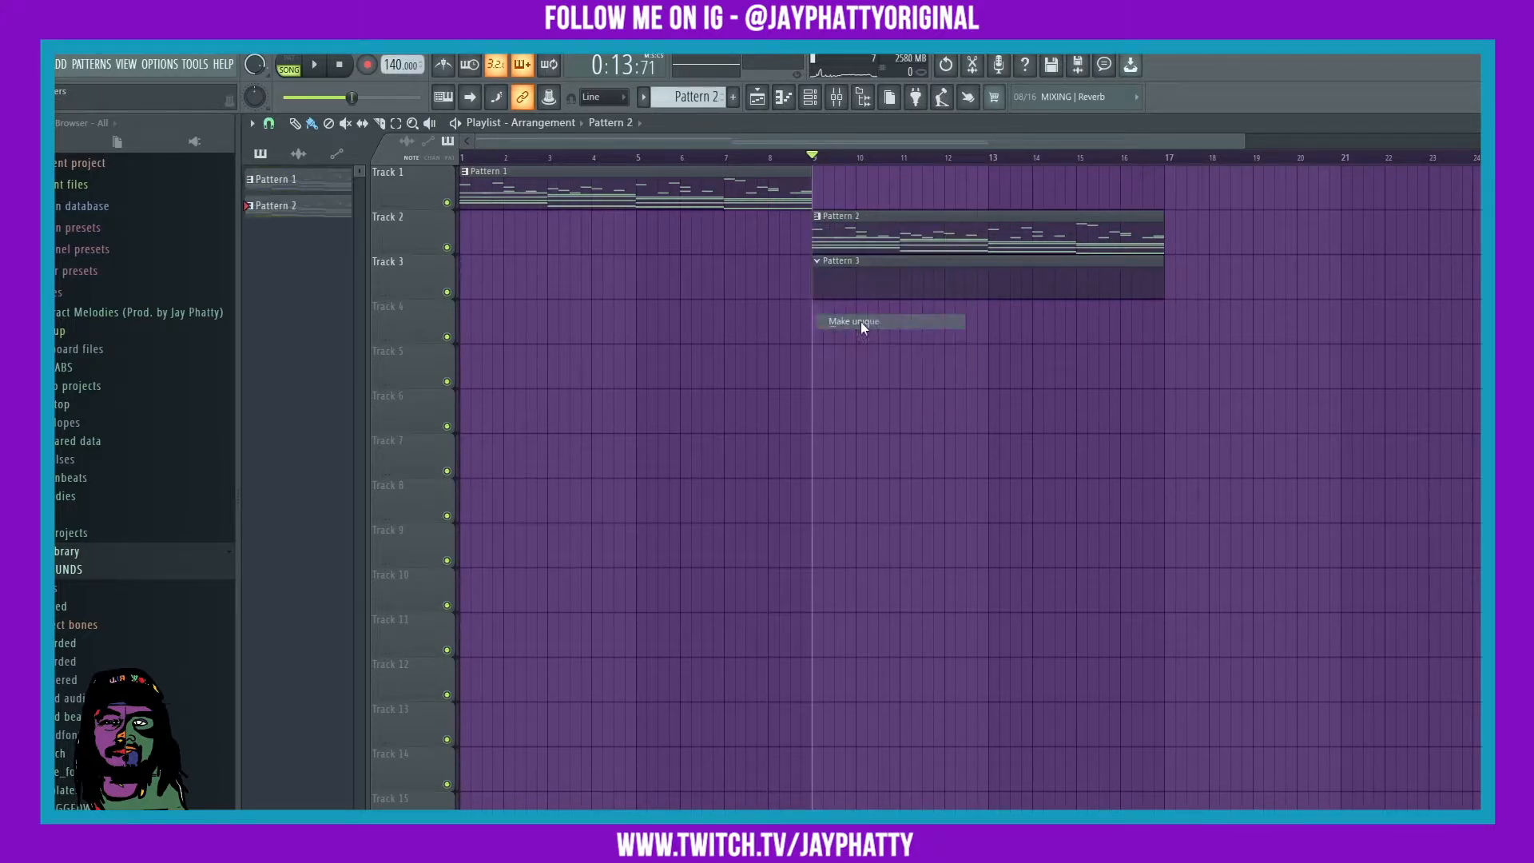
# Delete the melody notes above the chords from gtrkeys in Pattern 2, and close the piano roll.
pyautogui.click(810, 99)
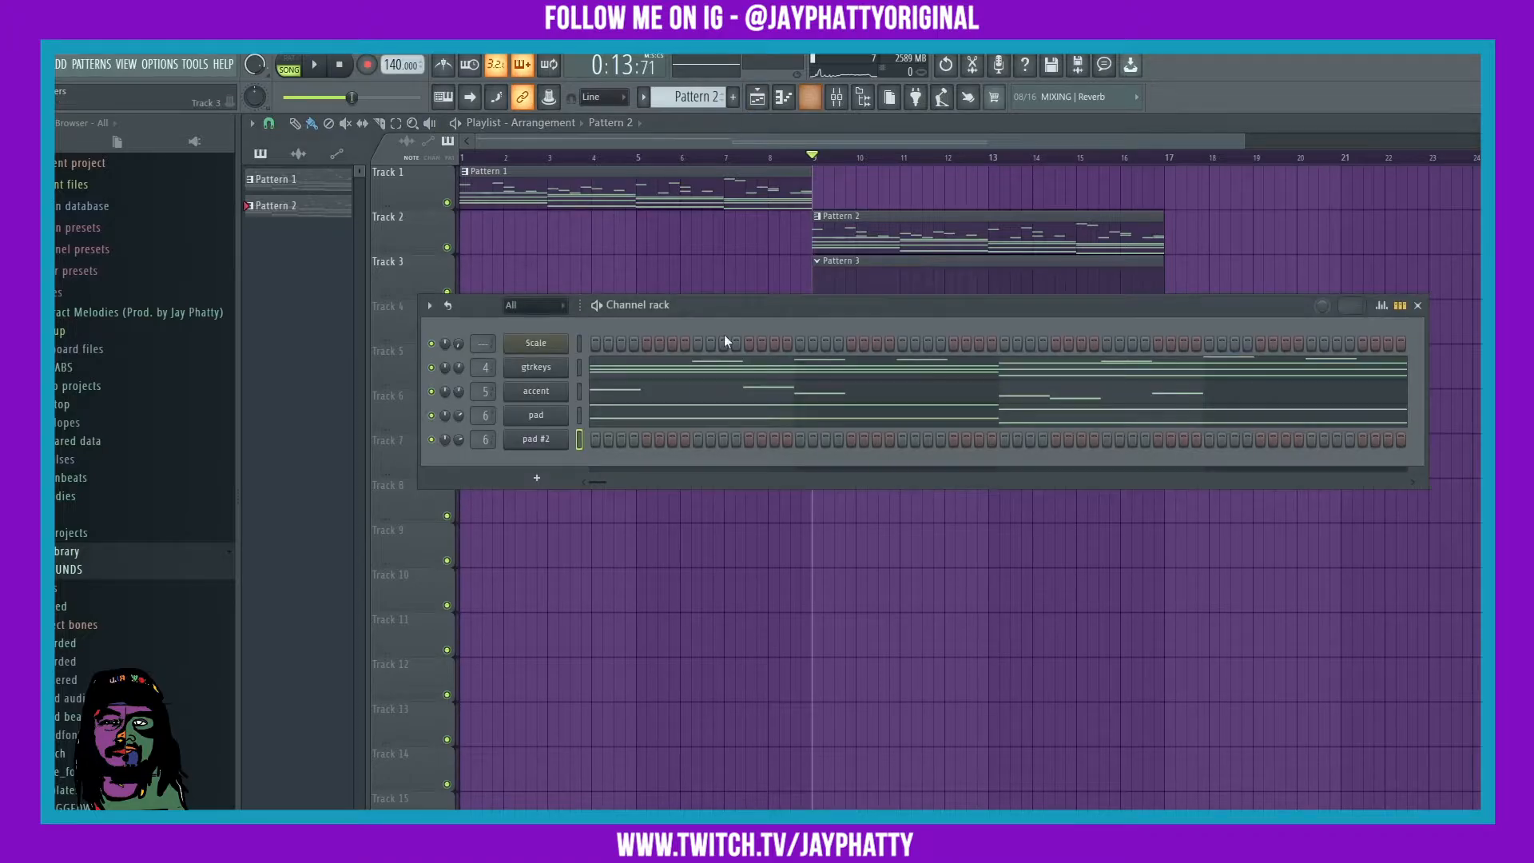
pyautogui.rightClick(572, 364)
pyautogui.click(633, 368)
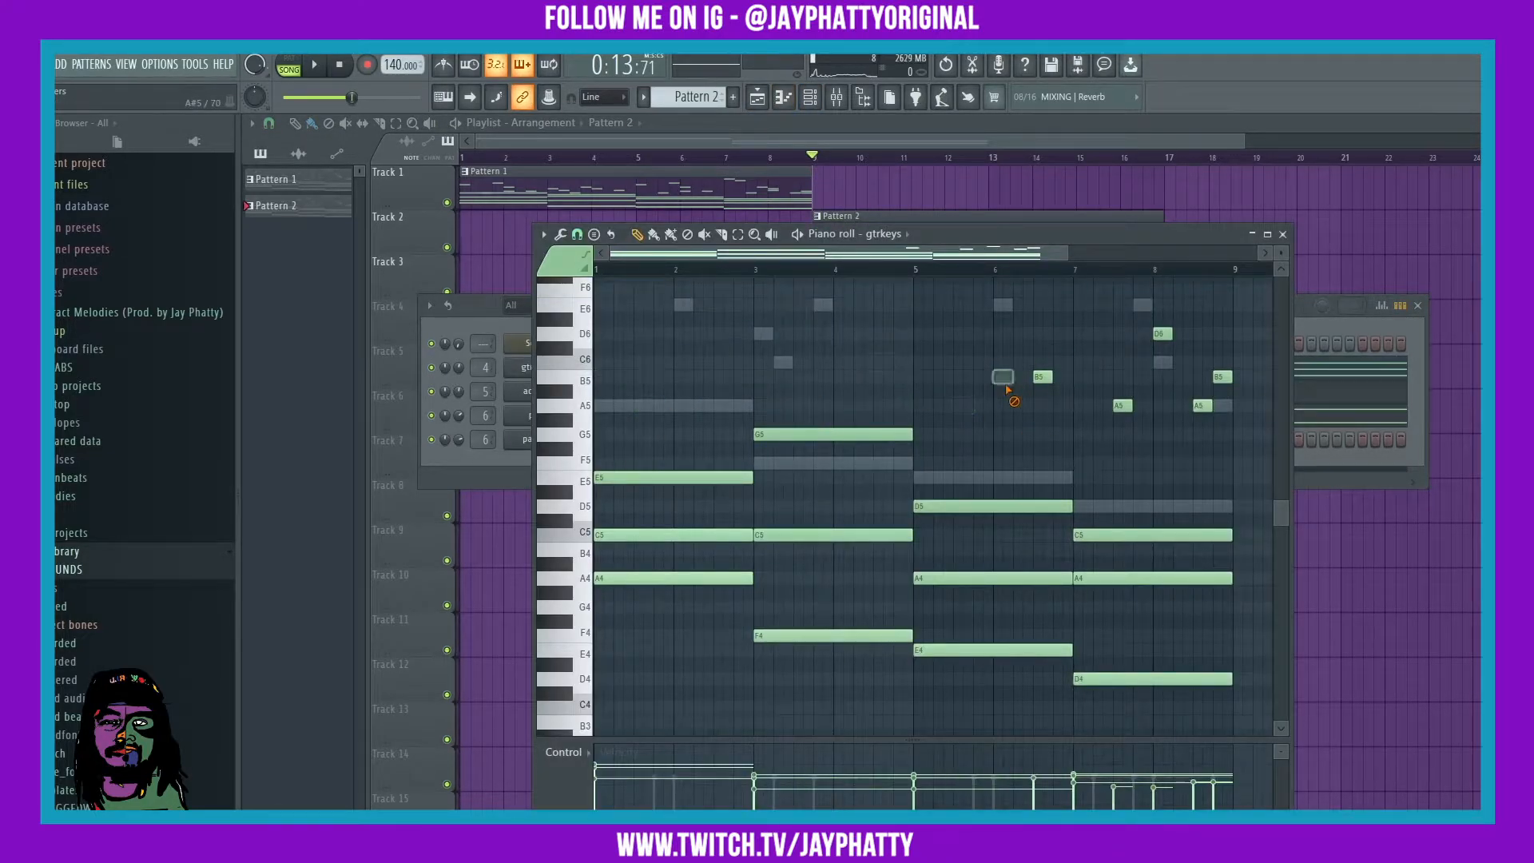
pyautogui.rightClick(1222, 376)
pyautogui.rightClick(1162, 334)
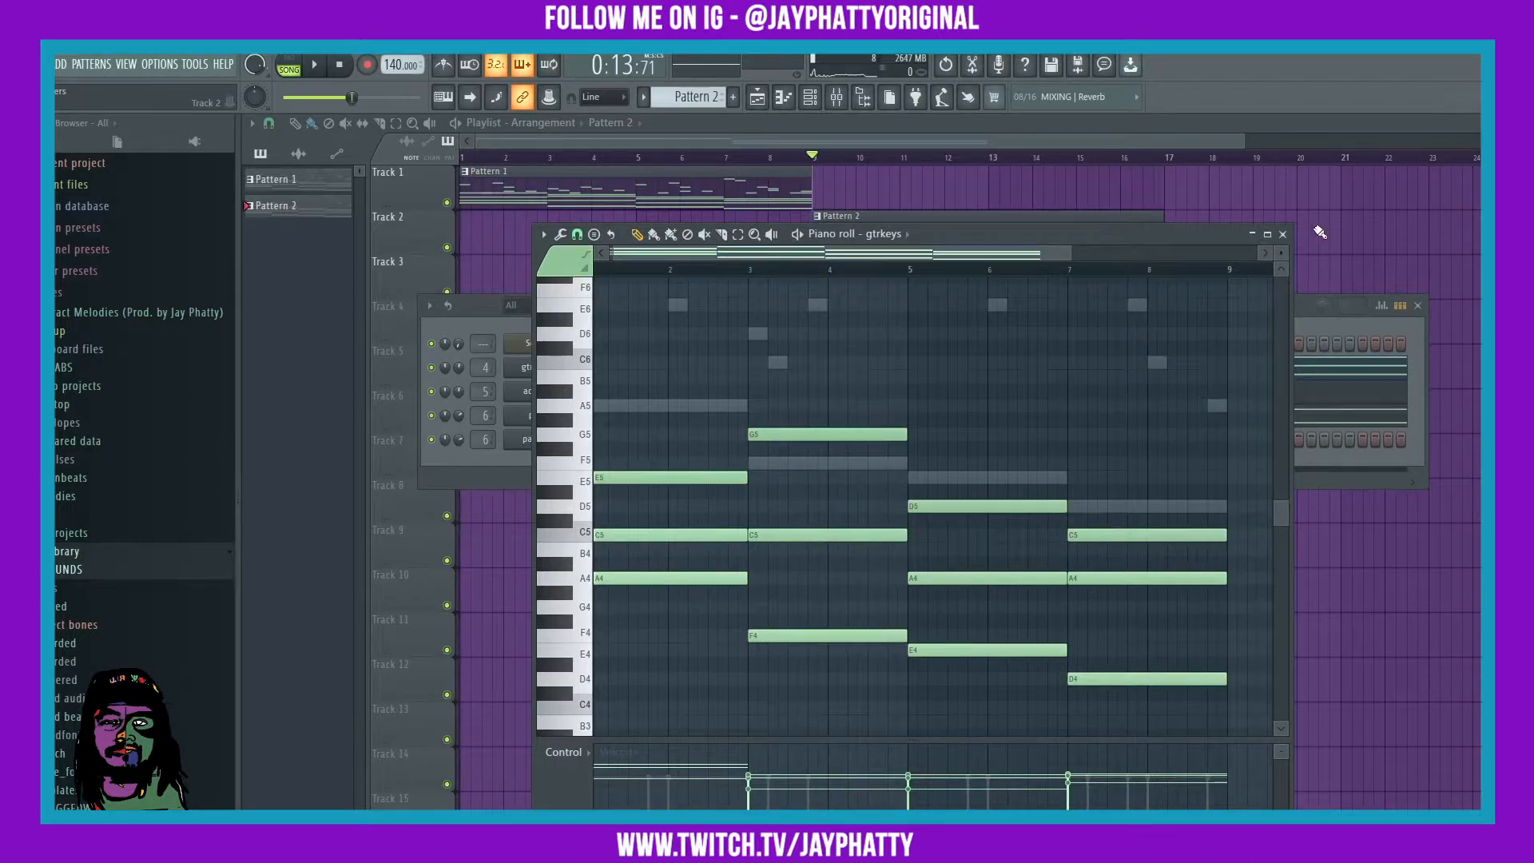
pyautogui.click(1282, 234)
pyautogui.press('space')
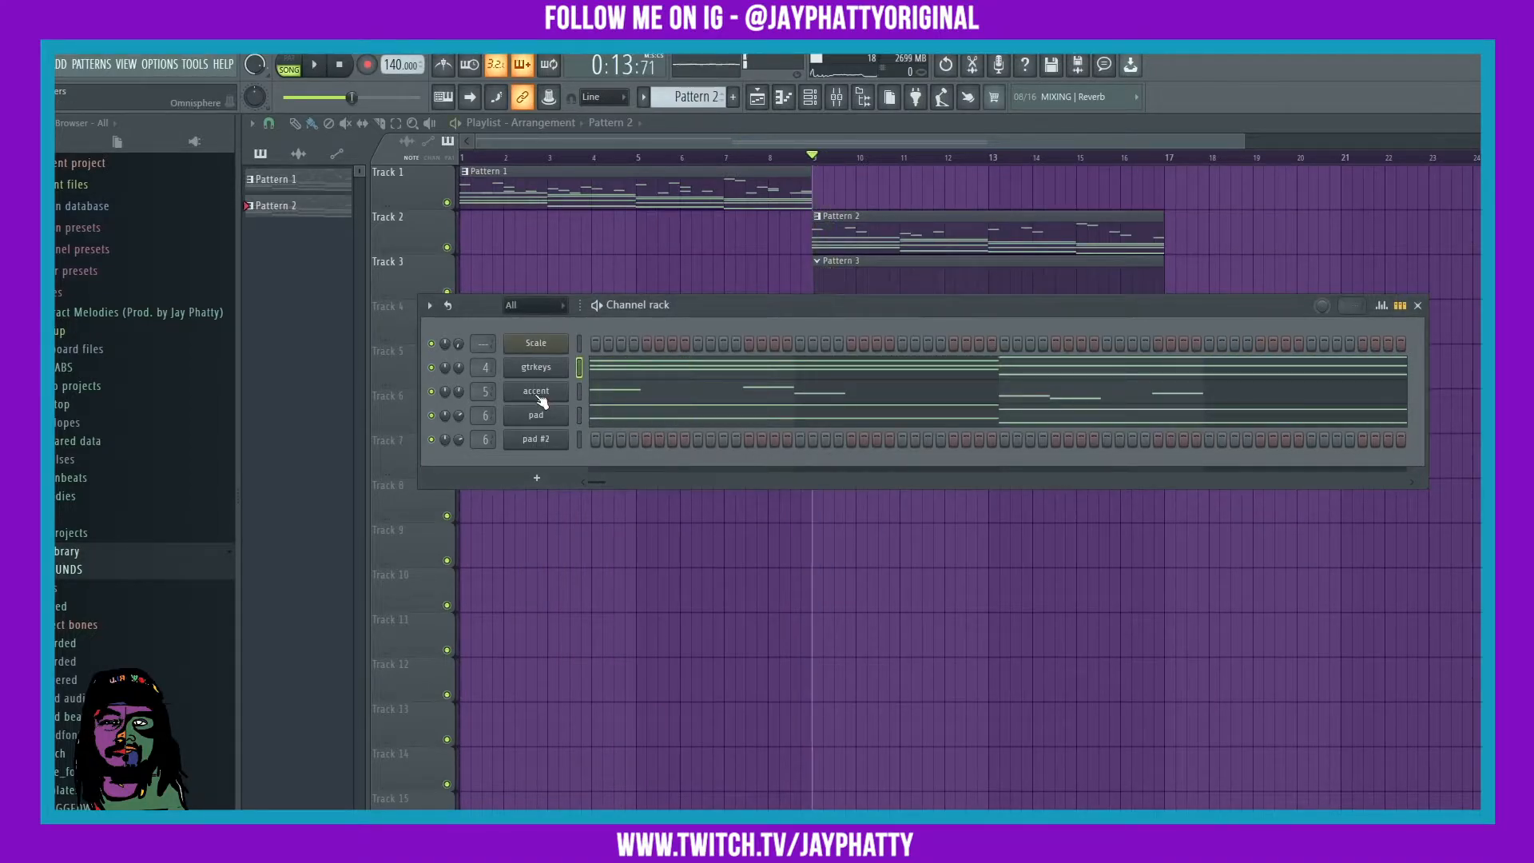
# Cut the accent channel's notes from Pattern 2 and play the arrangement from bar 9.
pyautogui.rightClick(535, 393)
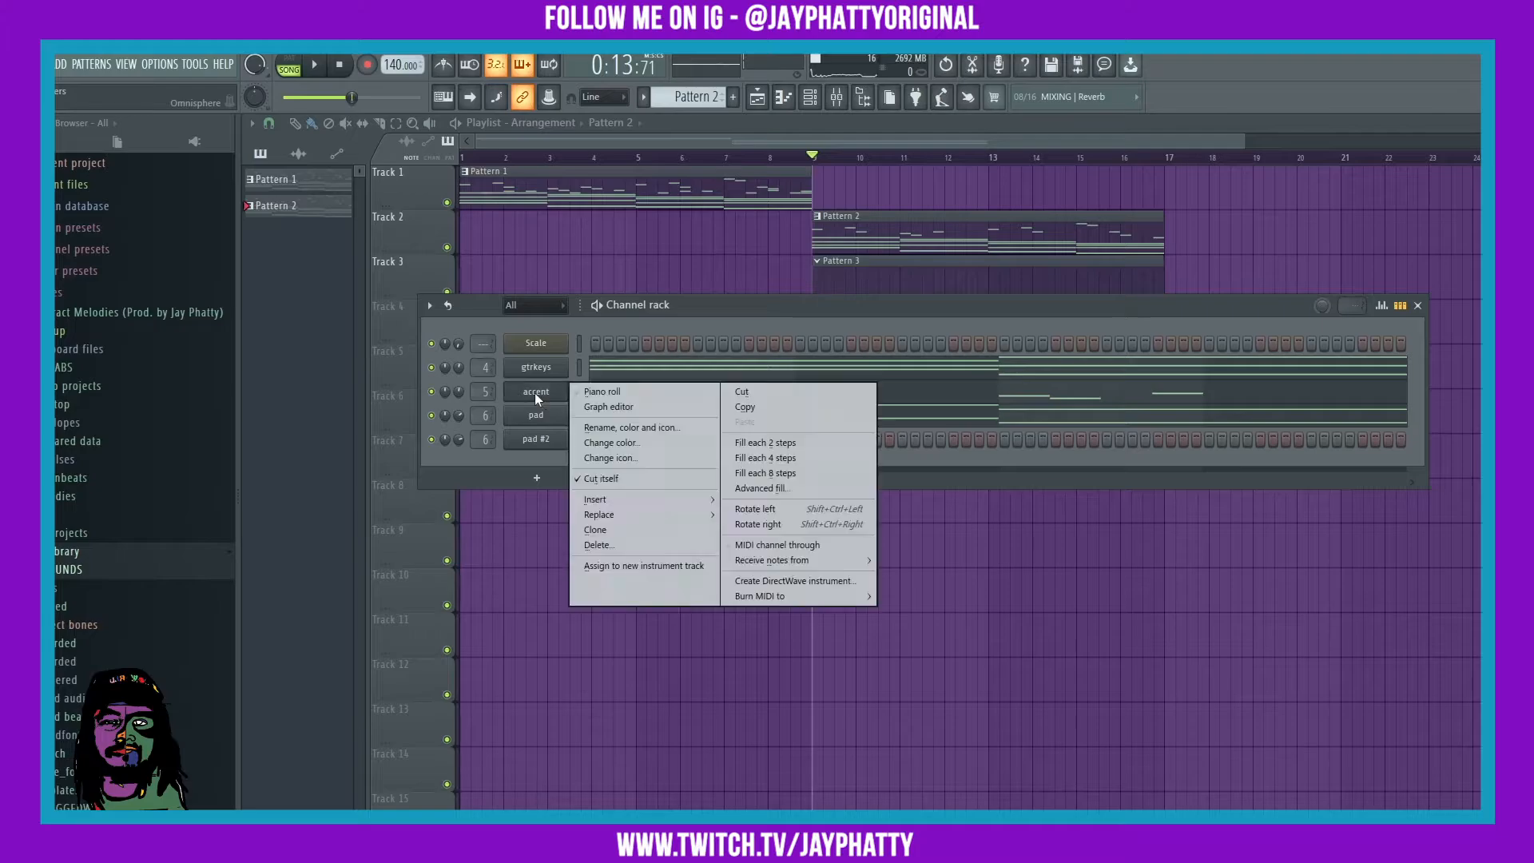
pyautogui.click(747, 392)
pyautogui.press('F6')
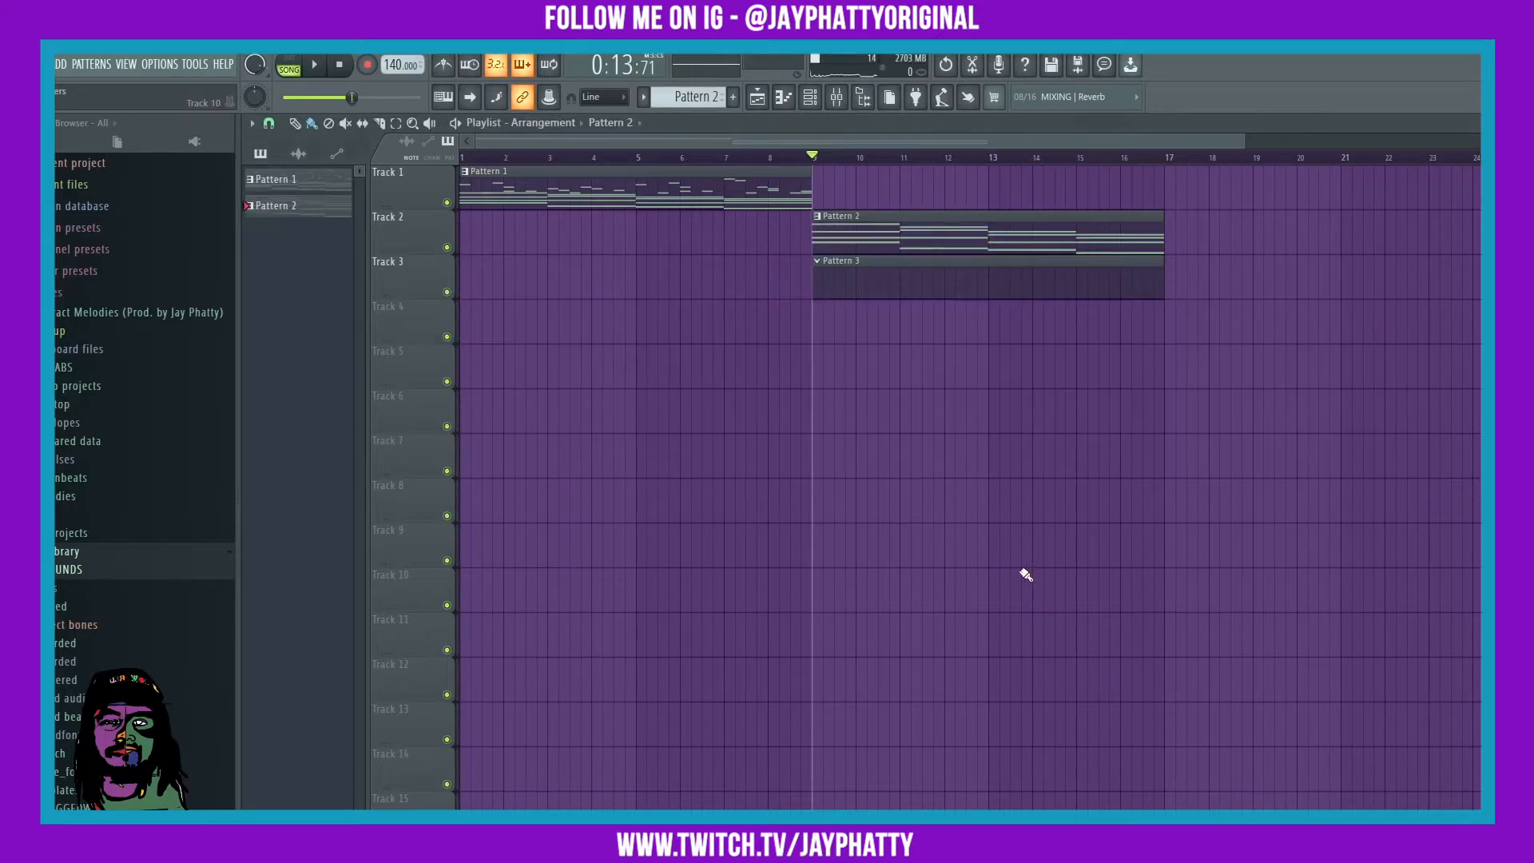
pyautogui.press('space')
pyautogui.click(819, 107)
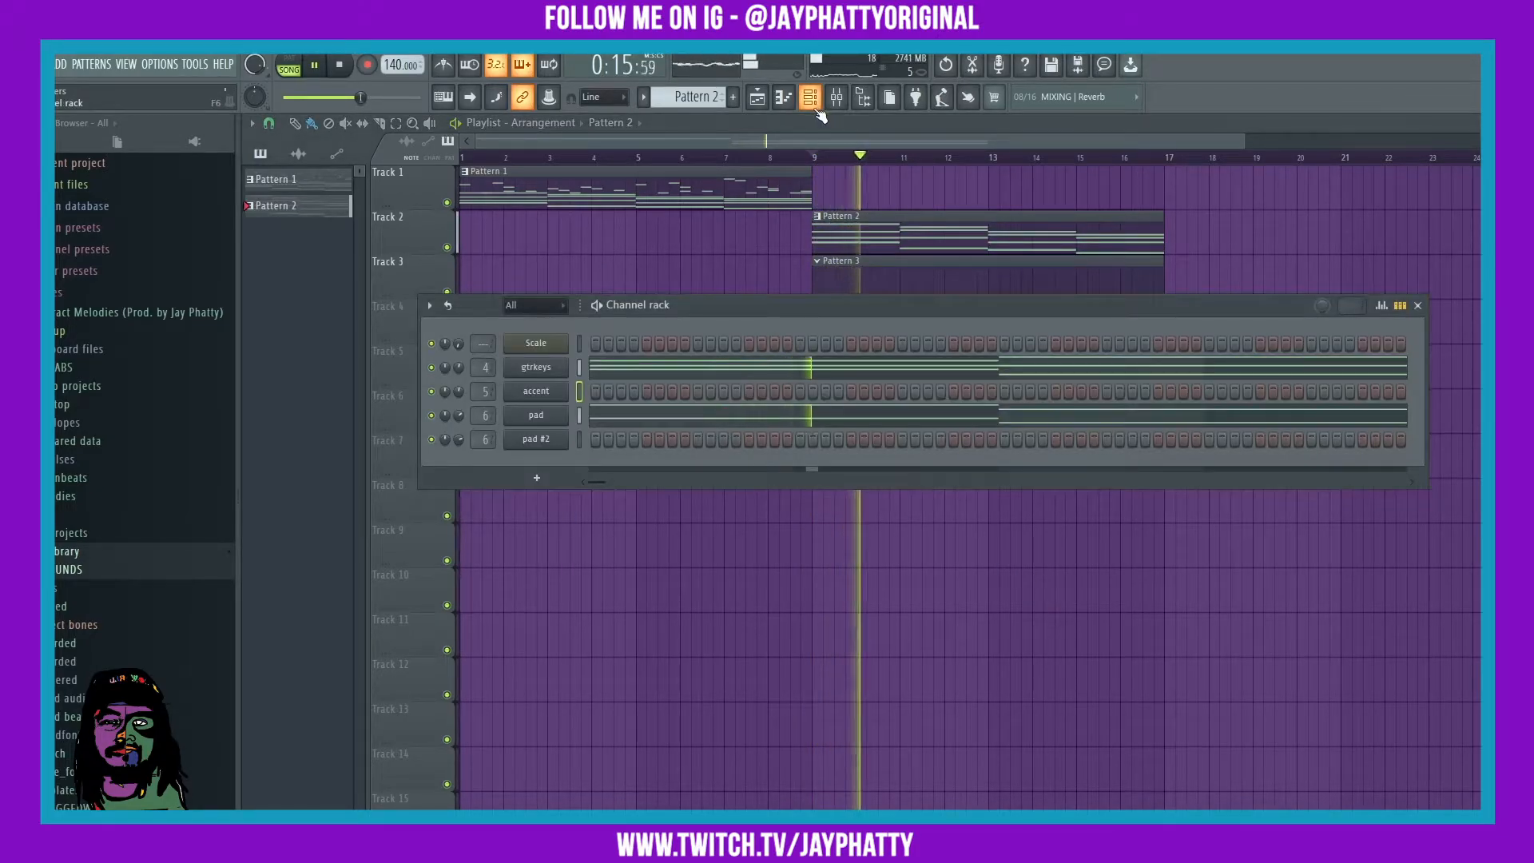
pyautogui.click(819, 107)
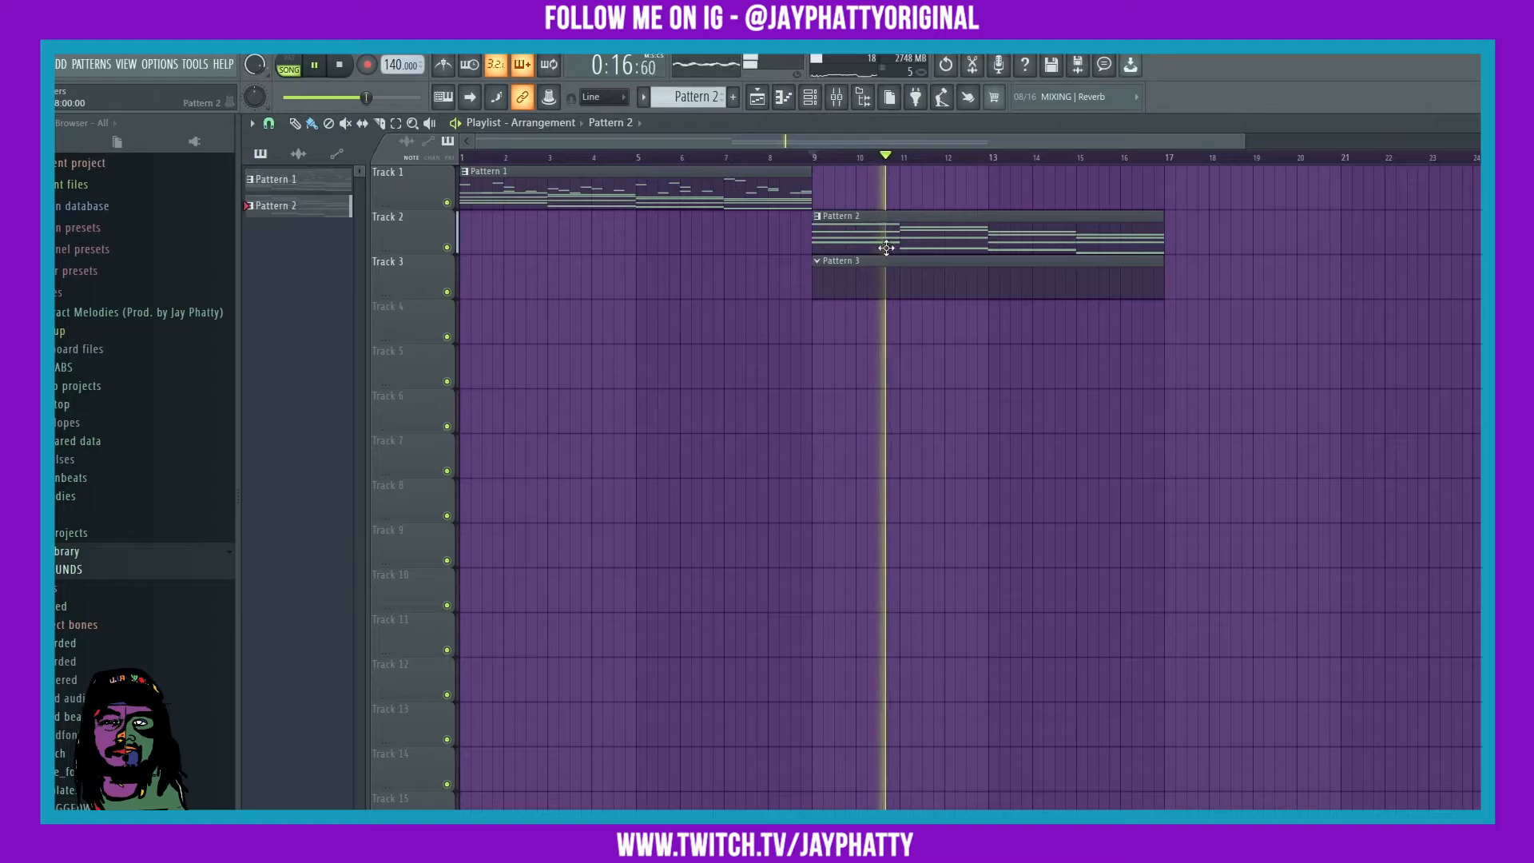
# Open the piano roll of pad #2 in Pattern 2 and place an A6 half a bar long at the start.
pyautogui.click(810, 96)
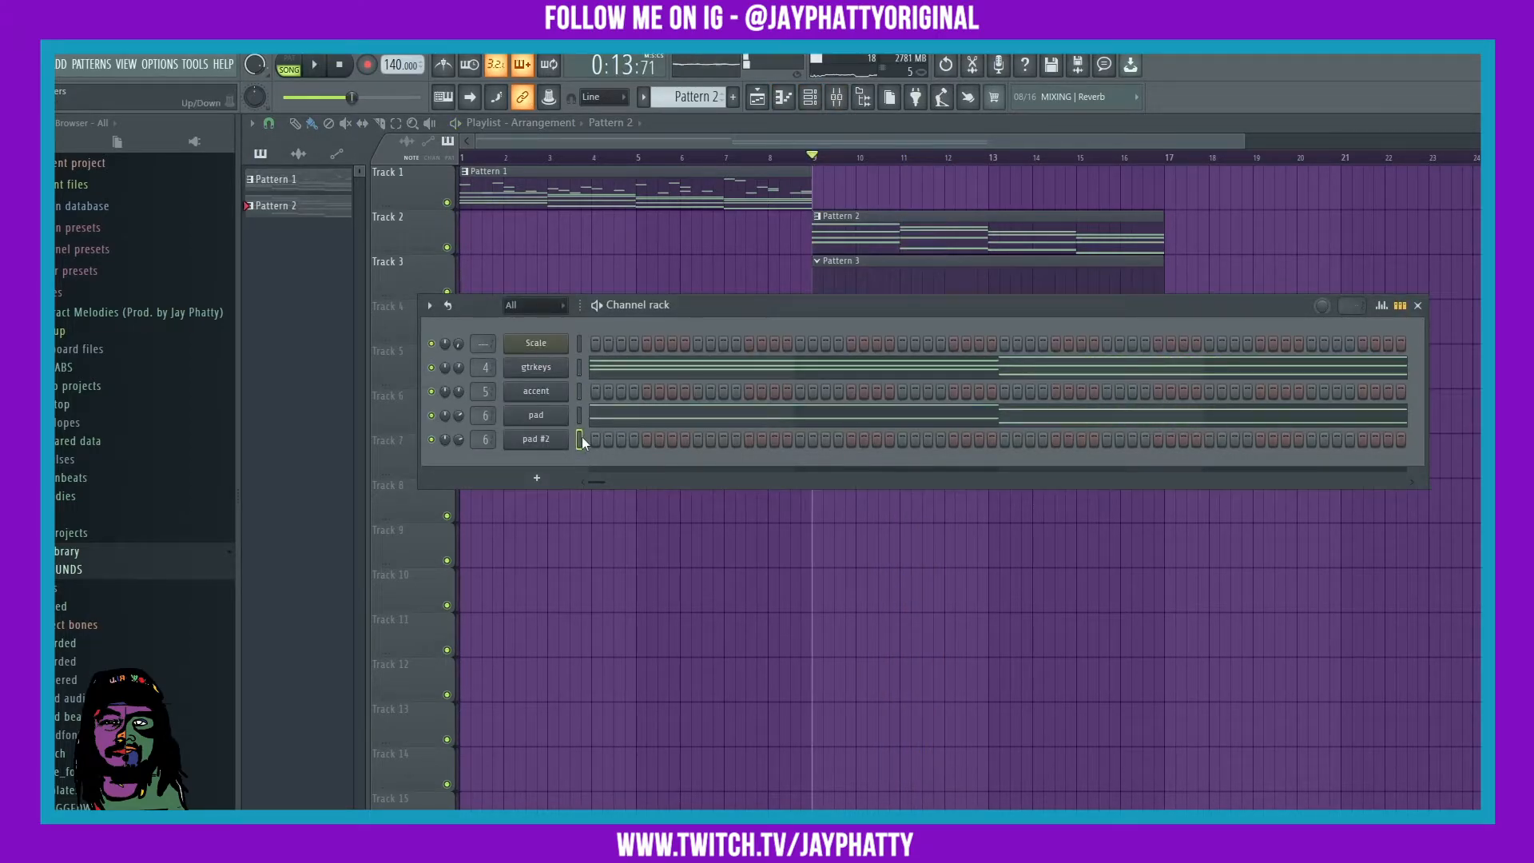
pyautogui.rightClick(548, 441)
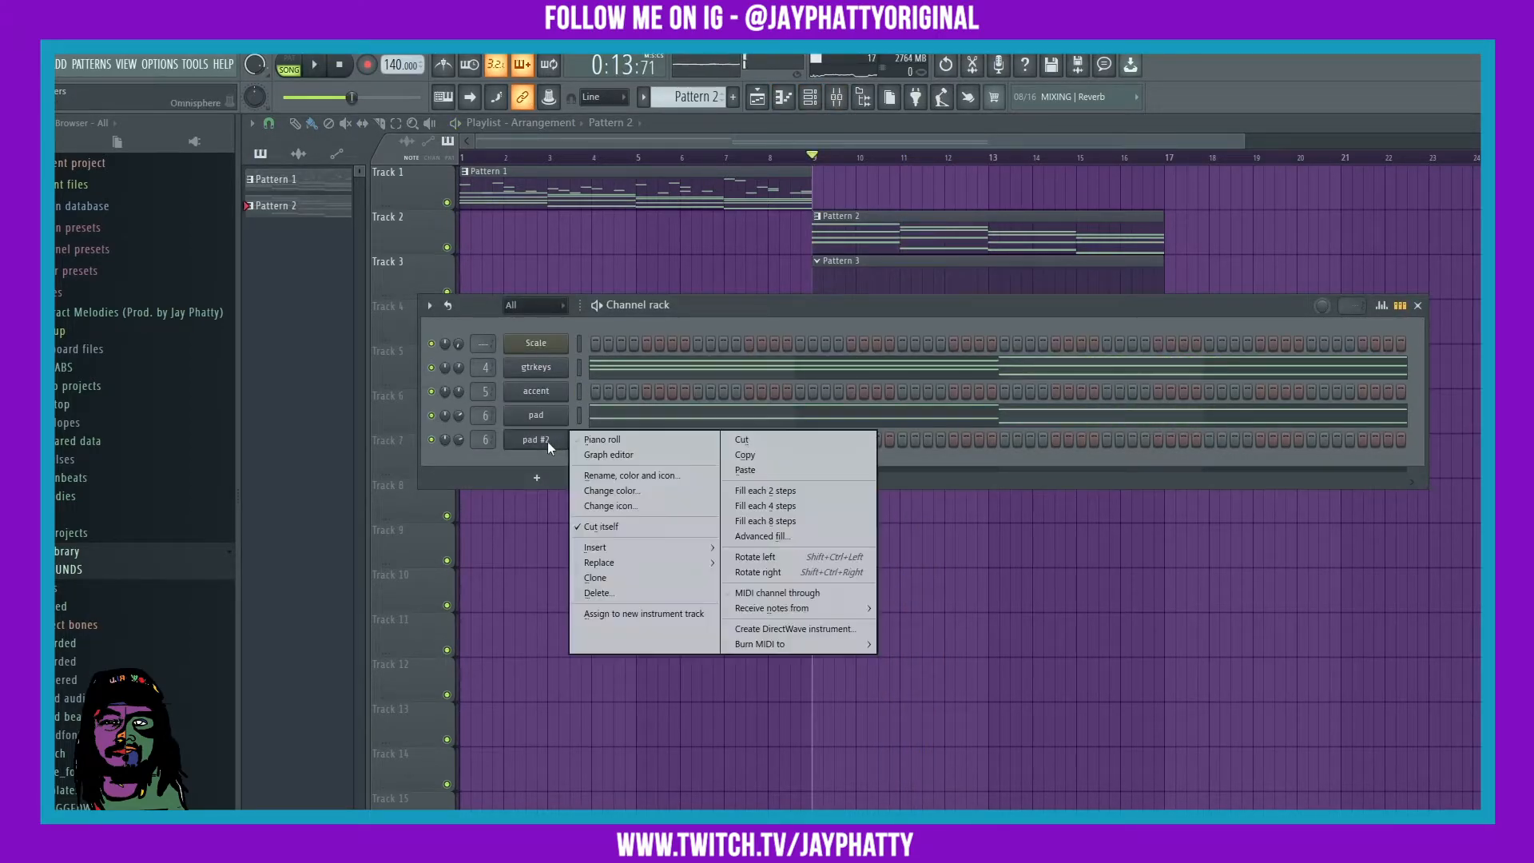
pyautogui.click(612, 440)
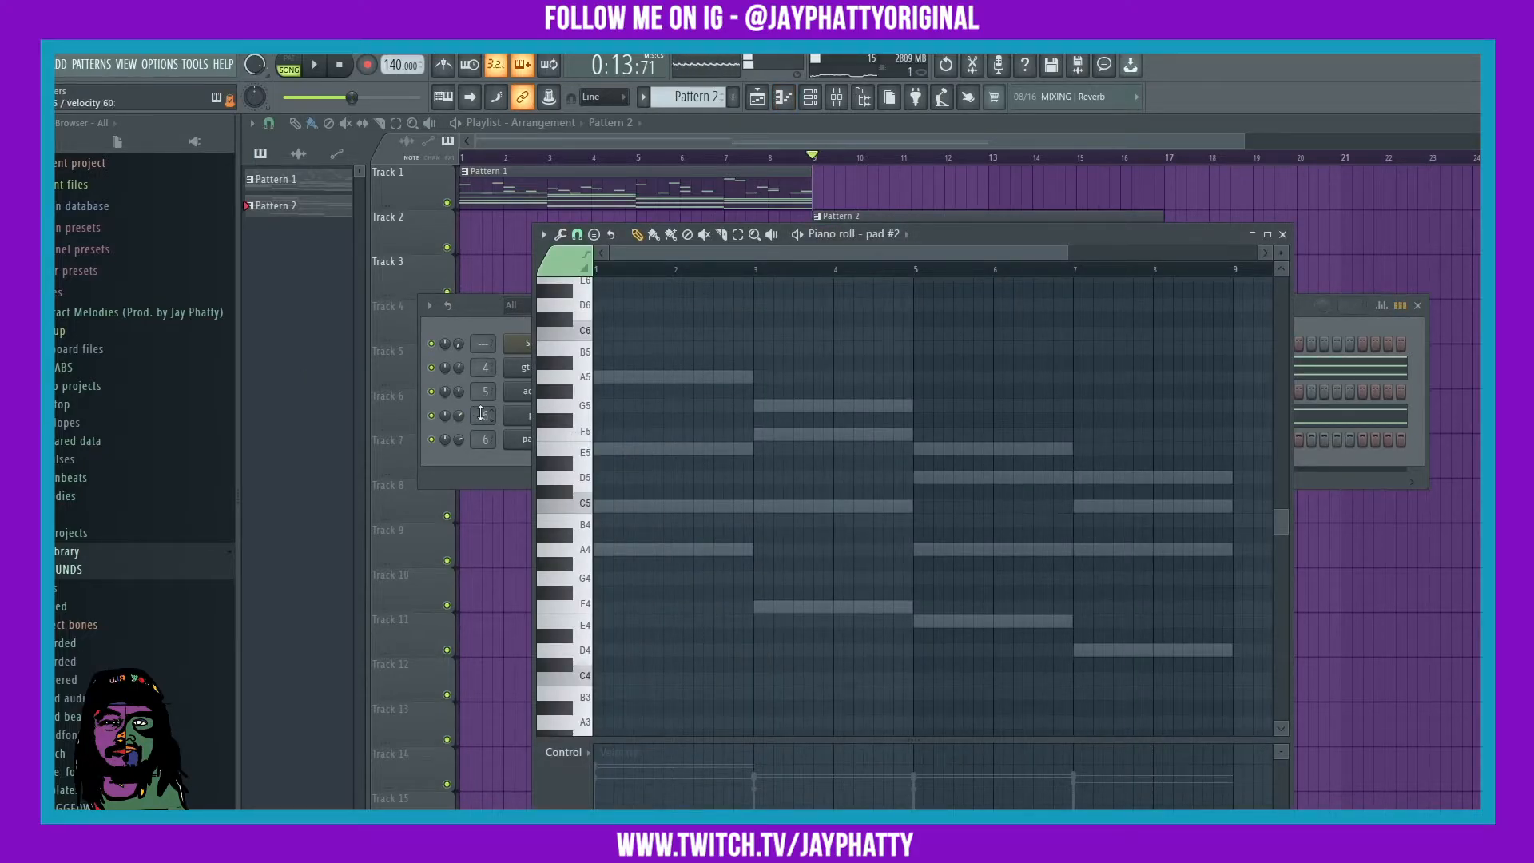
pyautogui.scroll(3, 667, 399)
pyautogui.scroll(5, 645, 399)
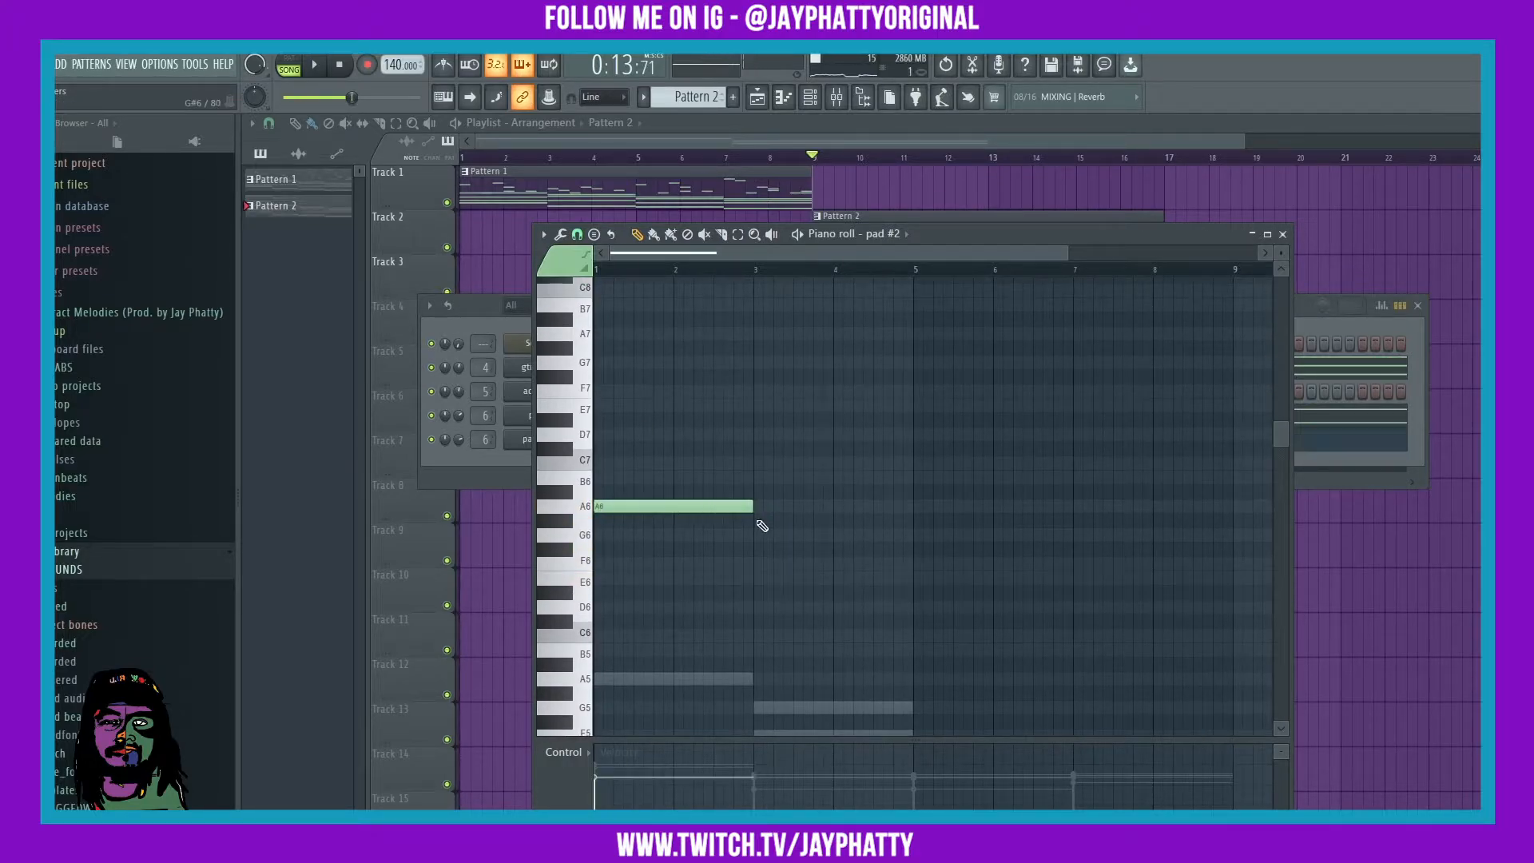
pyautogui.press('space')
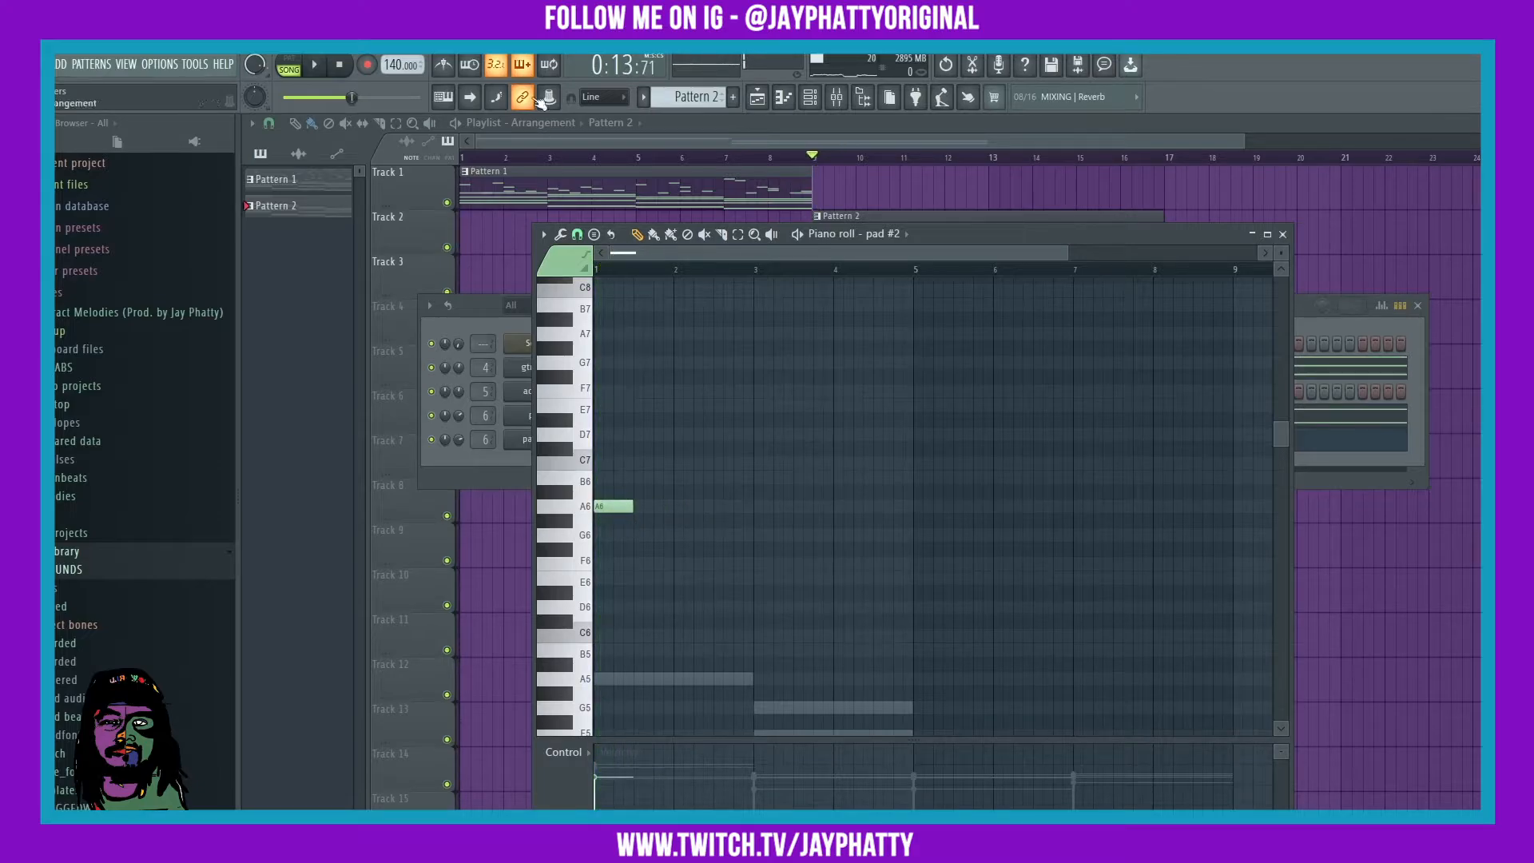
# Try continuing the opening A6 of pad #2 with short B6 and G6 notes in bar 1 during playback.
pyautogui.scroll(1, 631, 506)
pyautogui.click(615, 517)
pyautogui.click(635, 520)
pyautogui.press('space')
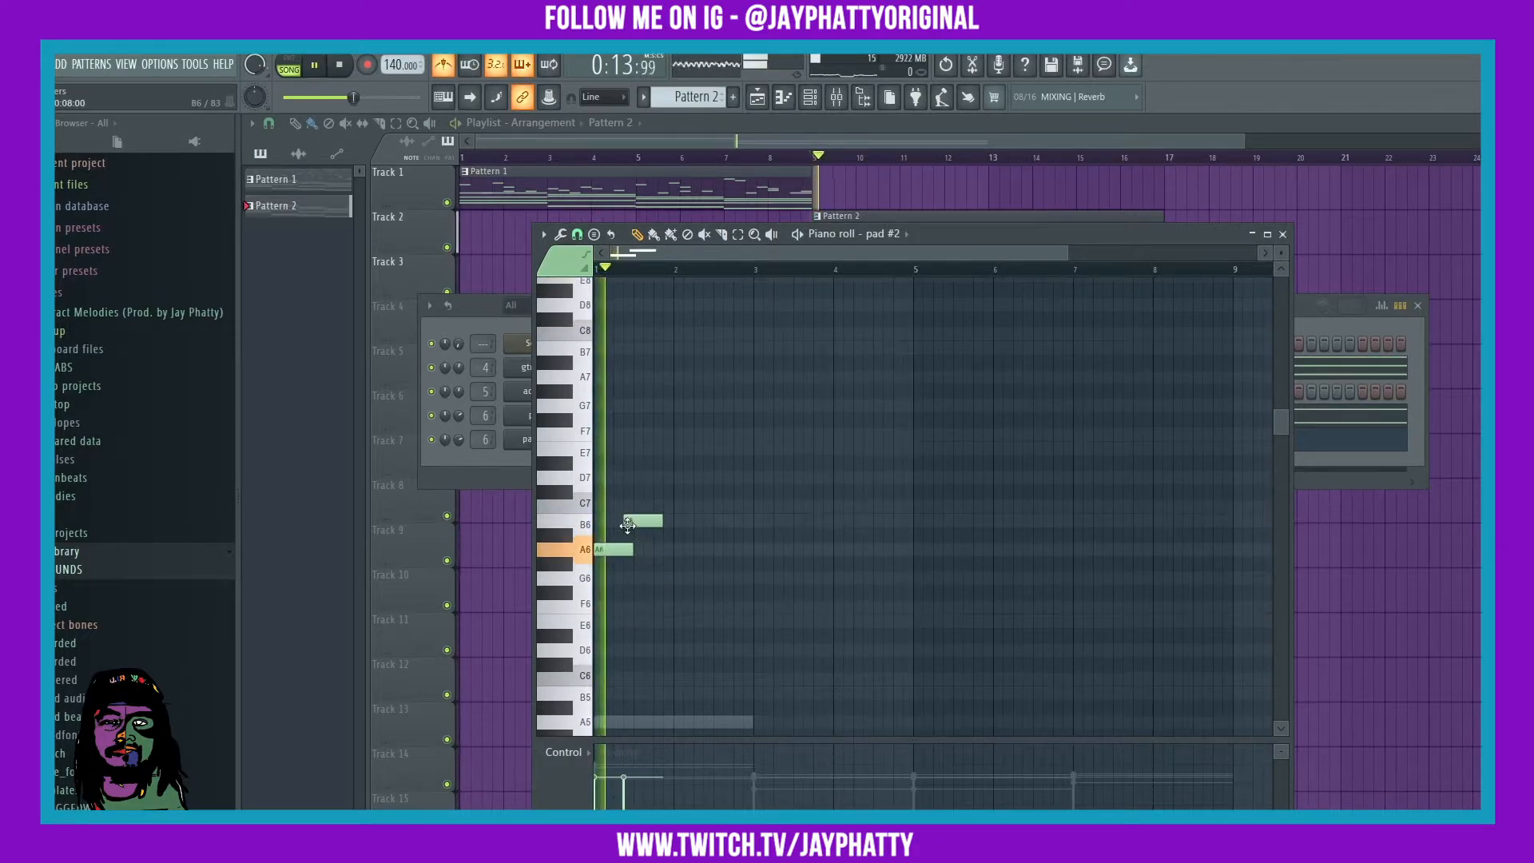
pyautogui.click(661, 577)
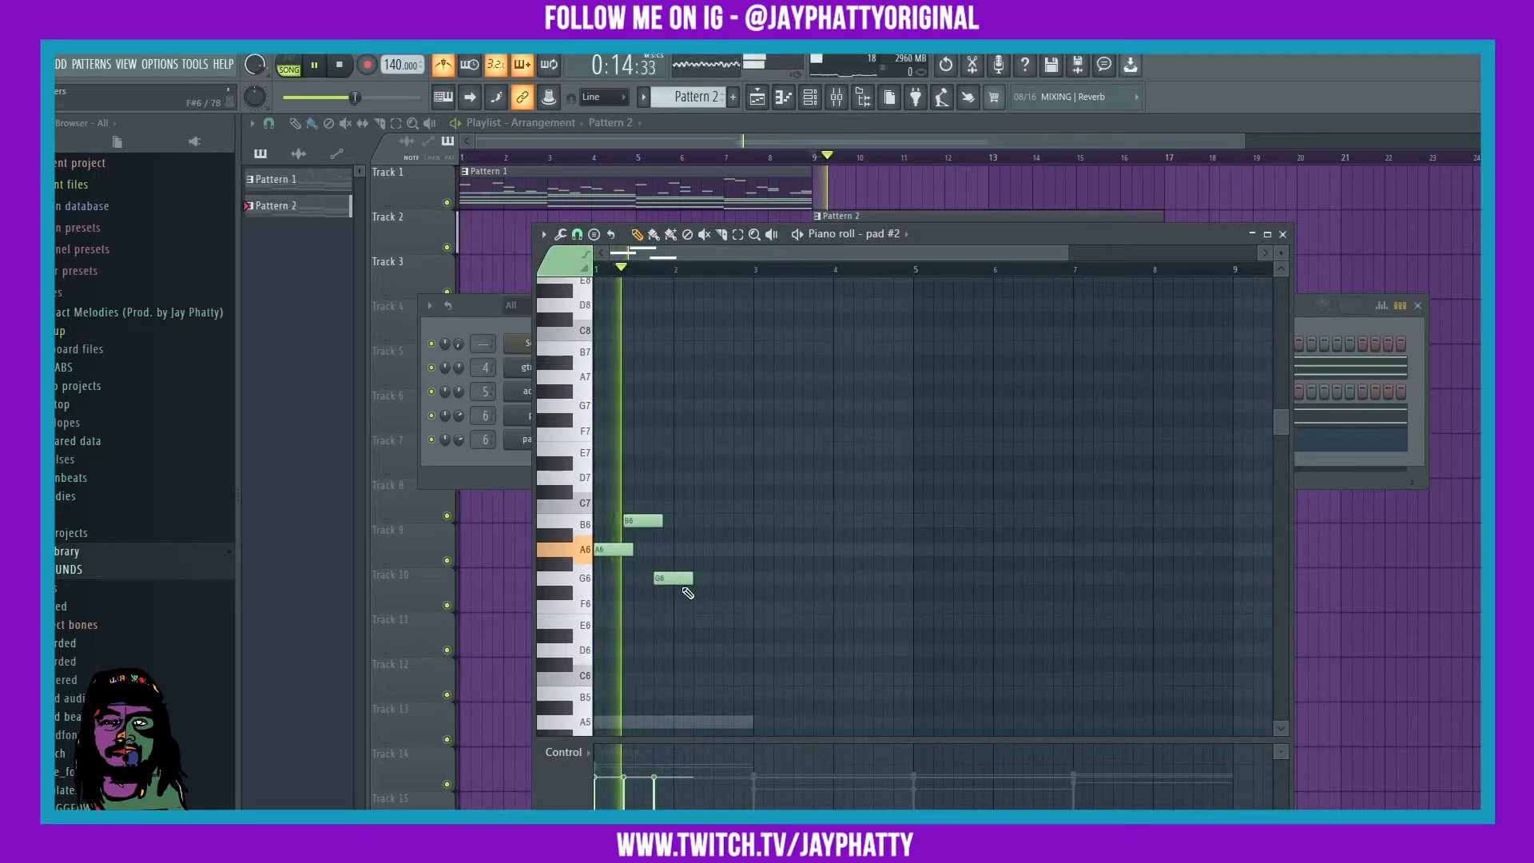
pyautogui.click(682, 606)
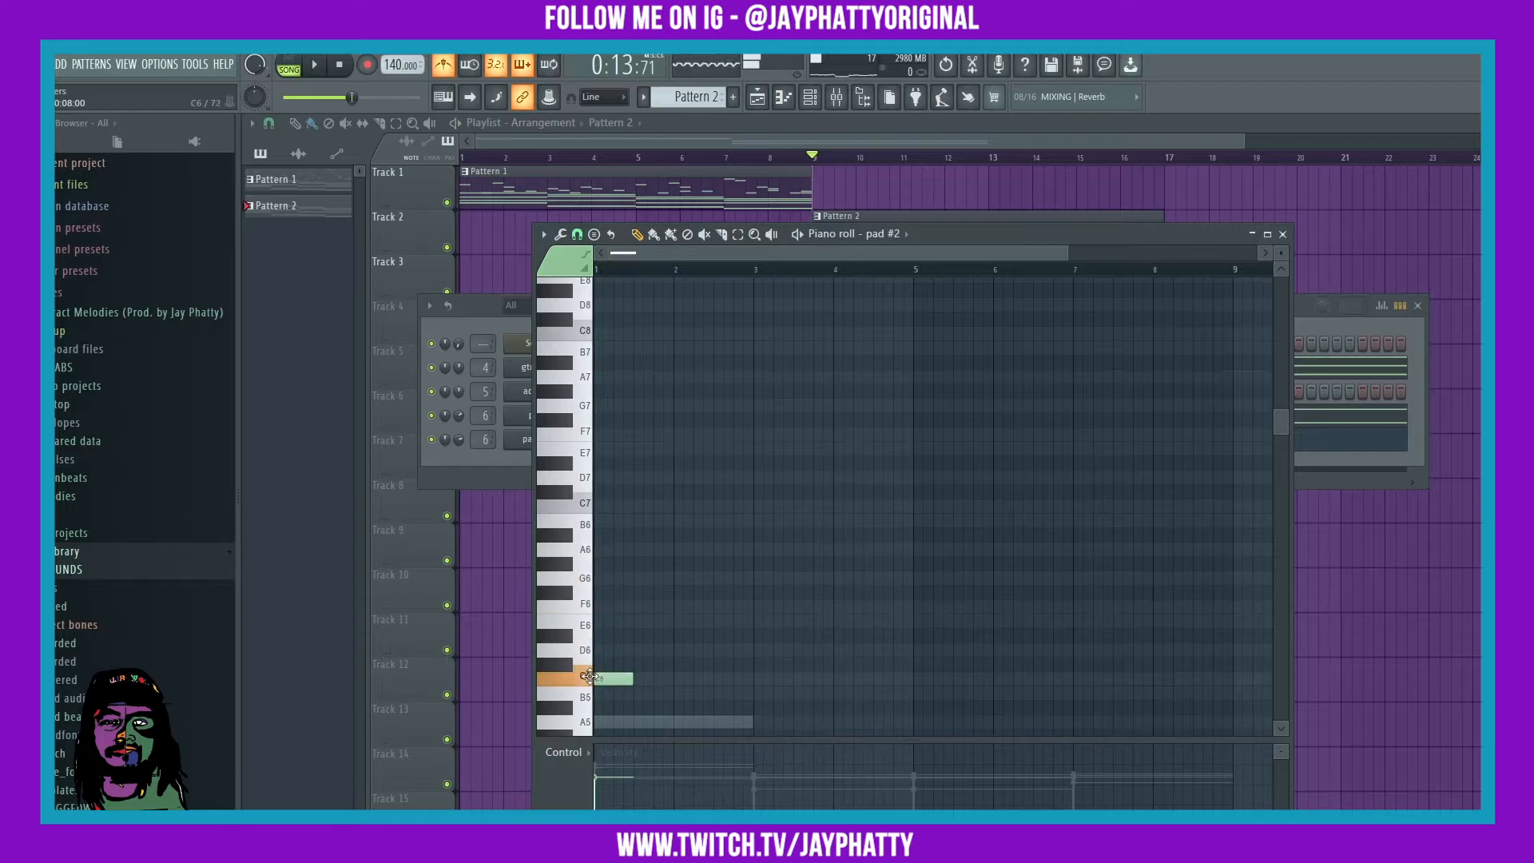
# Continue pad #2's melody after the opening C6 with half-bar D6, B5, F6 and E6 notes to complete a two-bar phrase.
pyautogui.click(639, 650)
pyautogui.click(687, 650)
pyautogui.rightClick(683, 651)
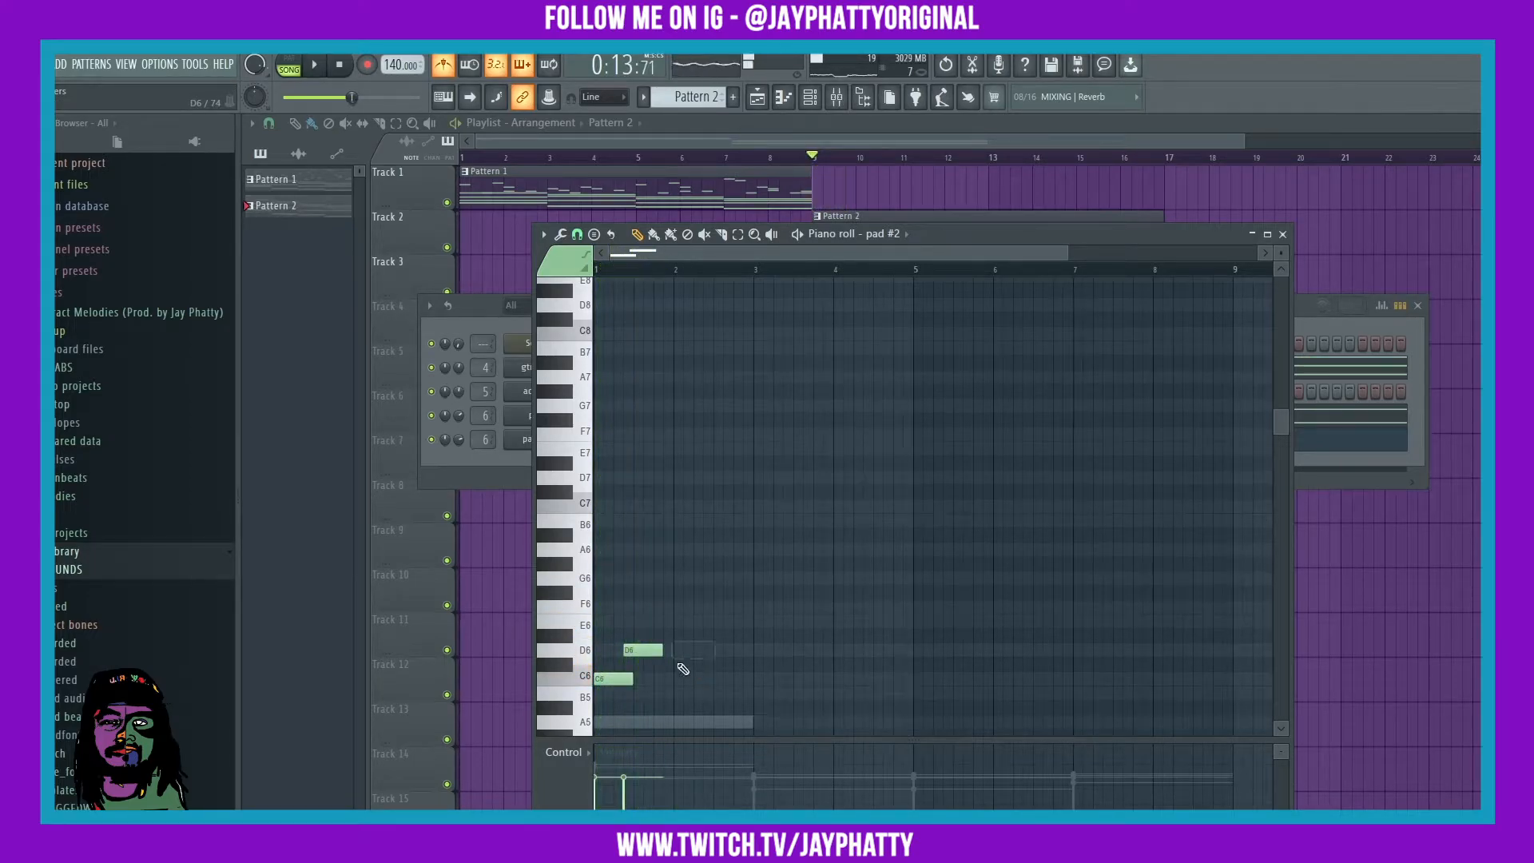
pyautogui.click(659, 693)
pyautogui.click(688, 650)
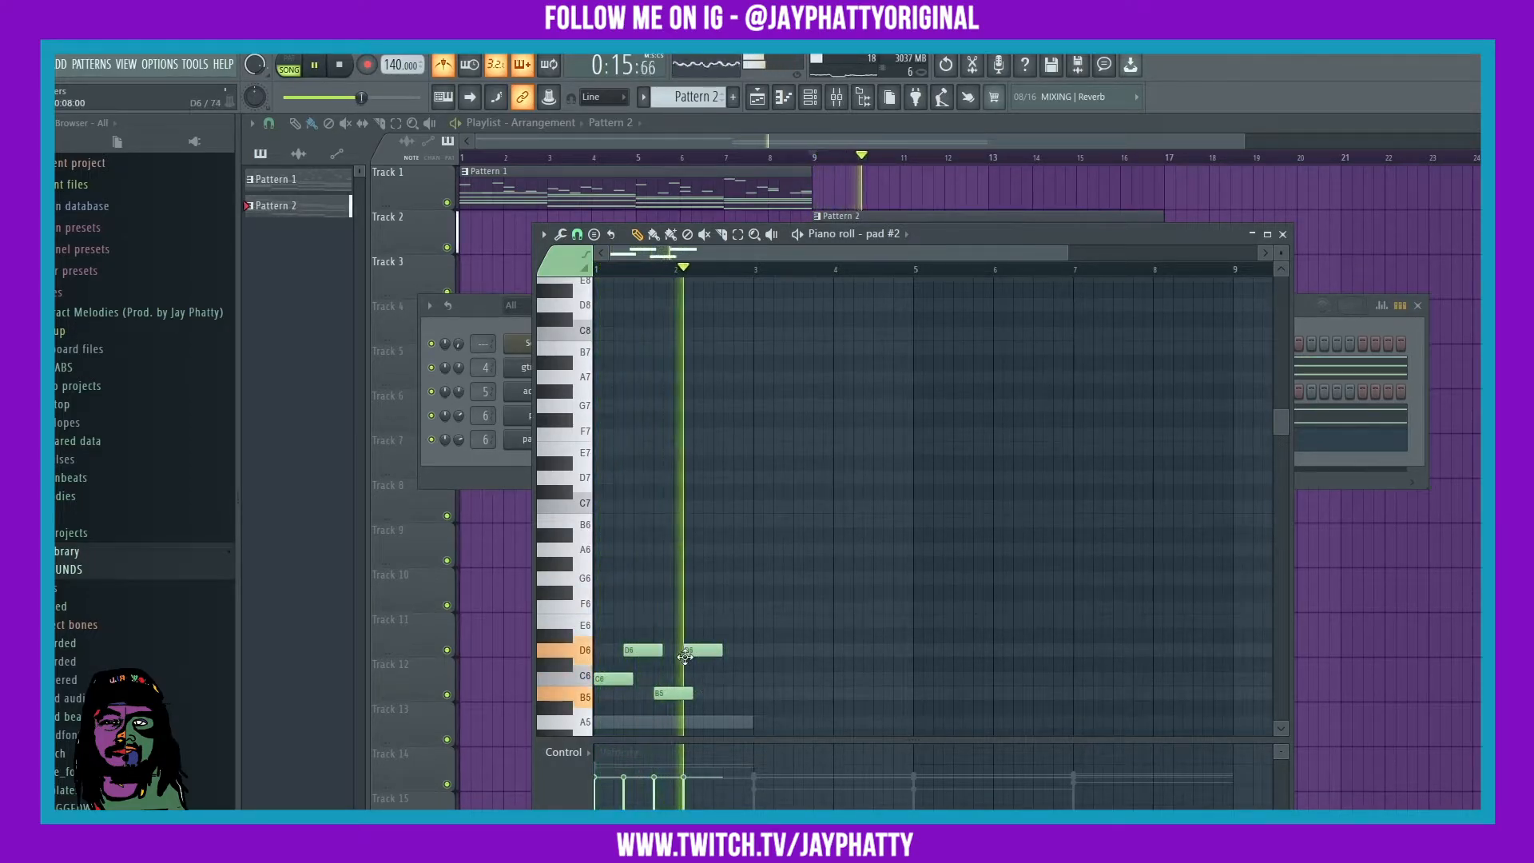
pyautogui.press('space')
pyautogui.press('space')
pyautogui.moveTo(715, 649); pyautogui.dragTo(715, 607)
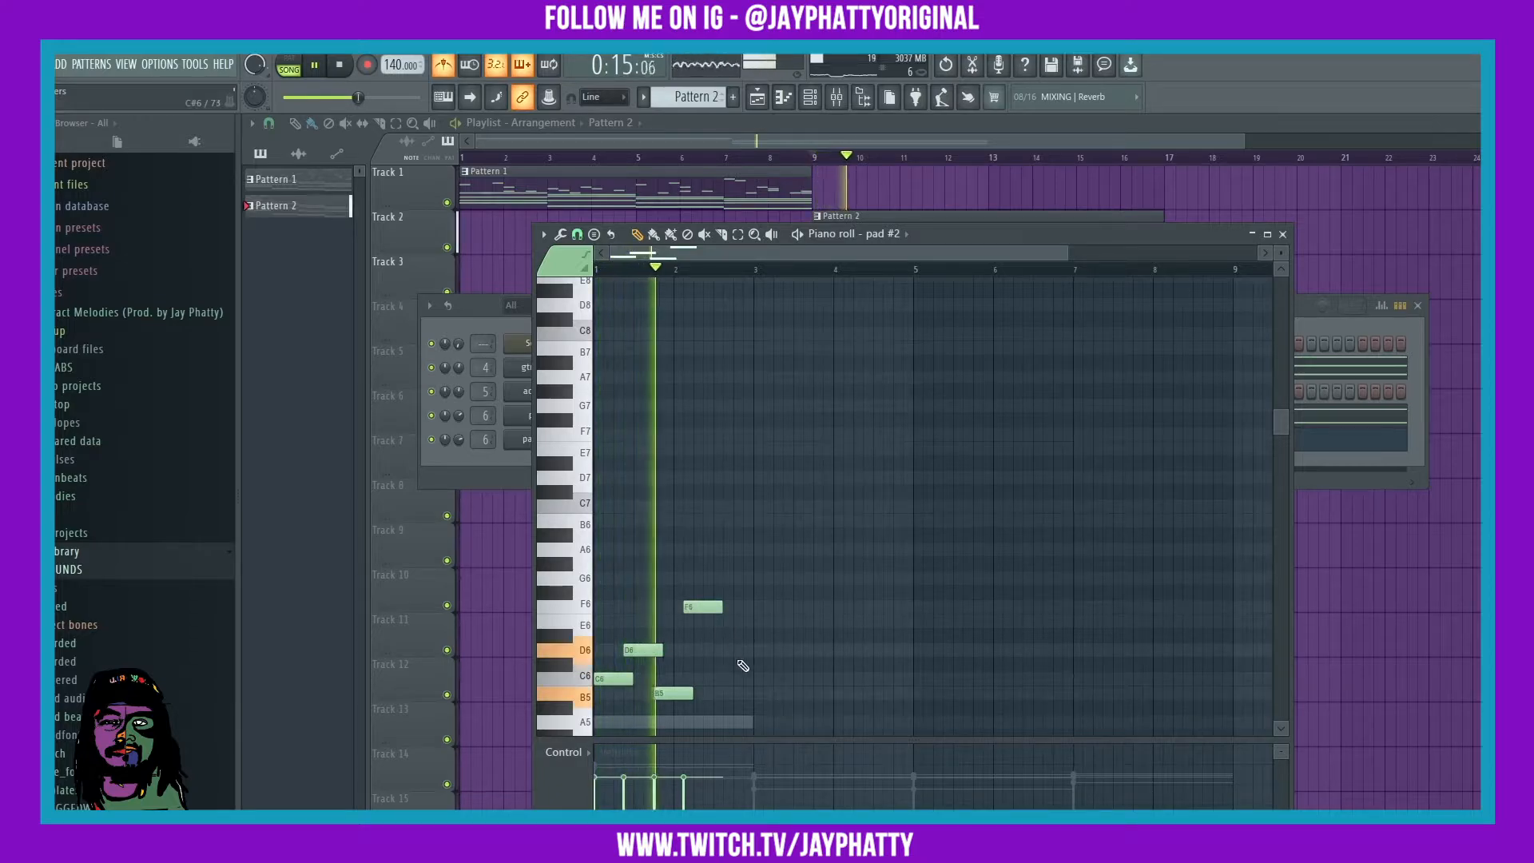
pyautogui.click(723, 622)
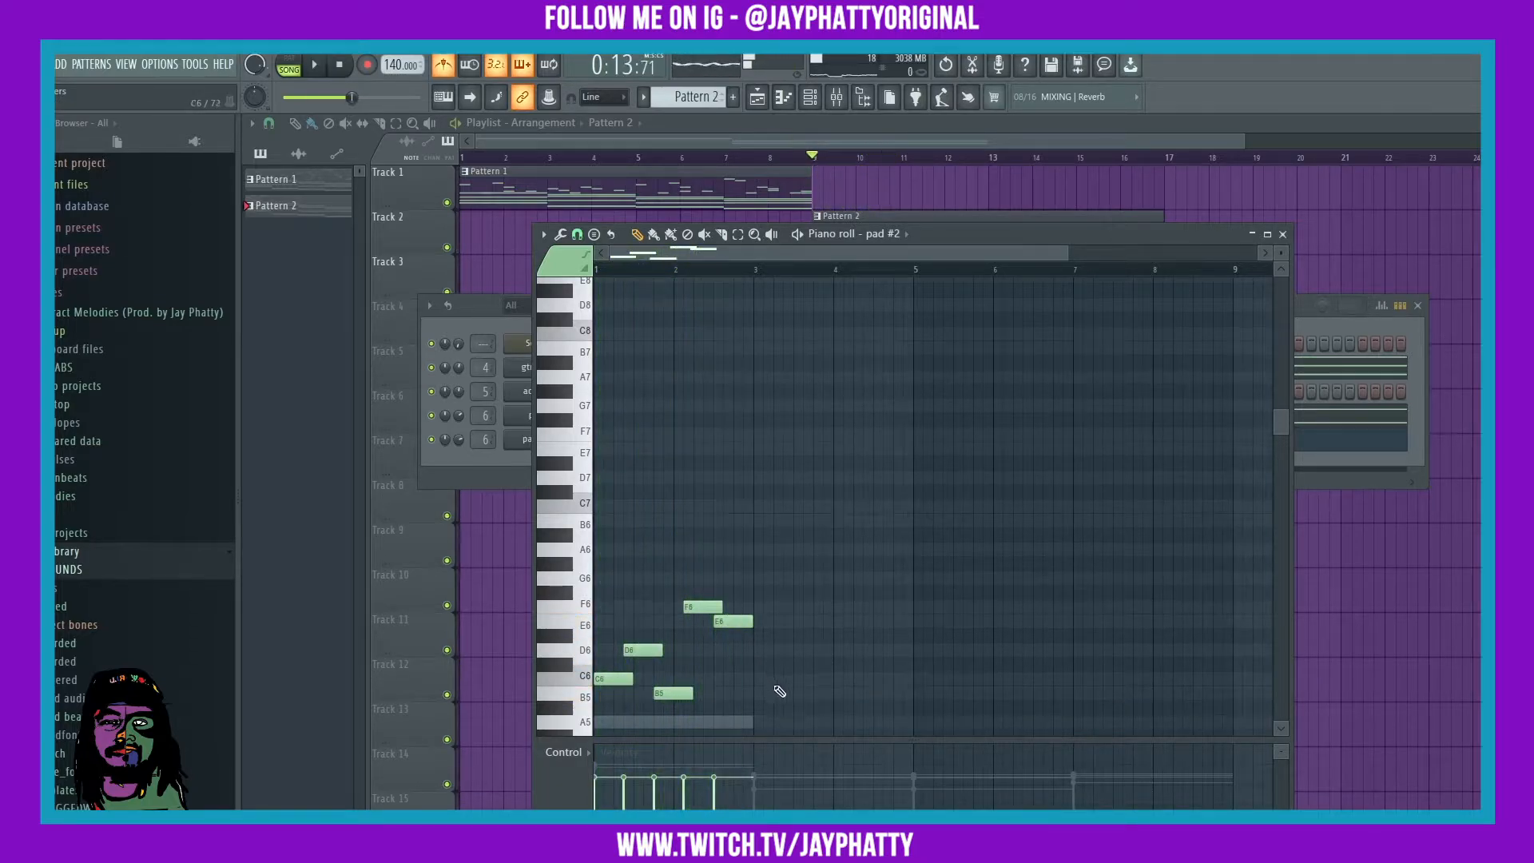
# Duplicate the two-bar pad #2 phrase and align the copy with the start of bar 3.
pyautogui.hotkey('ctrl', 'a')
pyautogui.hotkey('ctrl', 'b')
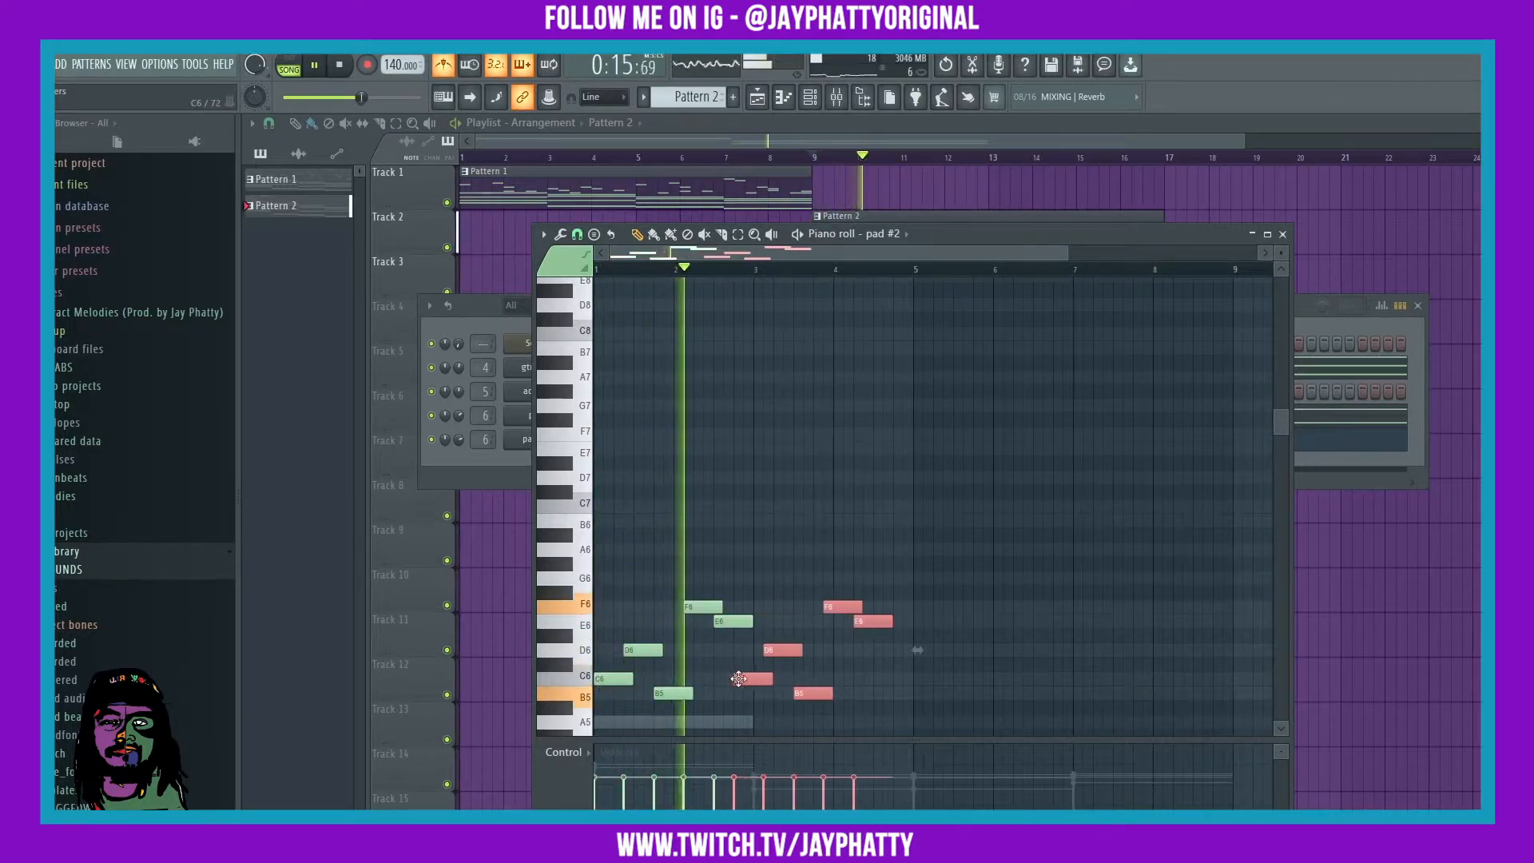
pyautogui.click(969, 702)
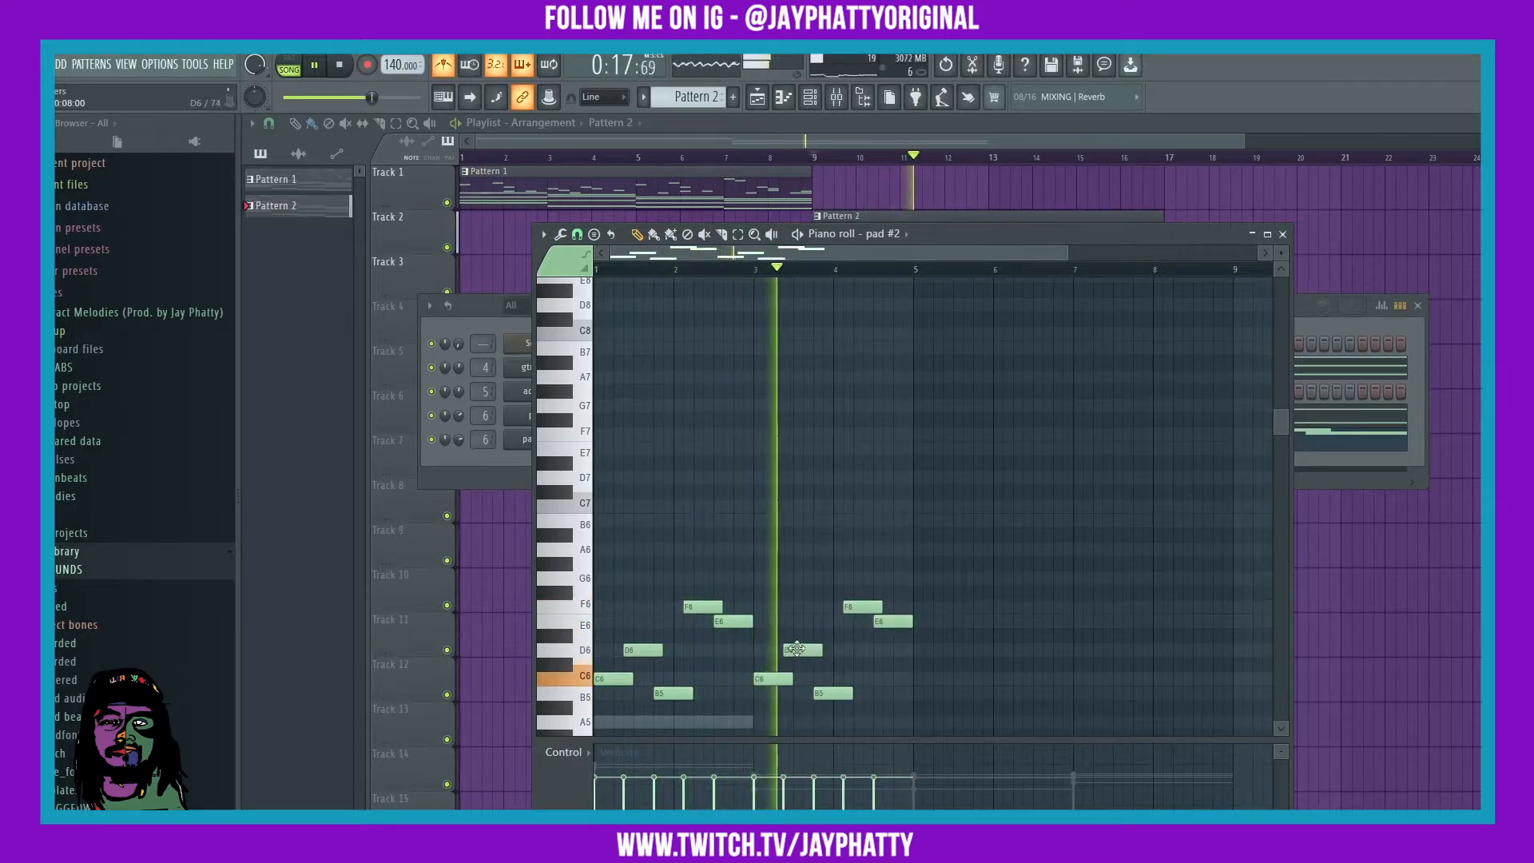
# Try replacing the D6 in the bar 3 phrase with an F6 during playback, and undo the change.
pyautogui.click(805, 562)
pyautogui.press('space')
pyautogui.press('space')
pyautogui.moveTo(805, 562); pyautogui.dragTo(806, 622)
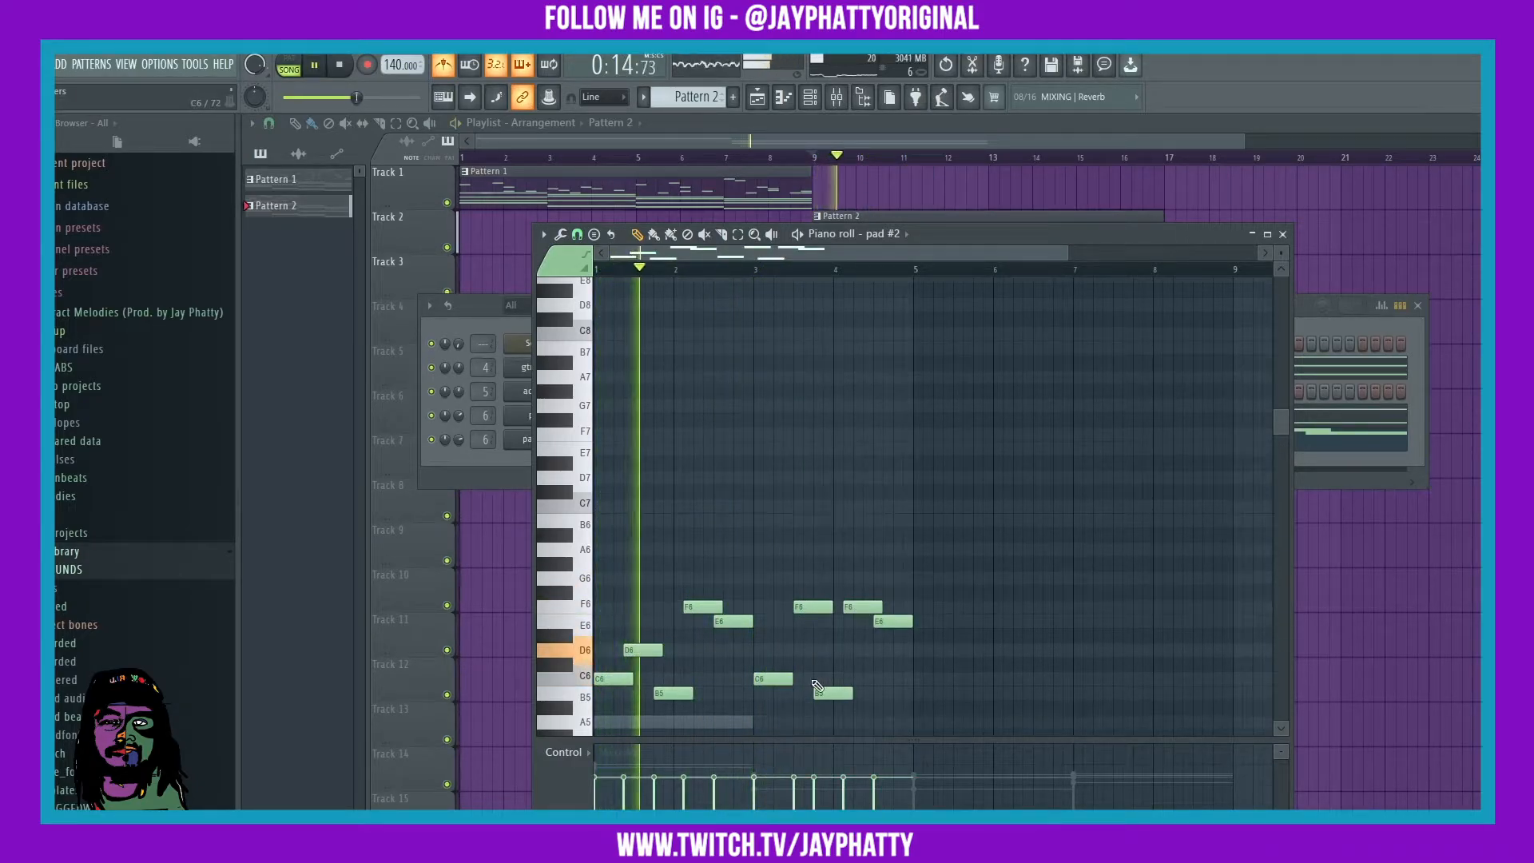
pyautogui.hotkey('ctrl', 'z')
# Shorten the E6 at the end of bar 4 and finish the phrase with a short G6.
pyautogui.moveTo(911, 621); pyautogui.dragTo(893, 623)
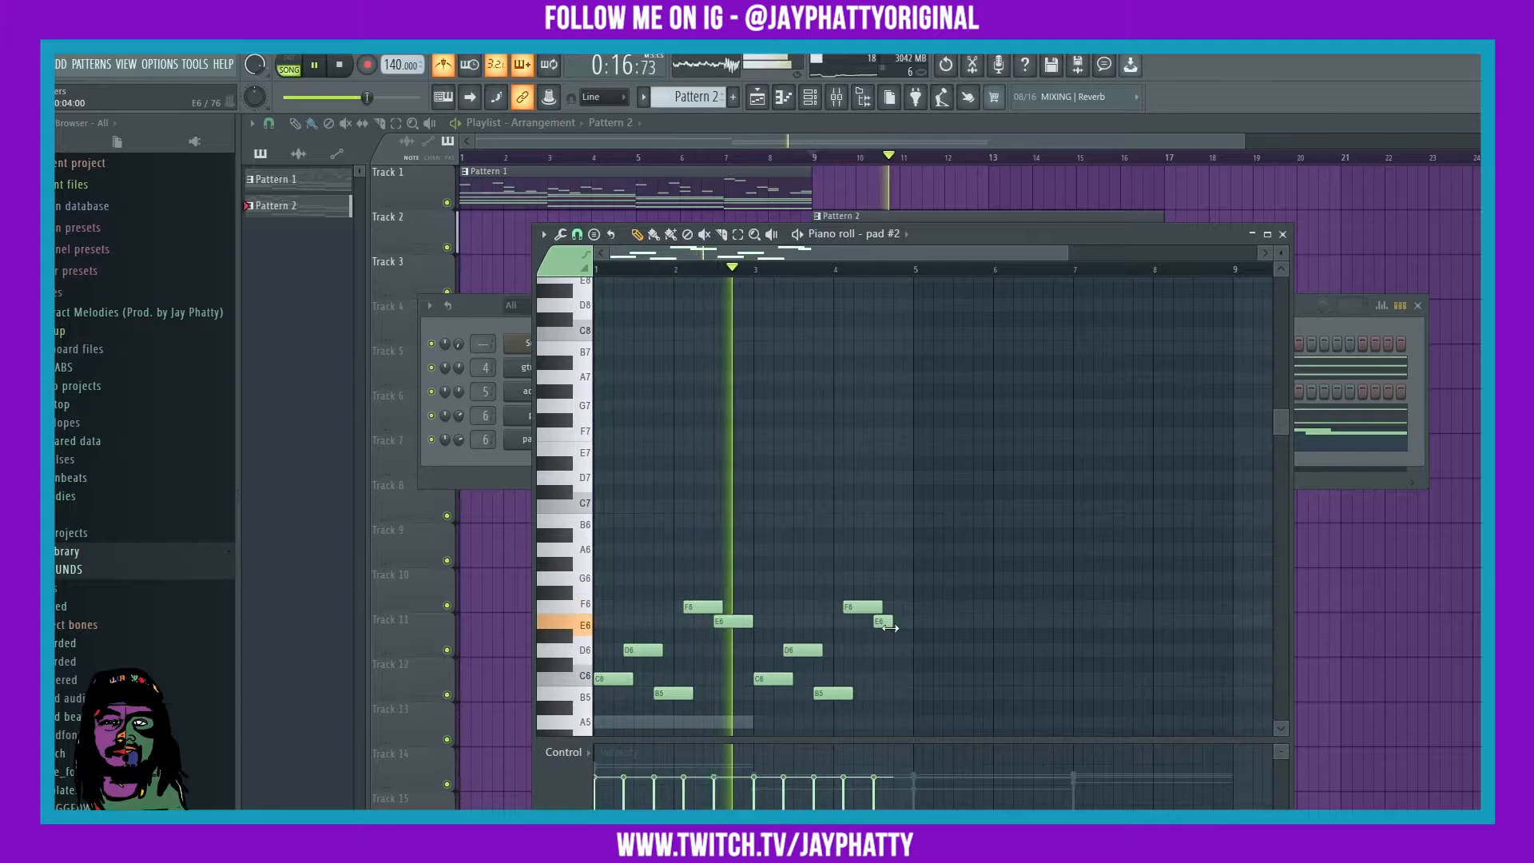
pyautogui.click(895, 652)
pyautogui.scroll(-3, 967, 687)
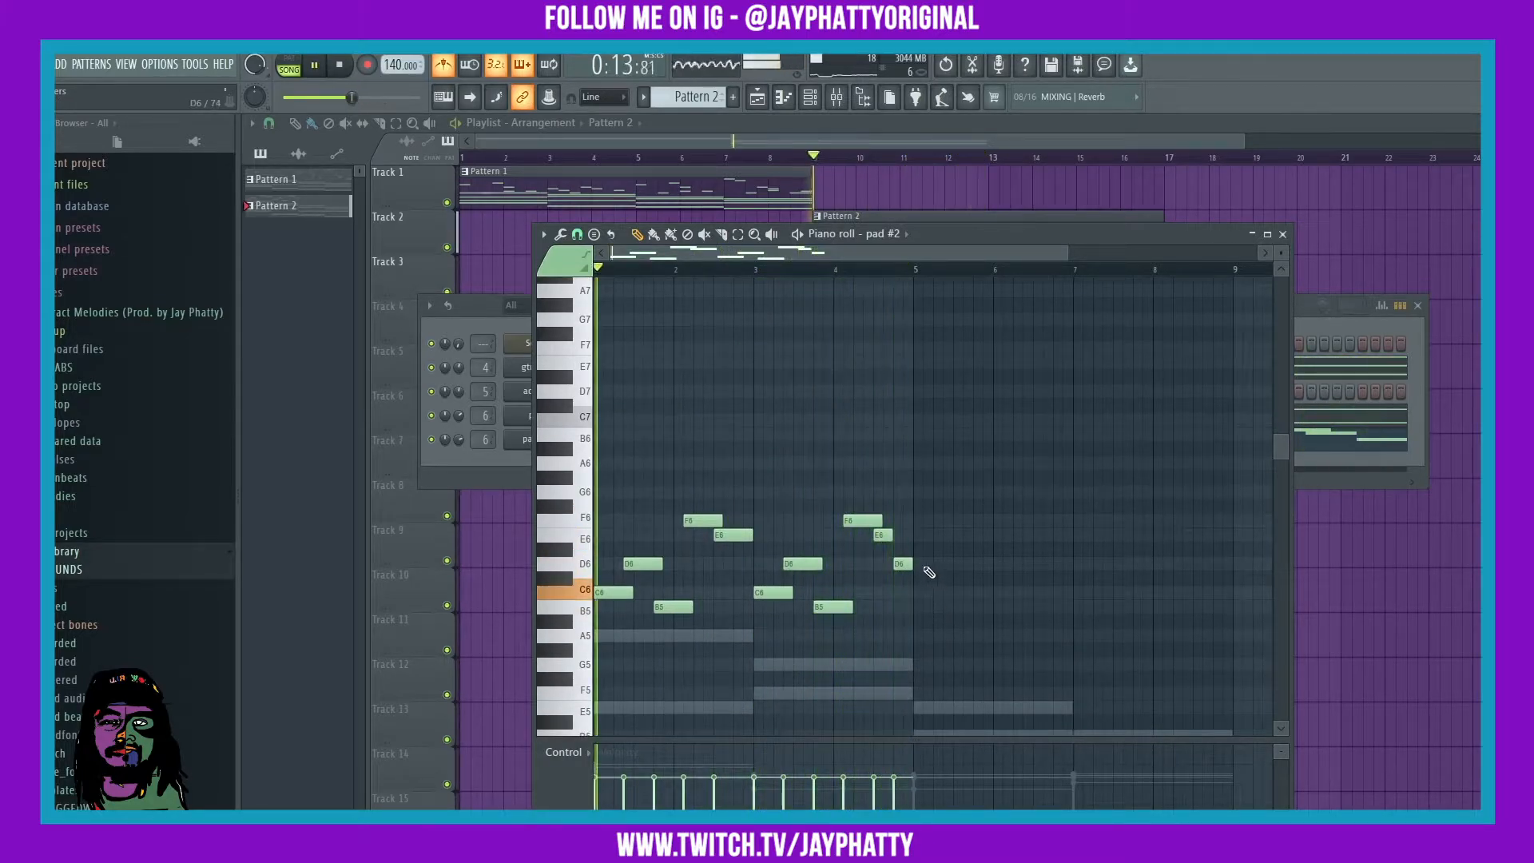
pyautogui.moveTo(902, 564); pyautogui.dragTo(899, 490)
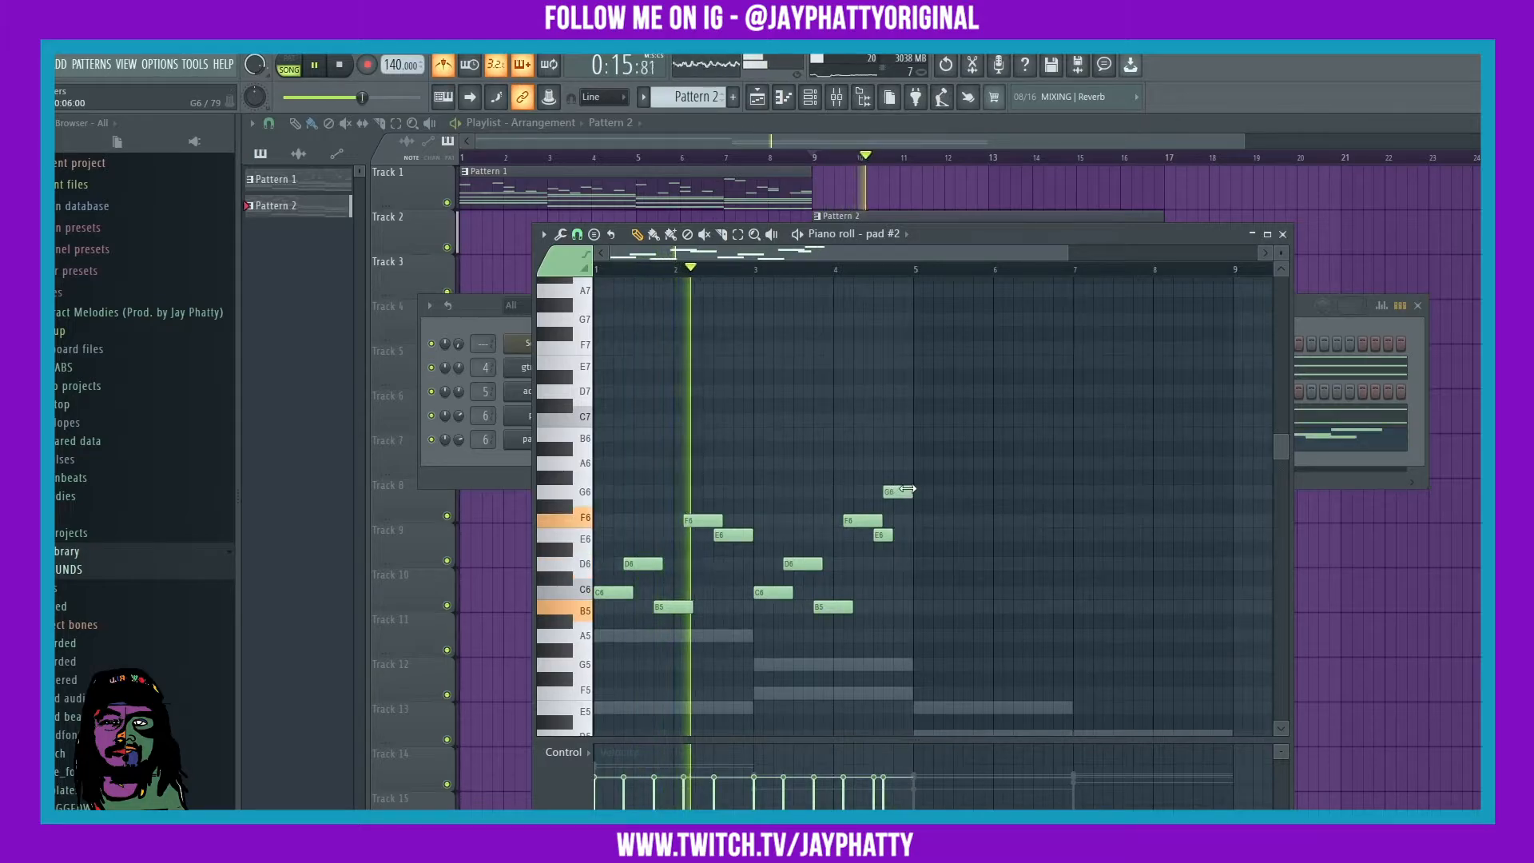
# Copy the four-bar melody into bars 5 to 8 and shorten the G6 closing bar 4.
pyautogui.moveTo(962, 654); pyautogui.dragTo(590, 473)
pyautogui.moveTo(618, 594); pyautogui.dragTo(936, 595)
pyautogui.click(958, 637)
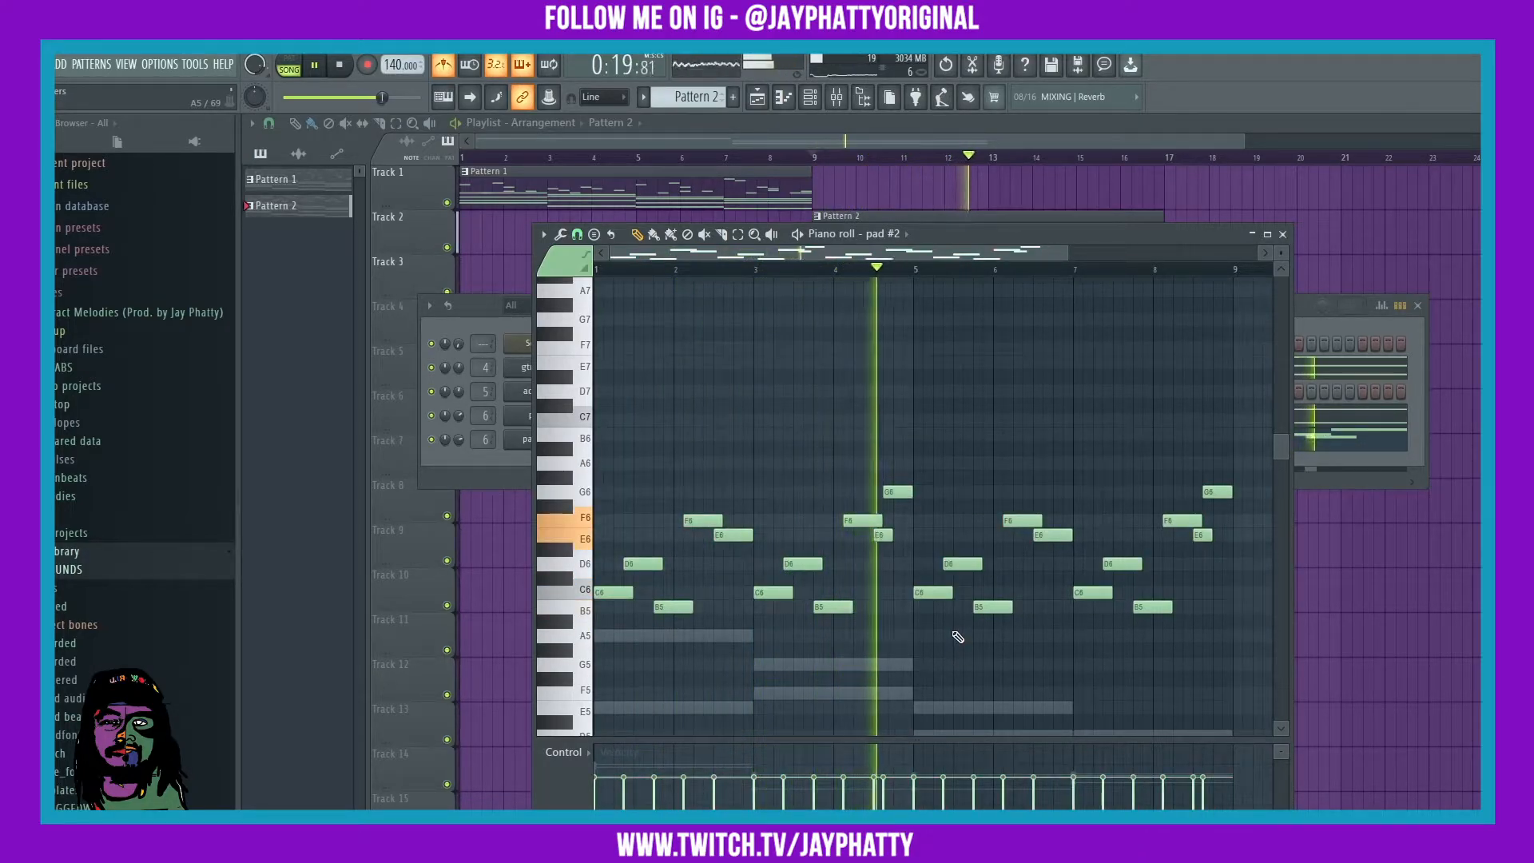
pyautogui.moveTo(918, 492)
pyautogui.mouseDown()
pyautogui.moveTo(931, 497)
pyautogui.moveTo(911, 492)
pyautogui.mouseUp()
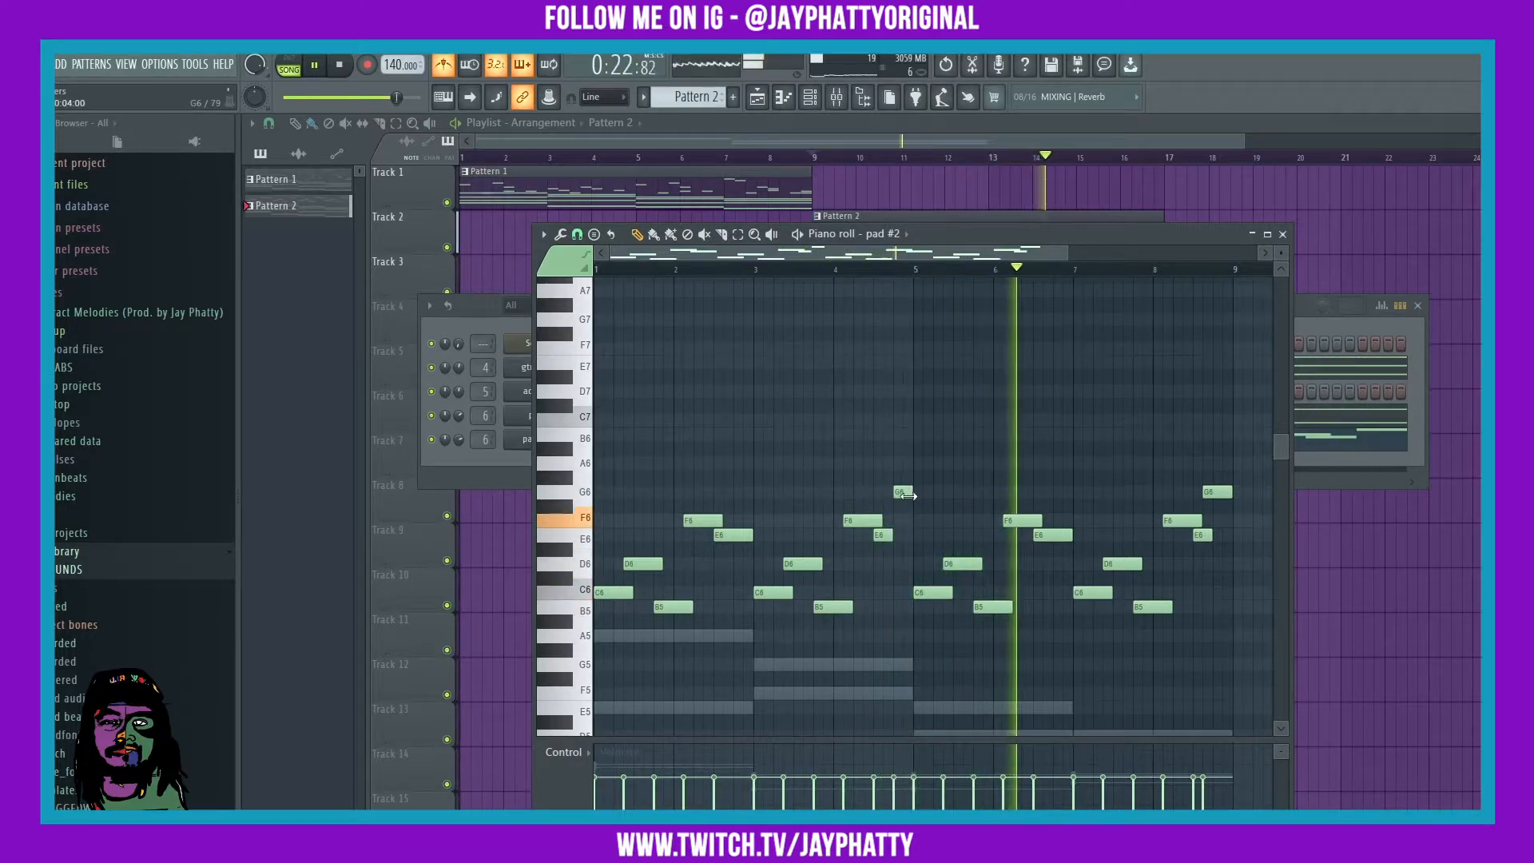
# Rework the end of bar 8 with a shorter E6, a short D6 and a closing C6 in place of the G6.
pyautogui.moveTo(1211, 536); pyautogui.dragTo(1203, 538)
pyautogui.click(1207, 566)
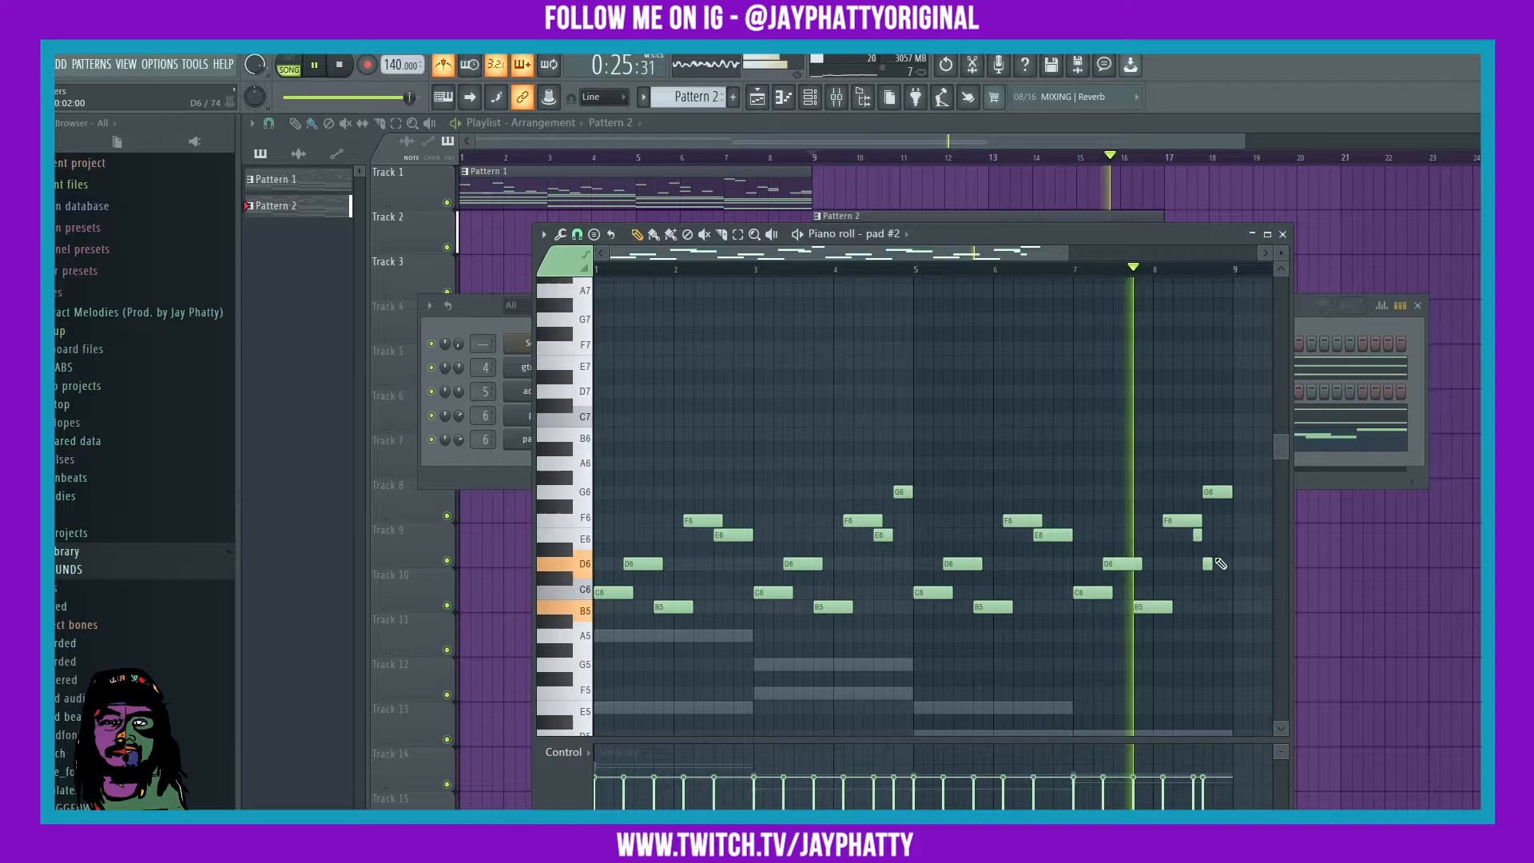
pyautogui.rightClick(1220, 494)
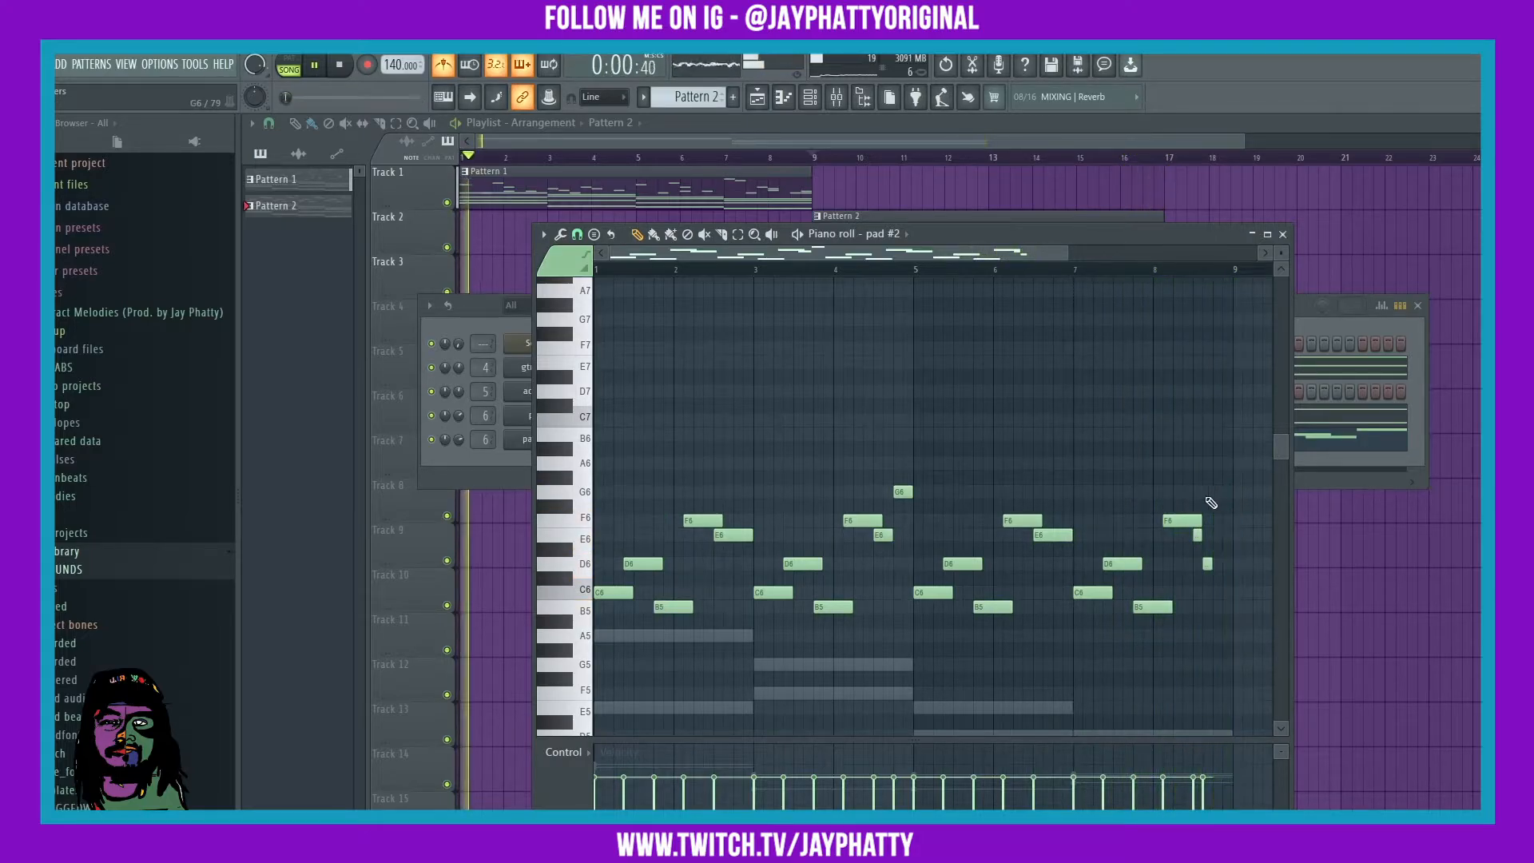
pyautogui.click(1073, 269)
pyautogui.click(1210, 521)
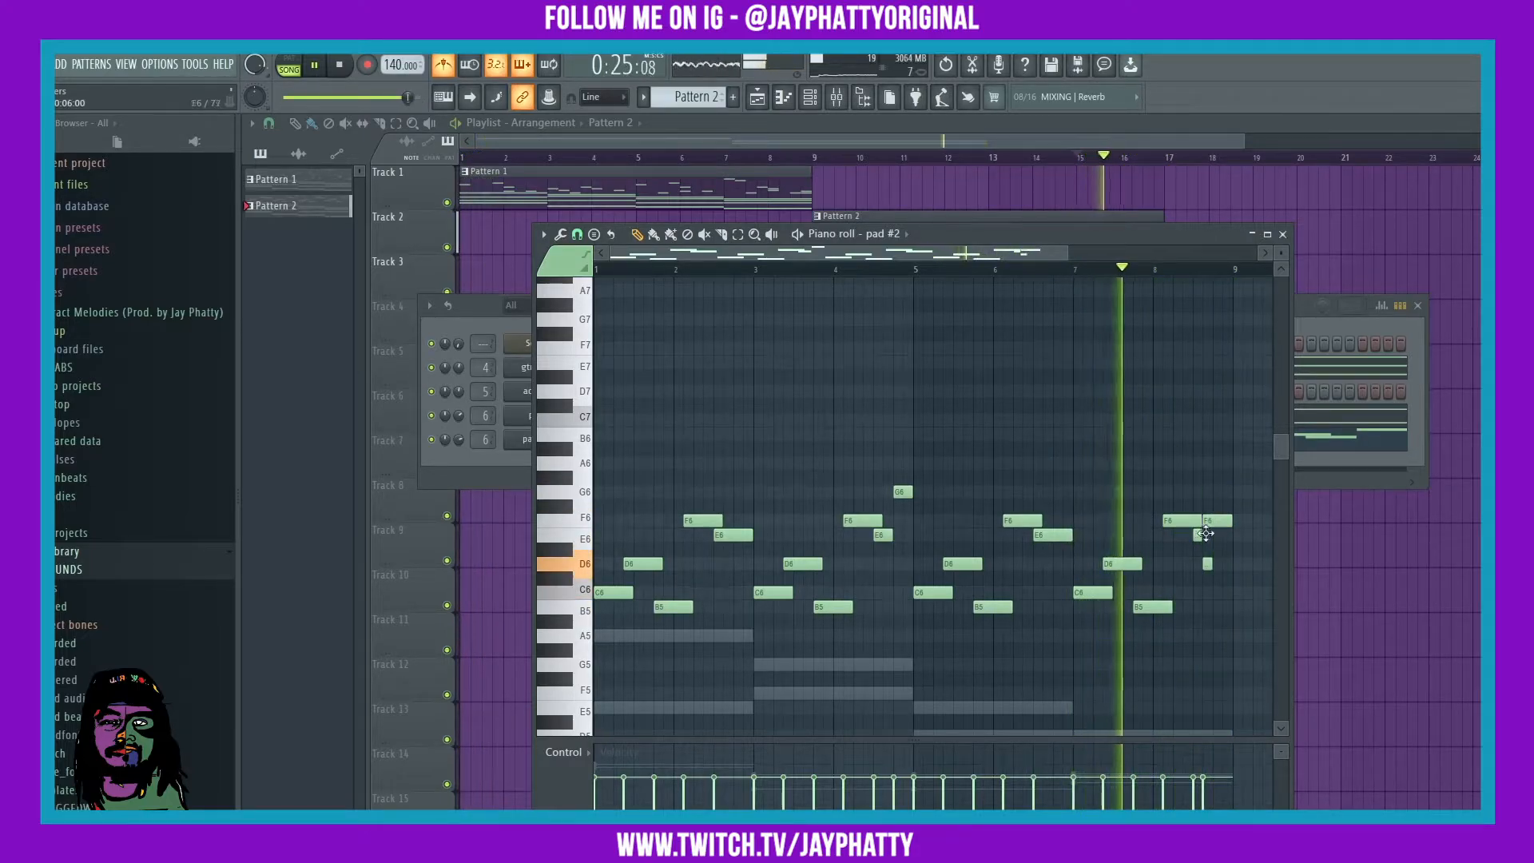
pyautogui.moveTo(1205, 533); pyautogui.dragTo(1232, 591)
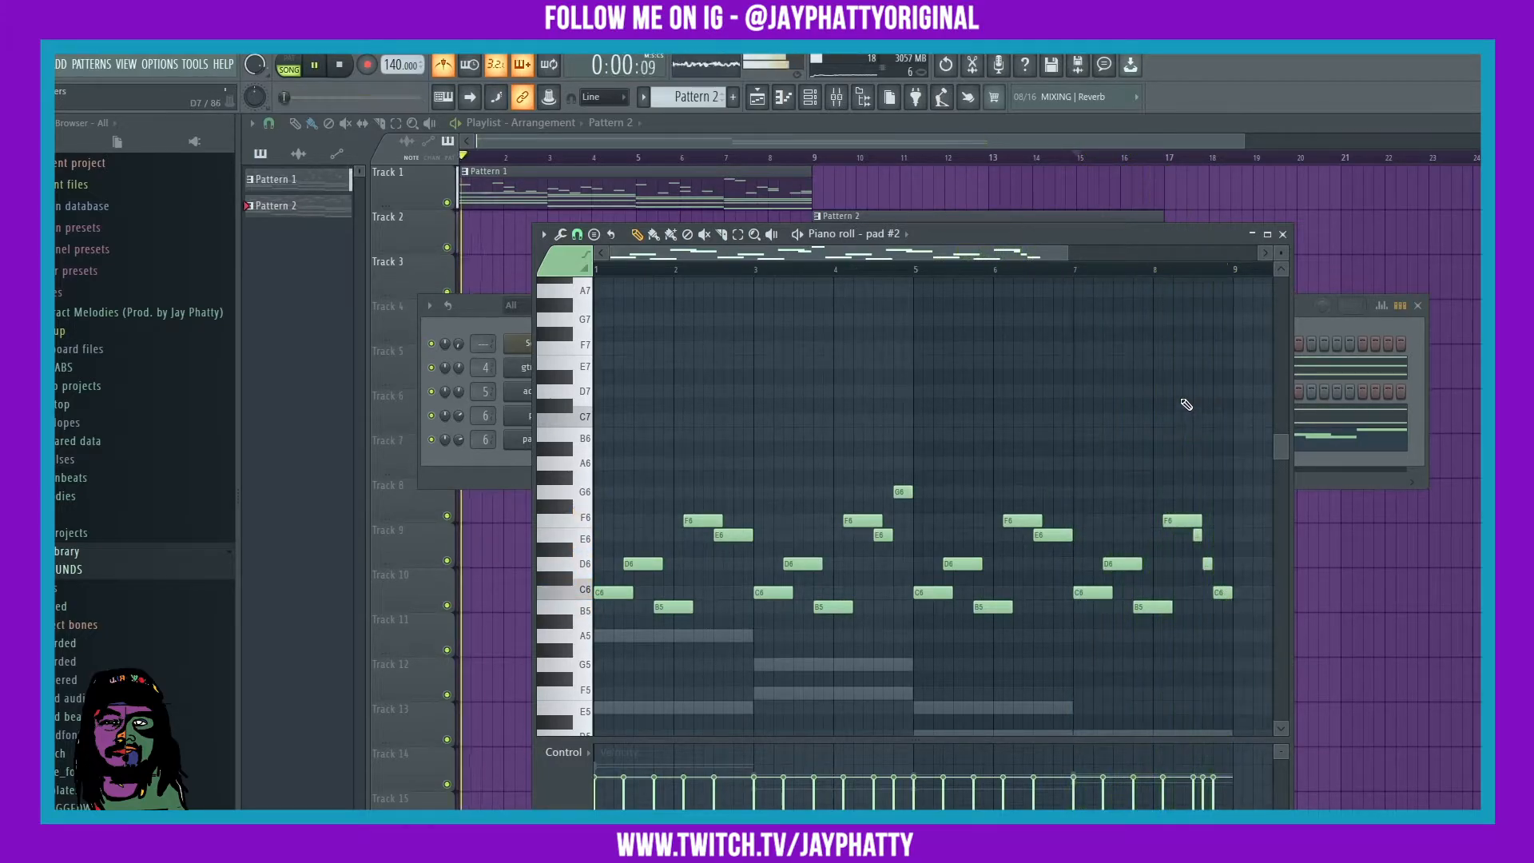
# Play the arrangement from bar 9, and adjust pad #2's volume and route it to mixer track 7.
pyautogui.press('F5')
pyautogui.click(814, 158)
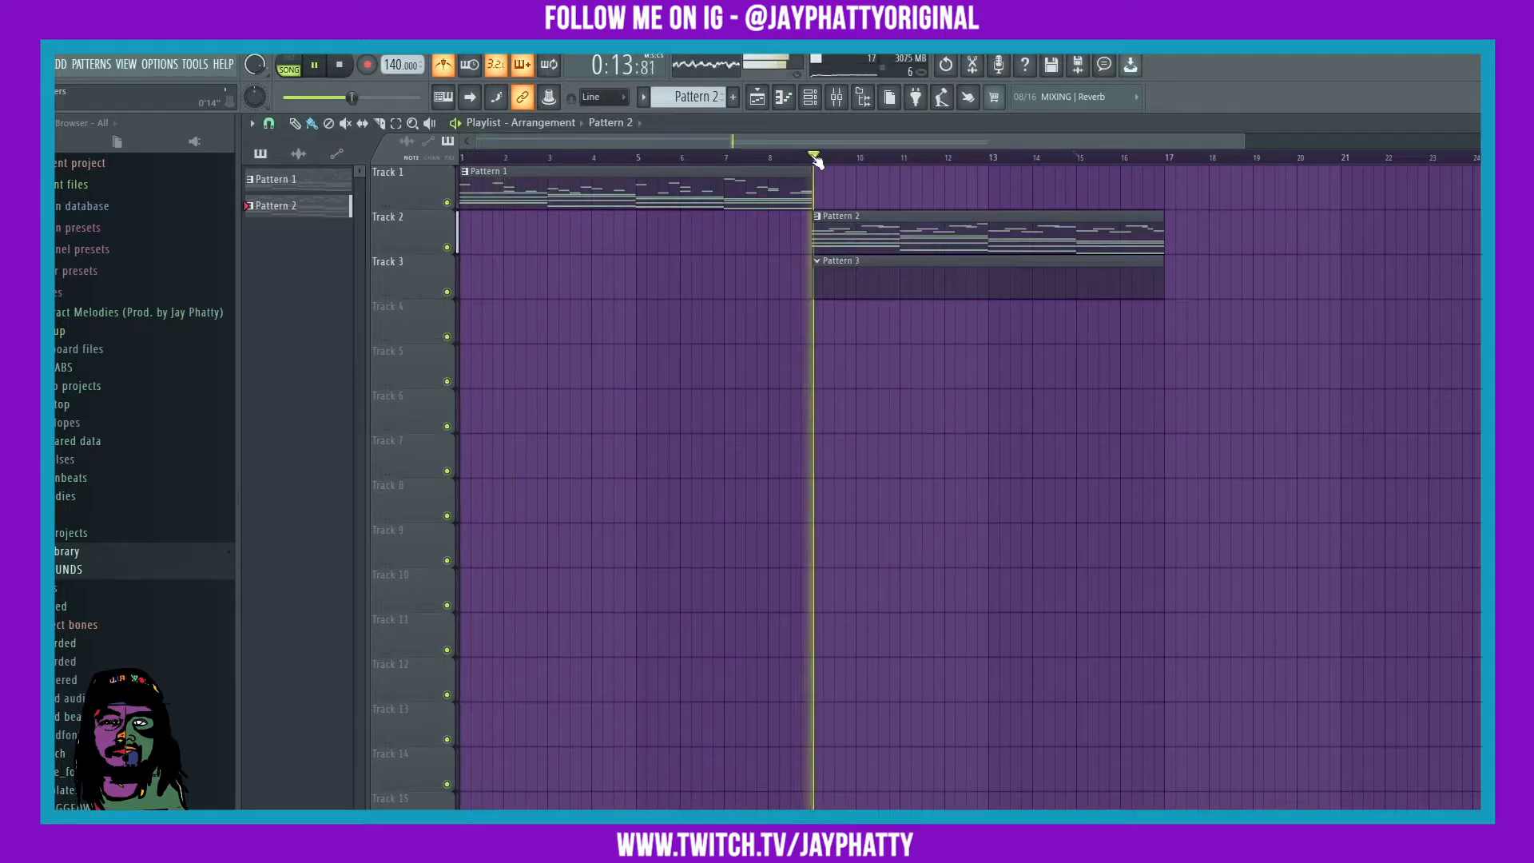
pyautogui.press('F6')
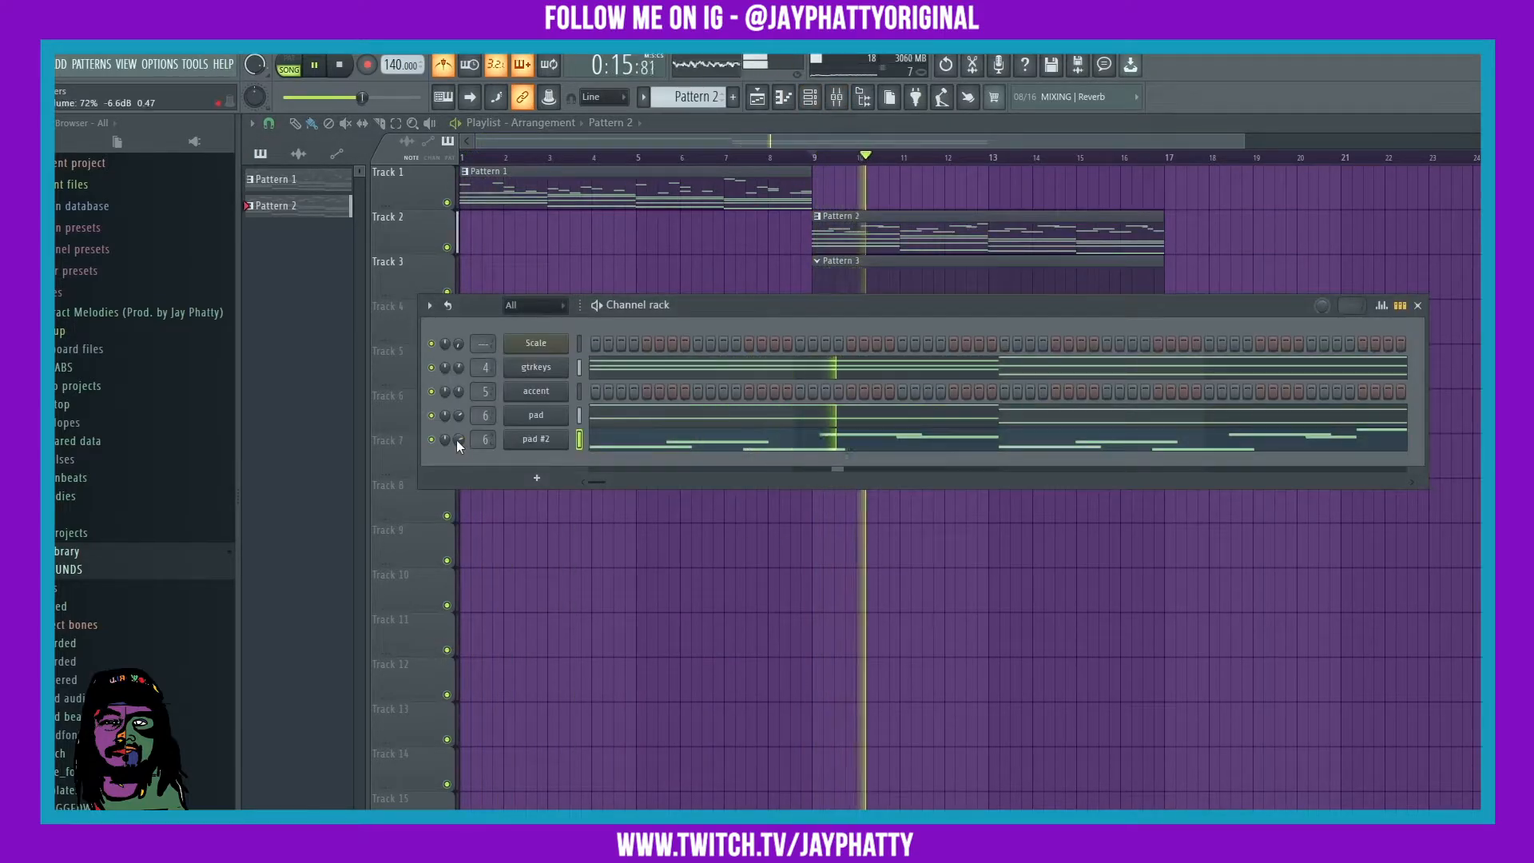
pyautogui.moveTo(458, 439); pyautogui.dragTo(457, 449)
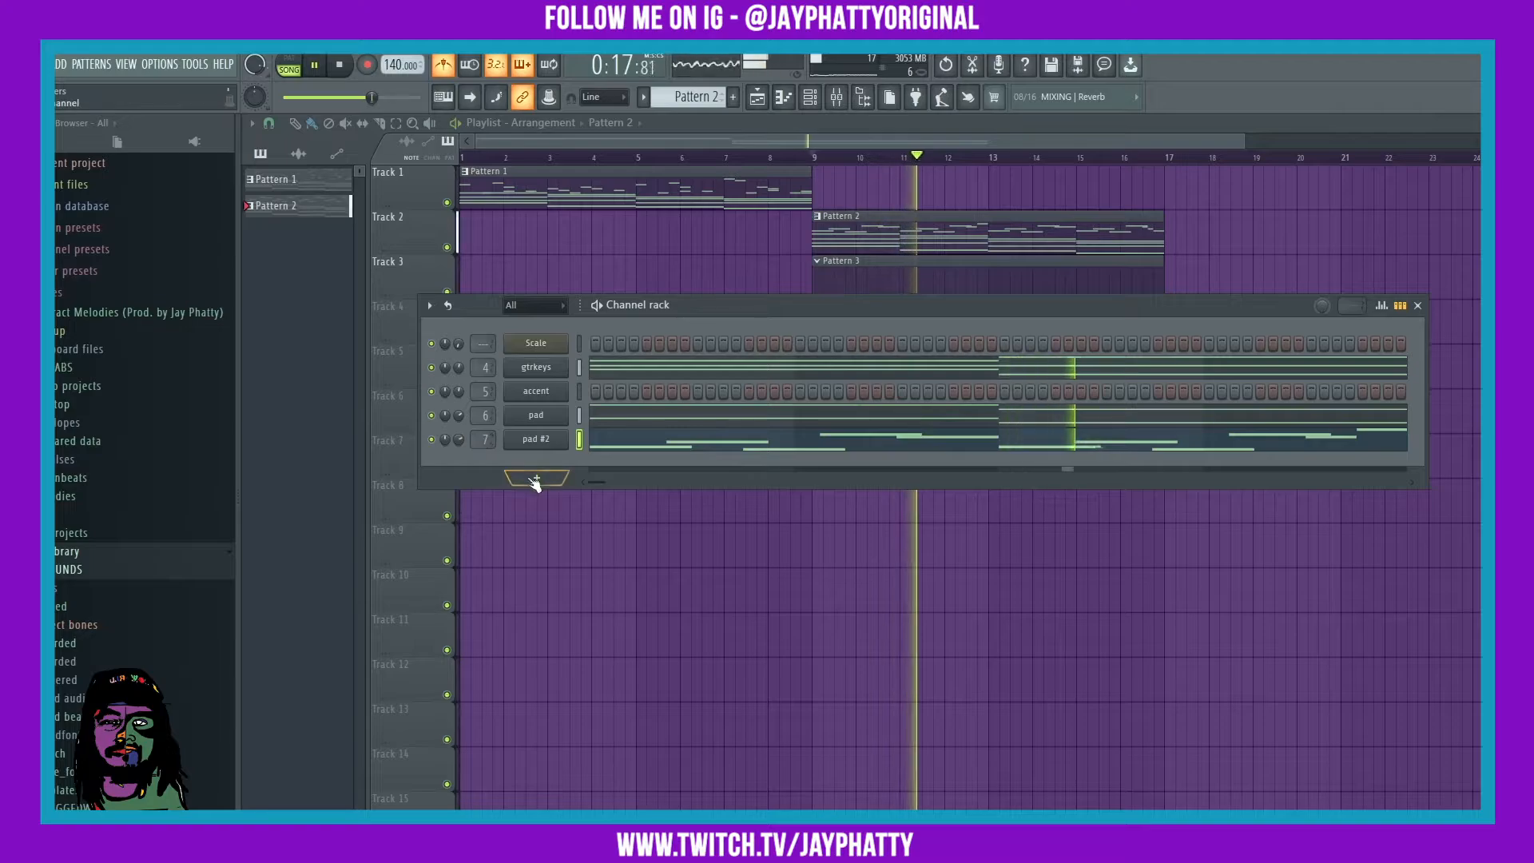
# Rename the pad #2 channel as flute and stop playback.
pyautogui.rightClick(527, 439)
pyautogui.click(615, 473)
pyautogui.write('flute')
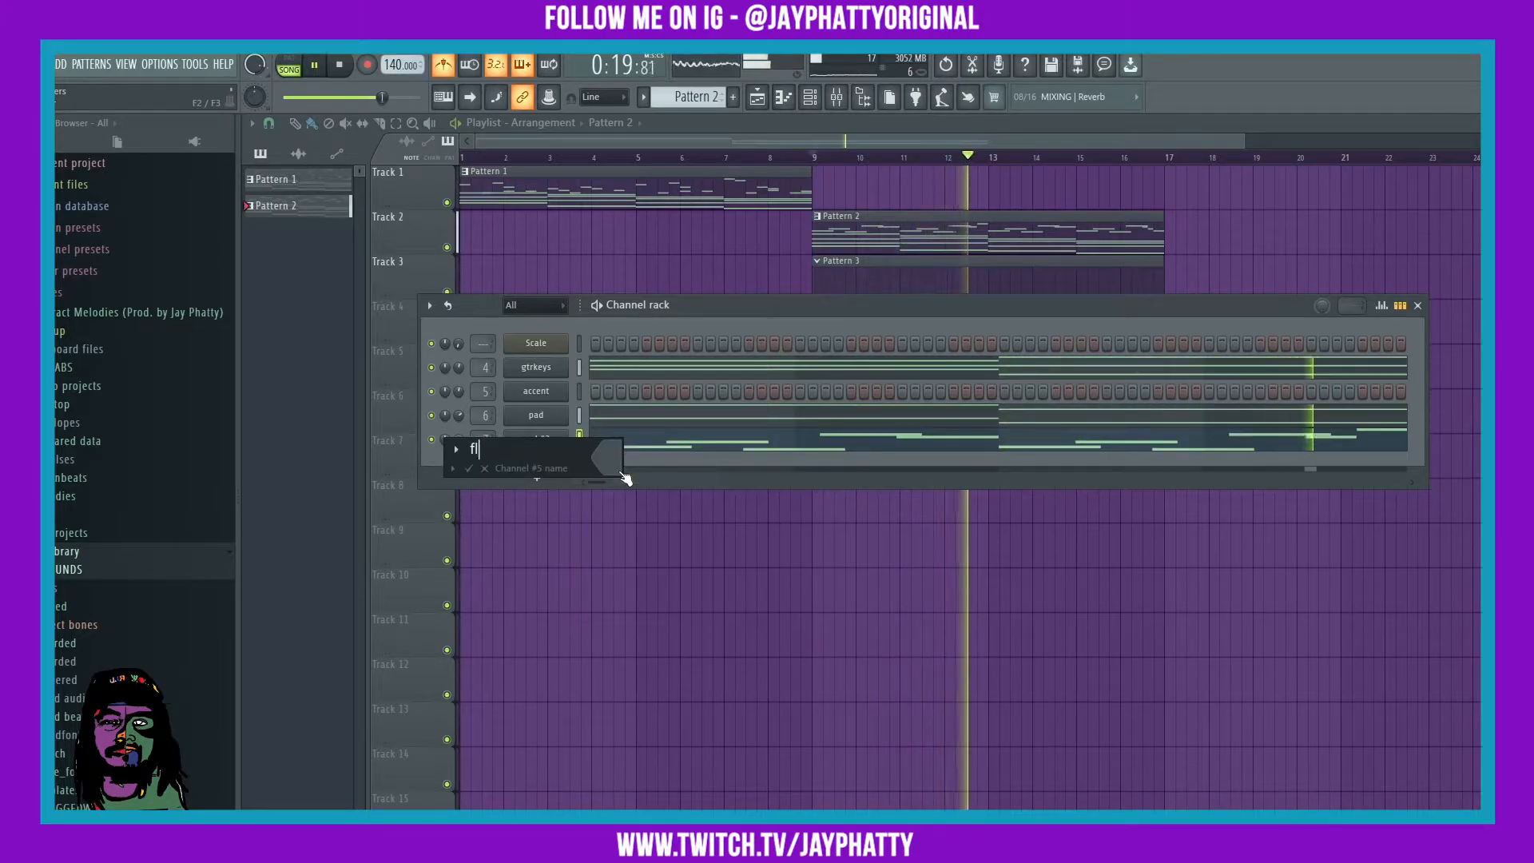
pyautogui.press('Return')
pyautogui.press('space')
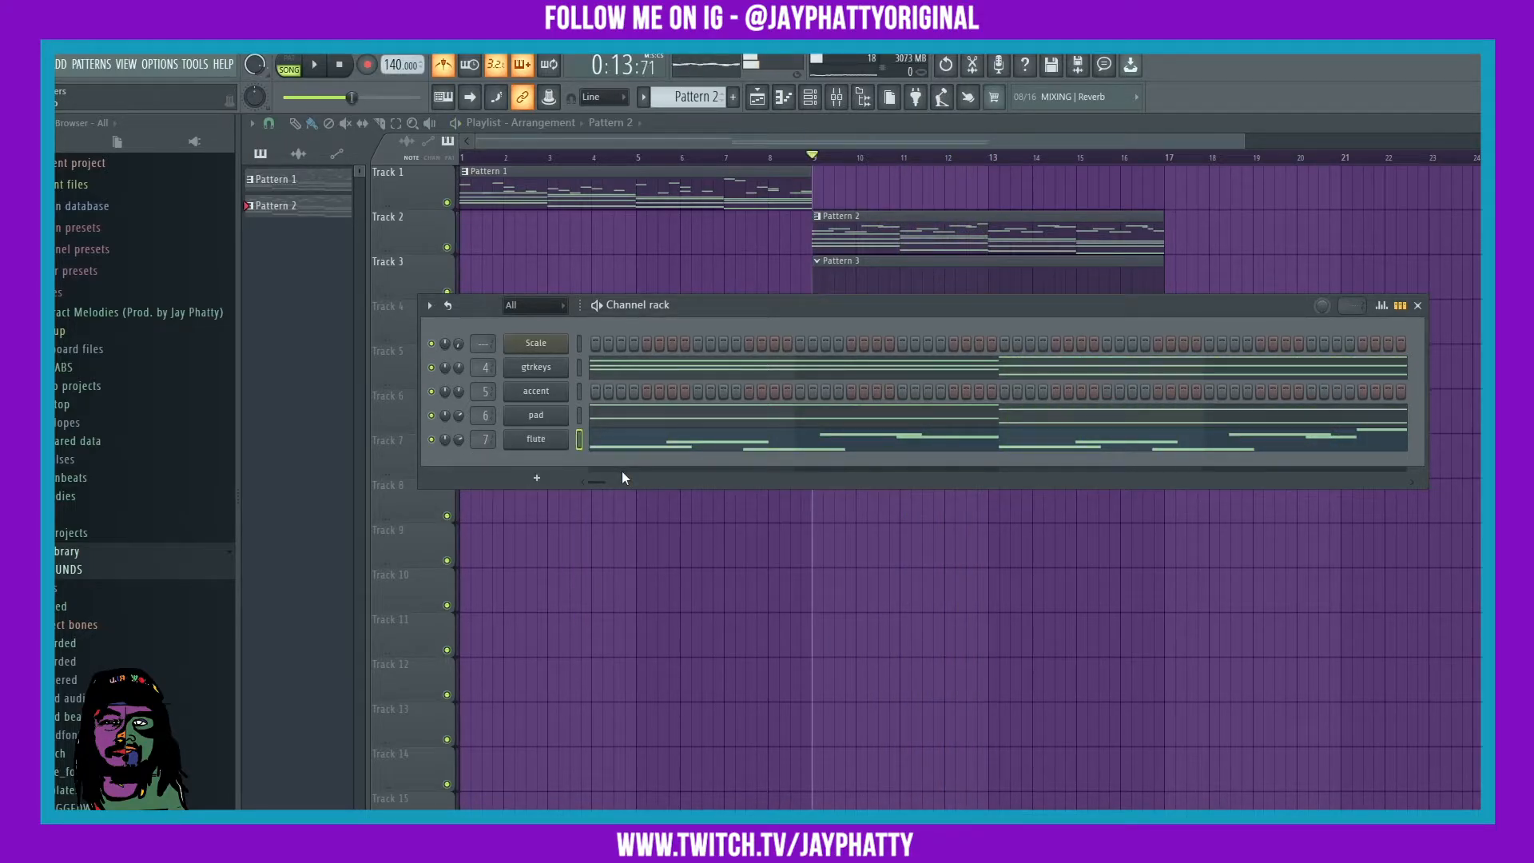
# Open the flute channel's Omnisphere and load the Bygone Era patch while the arrangement plays.
pyautogui.click(537, 444)
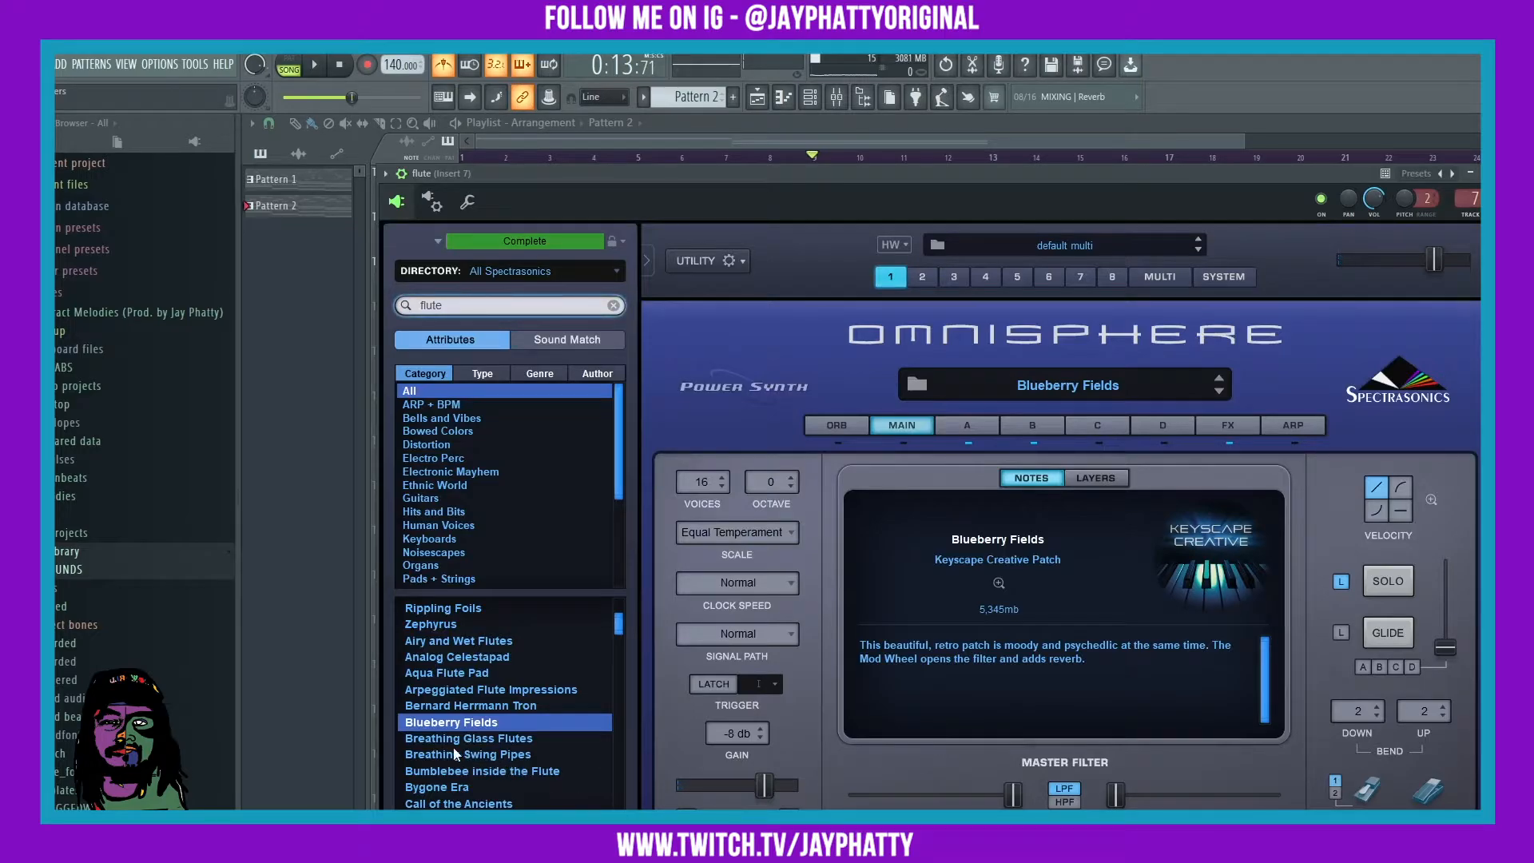
pyautogui.click(314, 65)
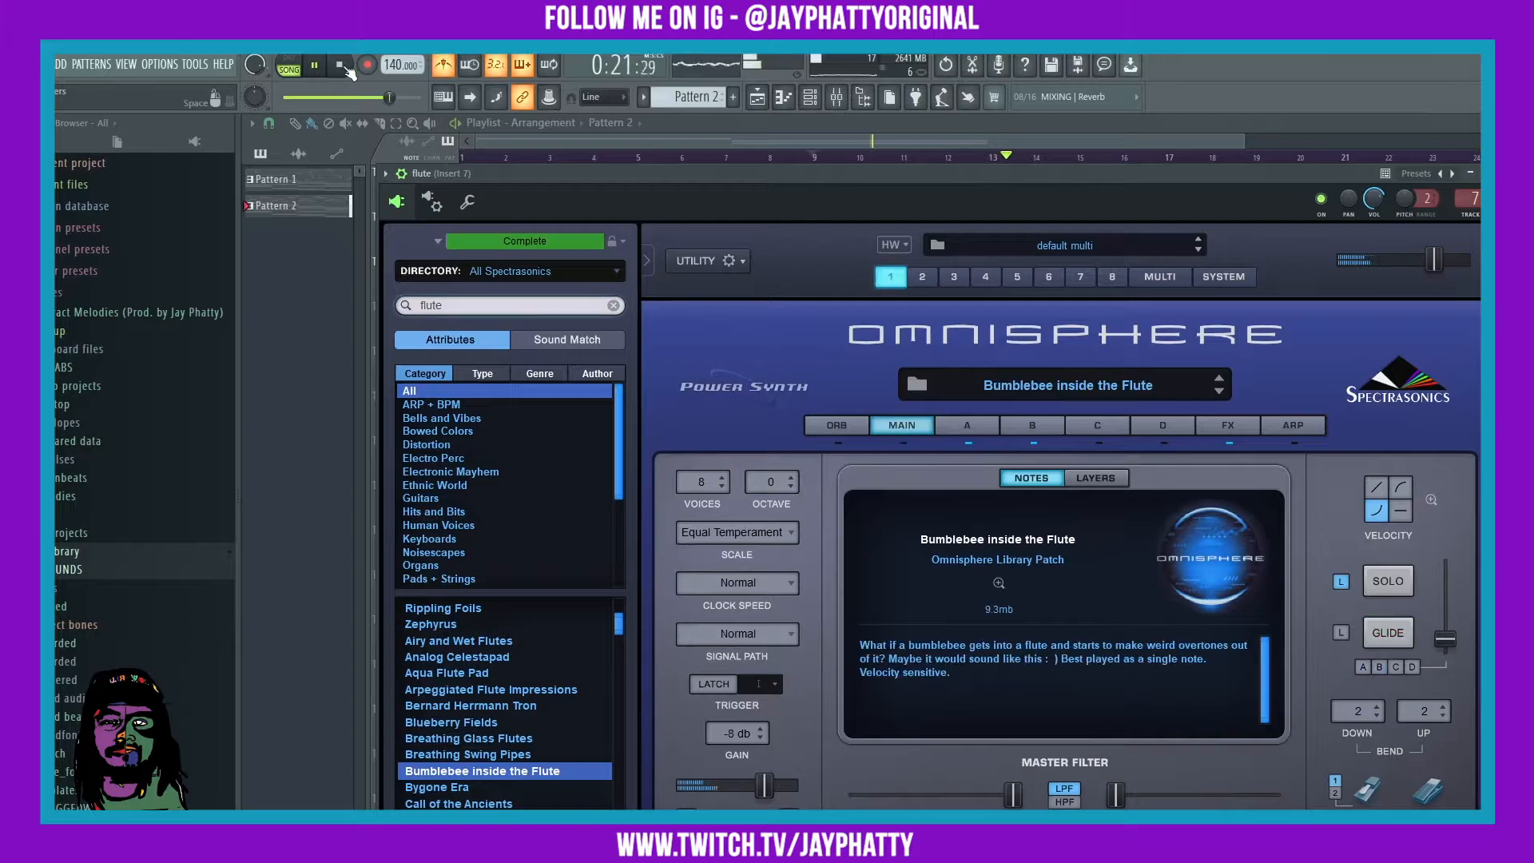
pyautogui.click(439, 788)
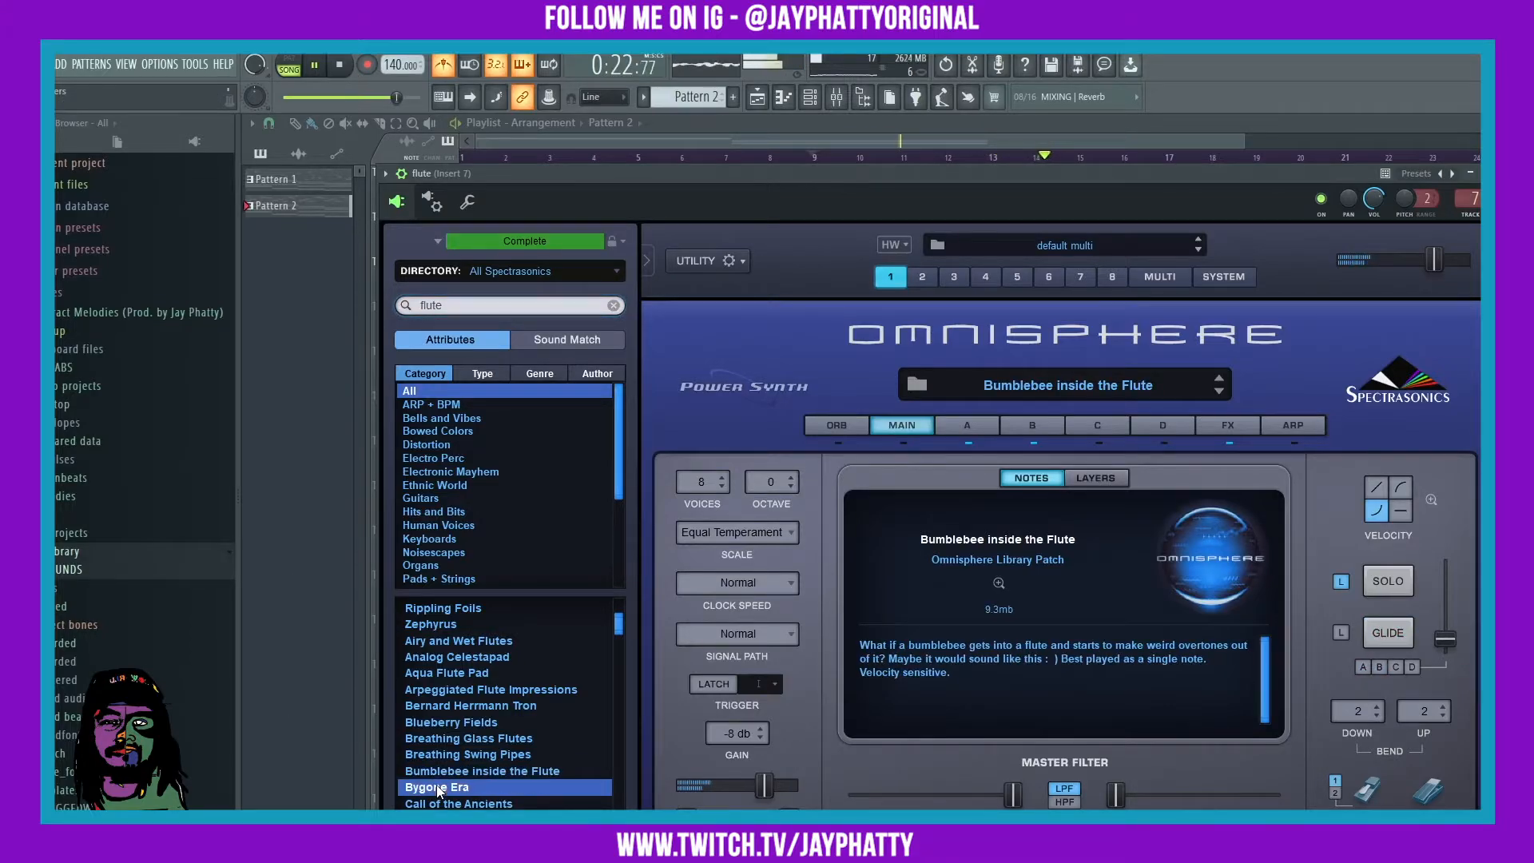
# Restart playback from bar 9 and loop the second section from bar 9 to bar 17.
pyautogui.click(789, 122)
pyautogui.click(821, 157)
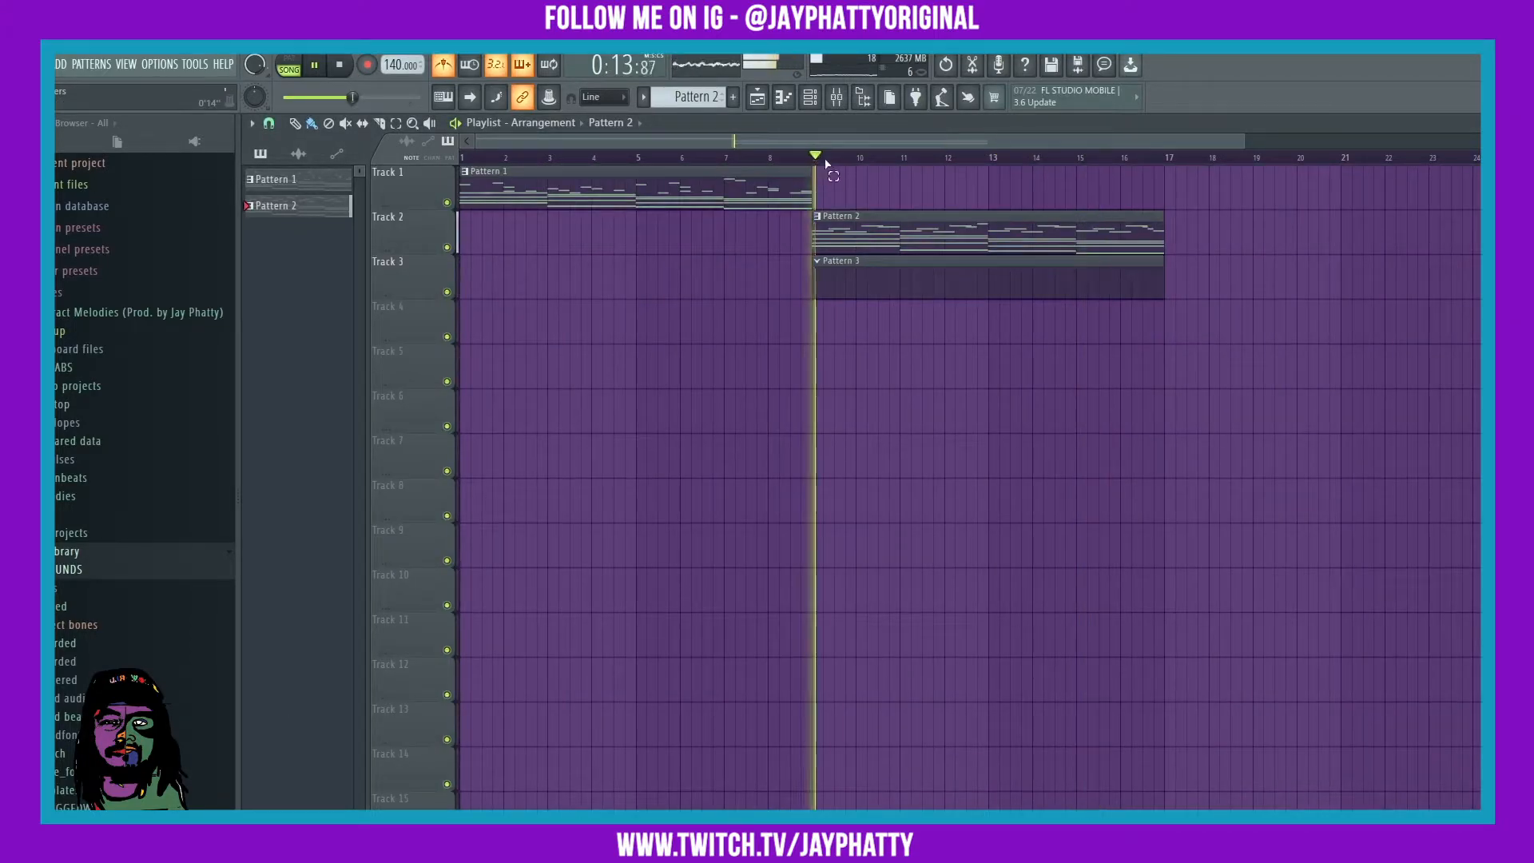
pyautogui.moveTo(827, 160); pyautogui.dragTo(1184, 165)
# Lower the G6 closing bar 4 of the flute melody to D6 in the piano roll, and close it.
pyautogui.click(811, 98)
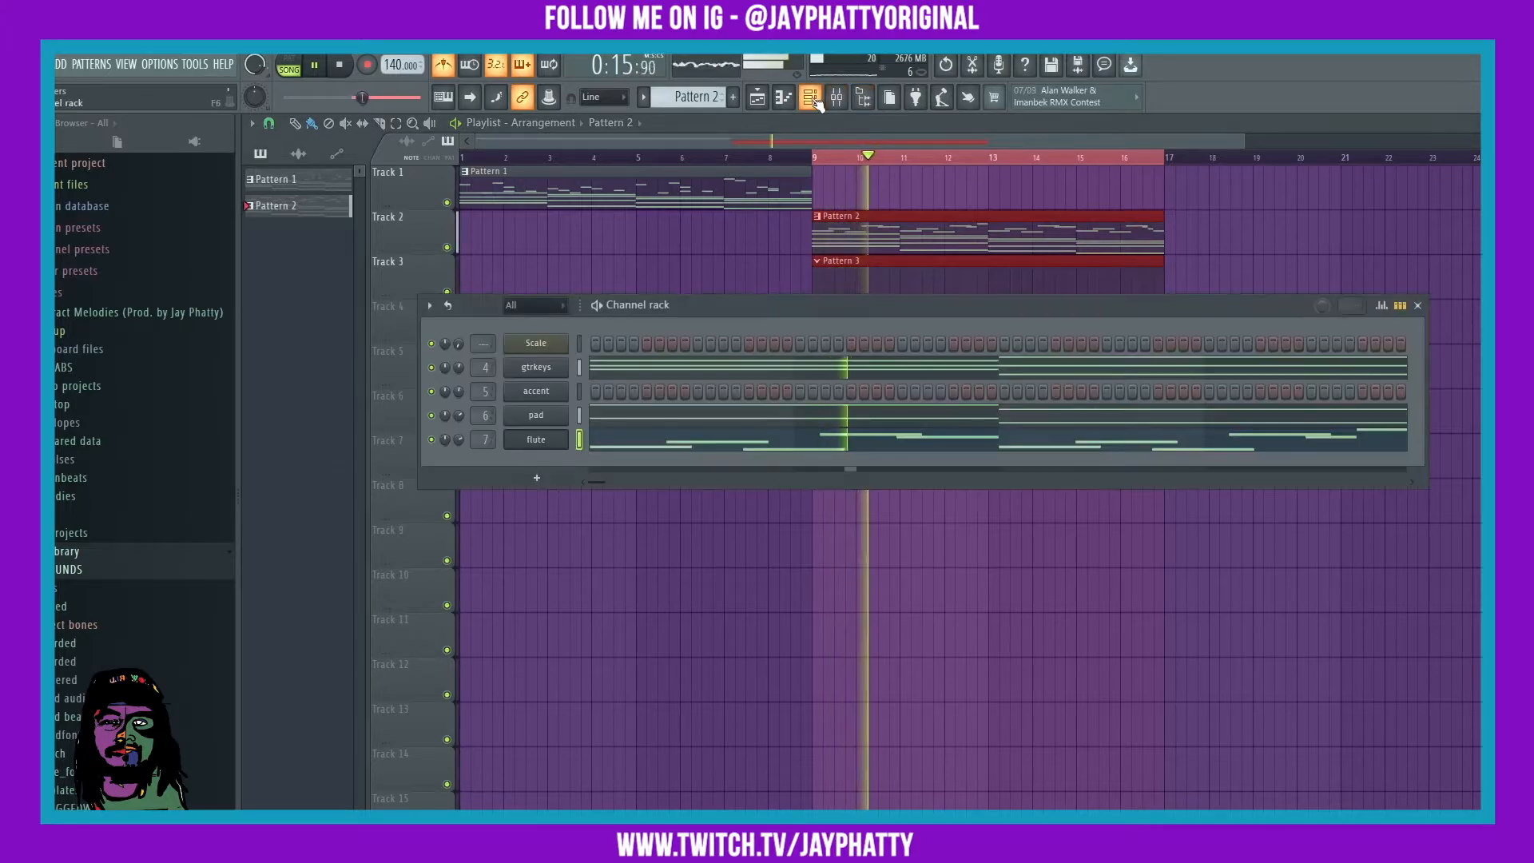
pyautogui.rightClick(535, 441)
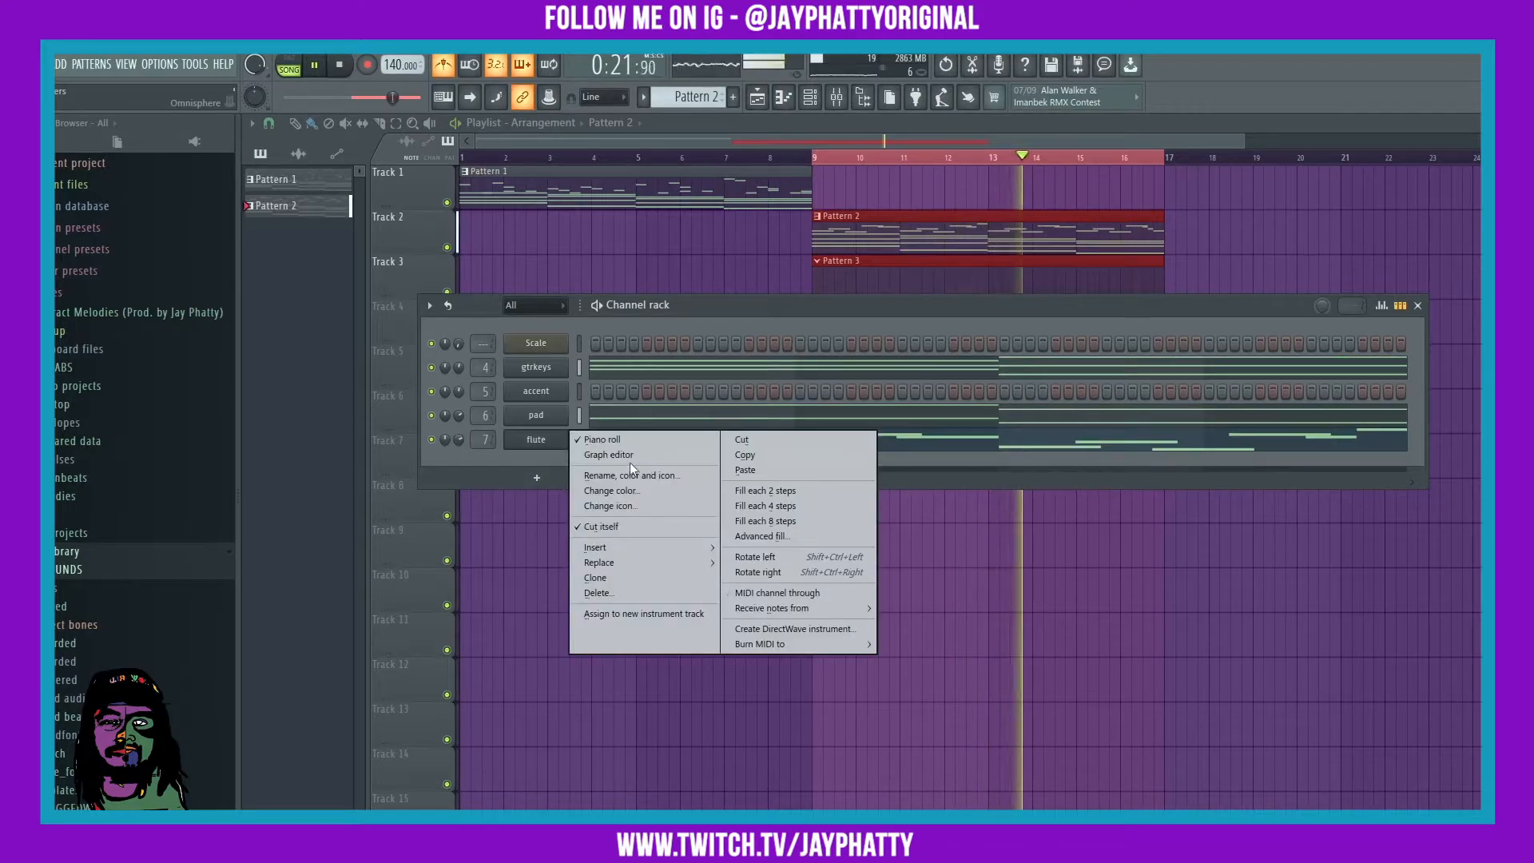
pyautogui.click(615, 444)
pyautogui.rightClick(543, 444)
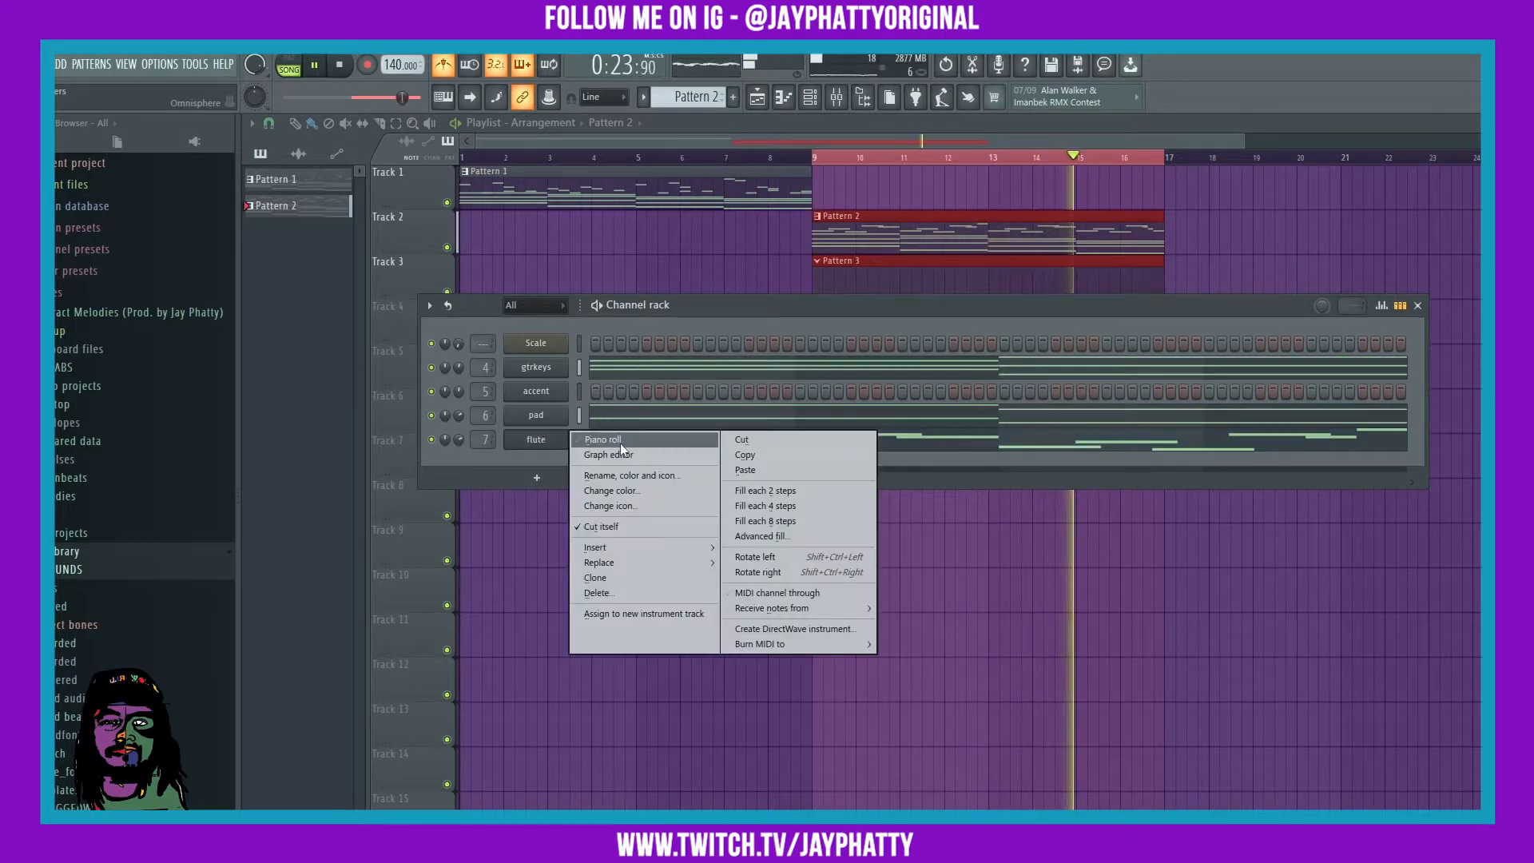
pyautogui.click(623, 437)
pyautogui.moveTo(901, 432); pyautogui.dragTo(901, 523)
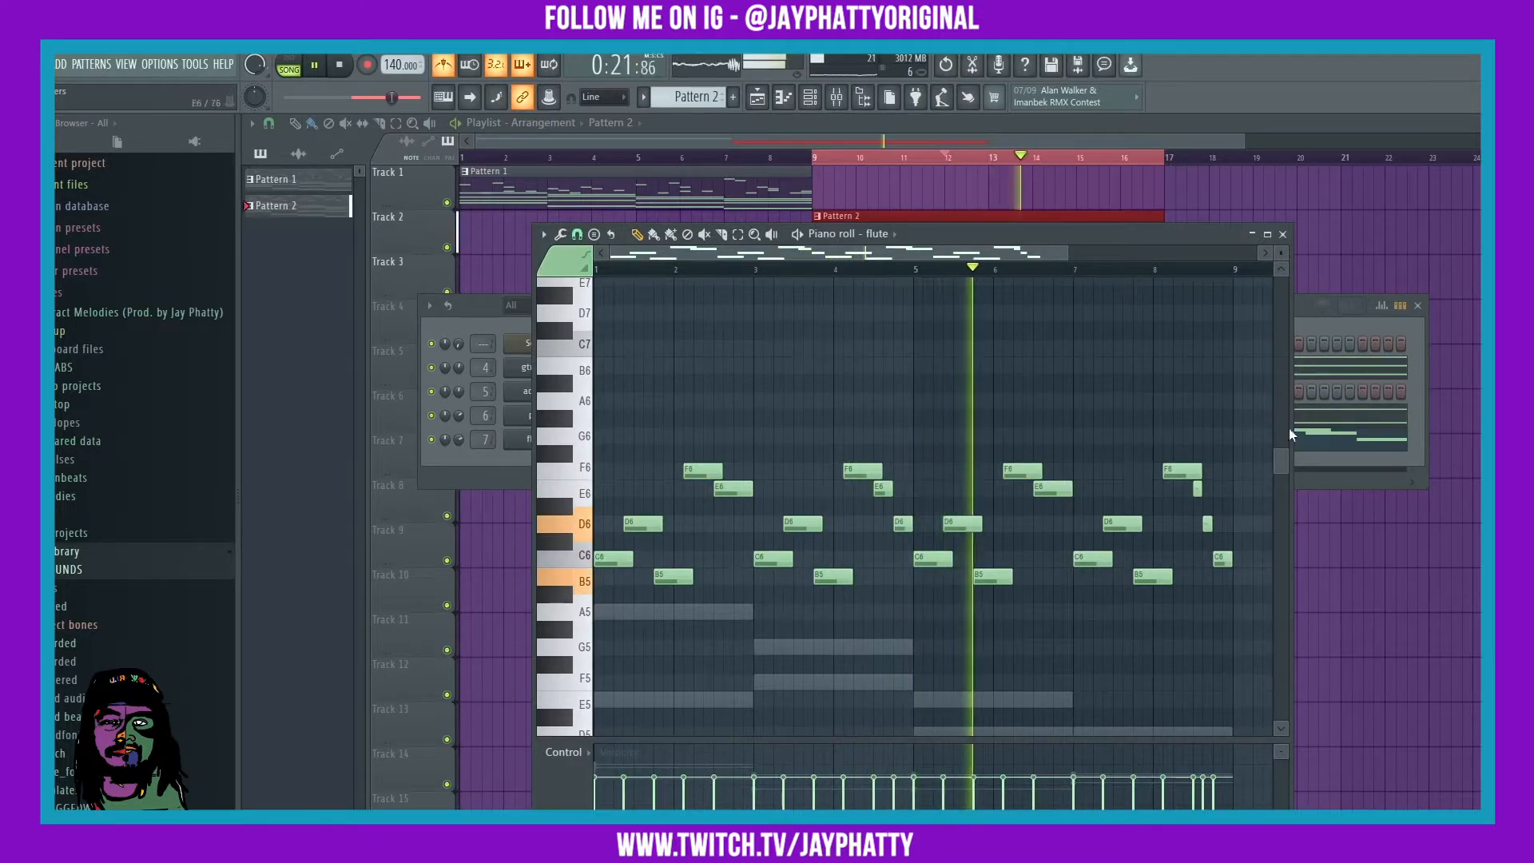
pyautogui.click(1282, 234)
# Copy the Pattern 2 clip on Track 2 so that it repeats from bar 17.
pyautogui.click(940, 177)
pyautogui.scroll(-3, 909, 161)
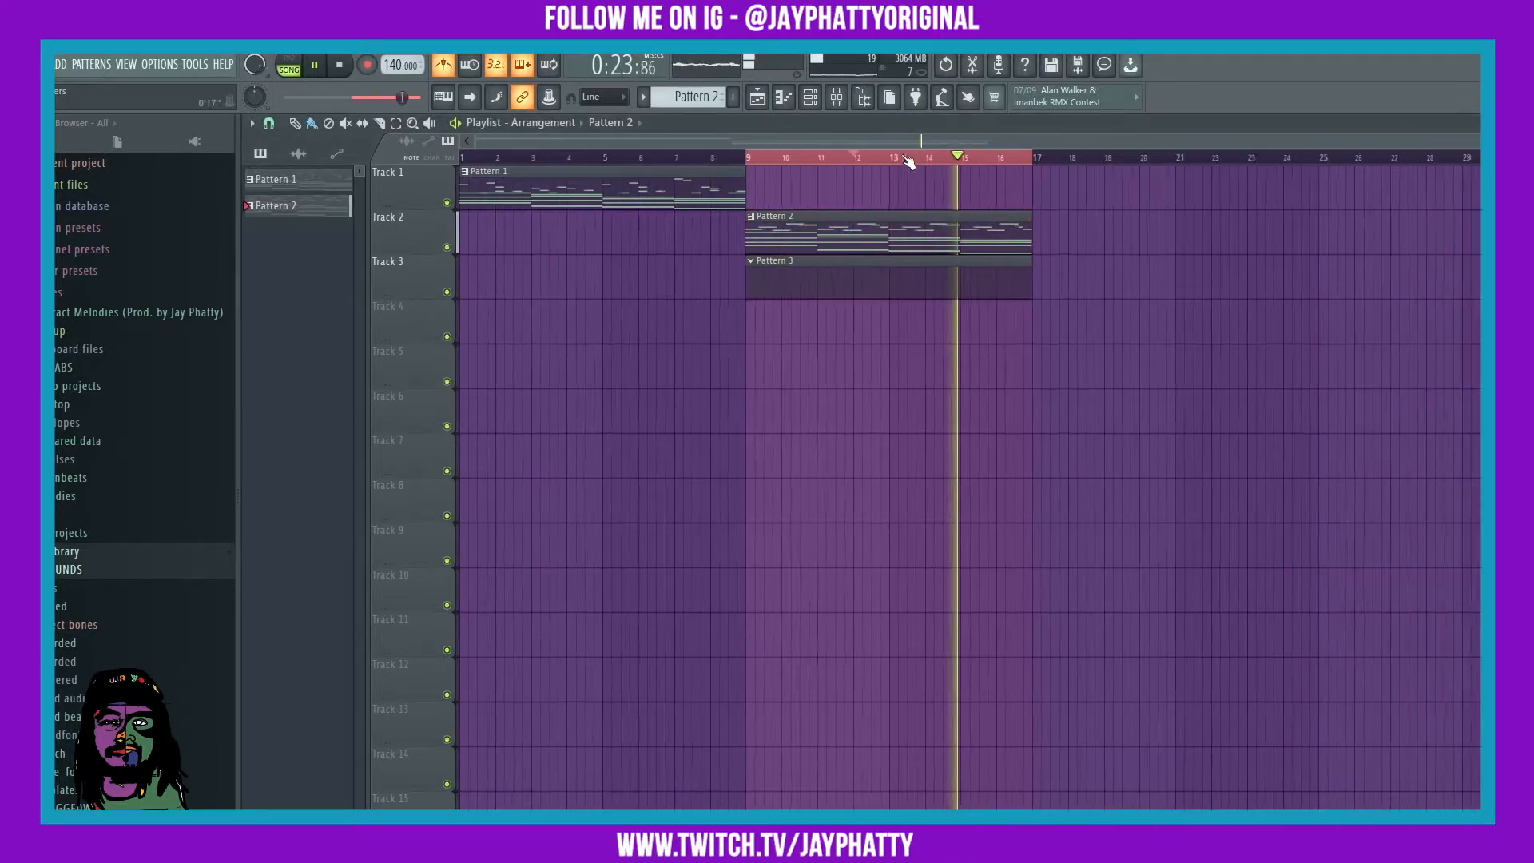
pyautogui.moveTo(978, 224); pyautogui.dragTo(1242, 223)
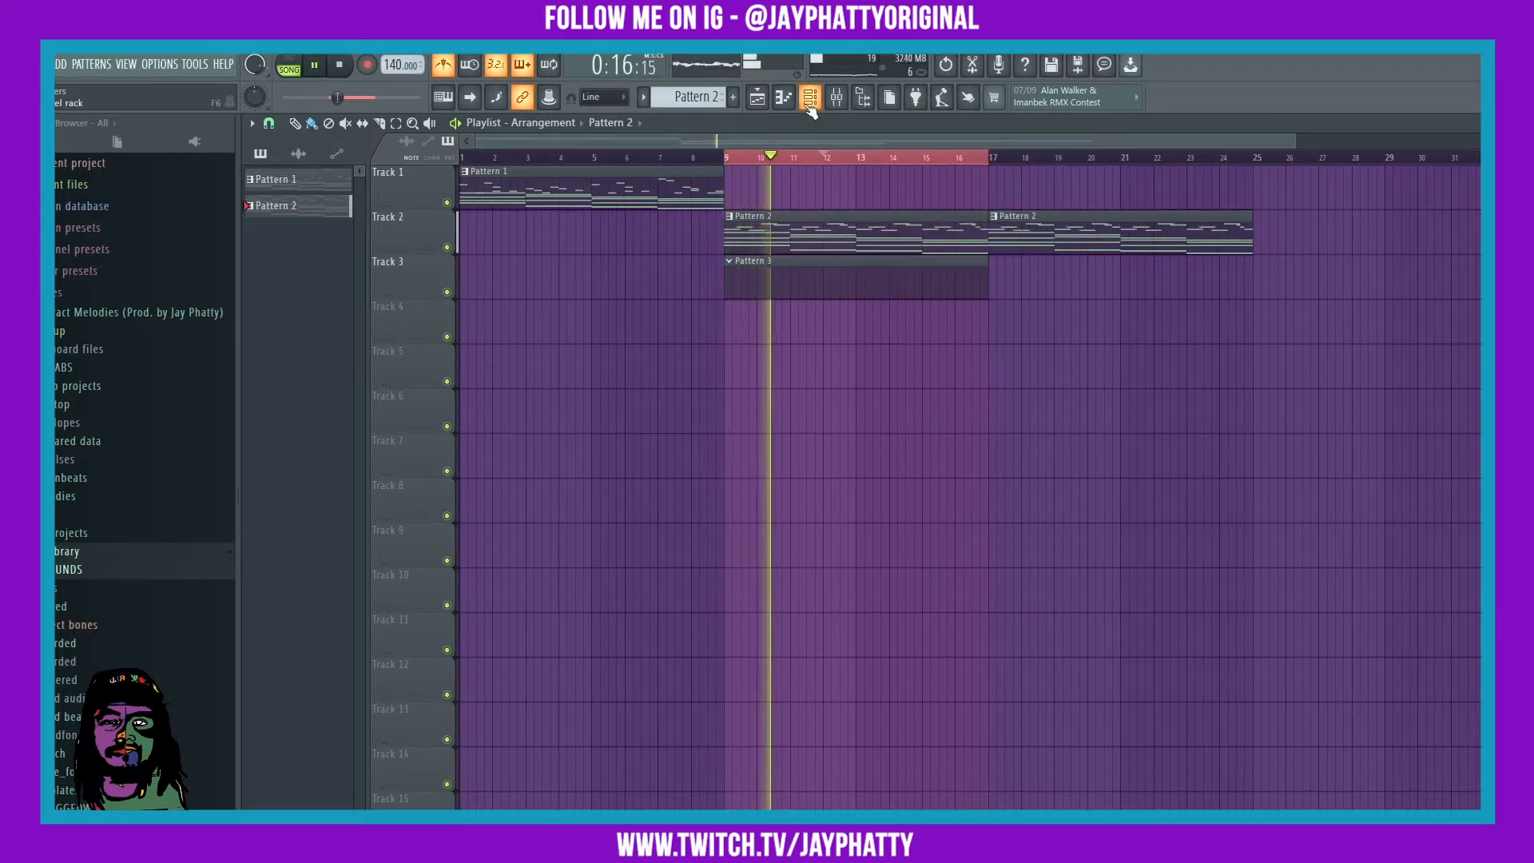
# Cut the flute notes from Pattern 2 and paste them into the flute channel of Pattern 3.
pyautogui.press('F6')
pyautogui.rightClick(543, 437)
pyautogui.click(755, 441)
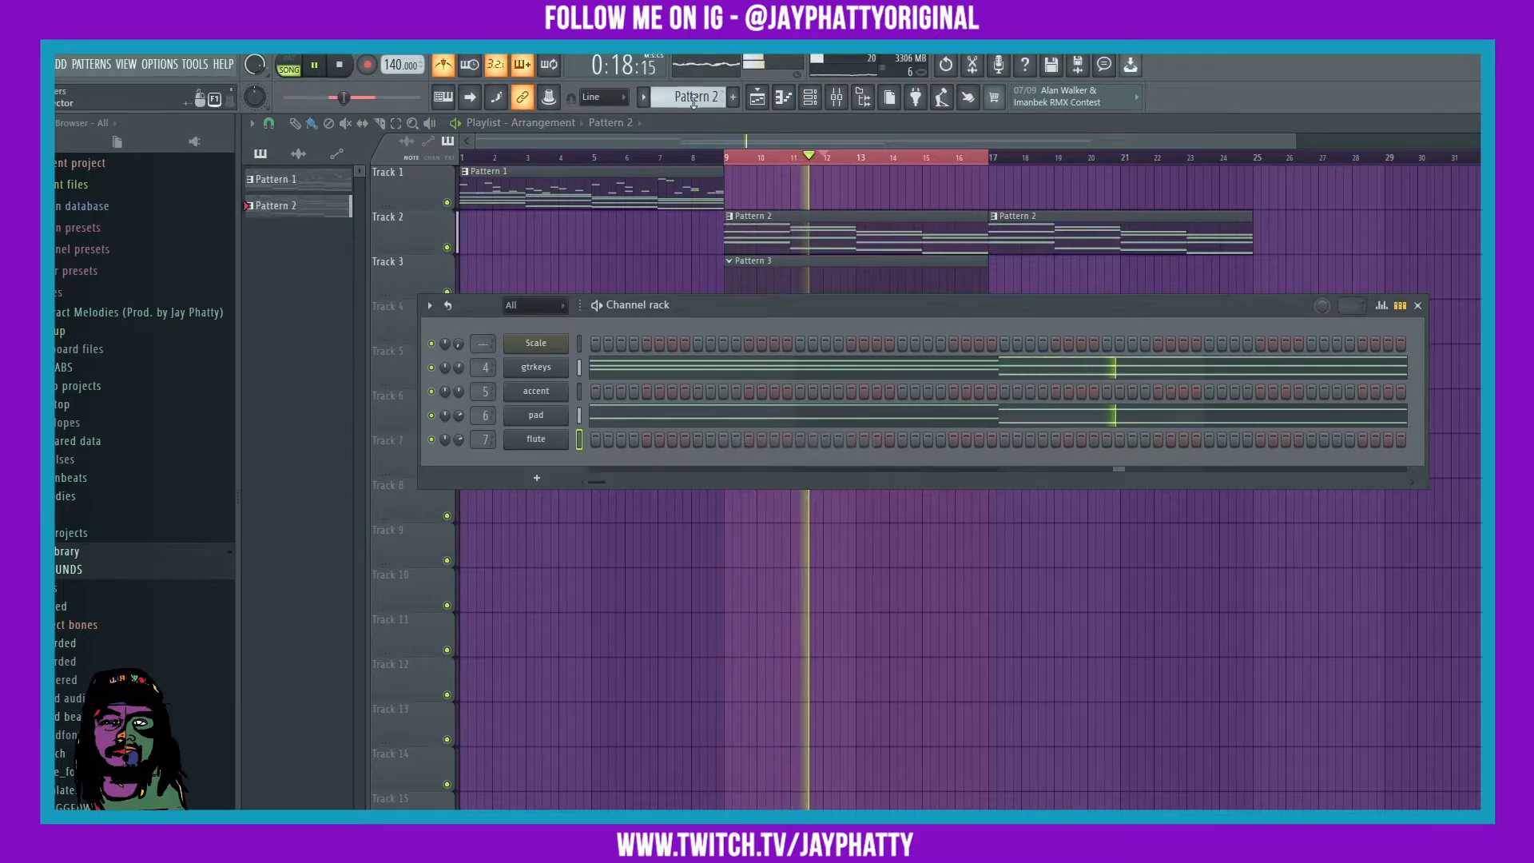
pyautogui.press('KP_Add')
pyautogui.rightClick(551, 439)
pyautogui.click(734, 470)
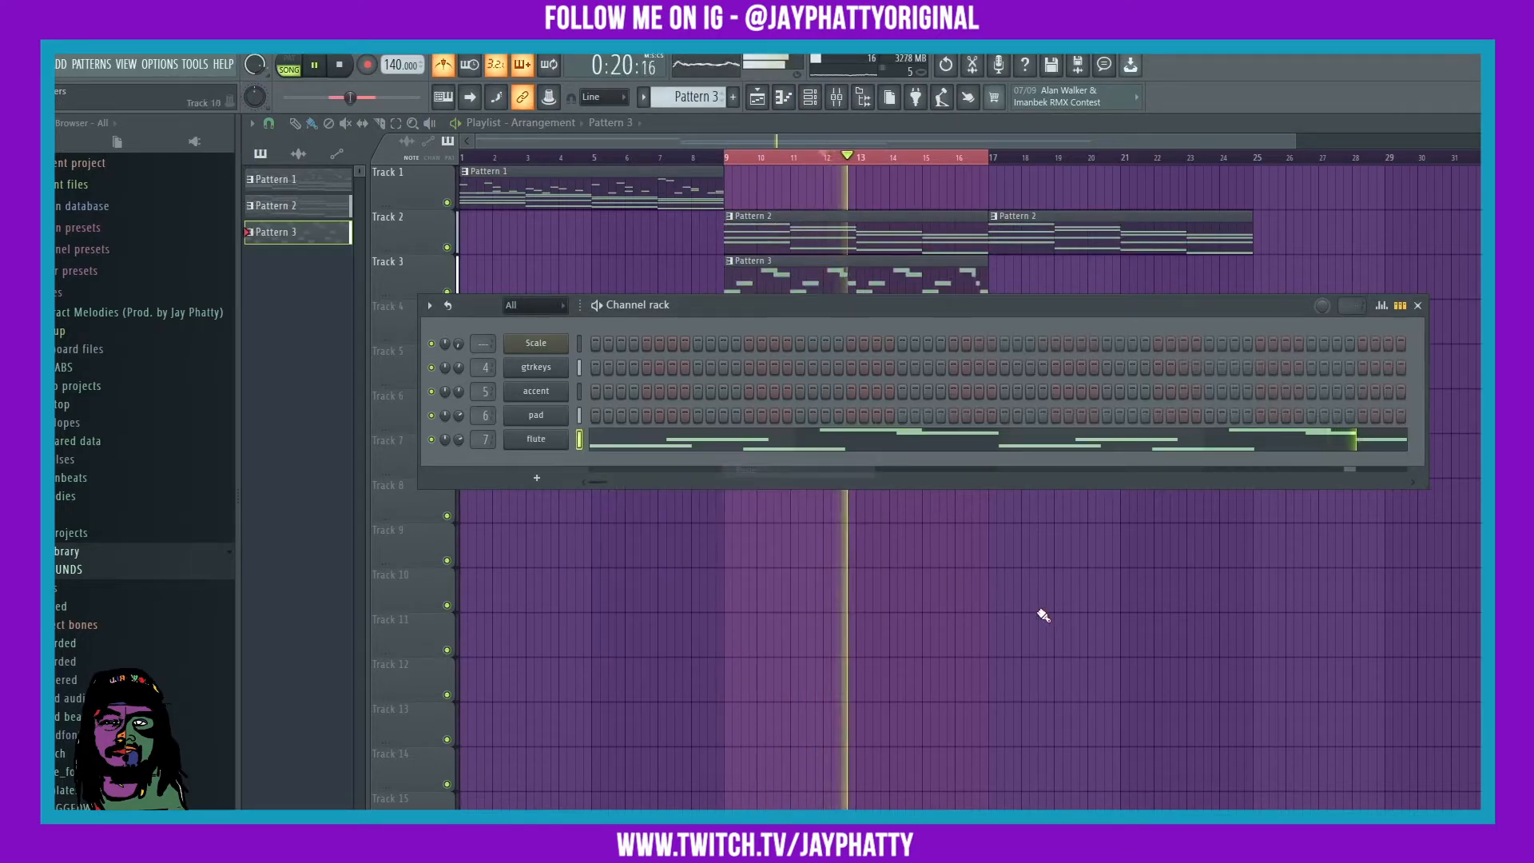
pyautogui.press('F6')
# Try repeating the Pattern 3 clip on Track 3 from bar 17, and remove the copy.
pyautogui.click(999, 279)
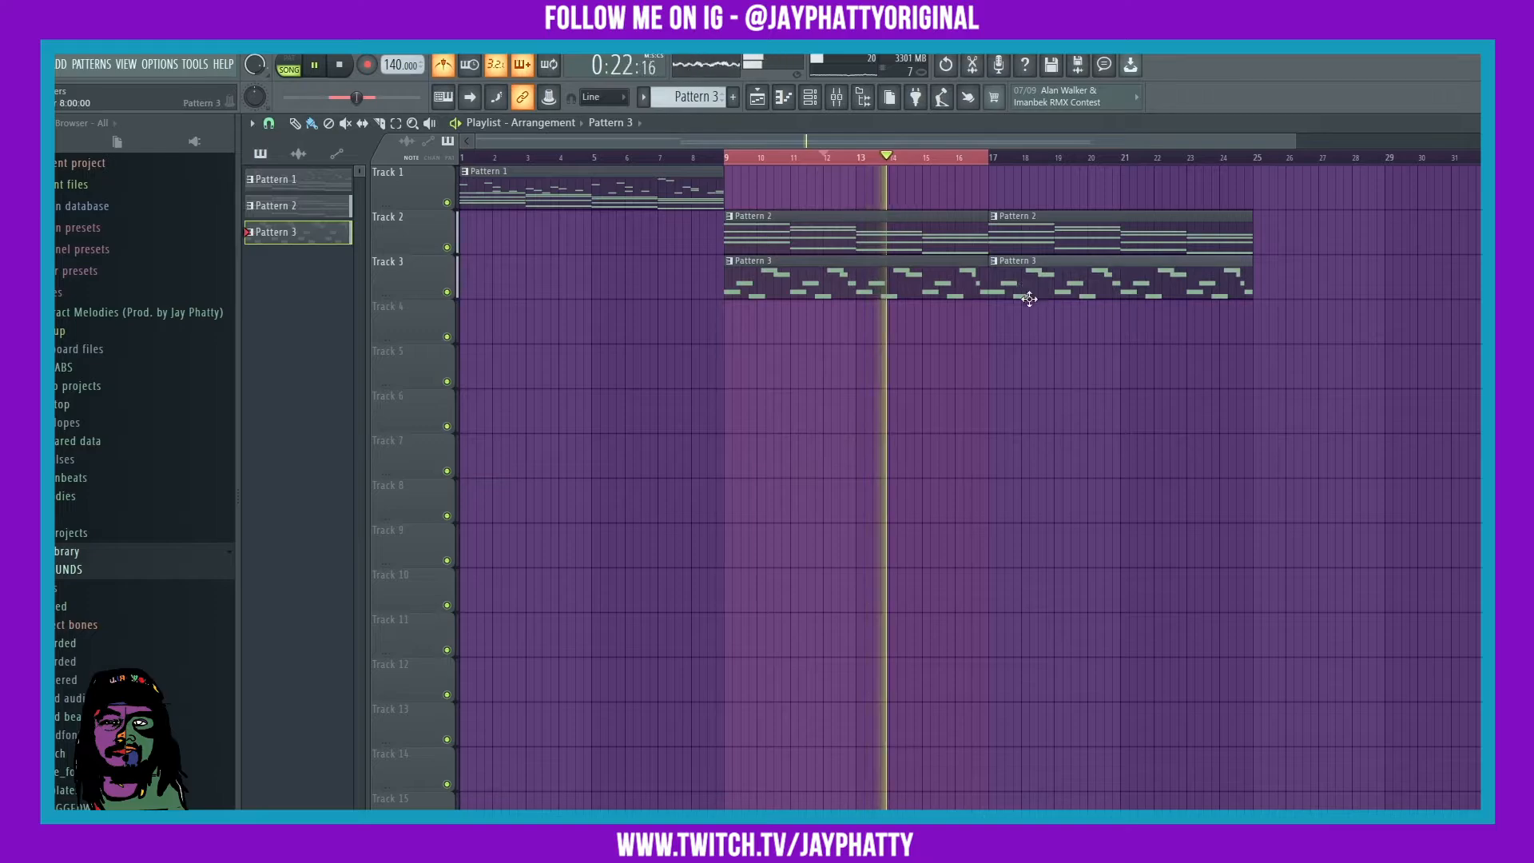
pyautogui.moveTo(1027, 295)
pyautogui.mouseDown()
pyautogui.moveTo(1036, 323)
pyautogui.moveTo(1029, 265)
pyautogui.mouseUp()
pyautogui.rightClick(1028, 265)
# Create Pattern 4 and place an empty eight-bar clip of it on Track 4, starting at bar 17.
pyautogui.click(733, 96)
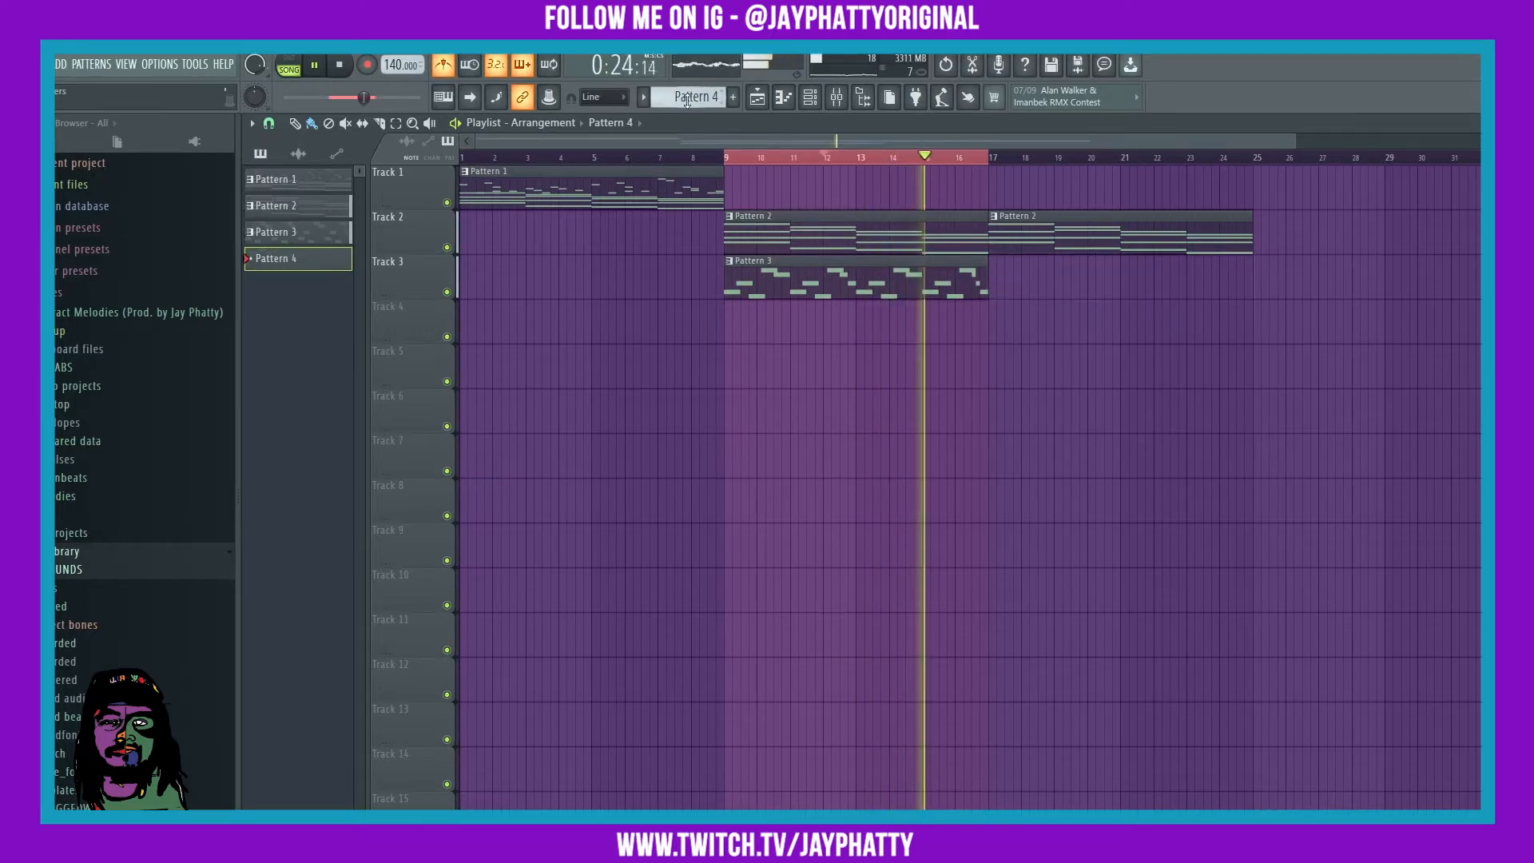
pyautogui.click(1007, 320)
pyautogui.moveTo(1018, 323); pyautogui.dragTo(1251, 328)
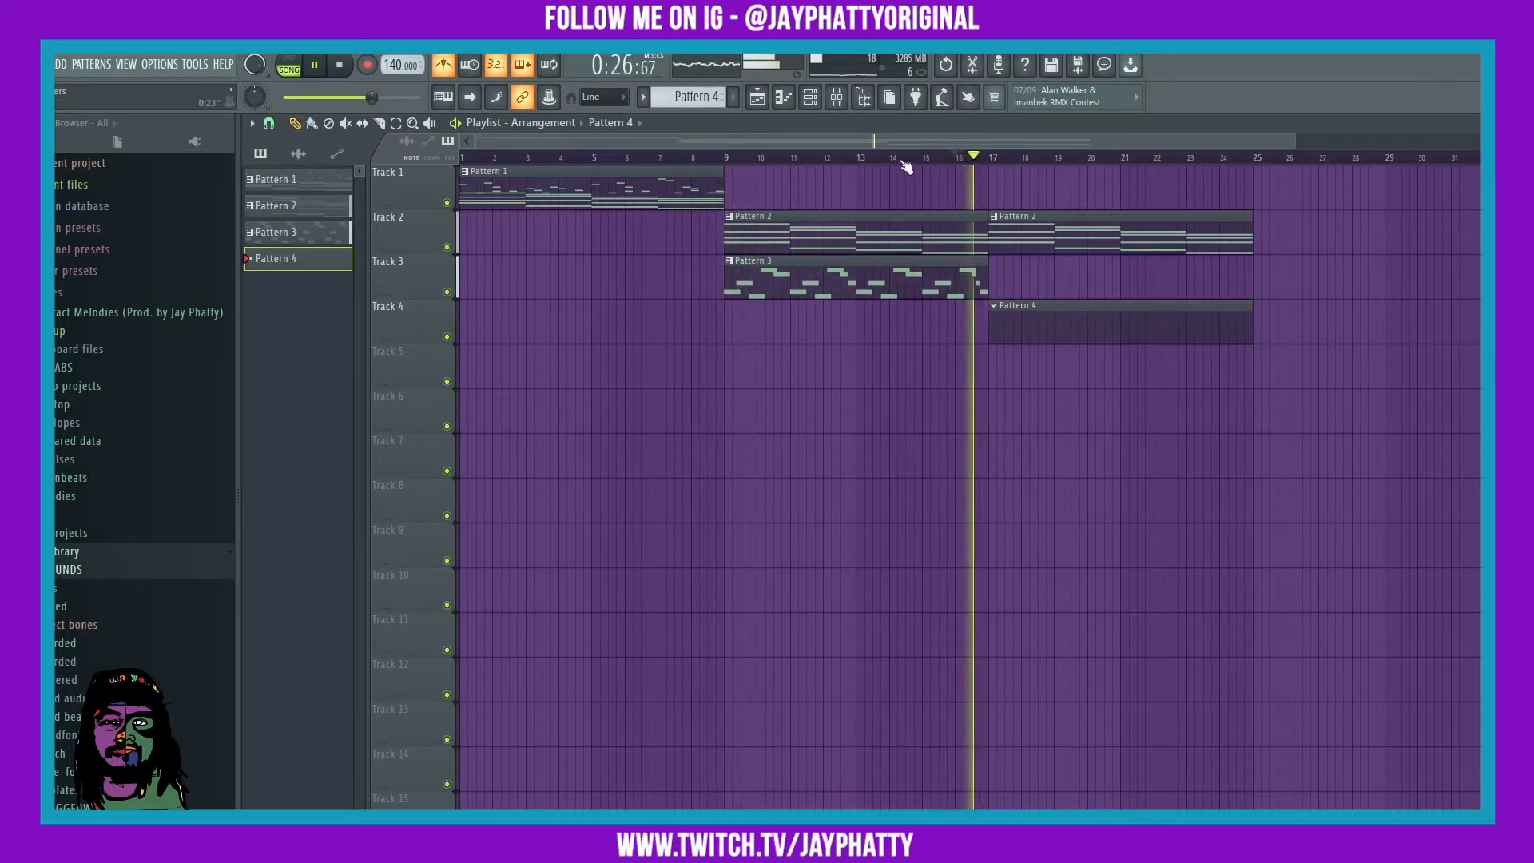
# Copy the flute notes from Pattern 3 into the accent channel of Pattern 4, and play the result.
pyautogui.press('space')
pyautogui.click(809, 97)
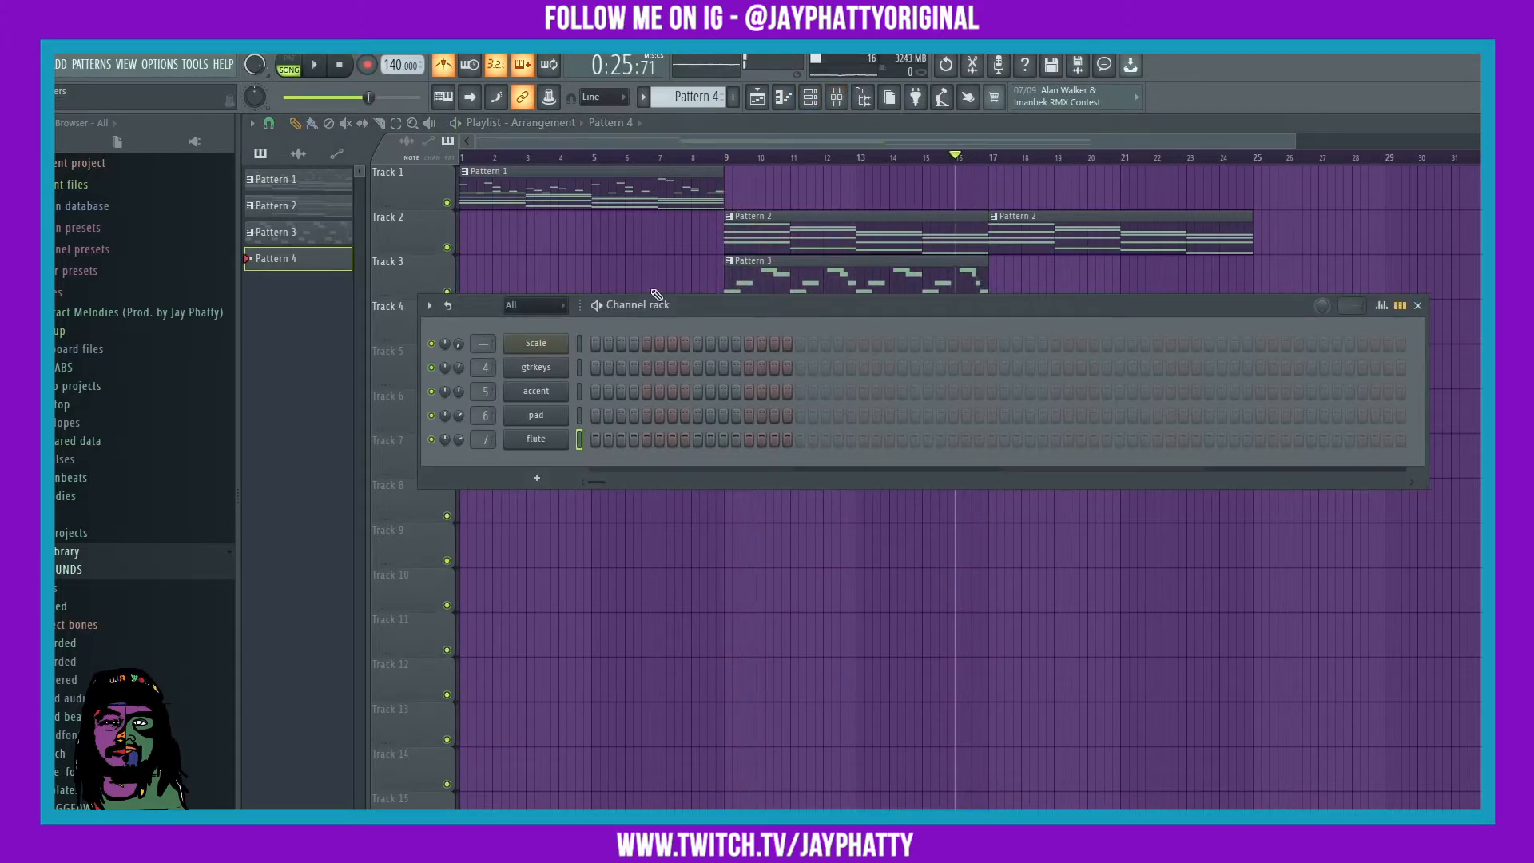
pyautogui.scroll(1, 664, 96)
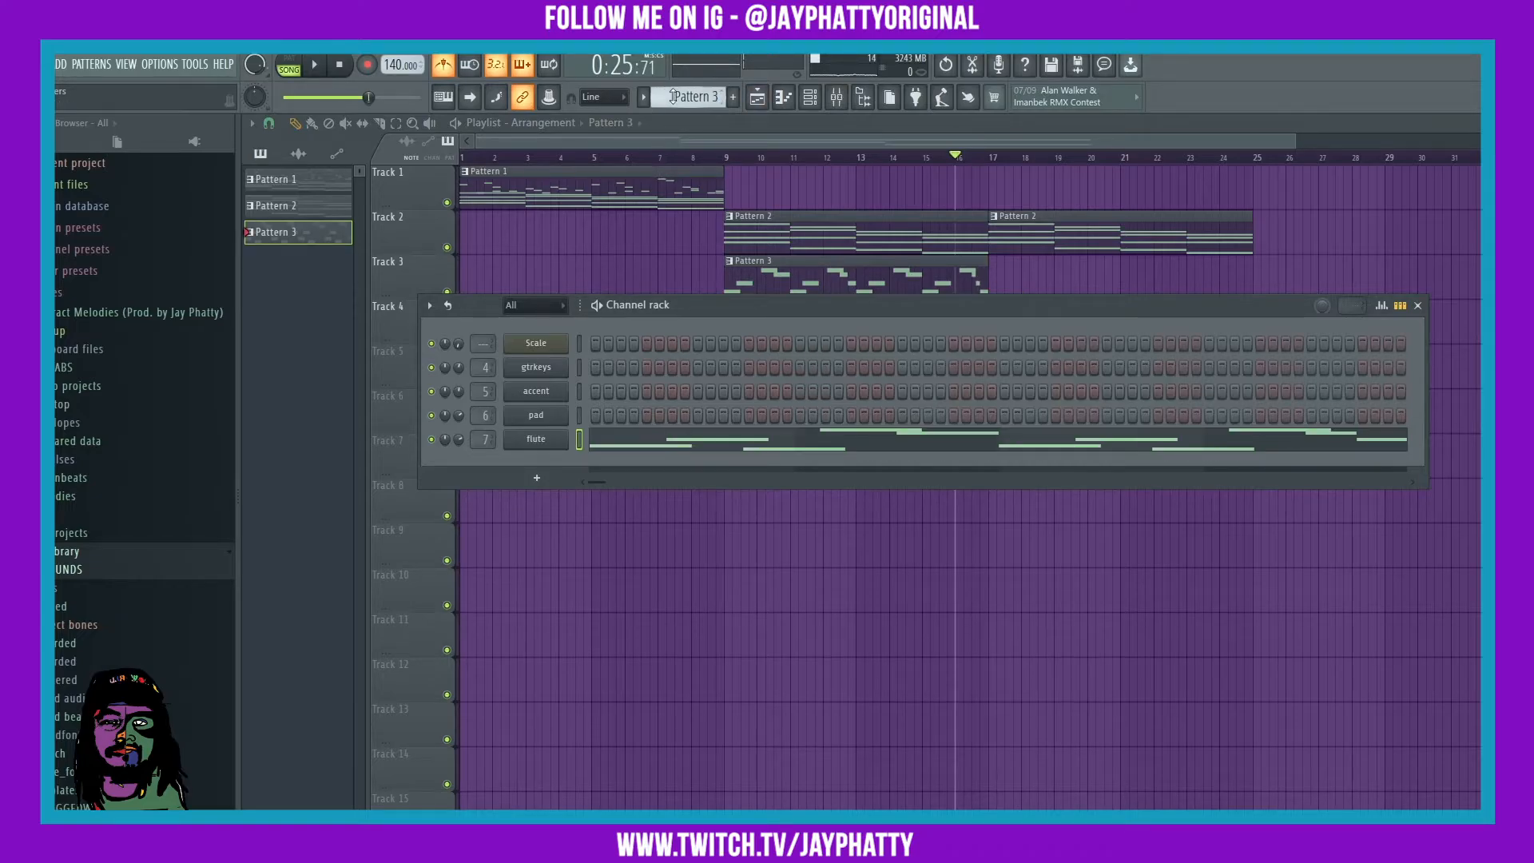
pyautogui.rightClick(520, 444)
pyautogui.click(745, 455)
pyautogui.scroll(-1, 696, 92)
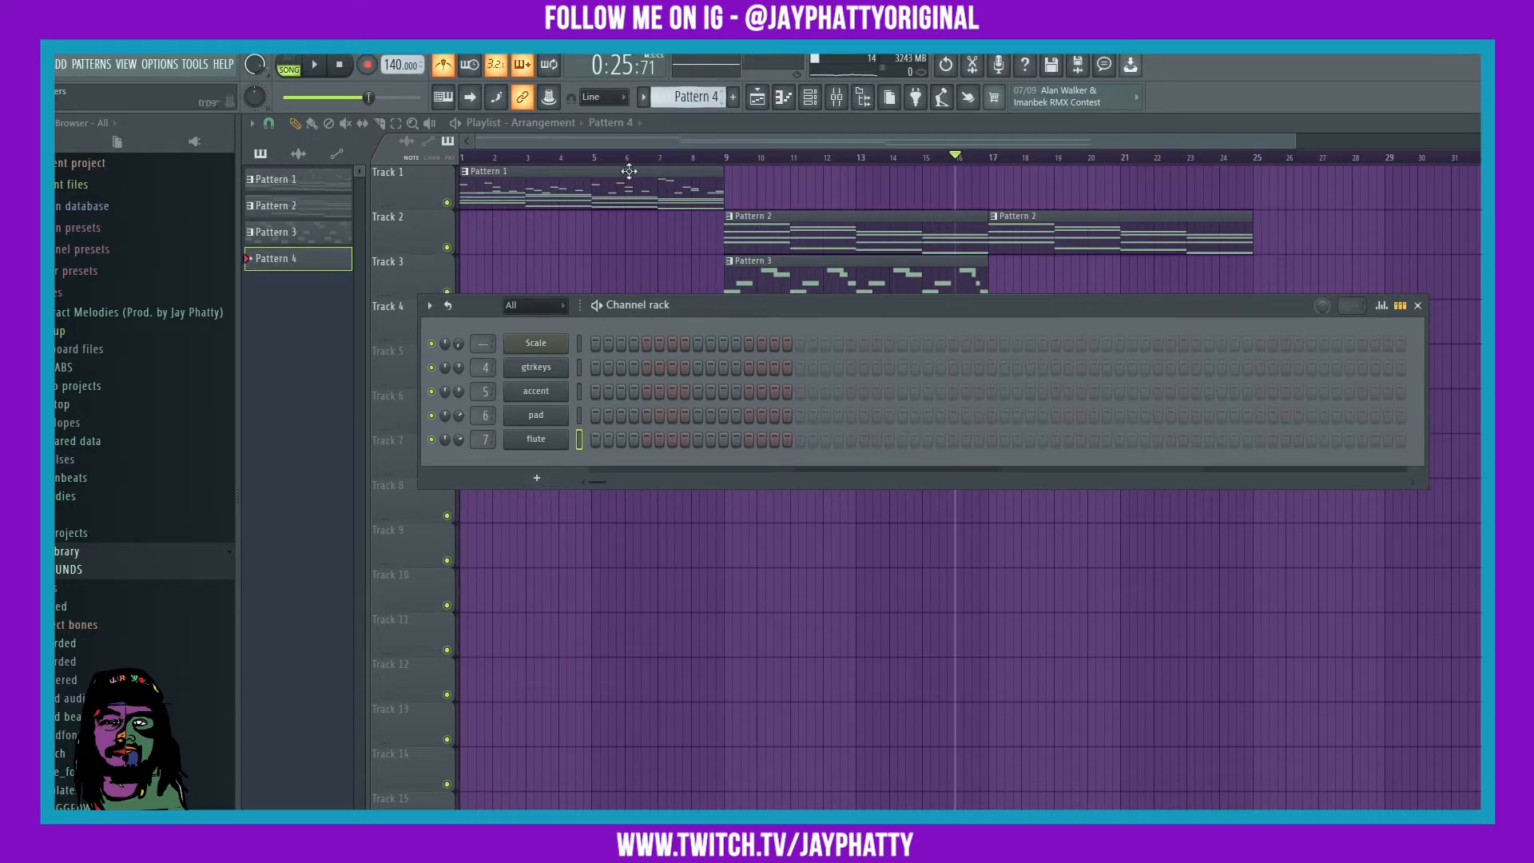
pyautogui.rightClick(551, 391)
pyautogui.click(749, 421)
pyautogui.press('F6')
pyautogui.press('space')
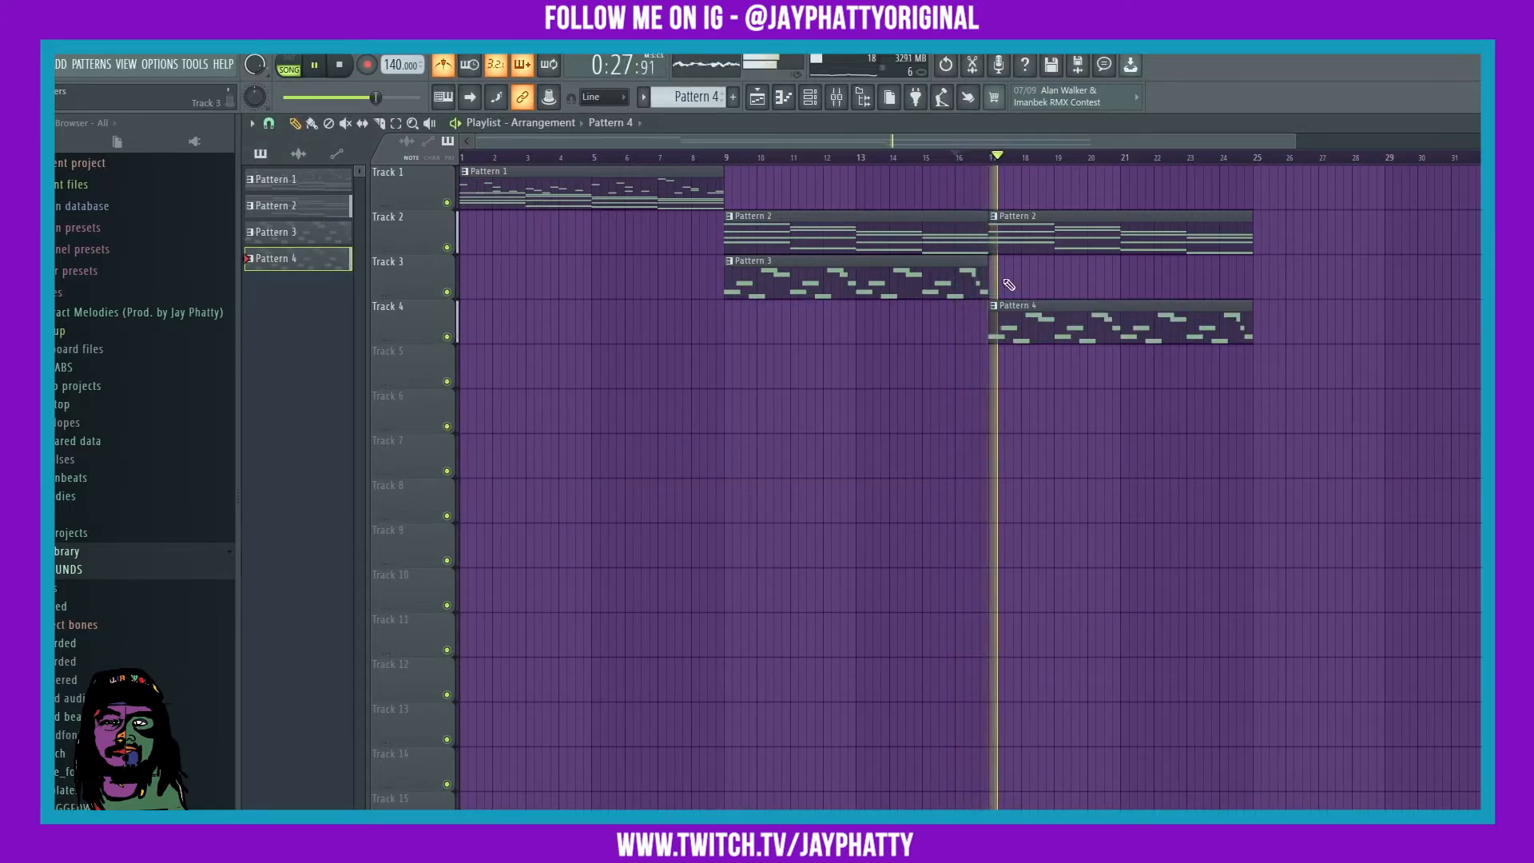
# Set the accent channel's volume to 53% in the channel rack, and close the rack.
pyautogui.click(813, 96)
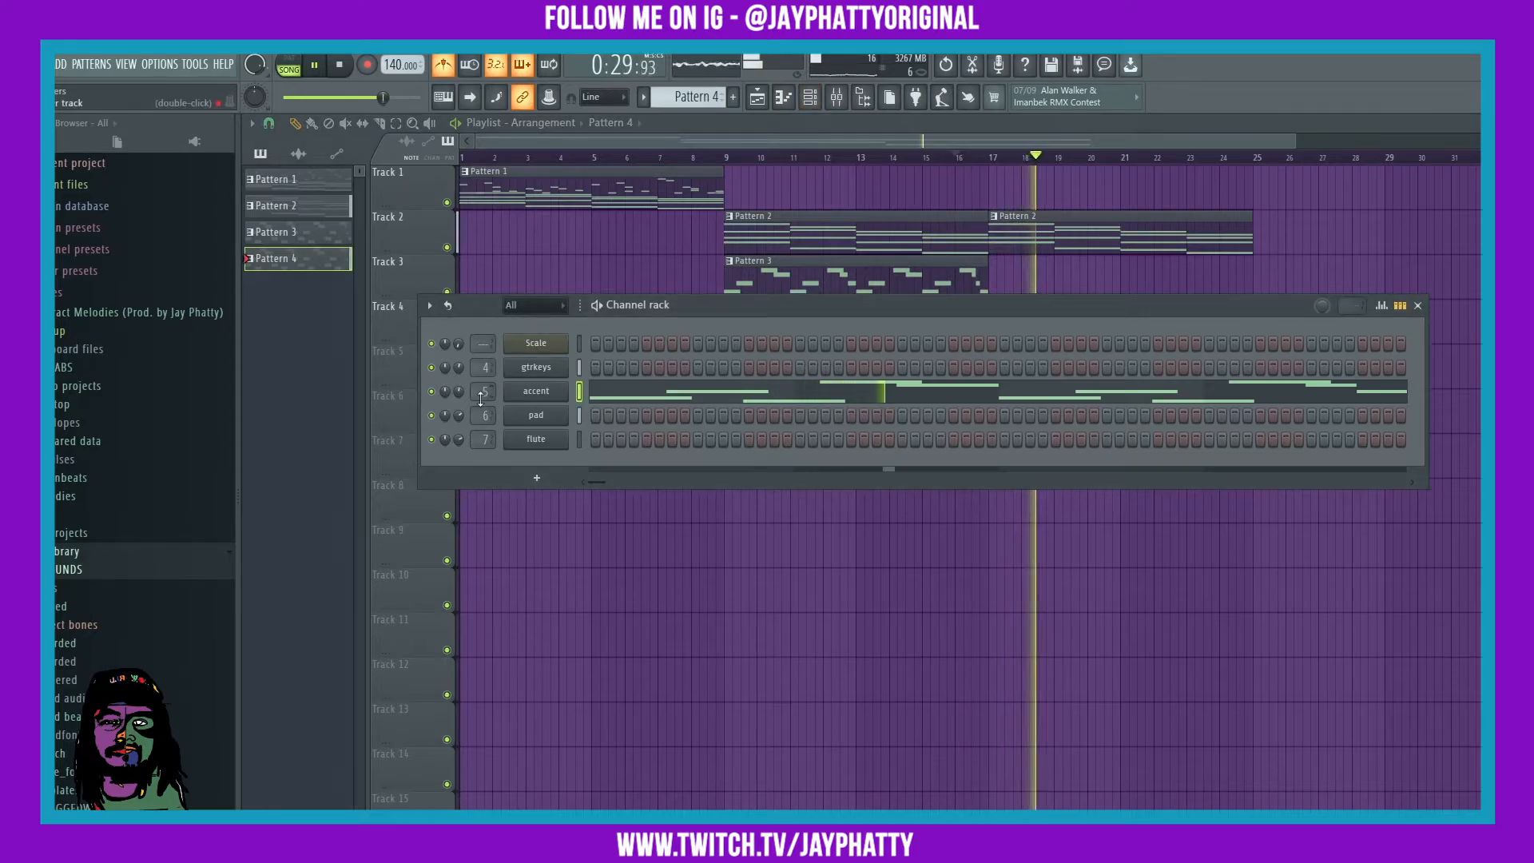
pyautogui.moveTo(463, 391); pyautogui.dragTo(463, 381)
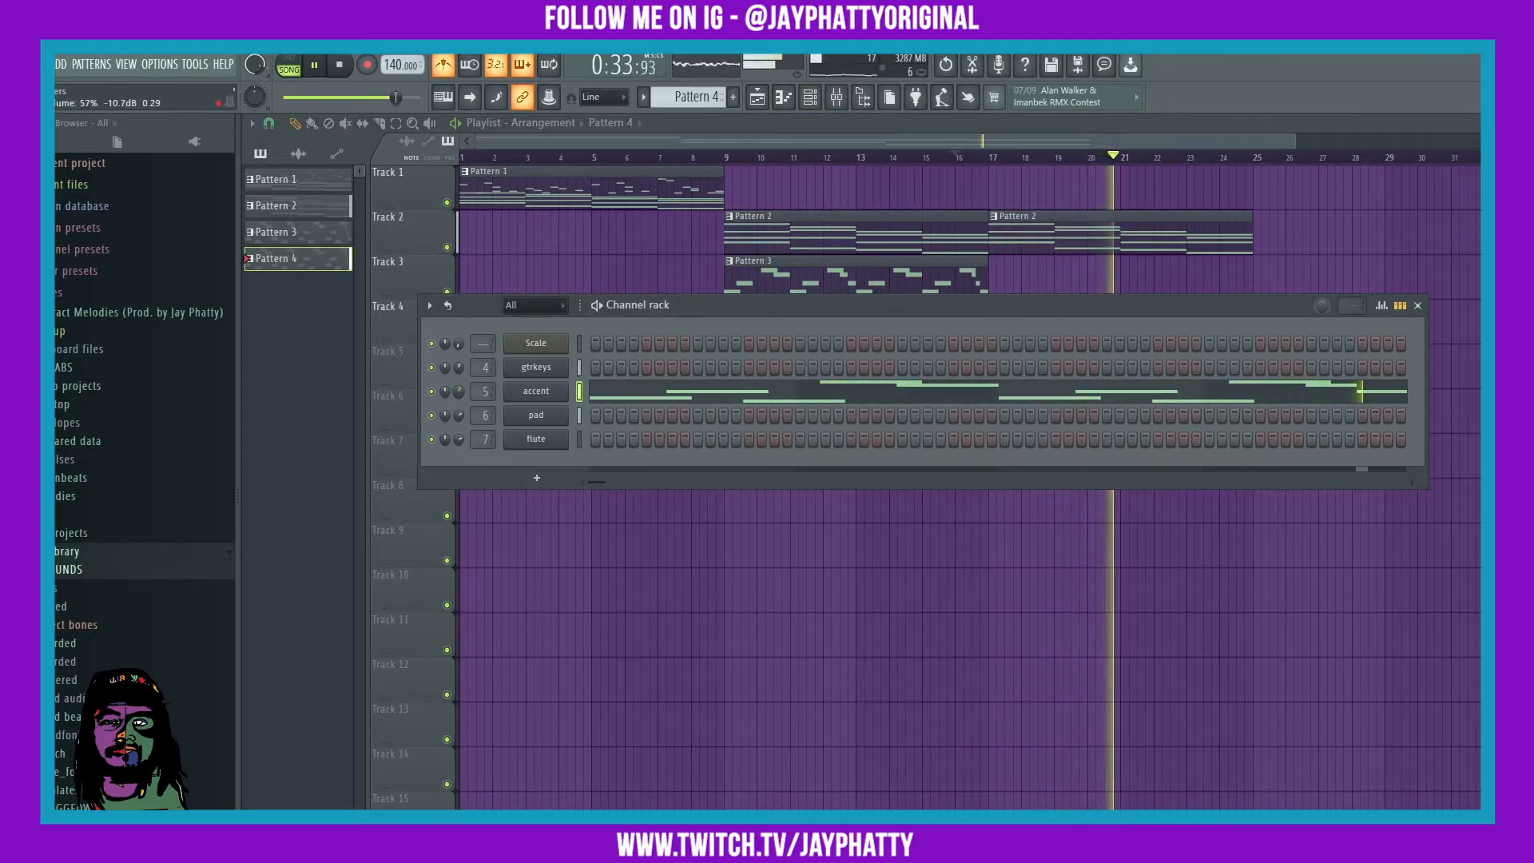
pyautogui.press('F6')
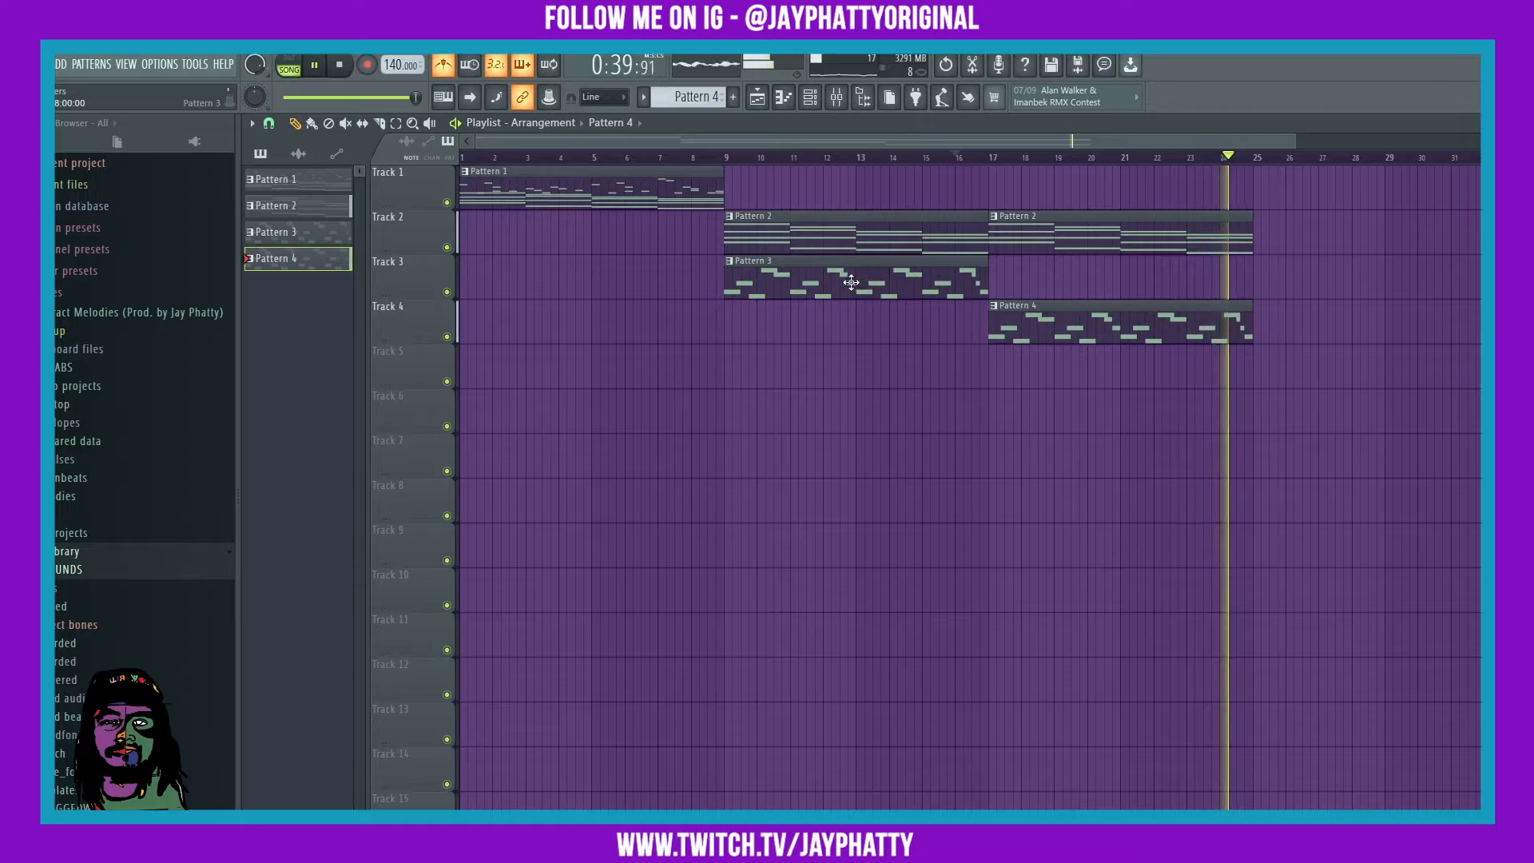
# Try layering a copy of the Pattern 3 clip above Pattern 4 from bar 17, and delete that copy.
pyautogui.moveTo(852, 281)
pyautogui.keyDown('shift'); pyautogui.mouseDown()
pyautogui.moveTo(1127, 312)
pyautogui.moveTo(1117, 303)
pyautogui.mouseUp(); pyautogui.keyUp('shift')
pyautogui.press('space')
pyautogui.press('space')
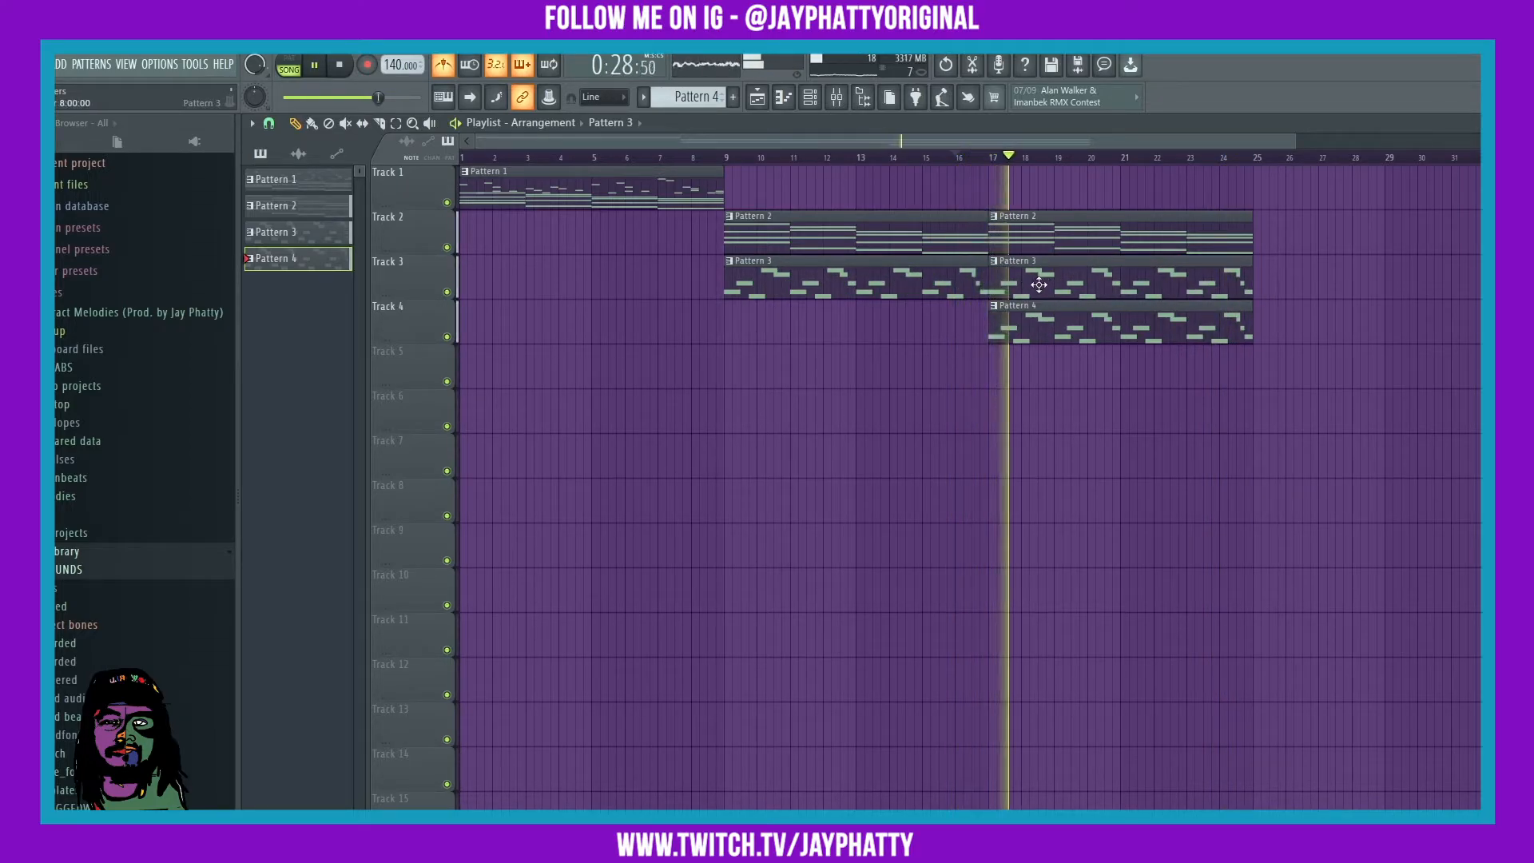
pyautogui.rightClick(1062, 295)
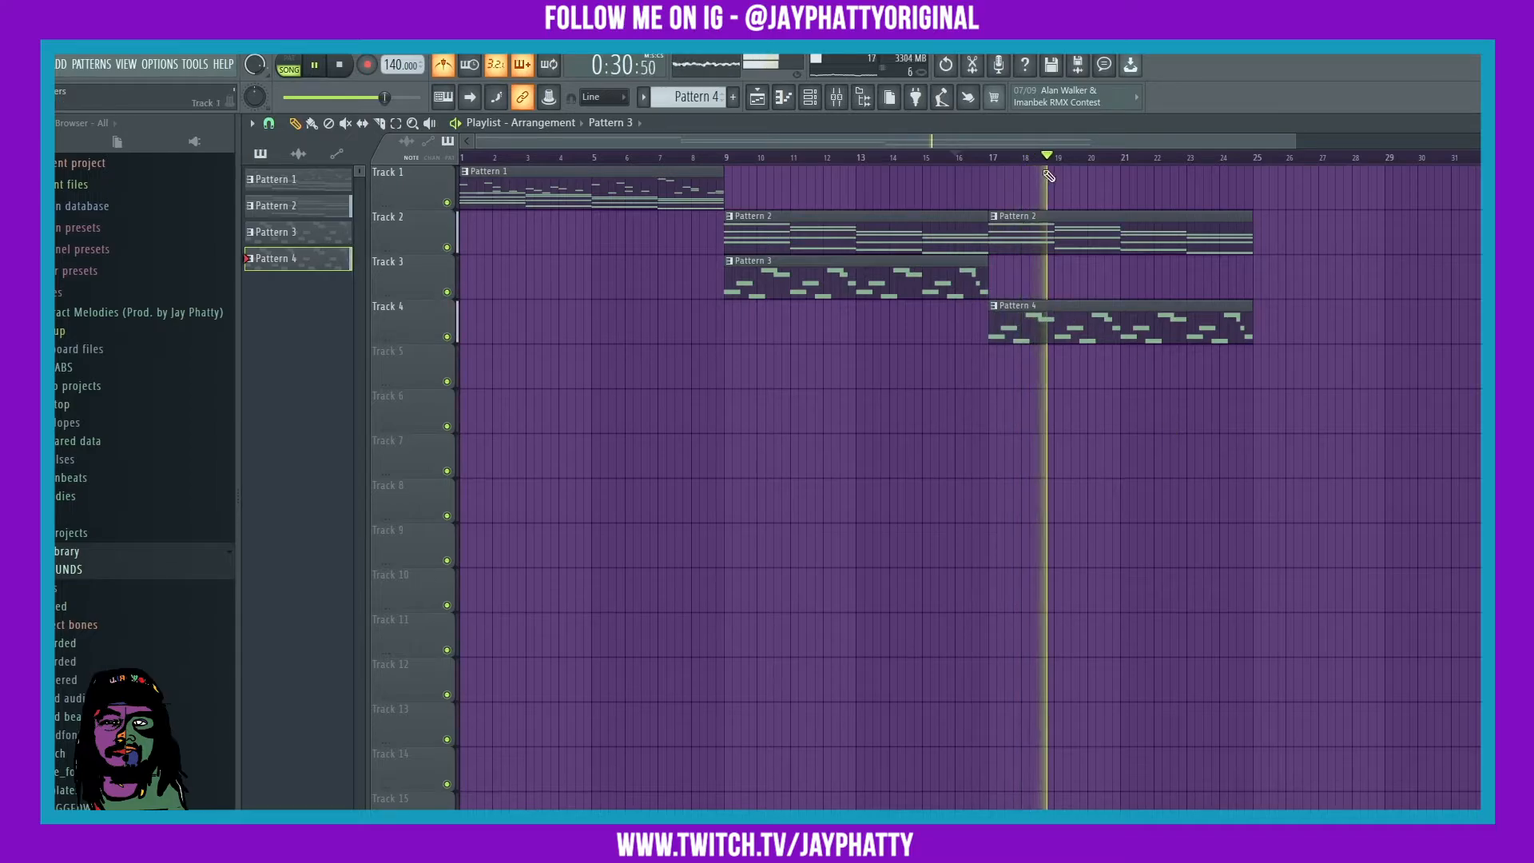
# Audition the arrangement from several points to review how the first section and the two melody sections follow each other.
pyautogui.scroll(-2, 1154, 160)
pyautogui.click(1080, 158)
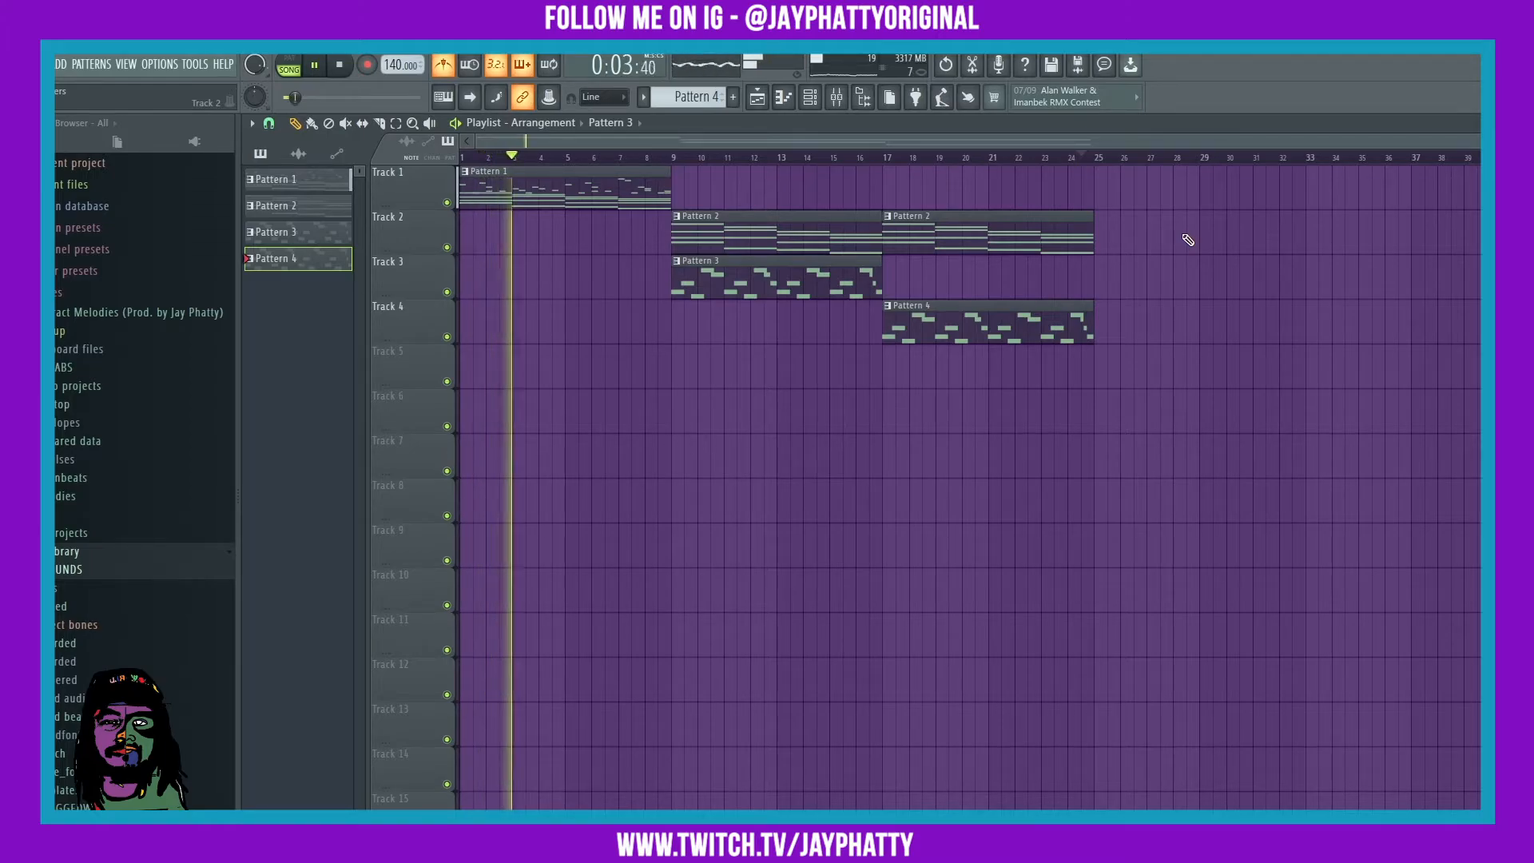
pyautogui.click(340, 66)
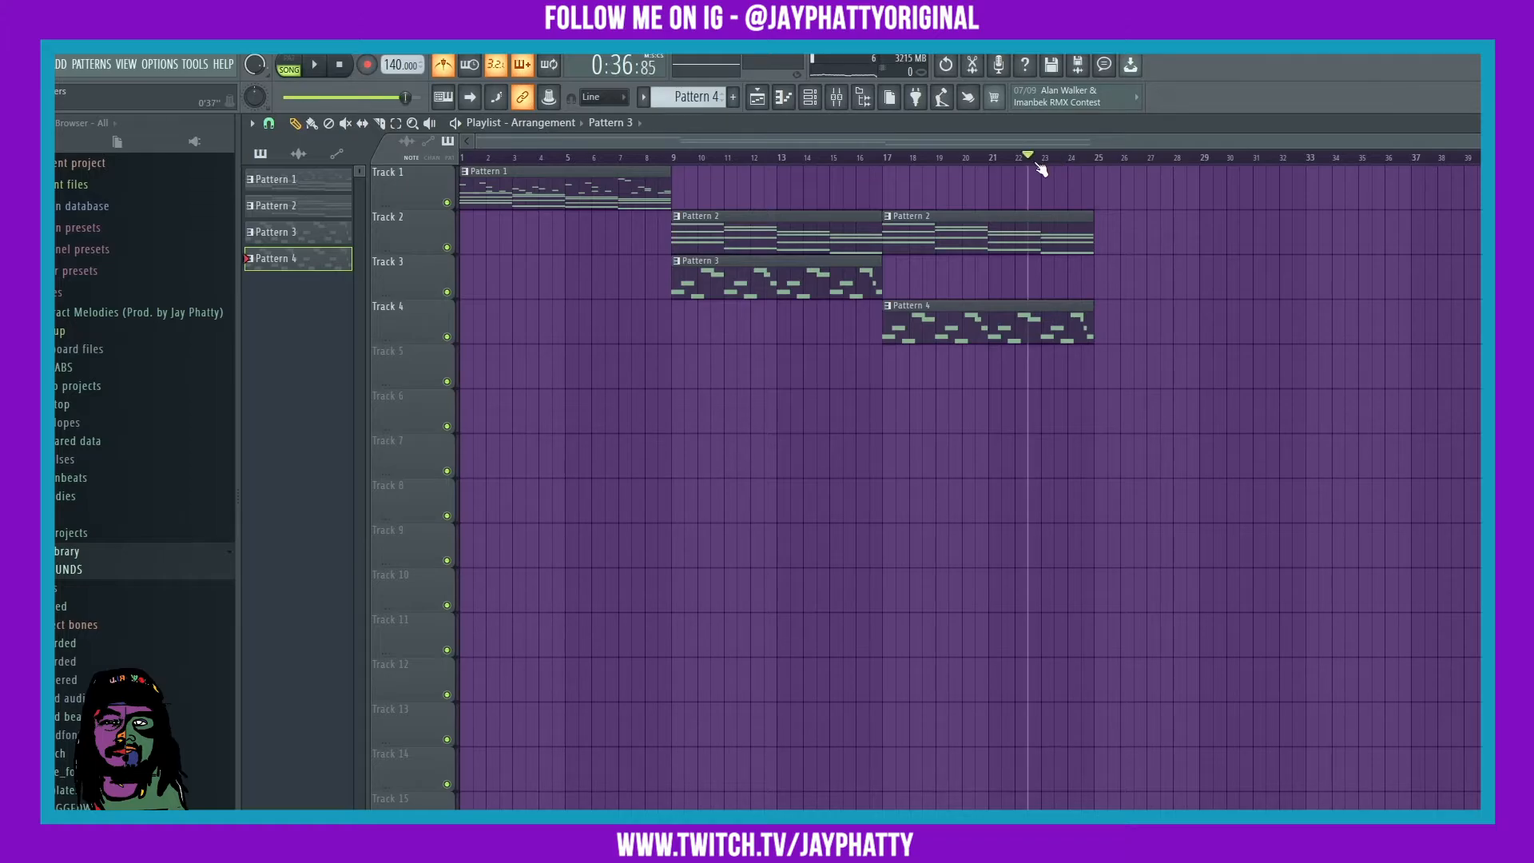
pyautogui.click(644, 157)
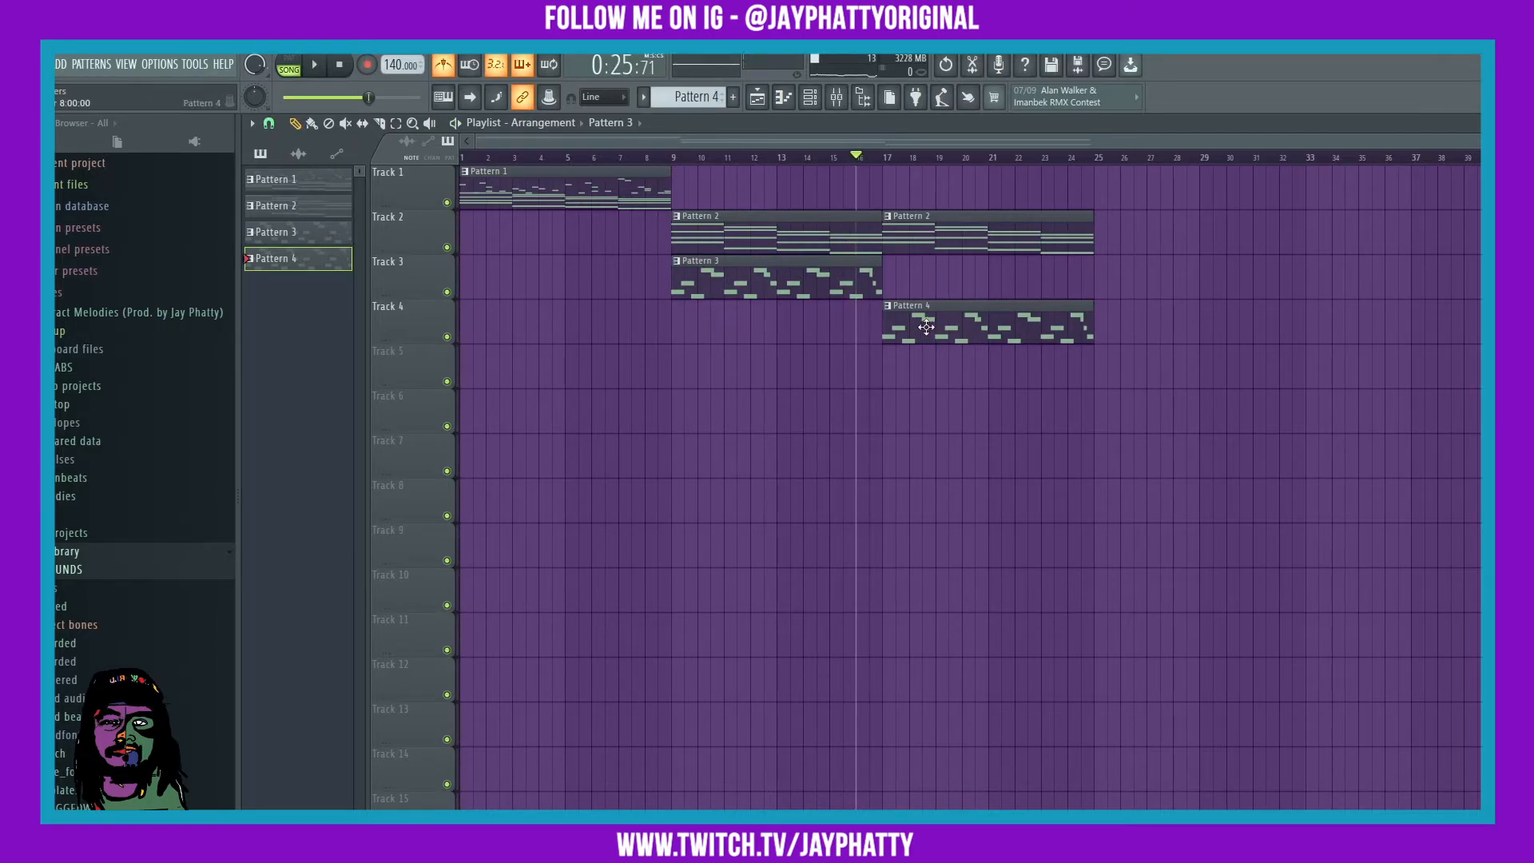
pyautogui.click(787, 158)
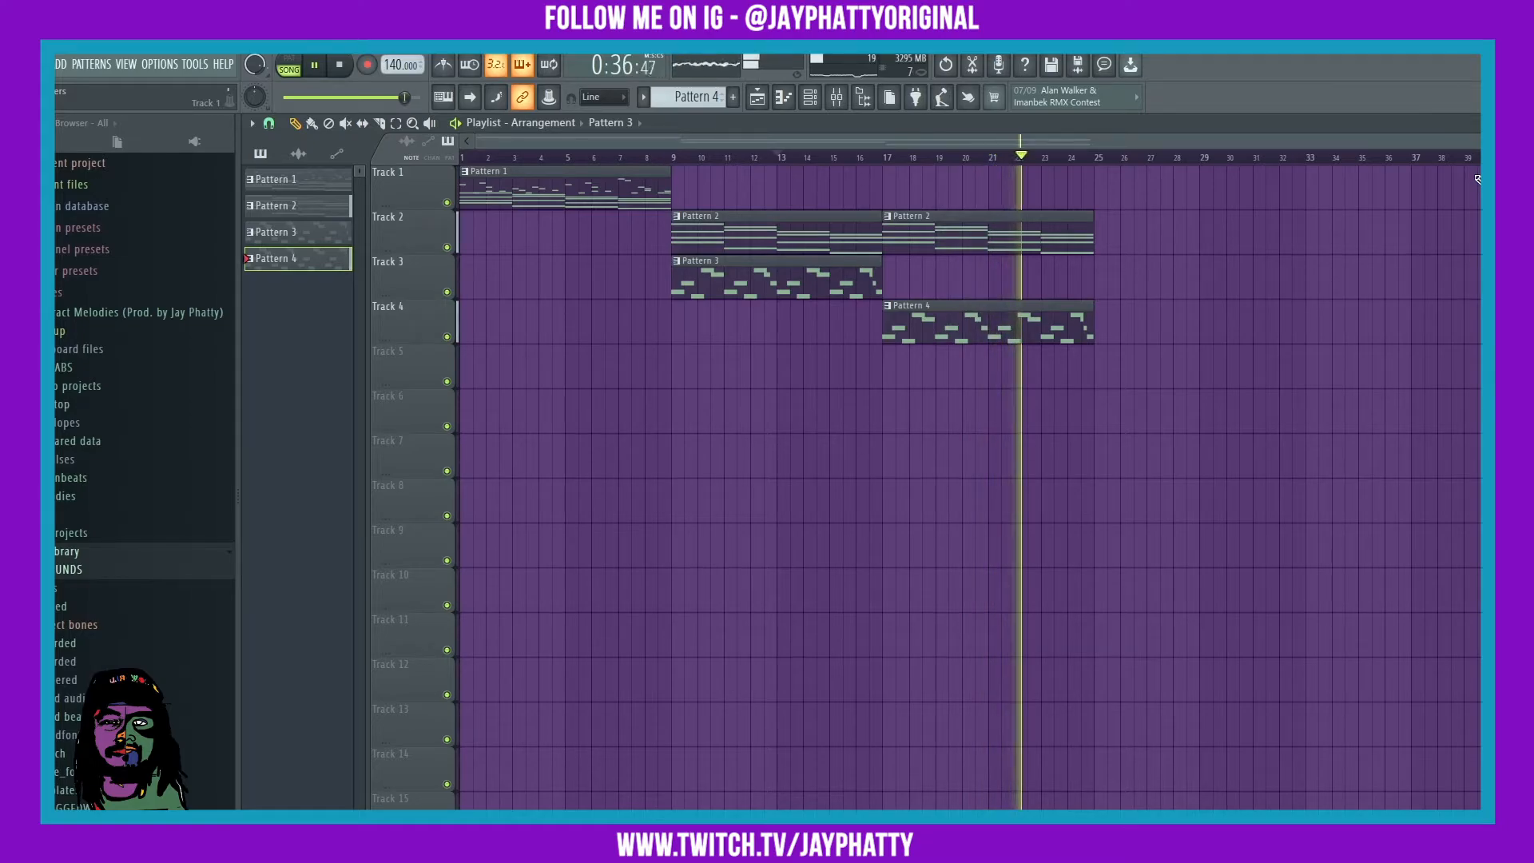
pyautogui.press('space')
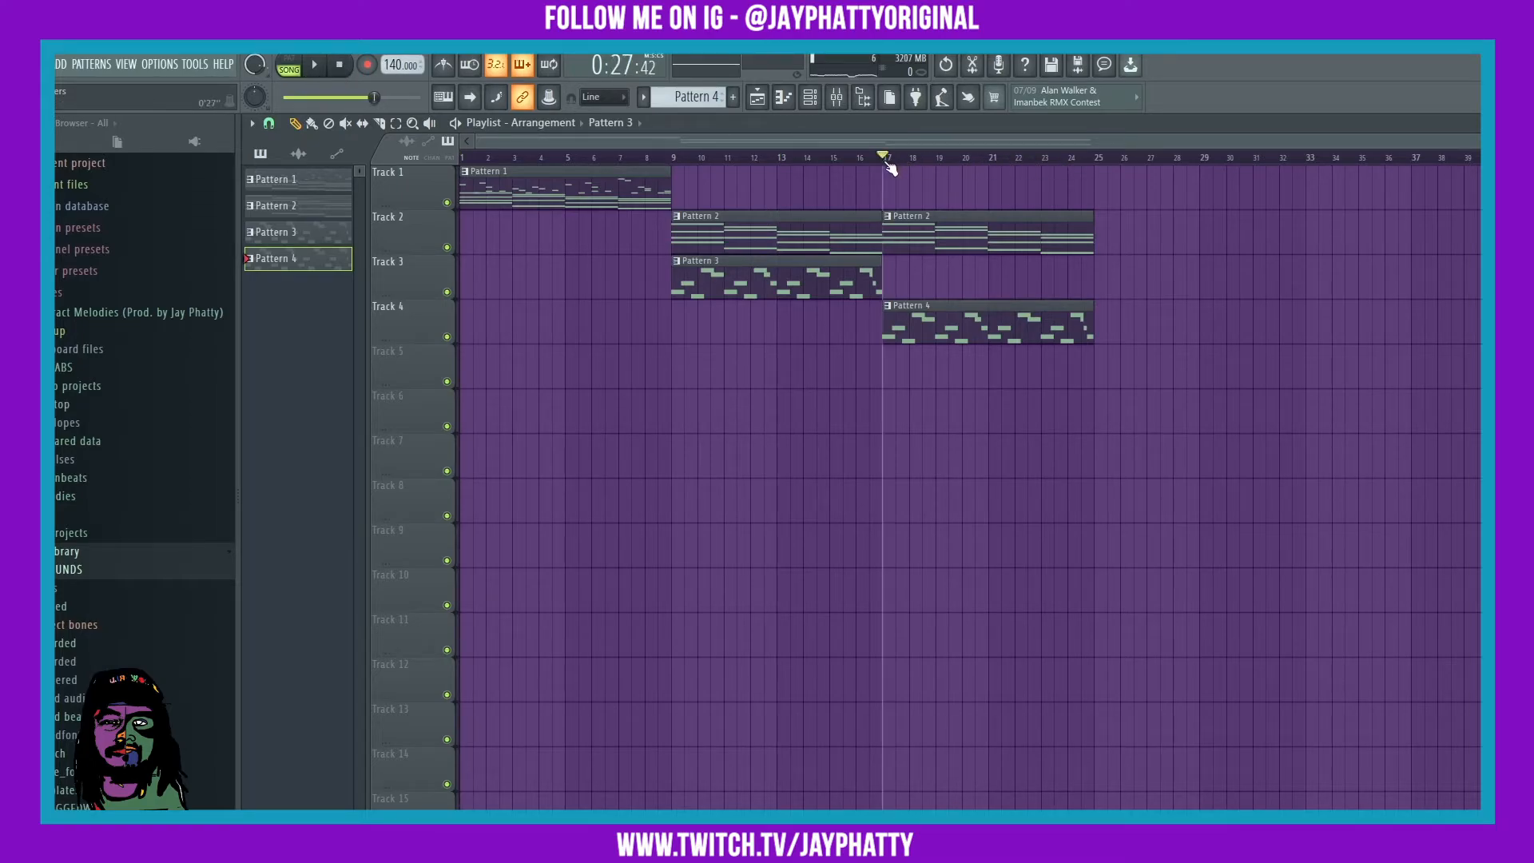
pyautogui.moveTo(890, 166); pyautogui.dragTo(1049, 250)
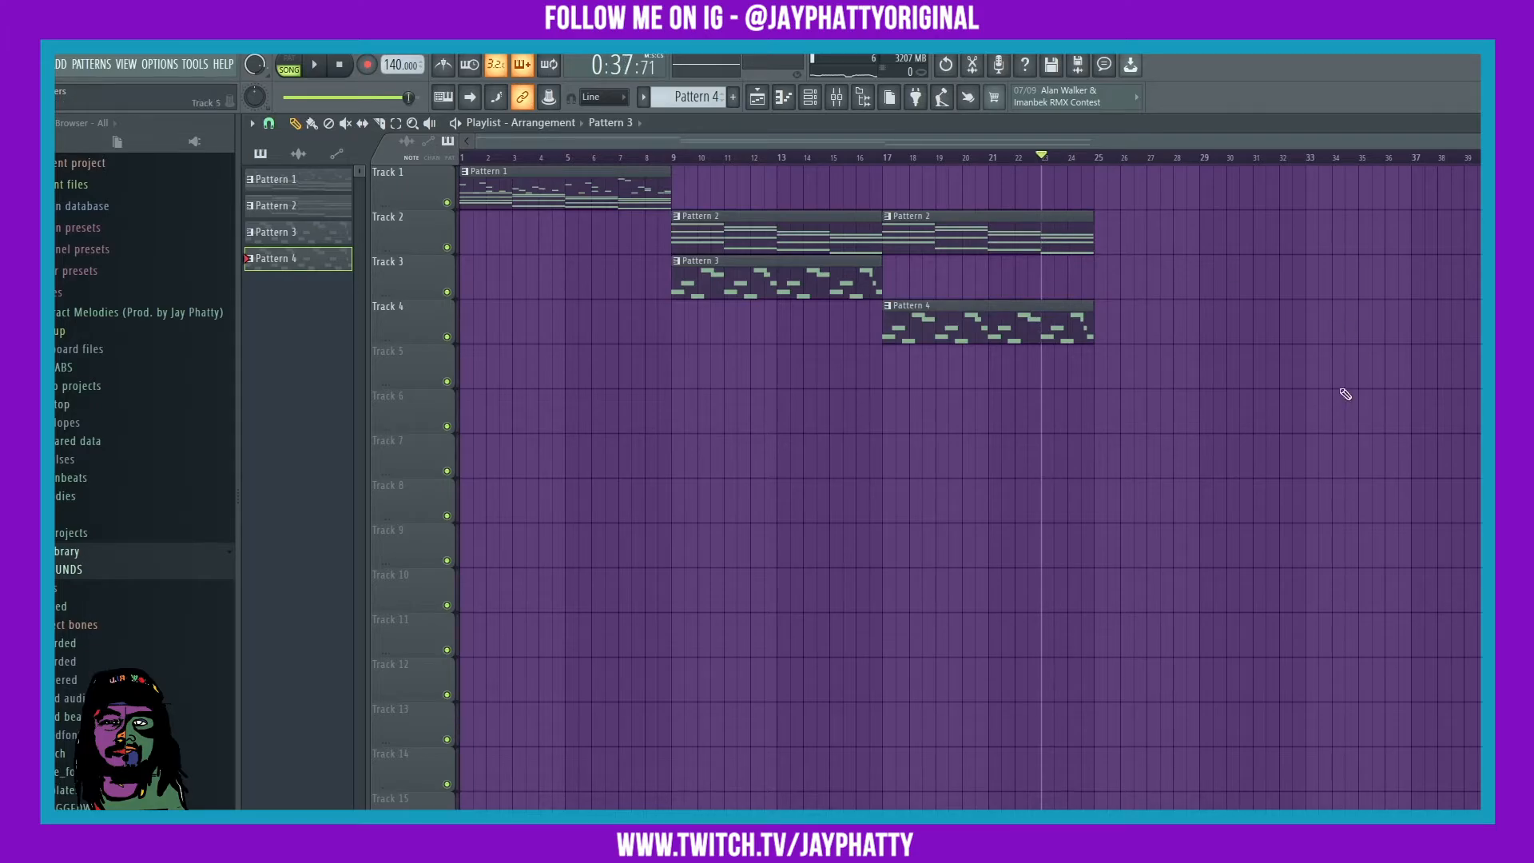
pyautogui.press('space')
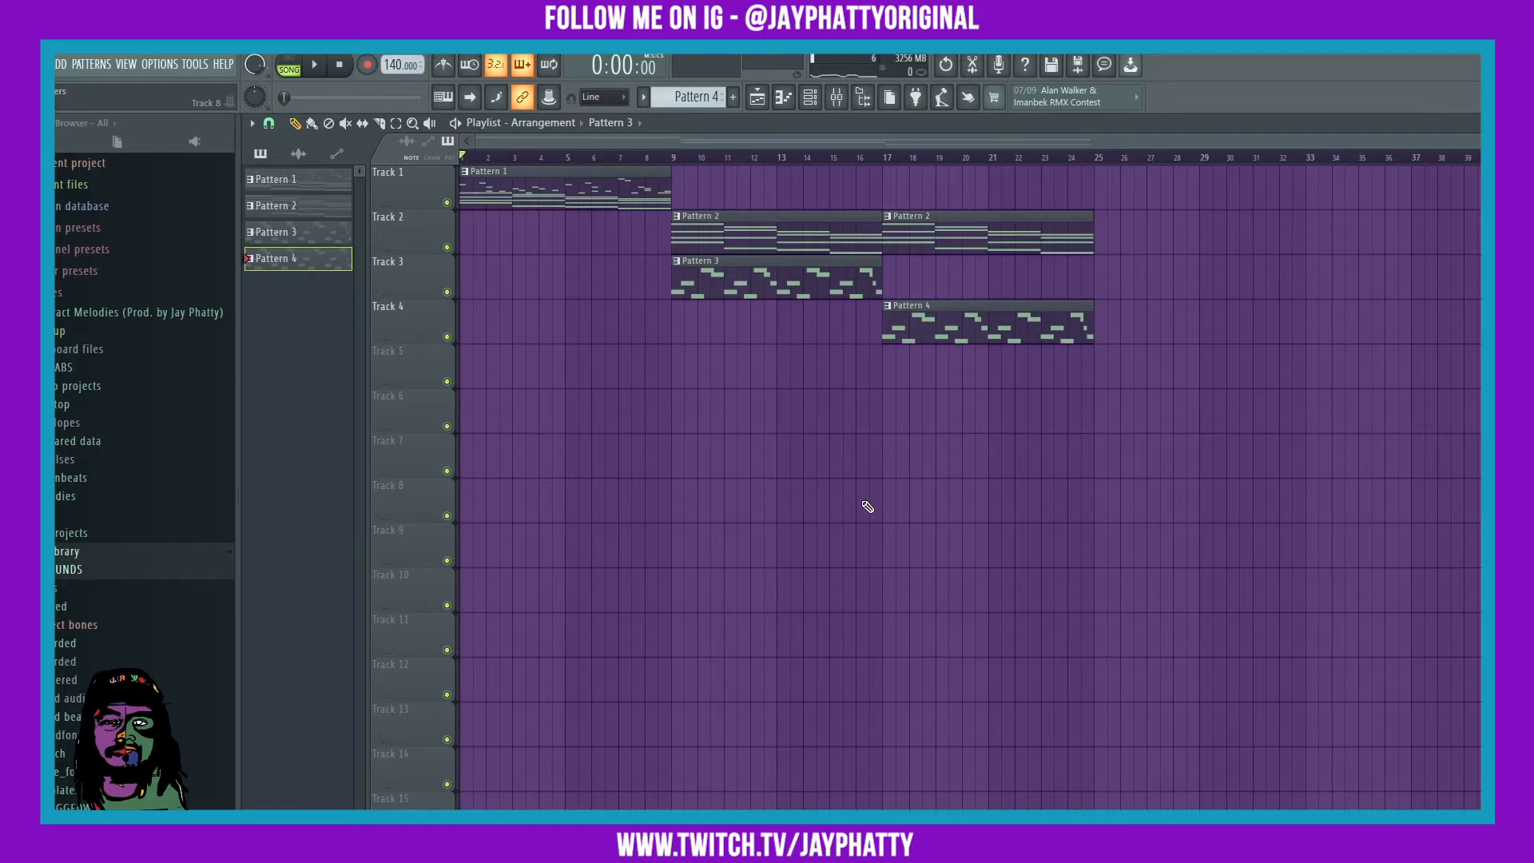
# Route the gtrkeys, accent, pad and flute channels to consecutive mixer tracks, starting from mixer track 4.
pyautogui.click(809, 97)
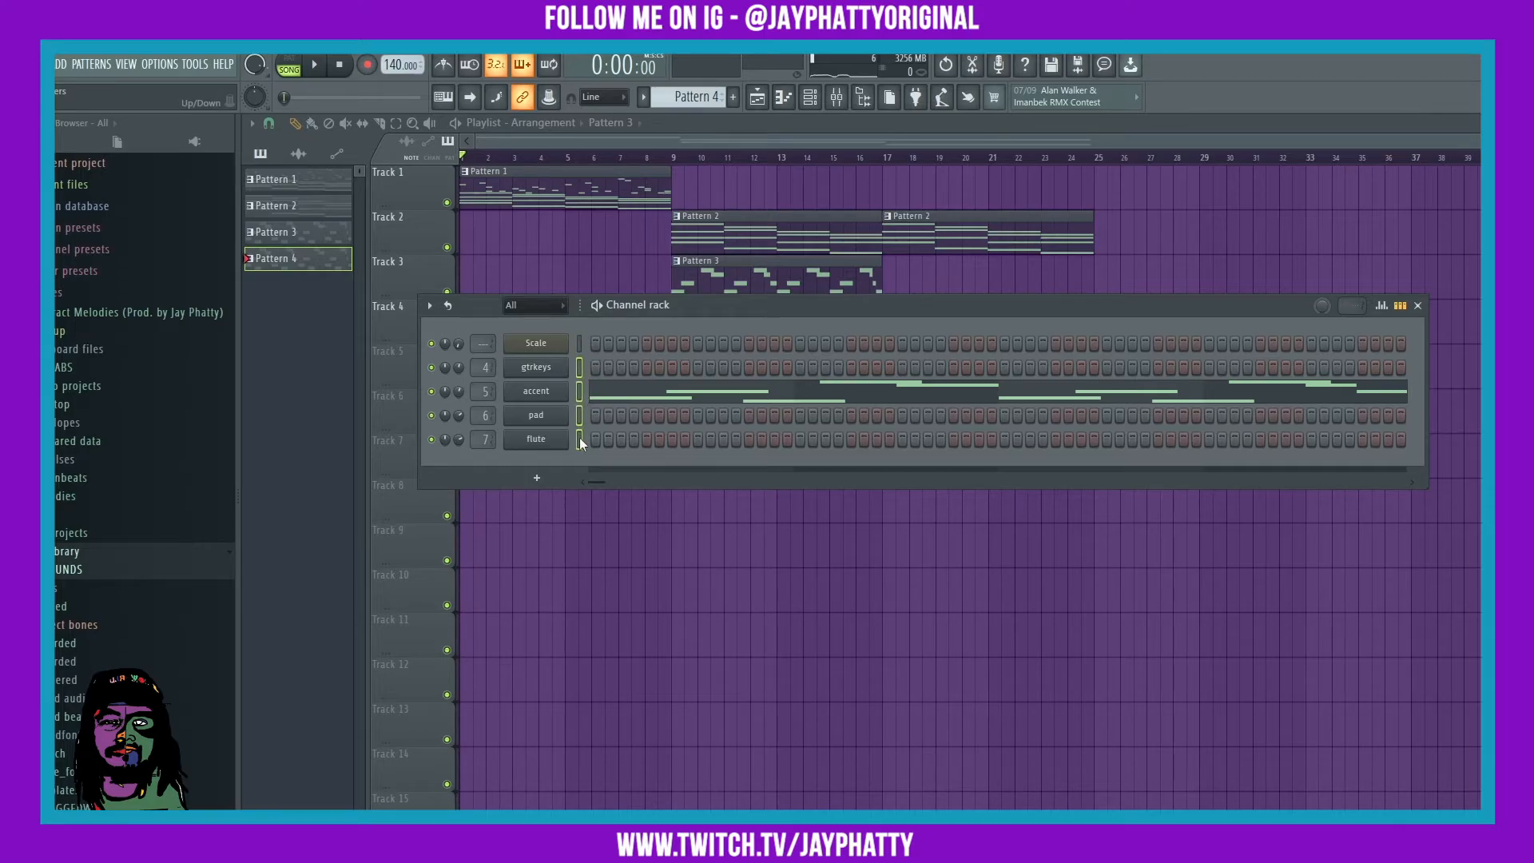
pyautogui.click(837, 100)
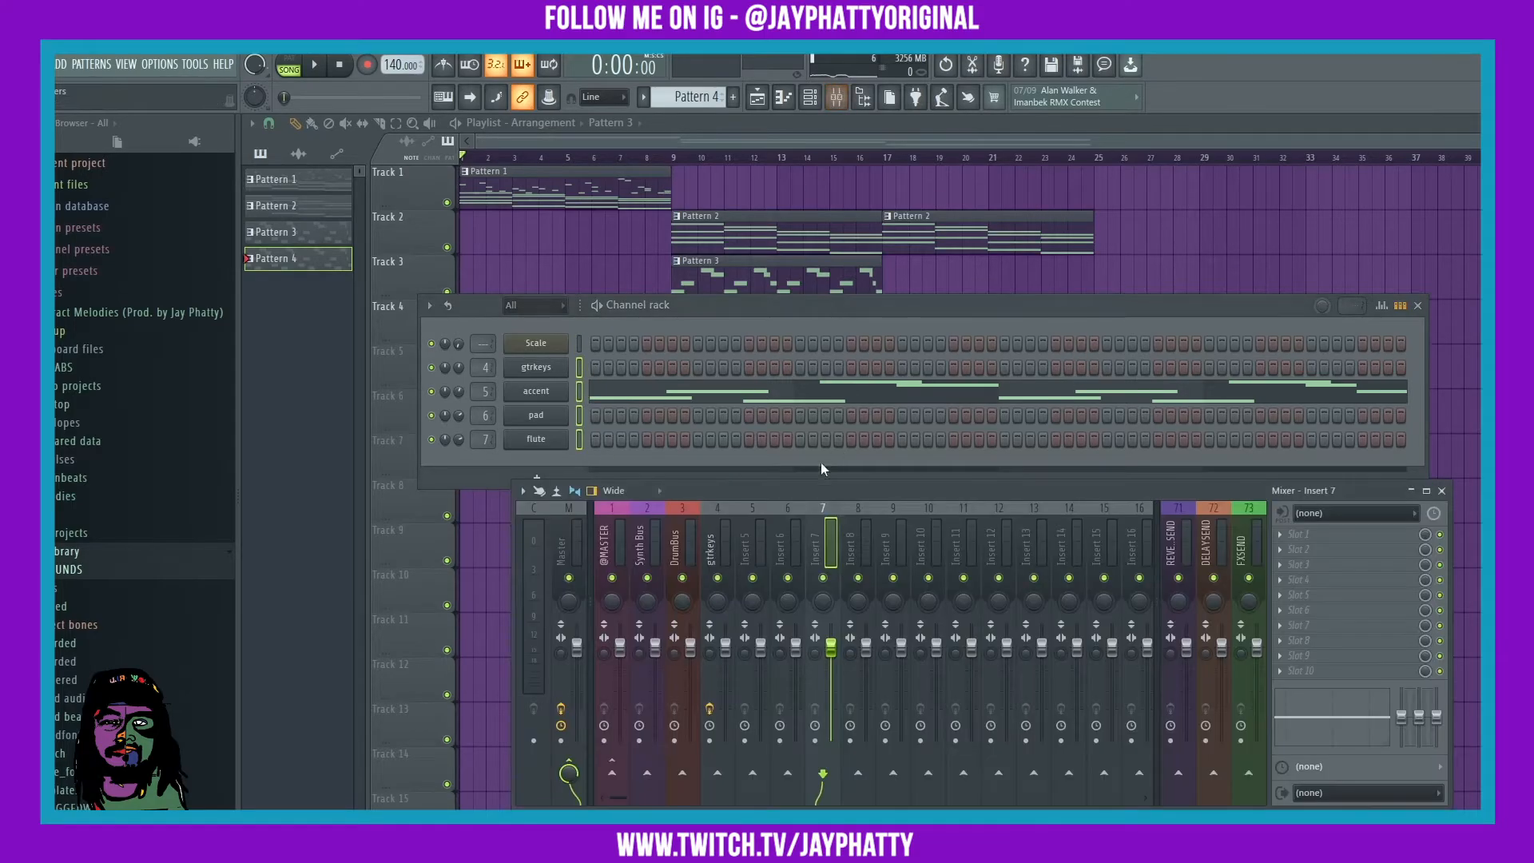
pyautogui.rightClick(721, 546)
pyautogui.moveTo(796, 599)
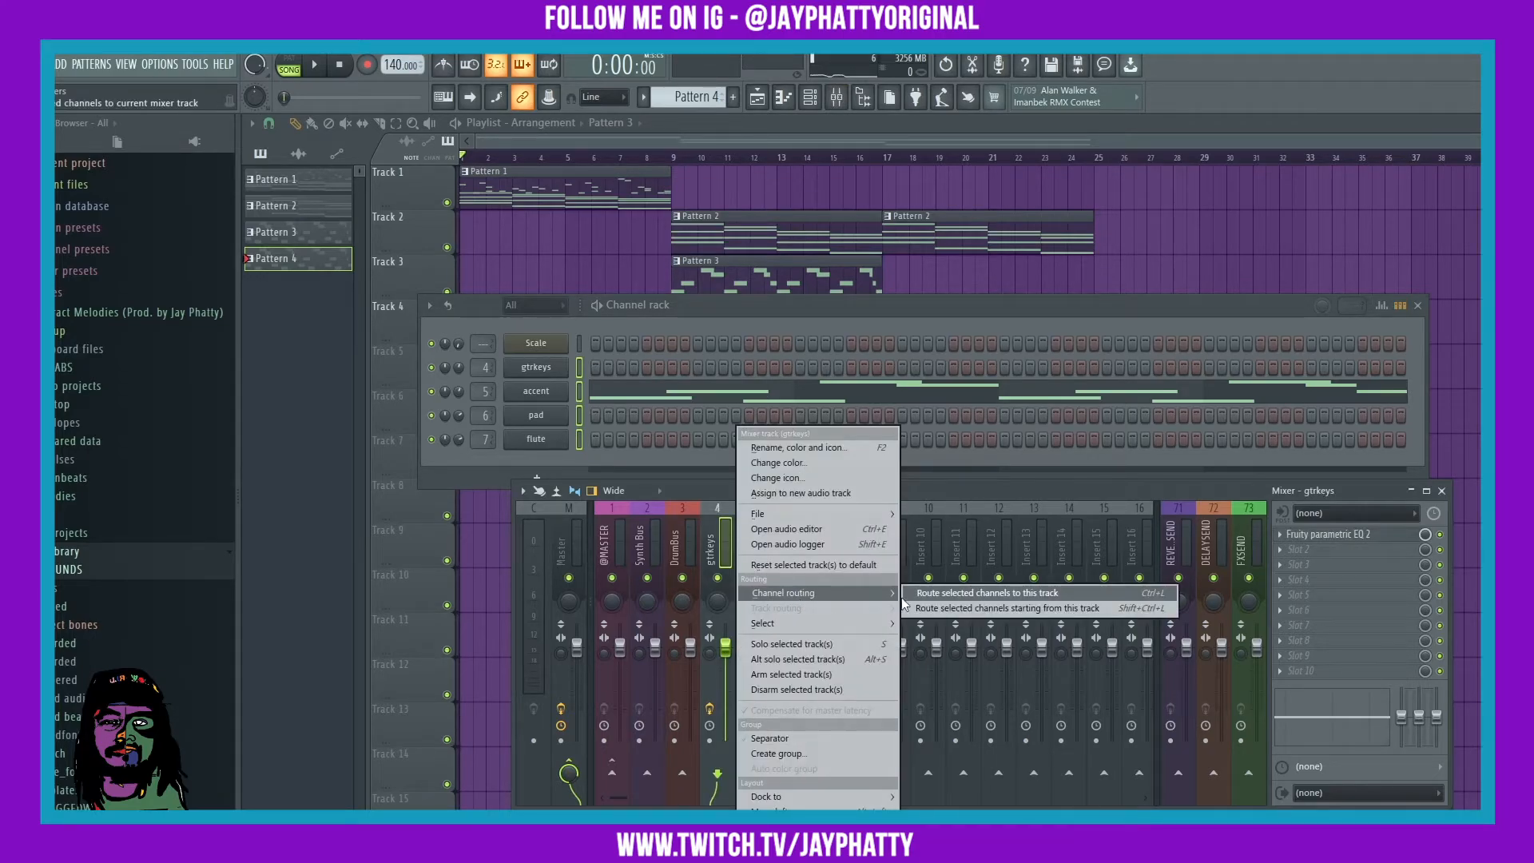
pyautogui.click(957, 606)
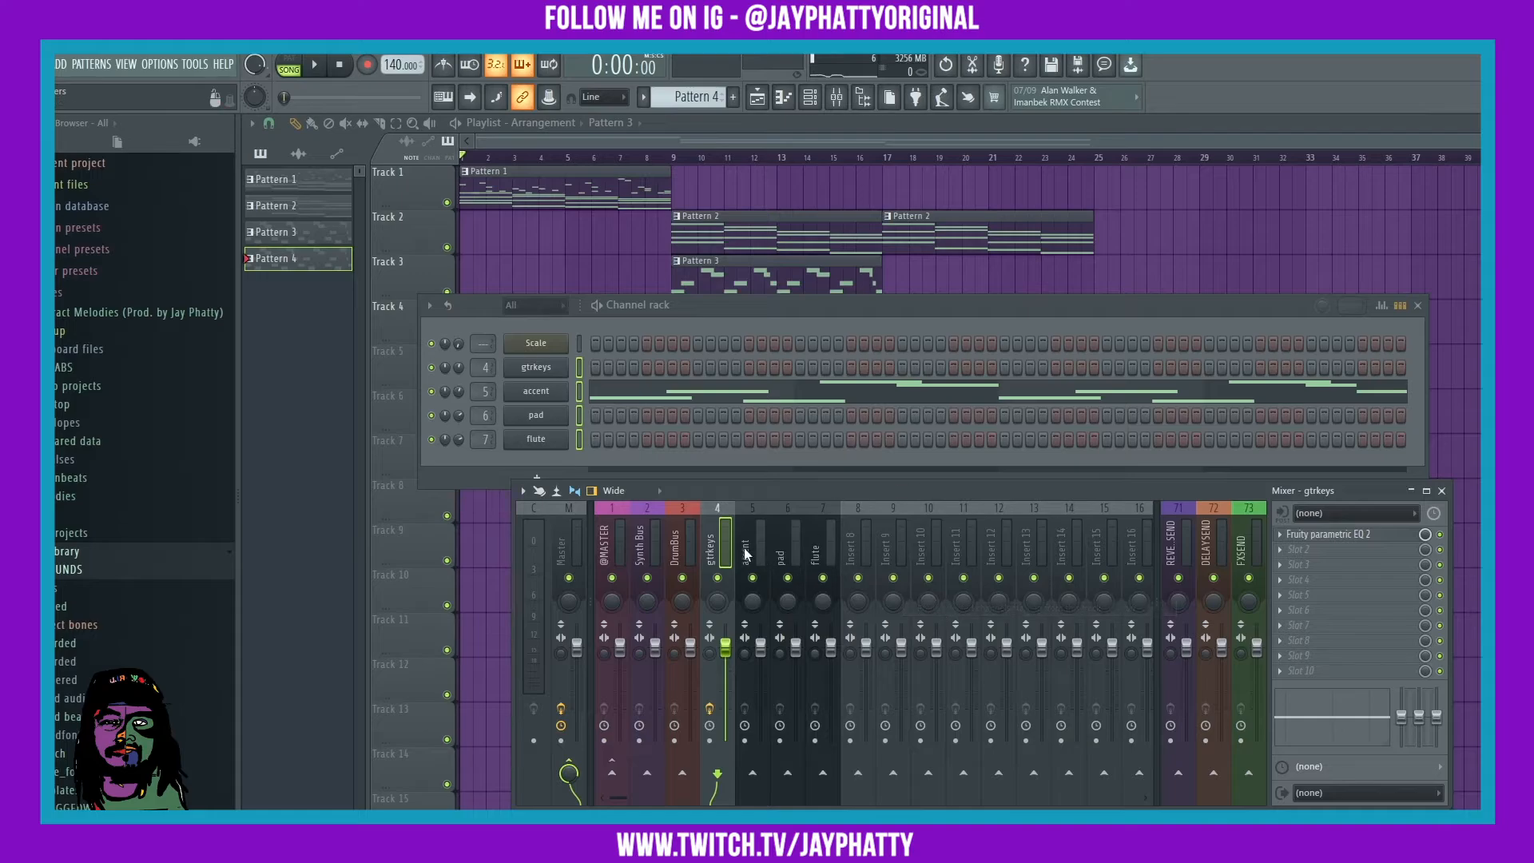
# Color the gtrkeys, accent, pad and flute mixer tracks medium purple (#8B59B5).
pyautogui.rightClick(814, 551)
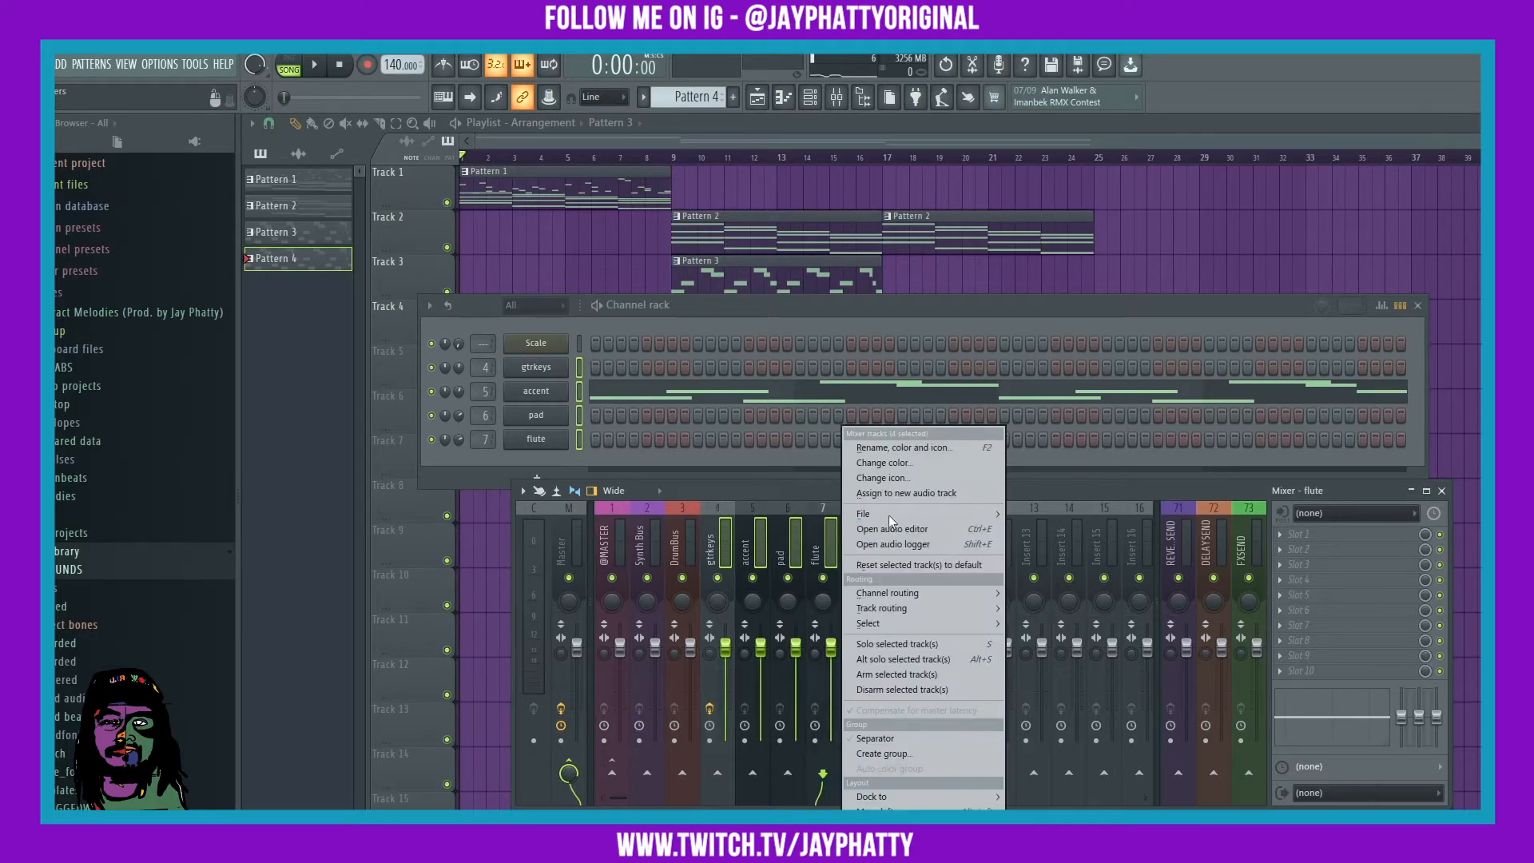
pyautogui.click(911, 463)
pyautogui.click(1027, 473)
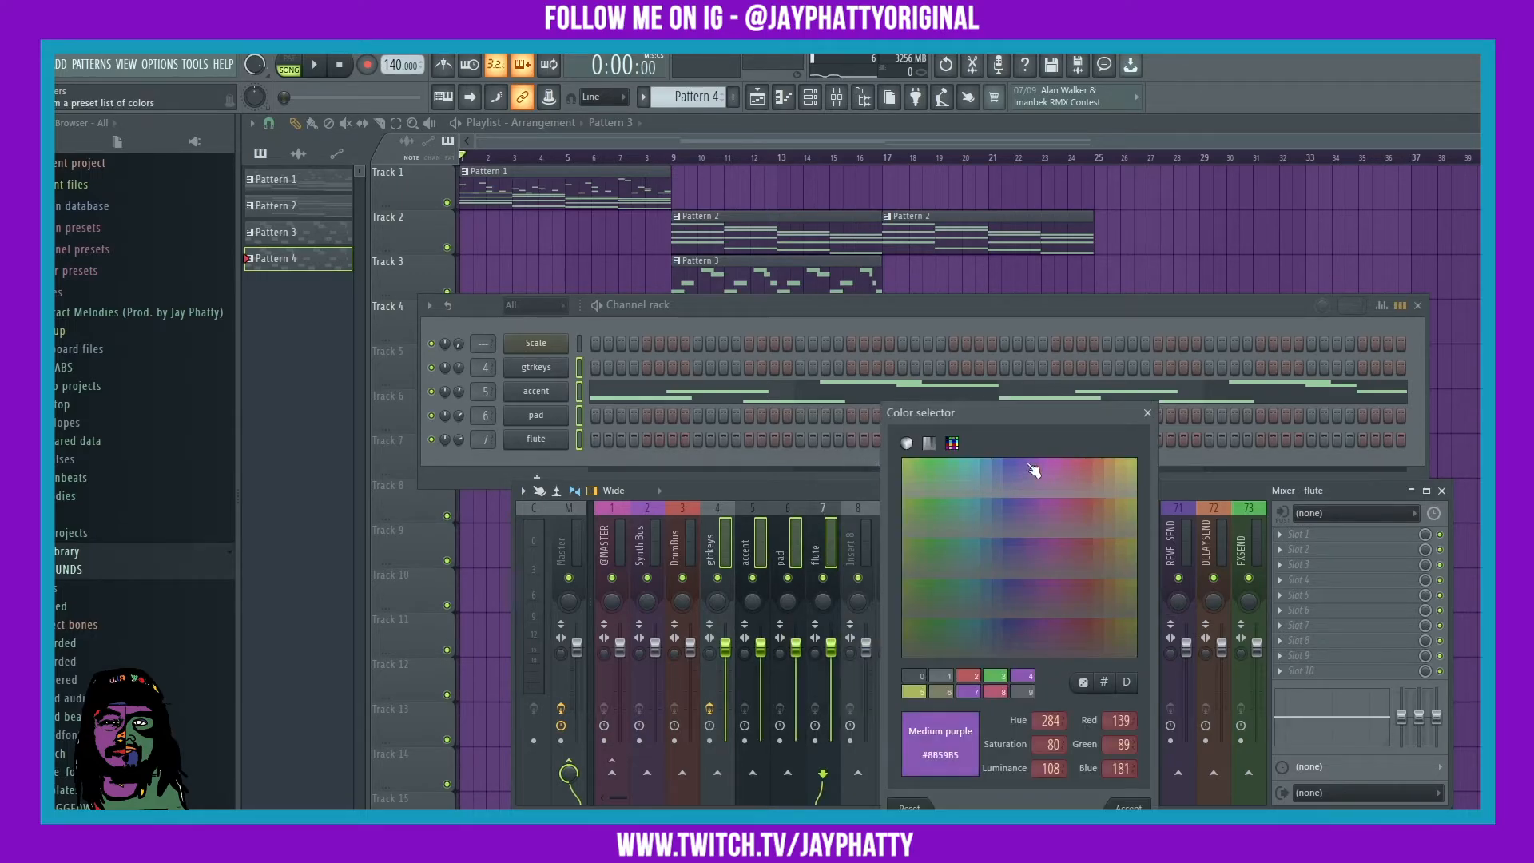
pyautogui.click(1138, 807)
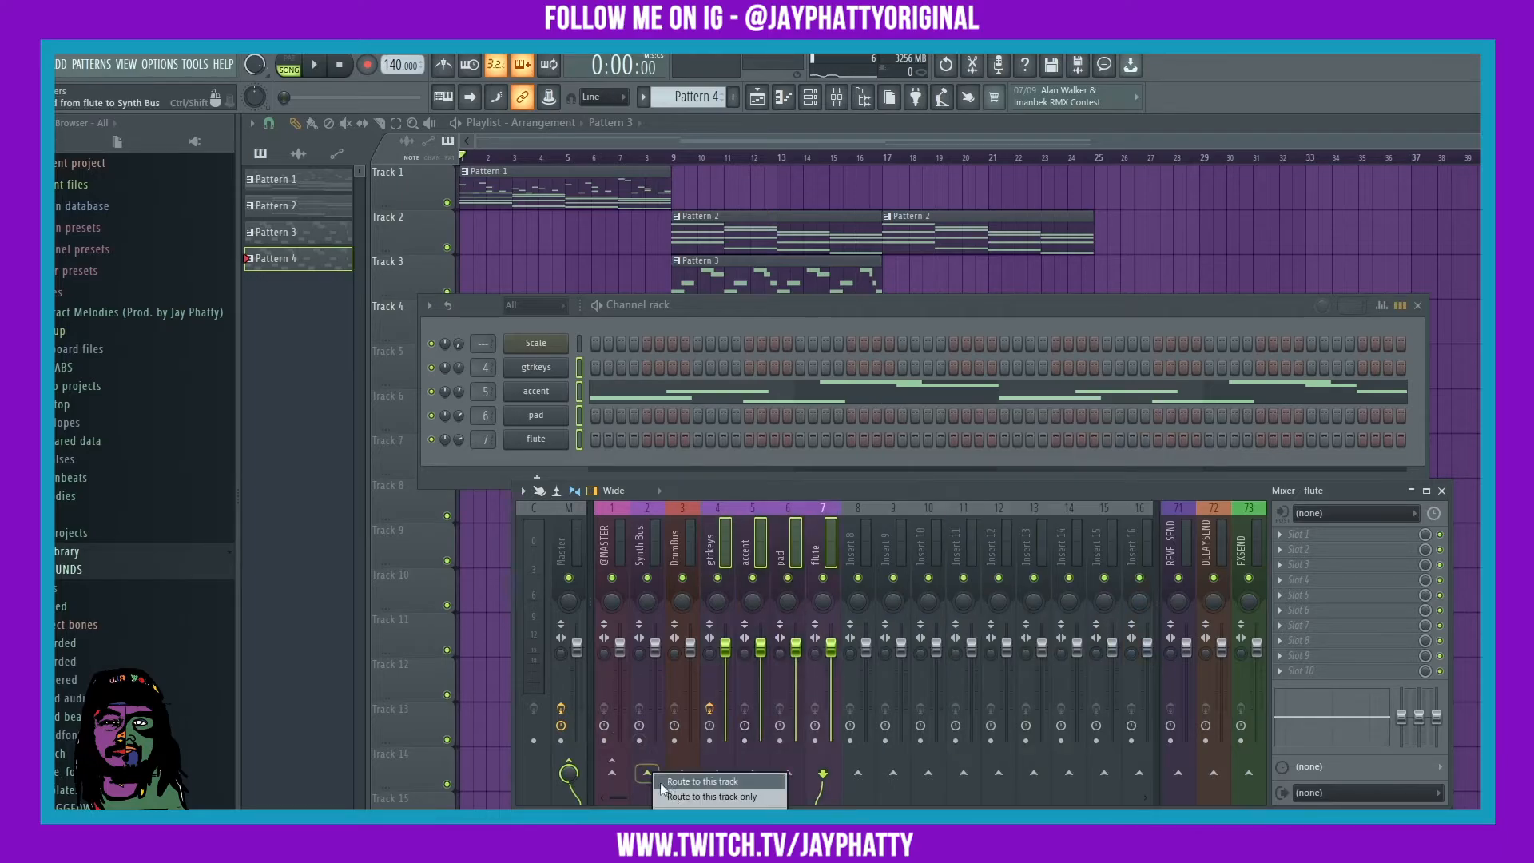
pyautogui.click(649, 555)
pyautogui.rightClick(615, 781)
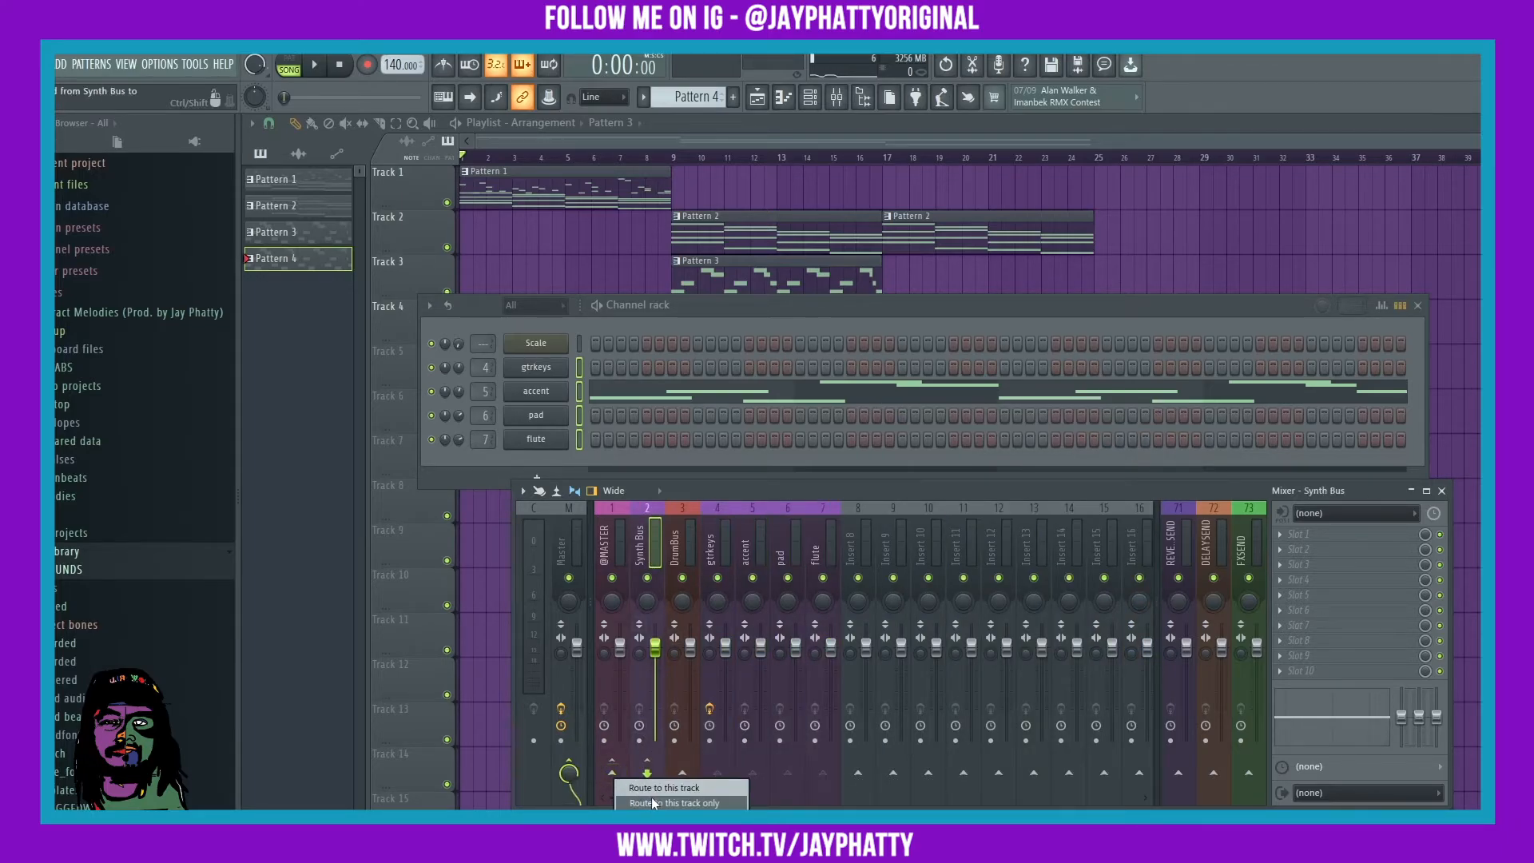
pyautogui.click(755, 551)
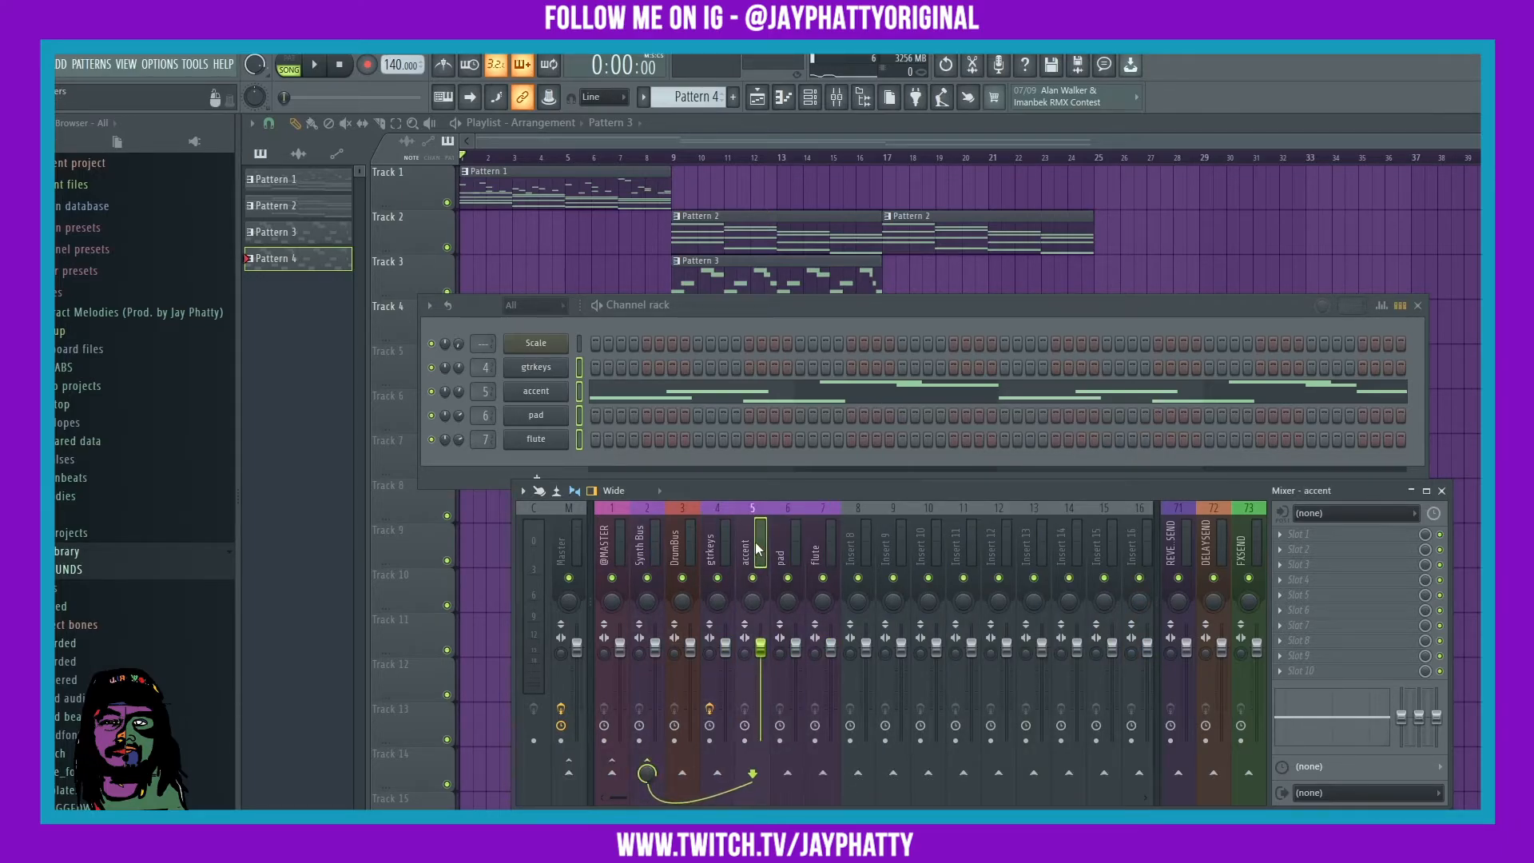
# During playback from bar 9, lower gtrkeys to about -1.2 dB and accent to about -0.7 dB, and adjust the pad and flute faders.
pyautogui.click(673, 159)
pyautogui.click(810, 98)
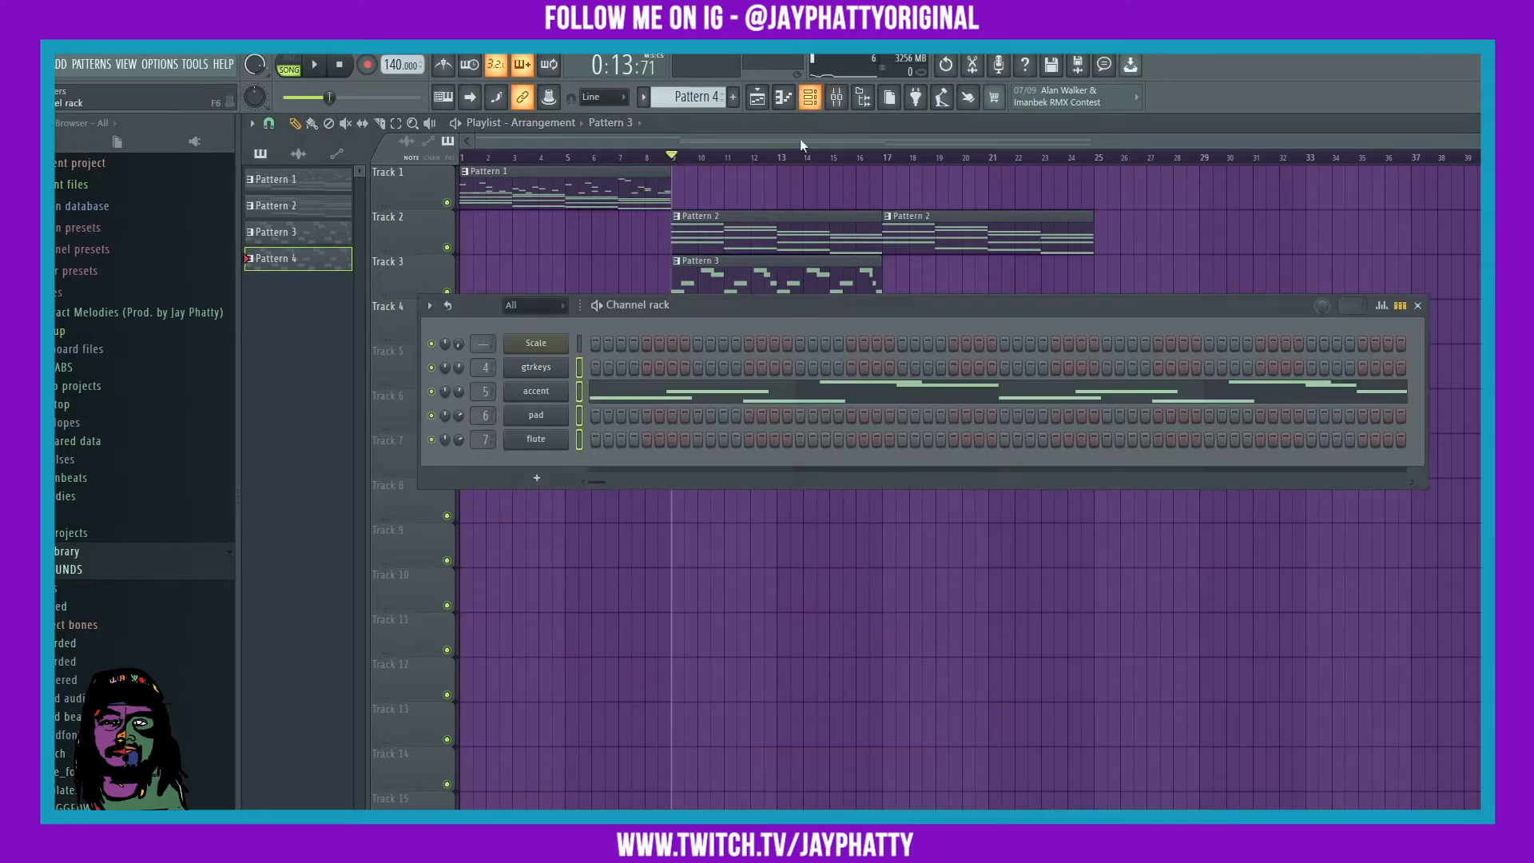
pyautogui.click(812, 97)
pyautogui.click(835, 97)
pyautogui.press('space')
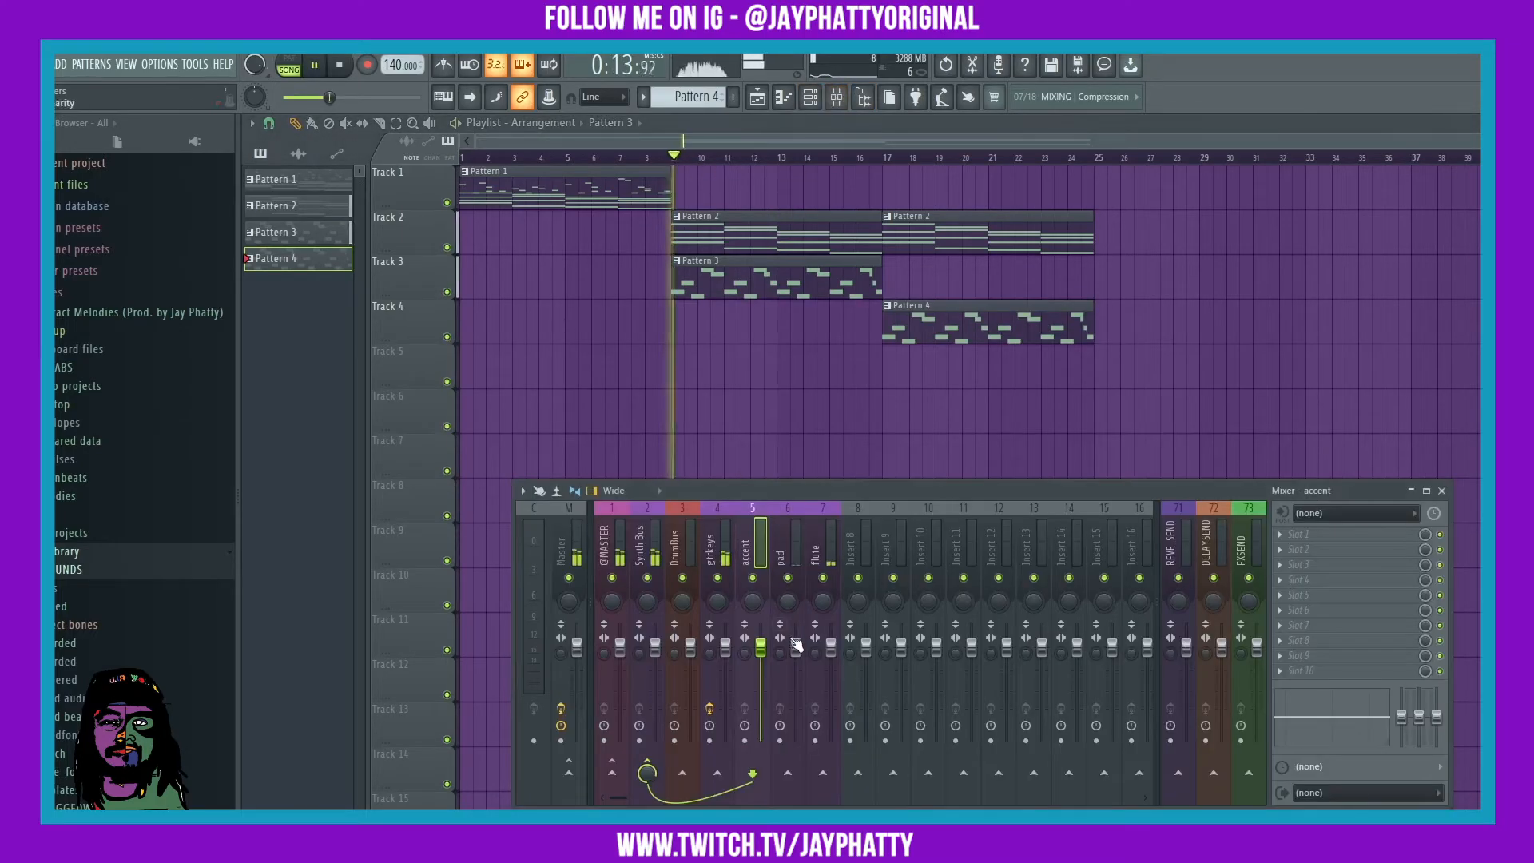
pyautogui.click(724, 552)
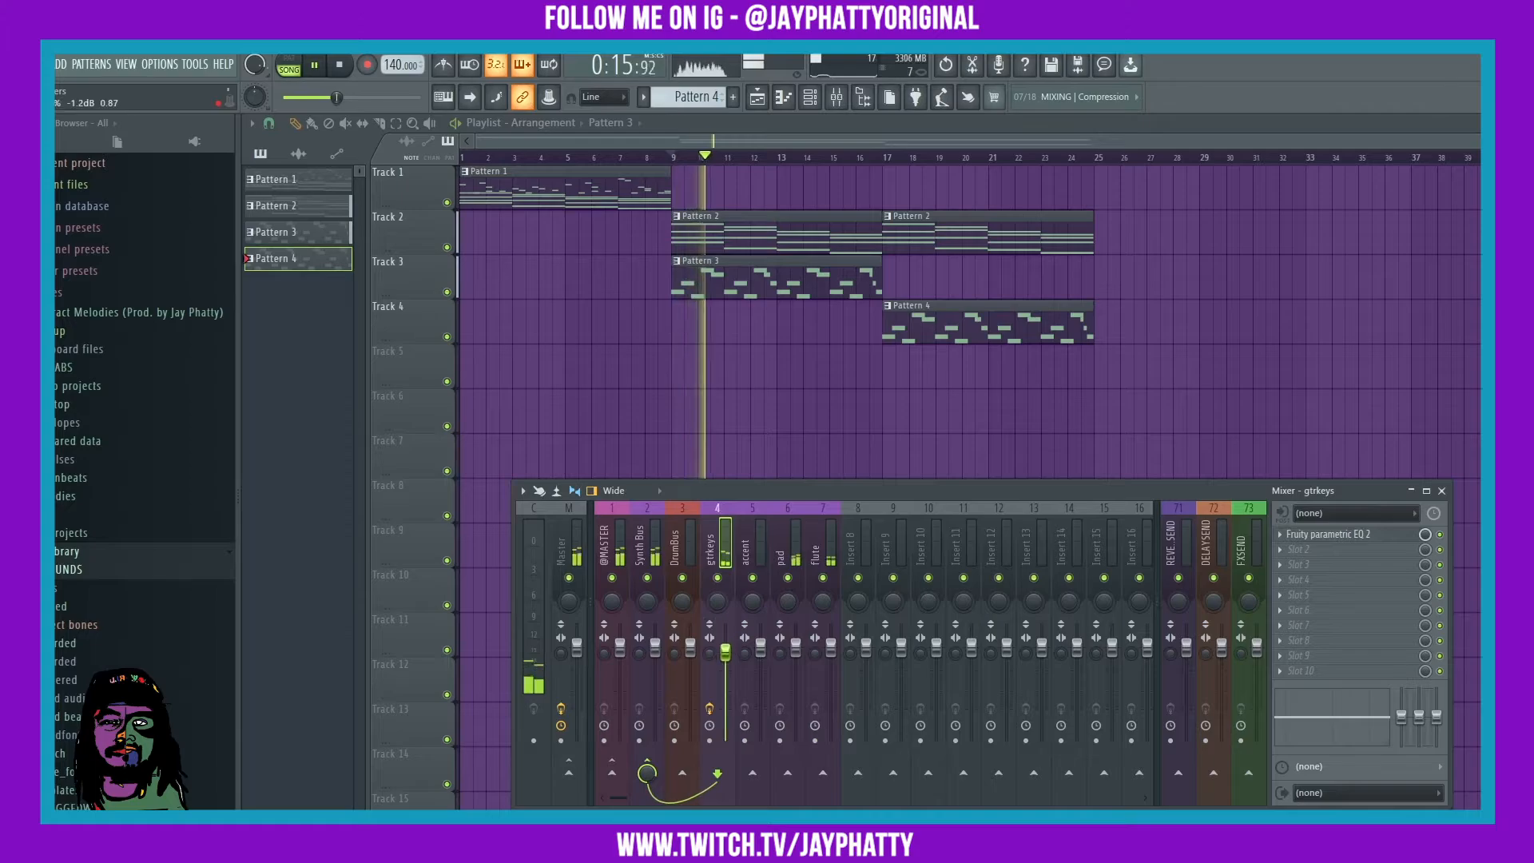
pyautogui.click(796, 551)
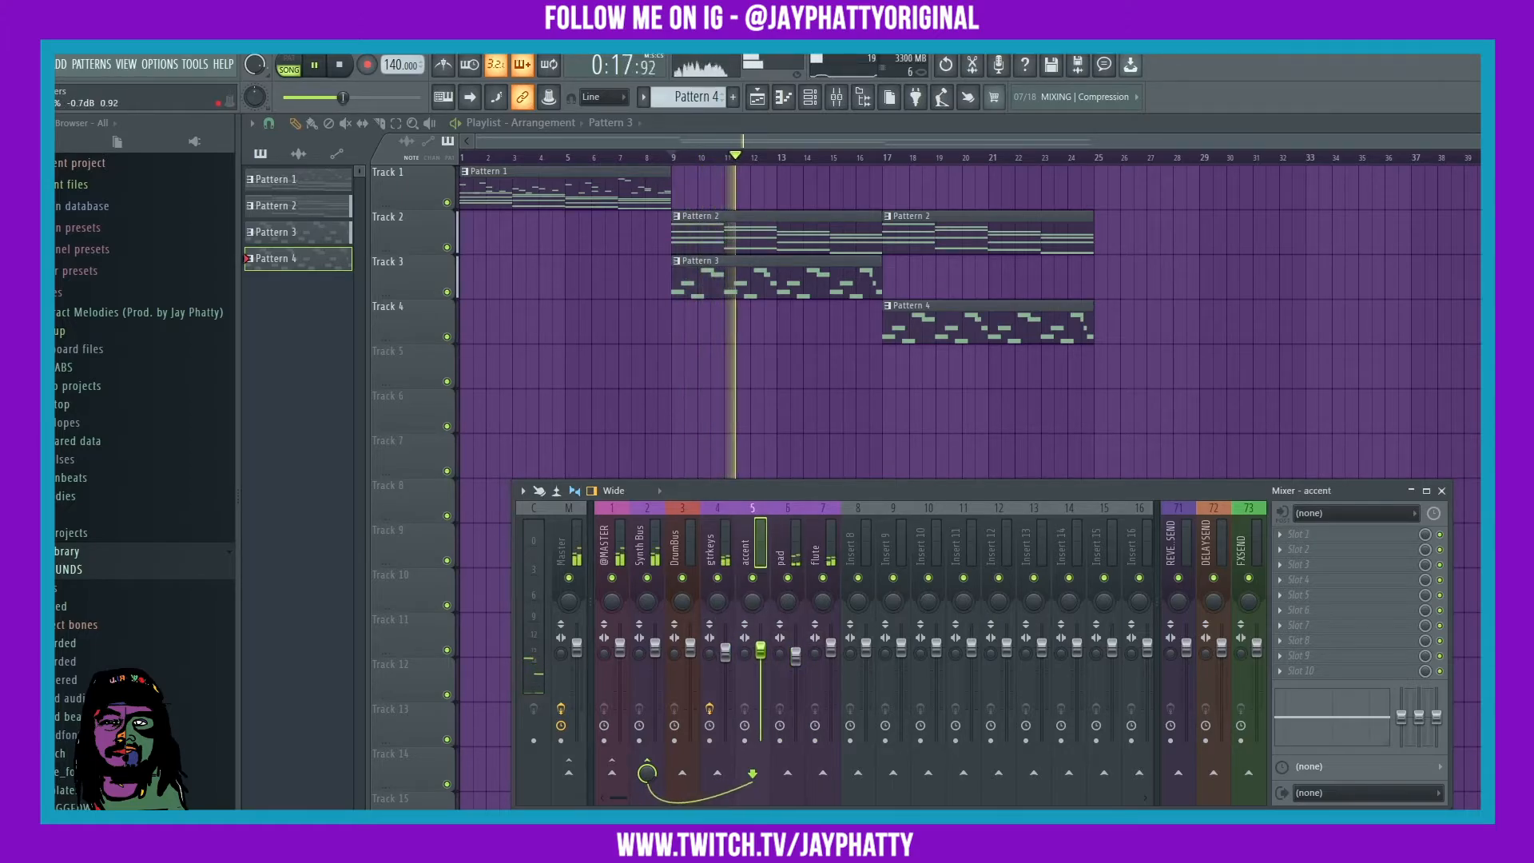
pyautogui.click(832, 648)
# Open the gtrkeys track's Fruity Parametric EQ 2 for inspection and restart song playback from the beginning.
pyautogui.click(724, 651)
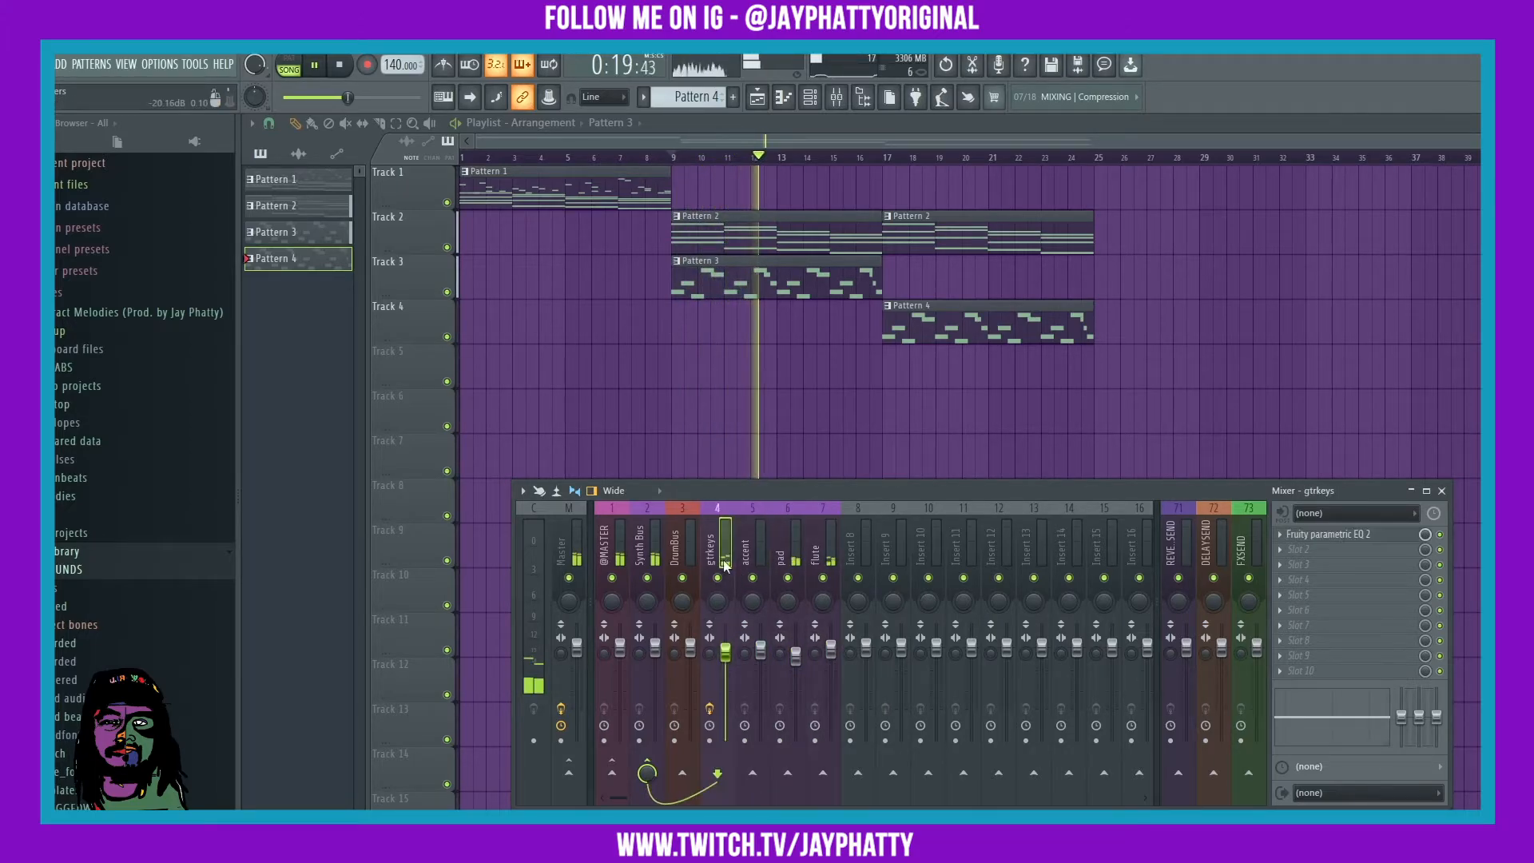
pyautogui.click(1328, 533)
pyautogui.click(789, 559)
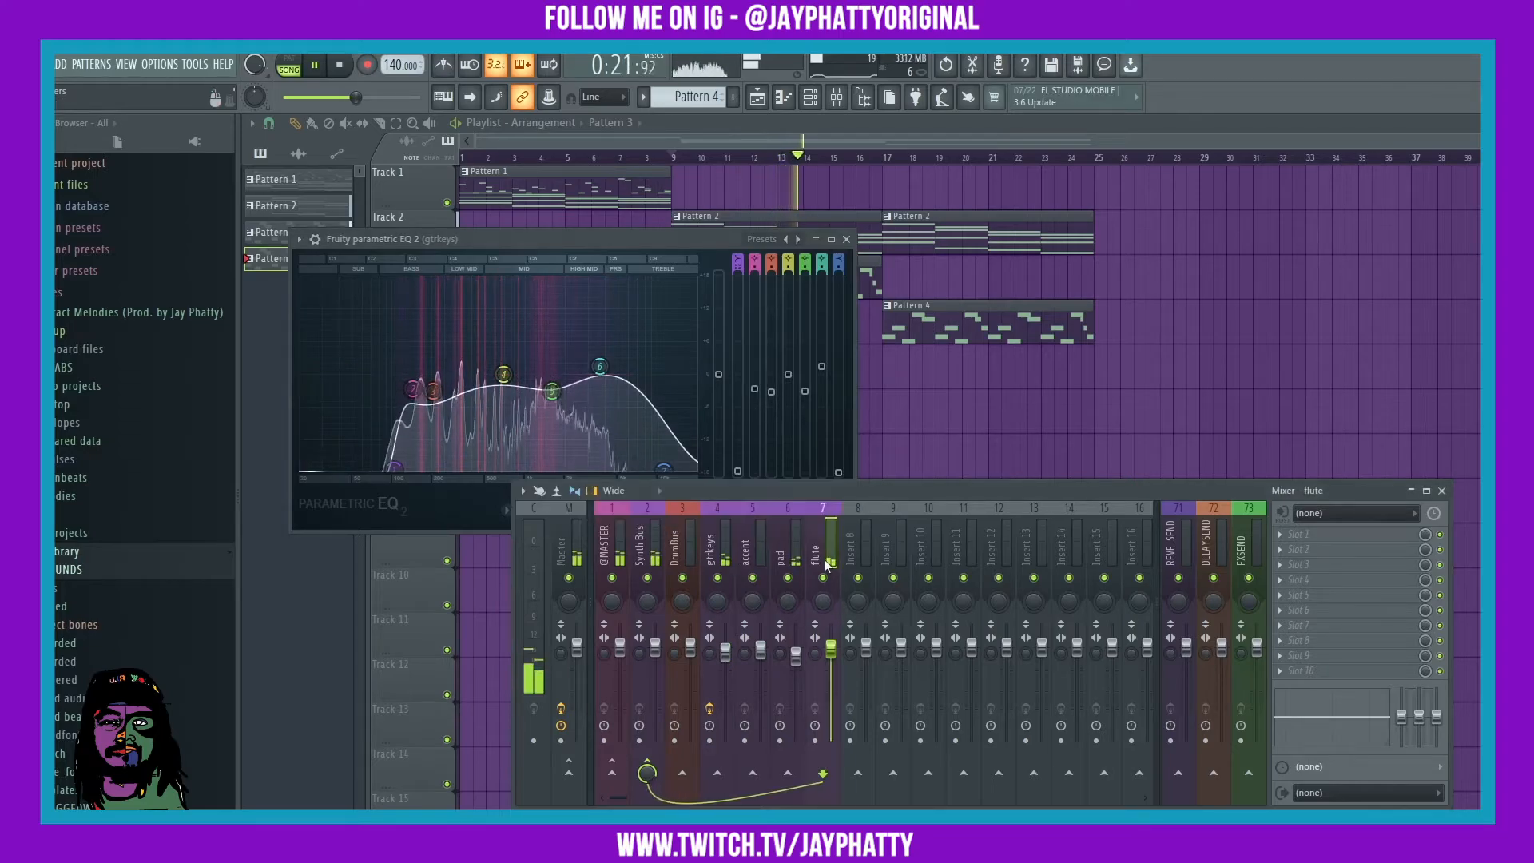
pyautogui.click(338, 65)
pyautogui.press('space')
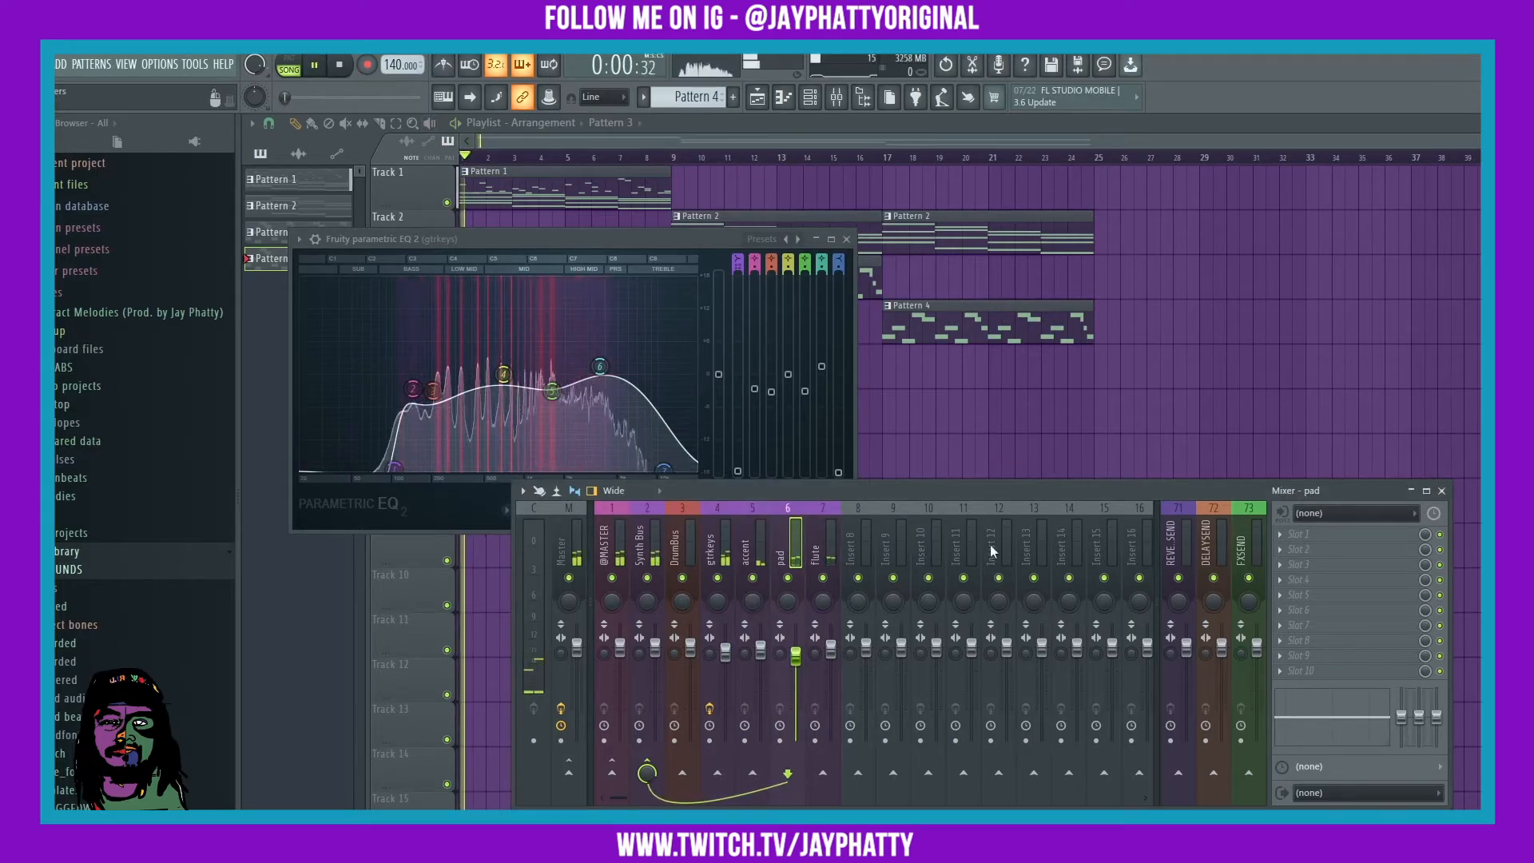
# Add Fruity Parametric EQ 2 to the accent mixer track, cut its lows with band 1 and slightly boost band 5.
pyautogui.click(755, 559)
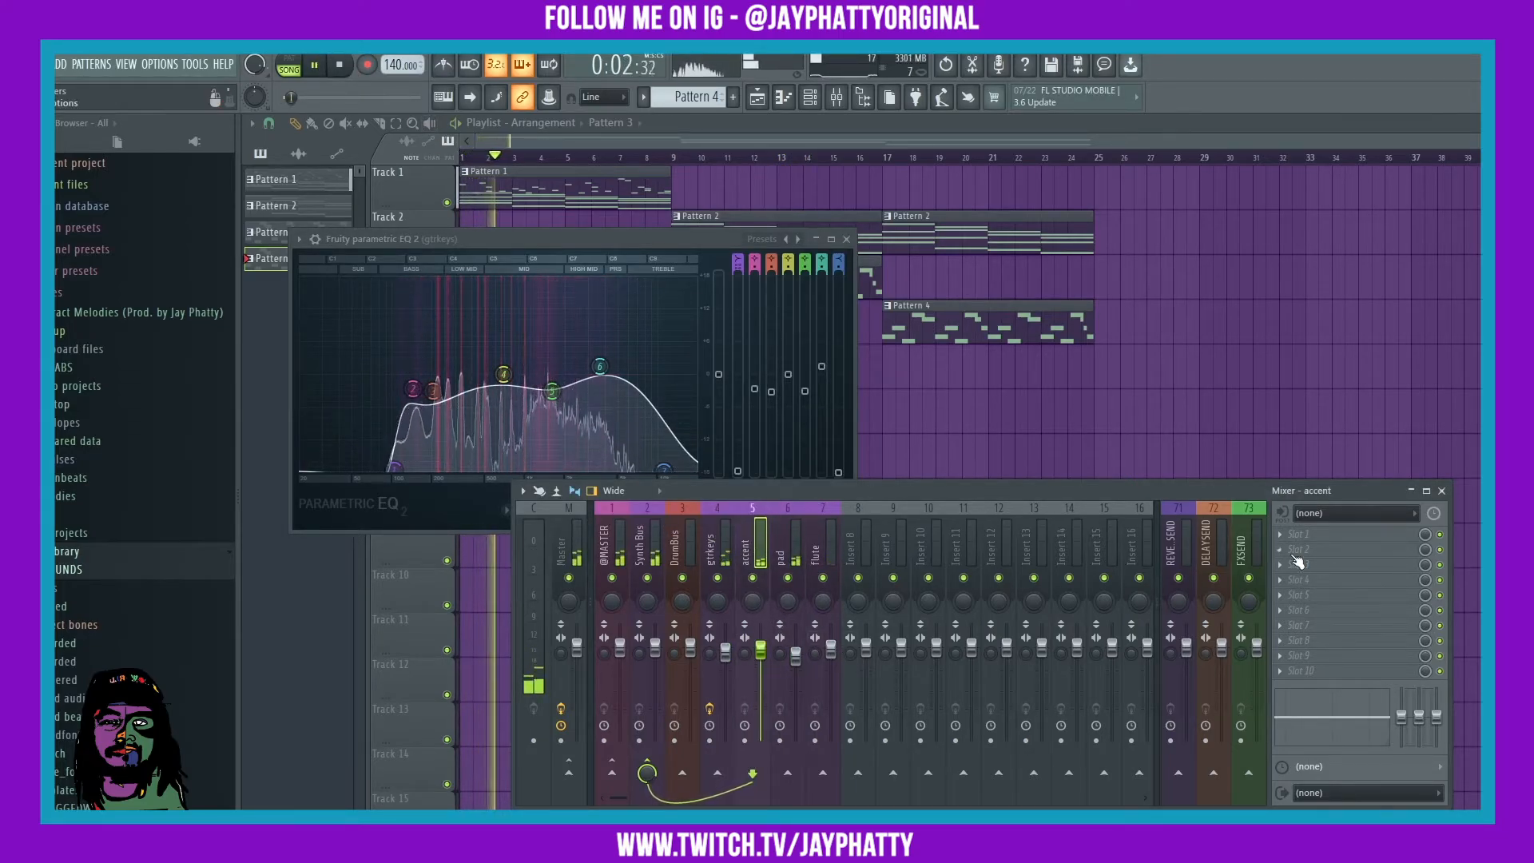
pyautogui.click(1298, 534)
pyautogui.click(957, 315)
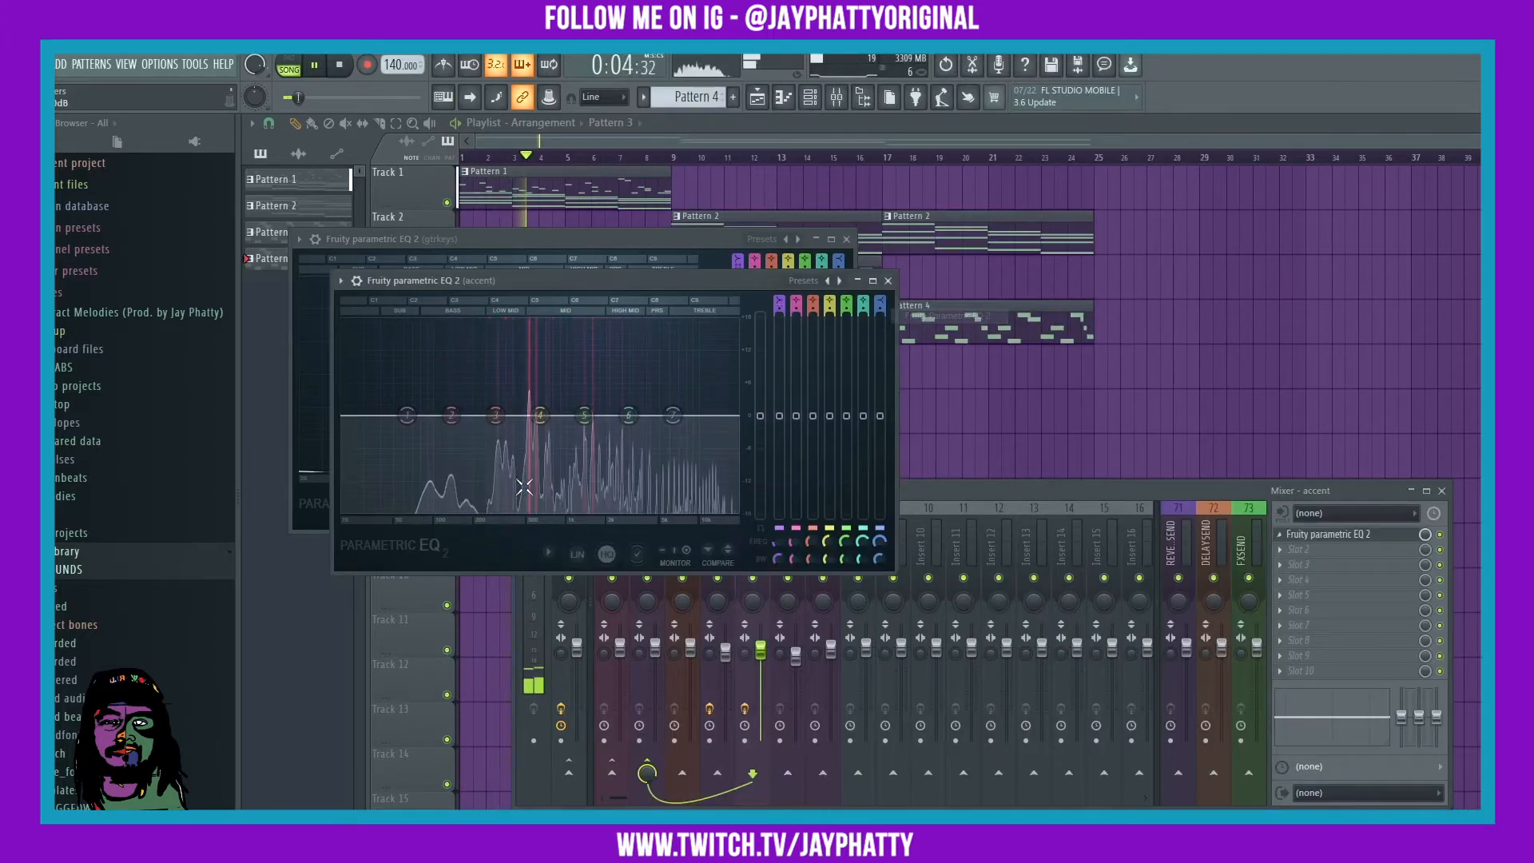
pyautogui.moveTo(410, 428); pyautogui.dragTo(479, 509)
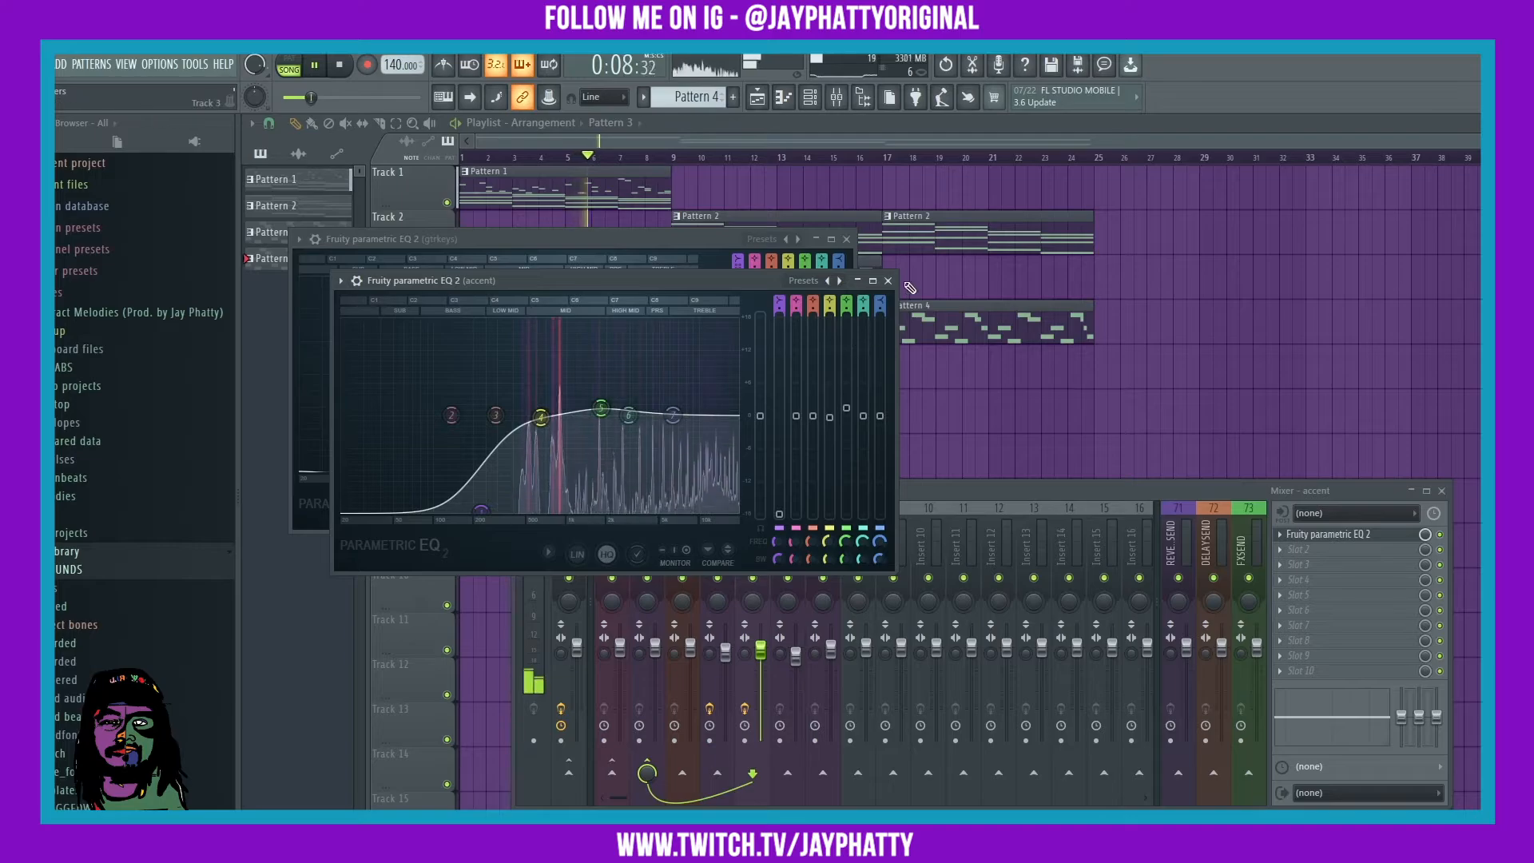
pyautogui.click(888, 280)
# Add Fruity Parametric EQ 2 to the pad mixer track and roll off its lowest frequencies with band 1.
pyautogui.click(800, 540)
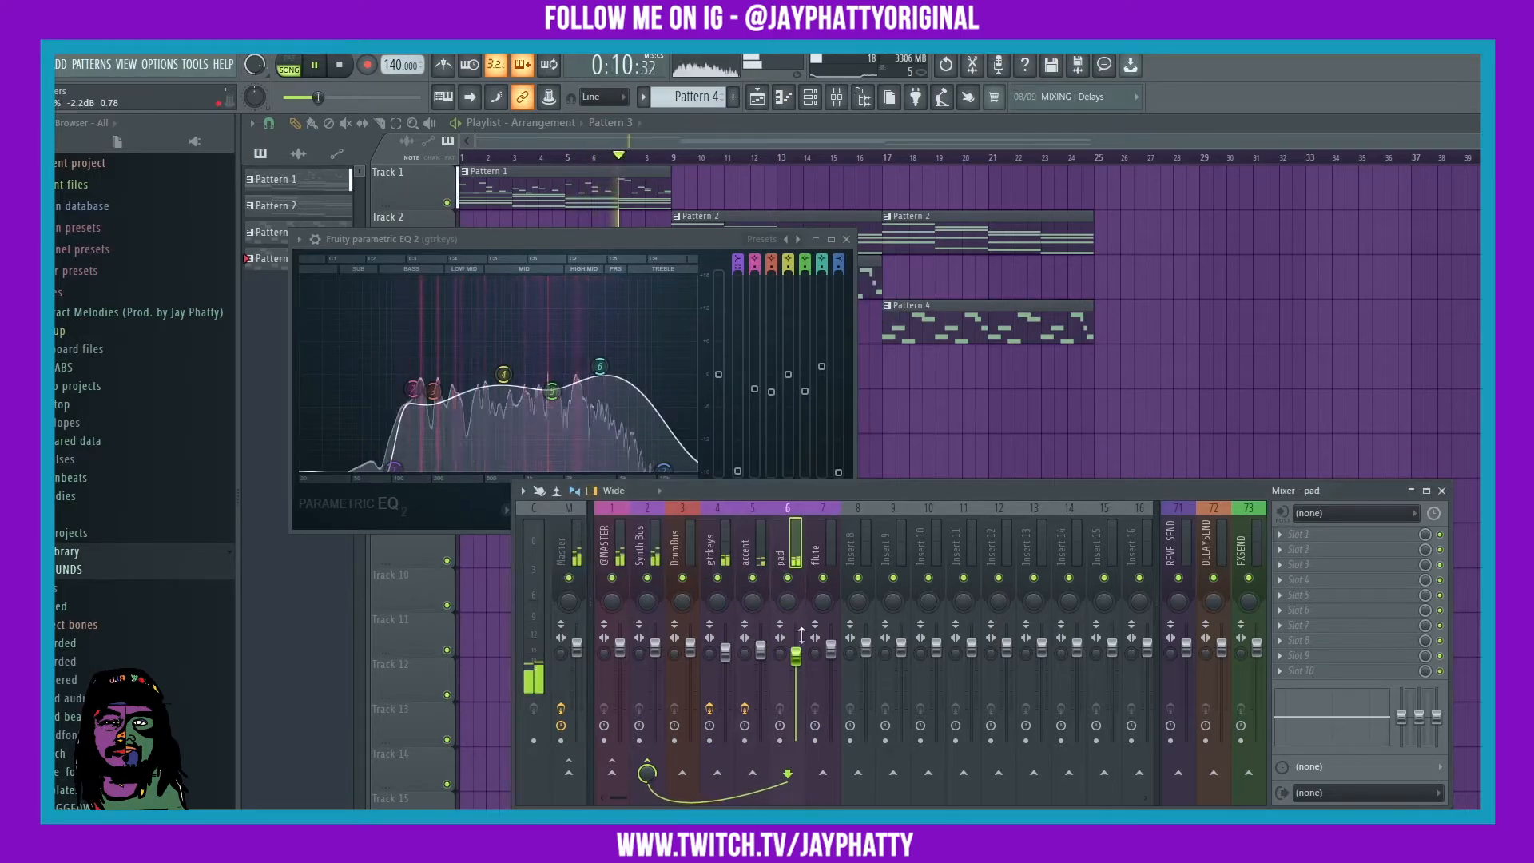
pyautogui.click(1302, 540)
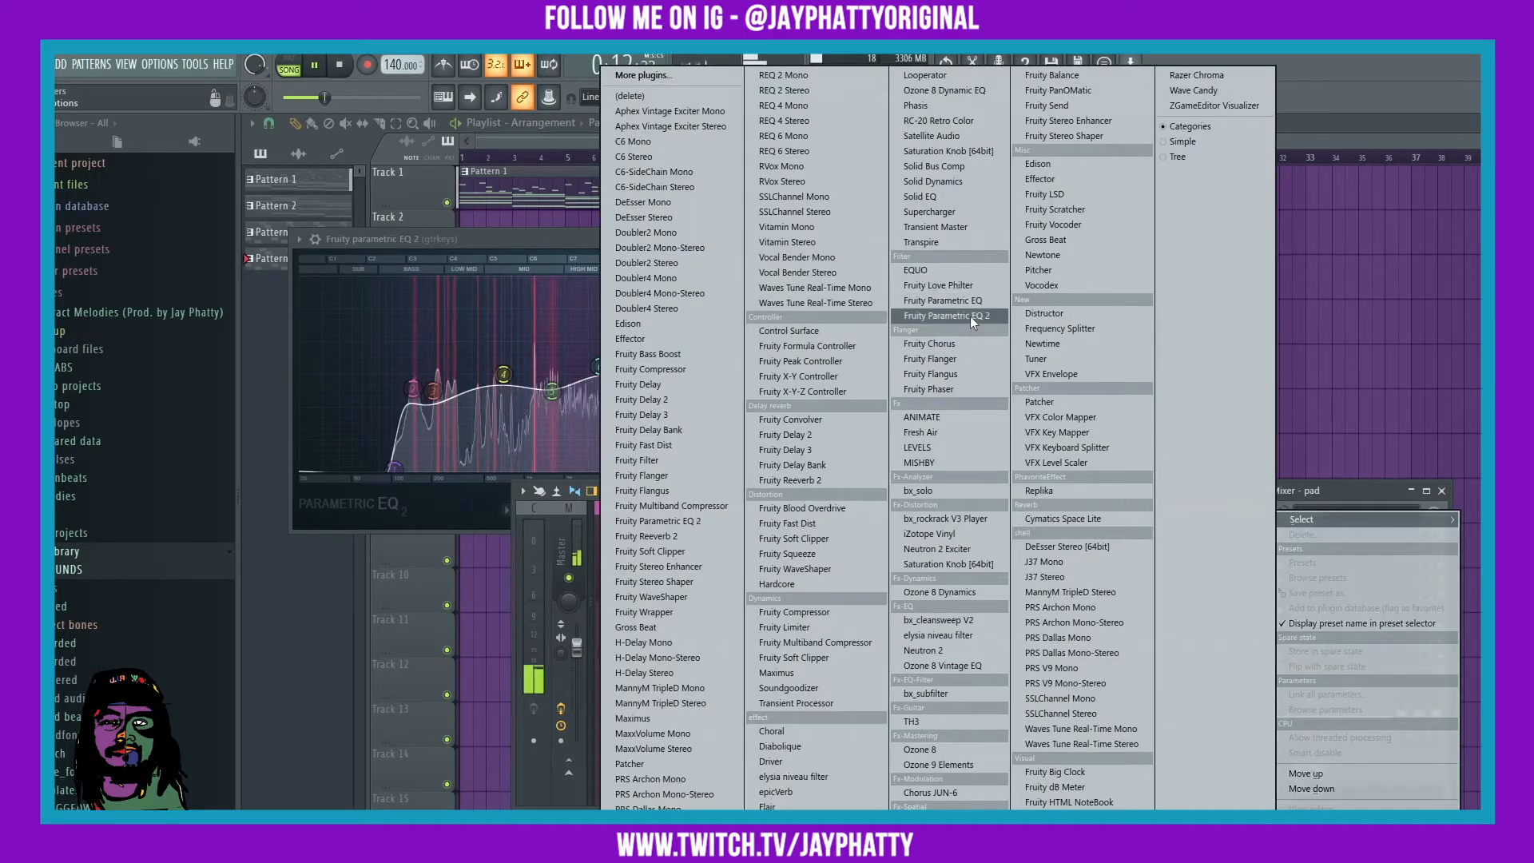
pyautogui.click(969, 315)
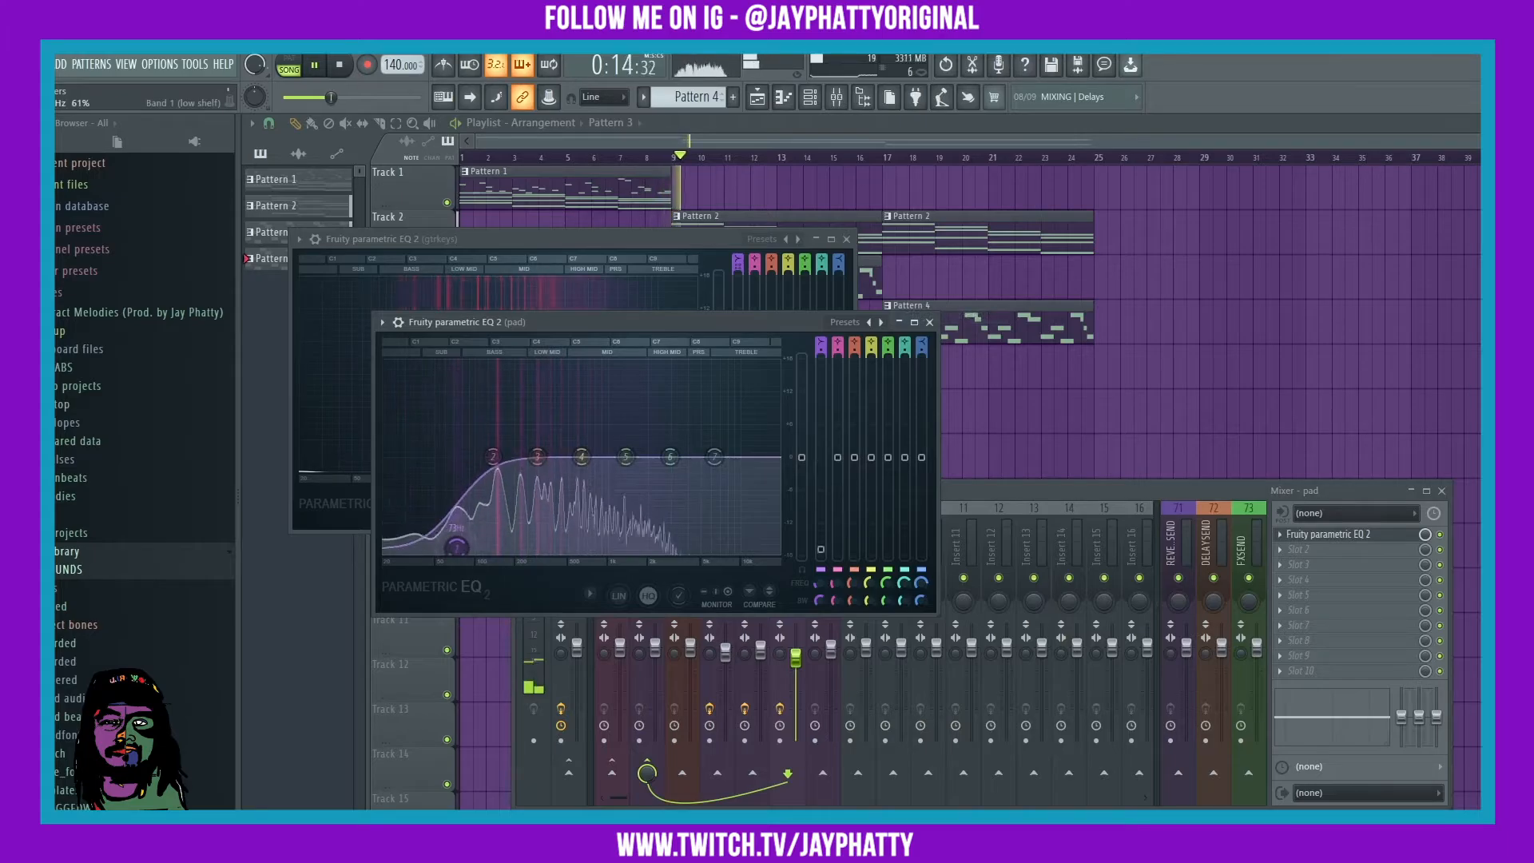
pyautogui.moveTo(457, 547); pyautogui.dragTo(441, 551)
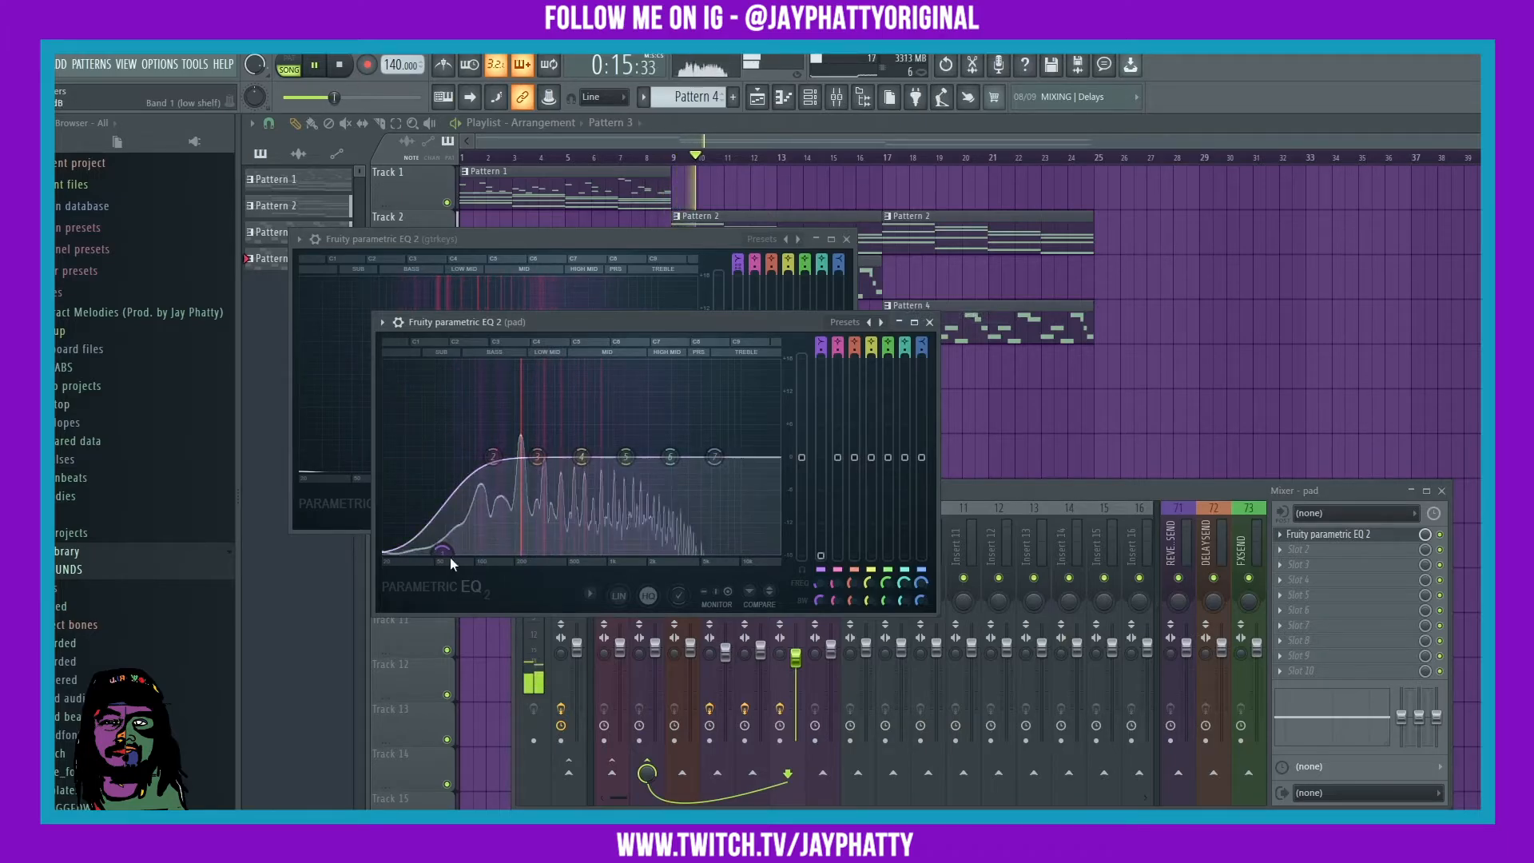
pyautogui.click(929, 322)
# Lower the flute fader to about -3.9 dB and set the gtrkeys track's stereo separation to 27% merged.
pyautogui.click(838, 581)
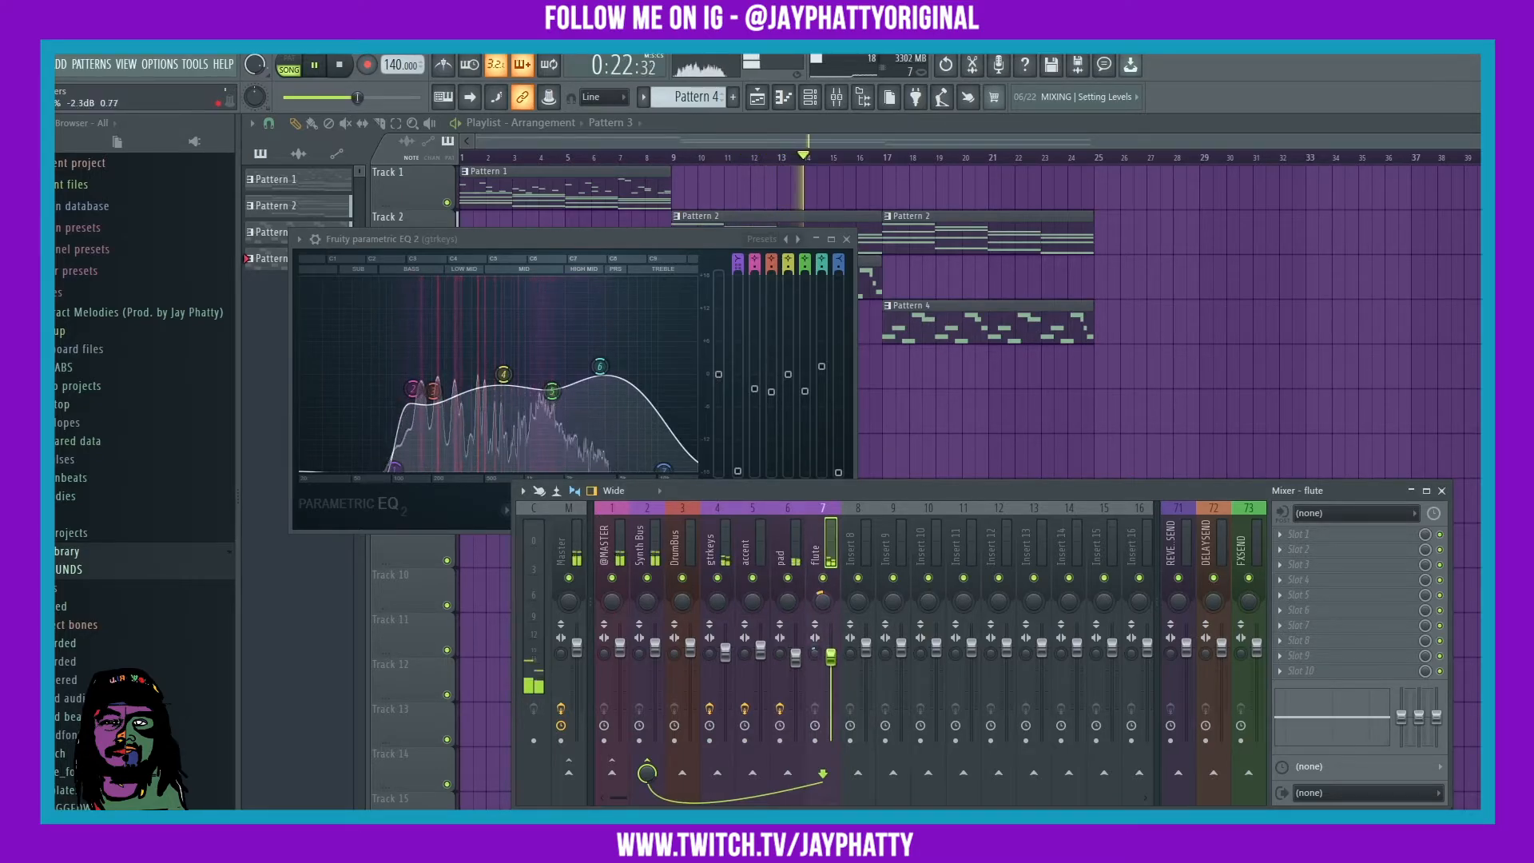
pyautogui.click(725, 652)
pyautogui.moveTo(831, 659); pyautogui.dragTo(830, 663)
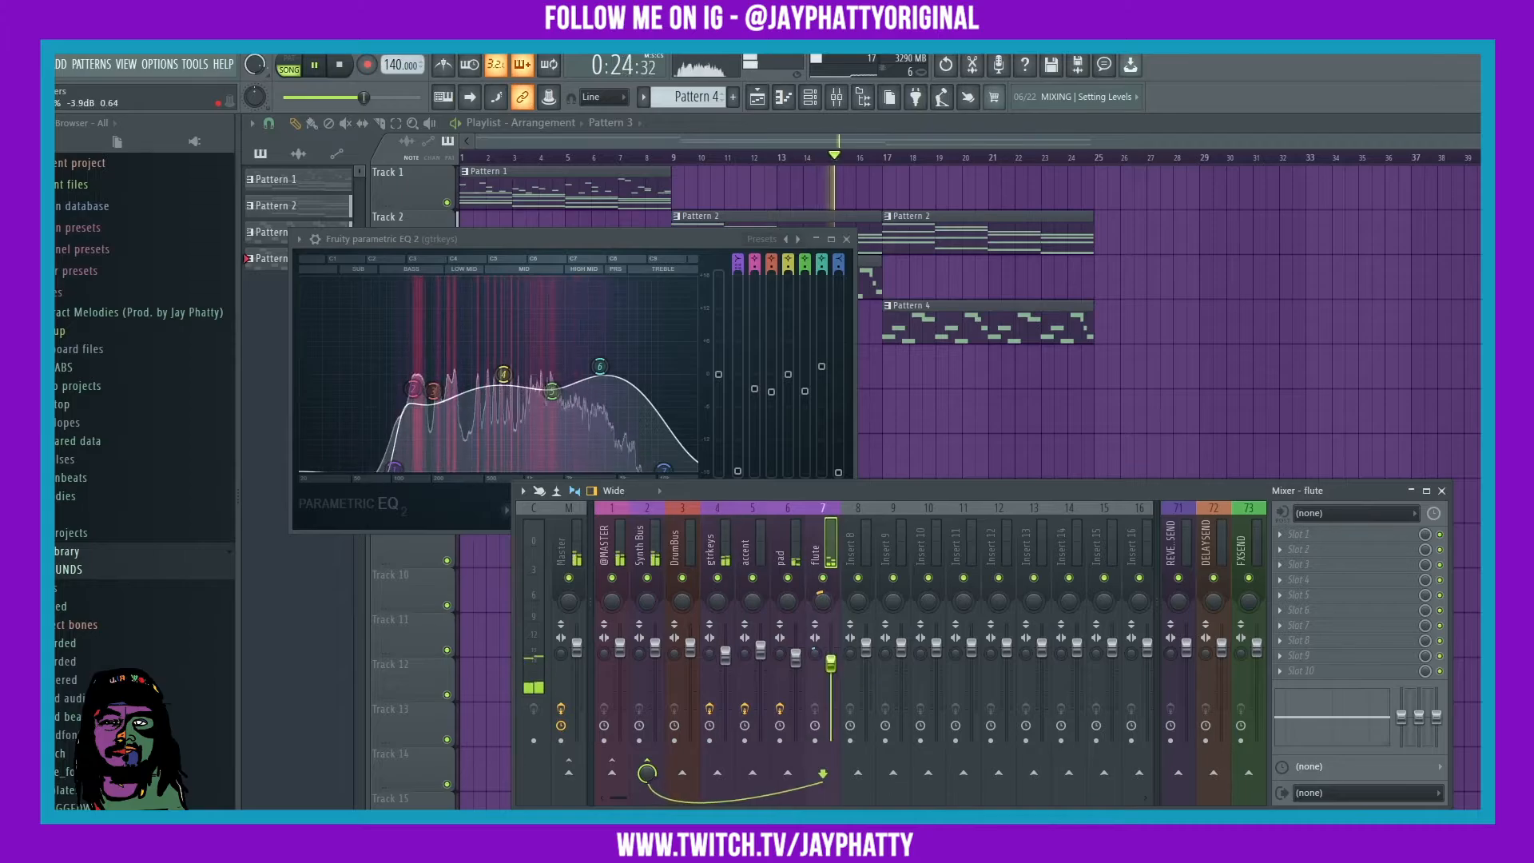
pyautogui.click(725, 652)
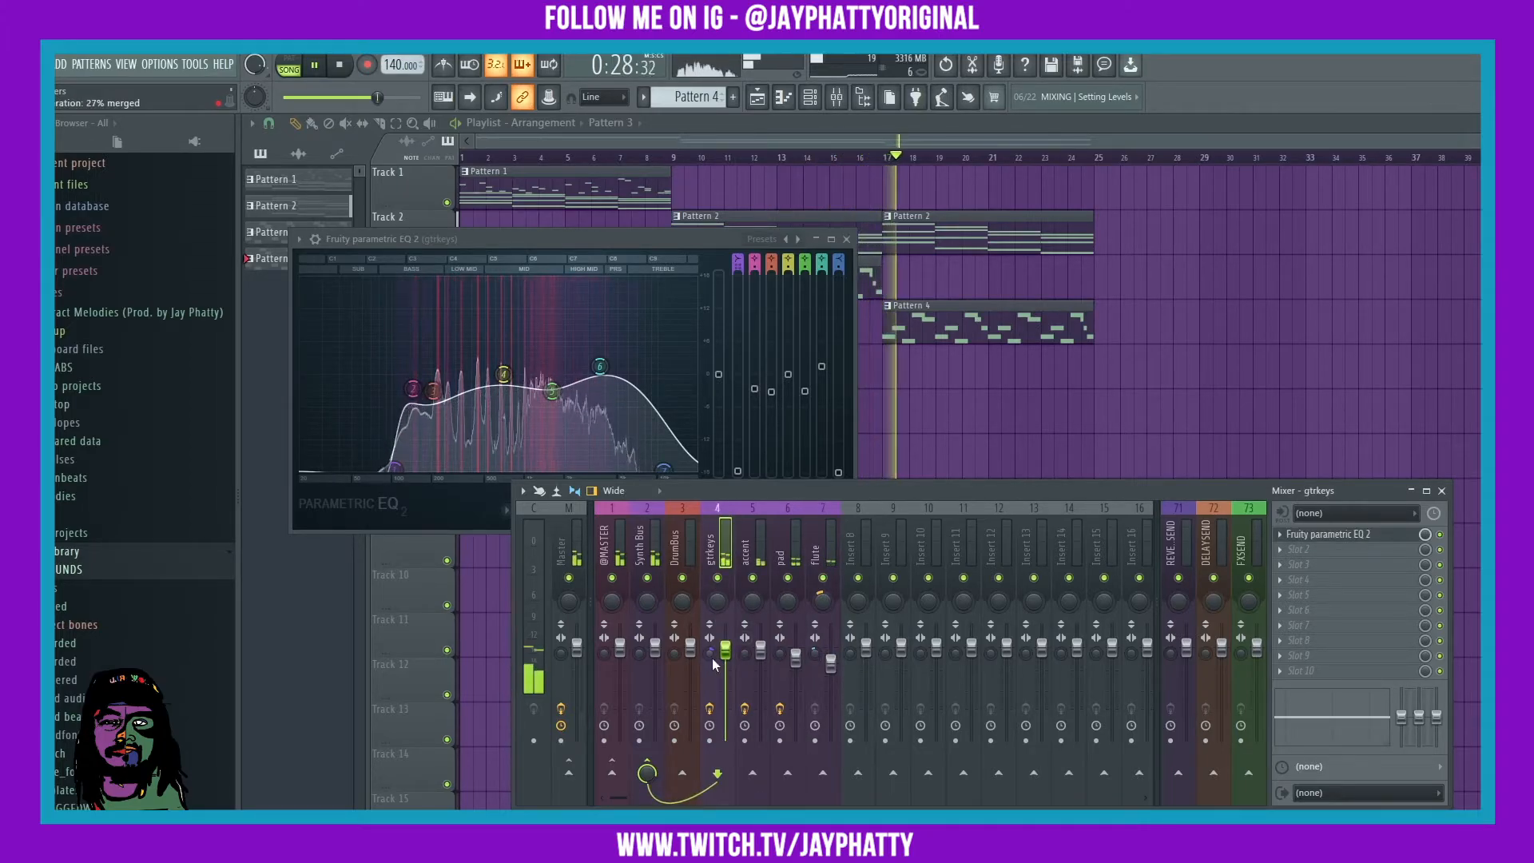
pyautogui.click(795, 657)
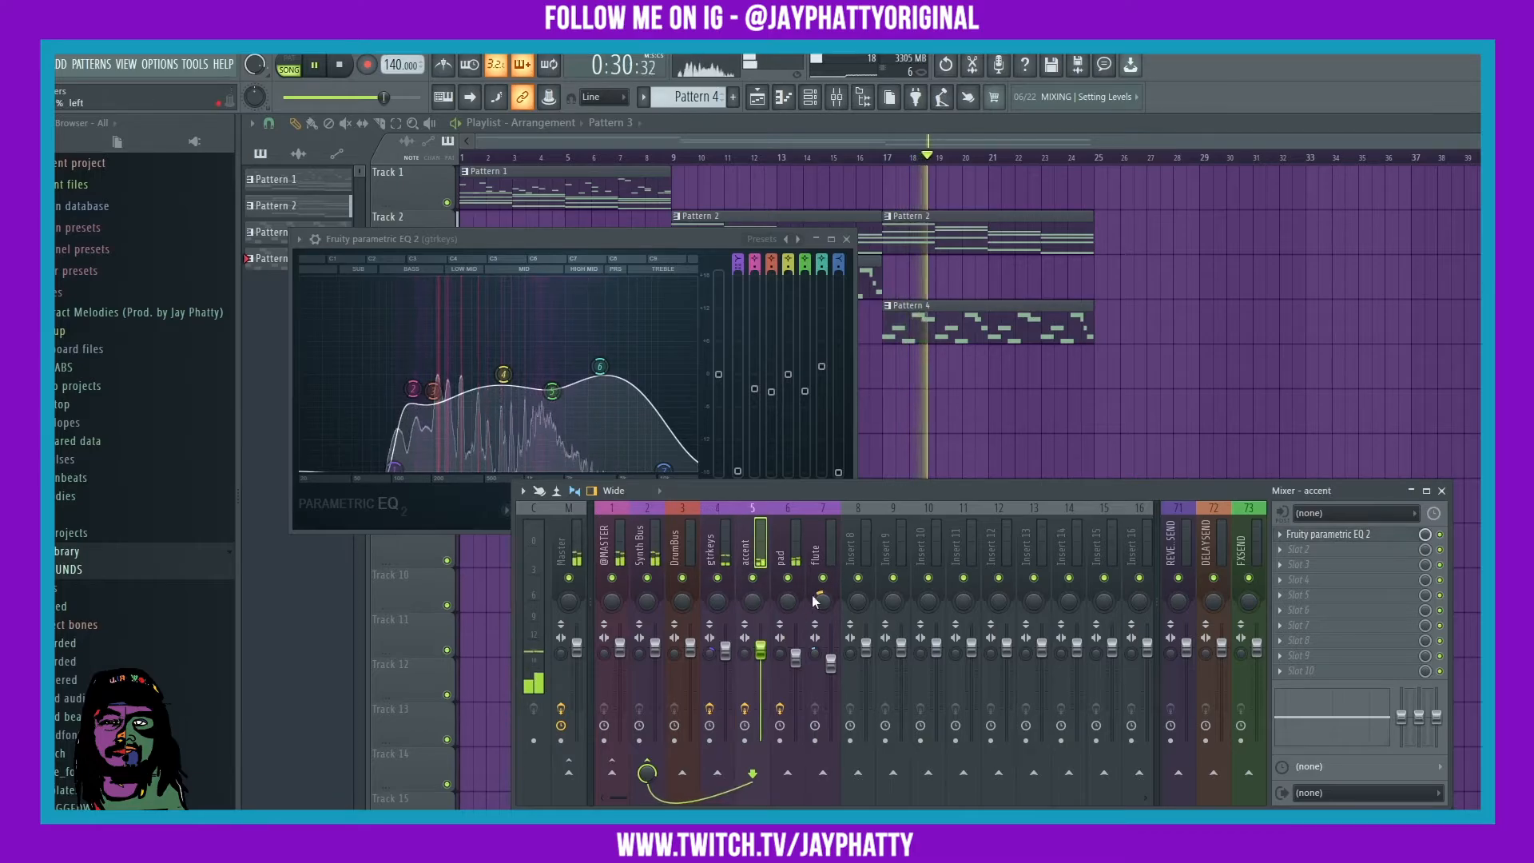
# Add Fruity Parametric EQ 2 to the flute mixer track, cut its lows with band 1, and set the fader to about -2.1 dB.
pyautogui.click(834, 589)
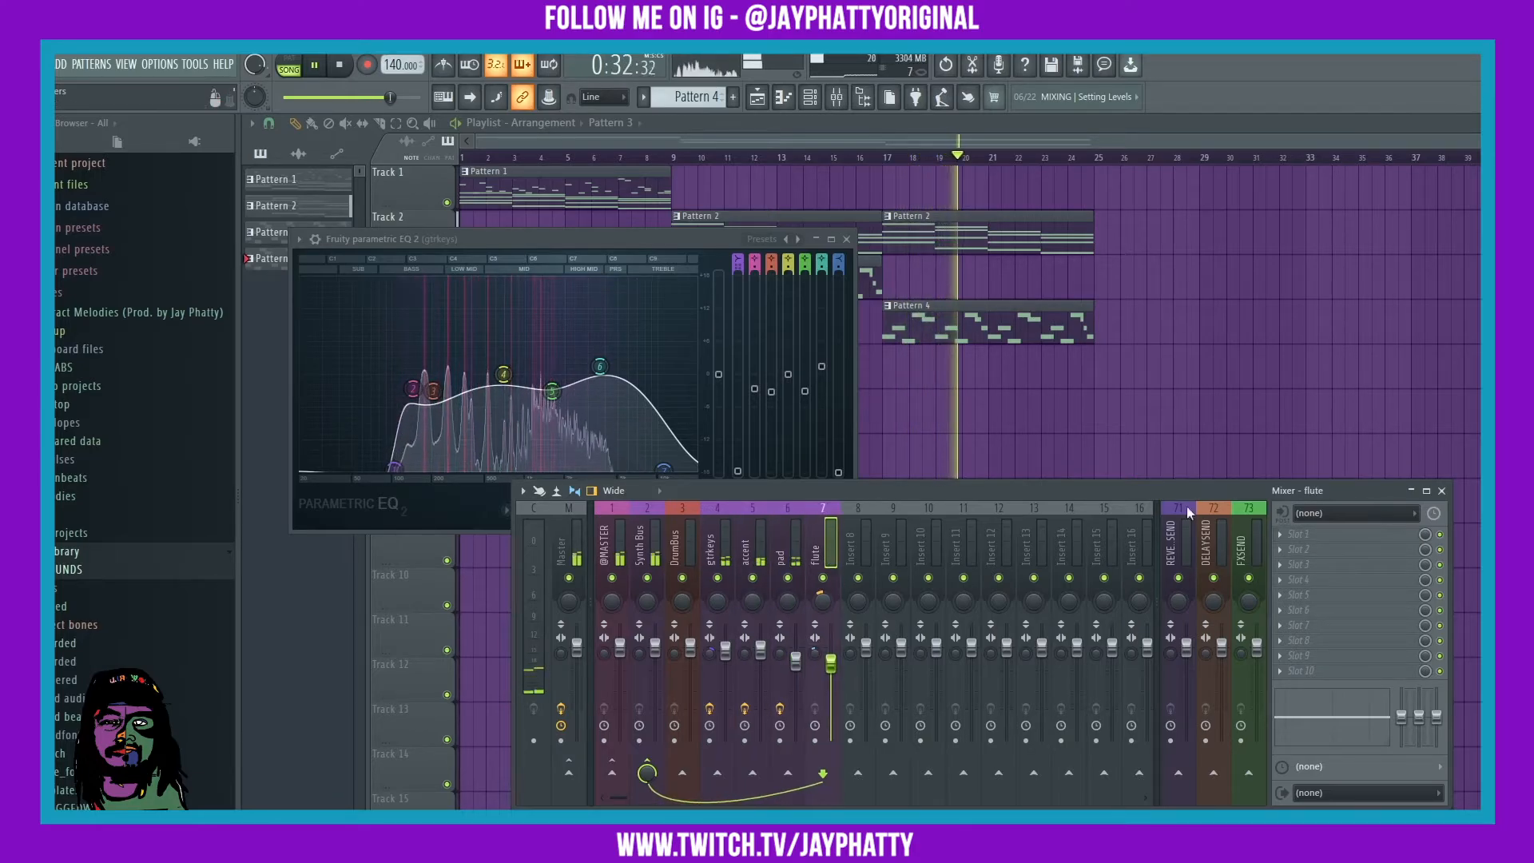
pyautogui.click(1279, 534)
pyautogui.moveTo(1300, 519)
pyautogui.click(962, 315)
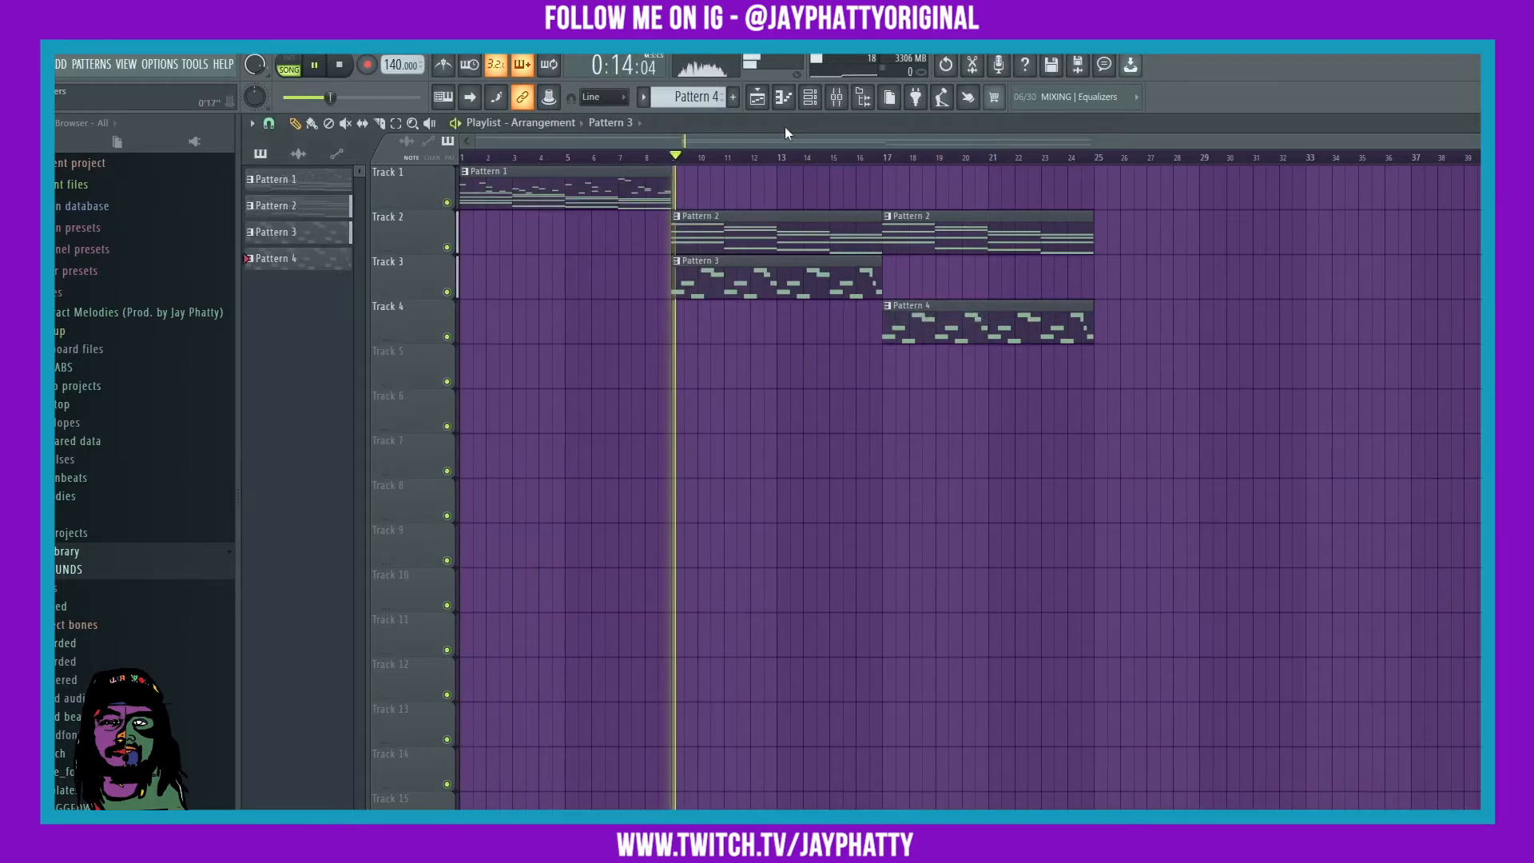
pyautogui.click(836, 96)
pyautogui.click(1310, 535)
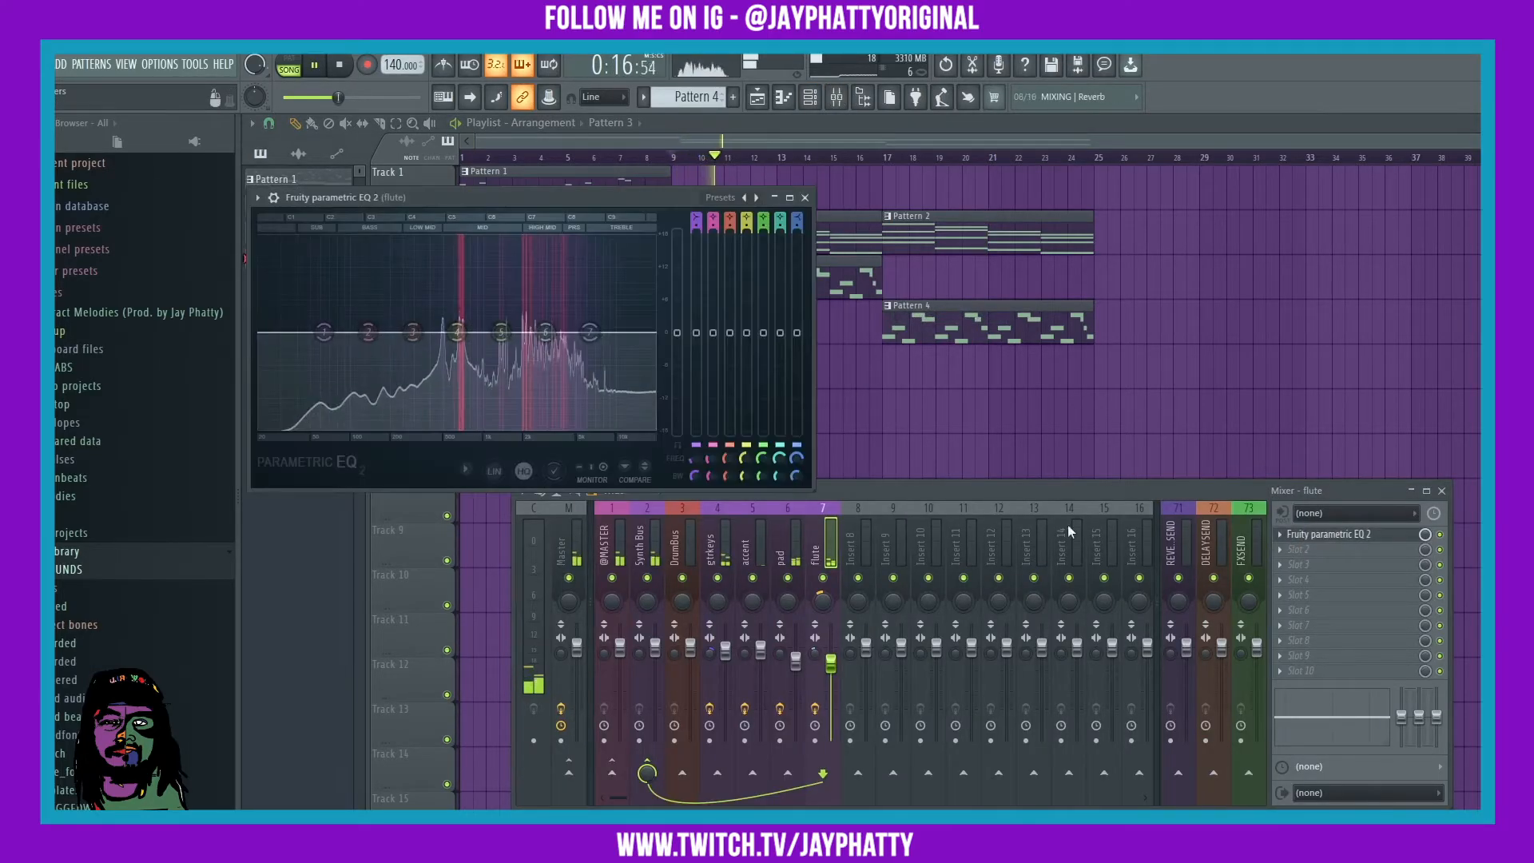
pyautogui.moveTo(324, 331); pyautogui.dragTo(446, 426)
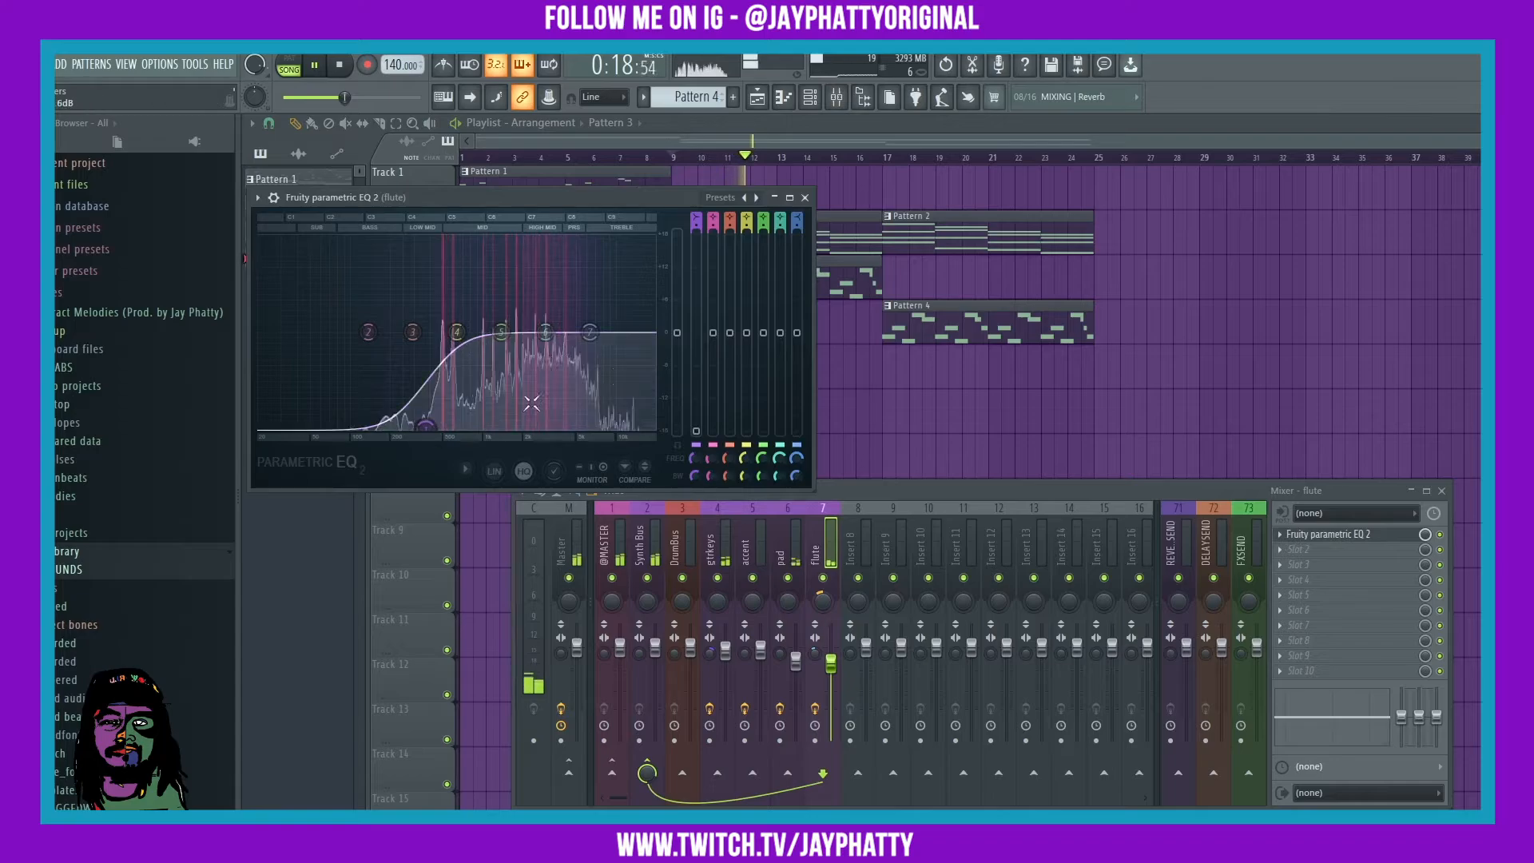
pyautogui.click(805, 198)
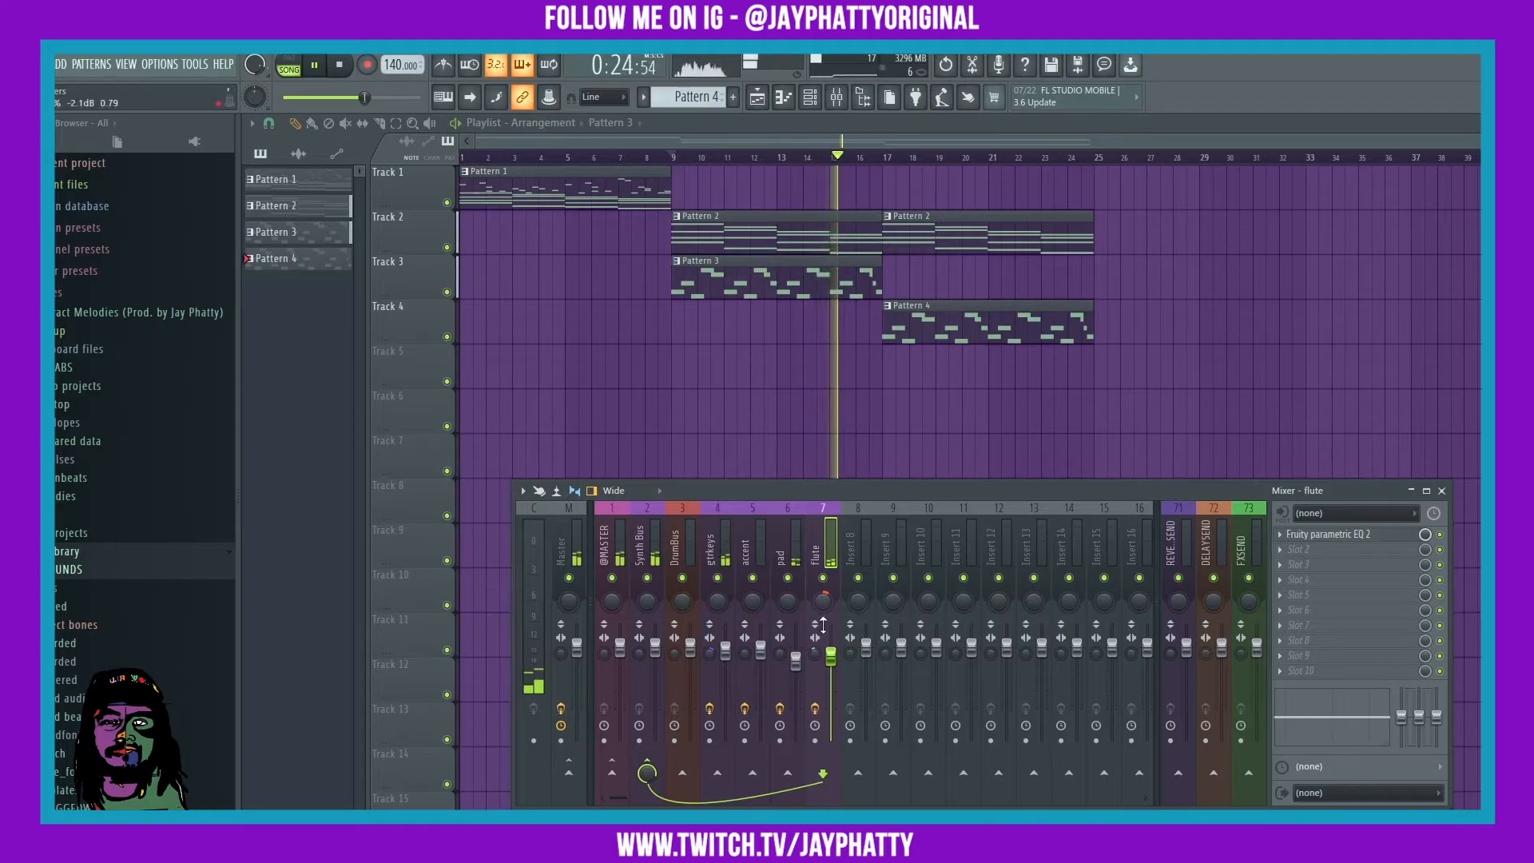
# Insert Fruity Compressor in the first effect slot of the Synth Bus and play the song from bar 9.
pyautogui.click(658, 542)
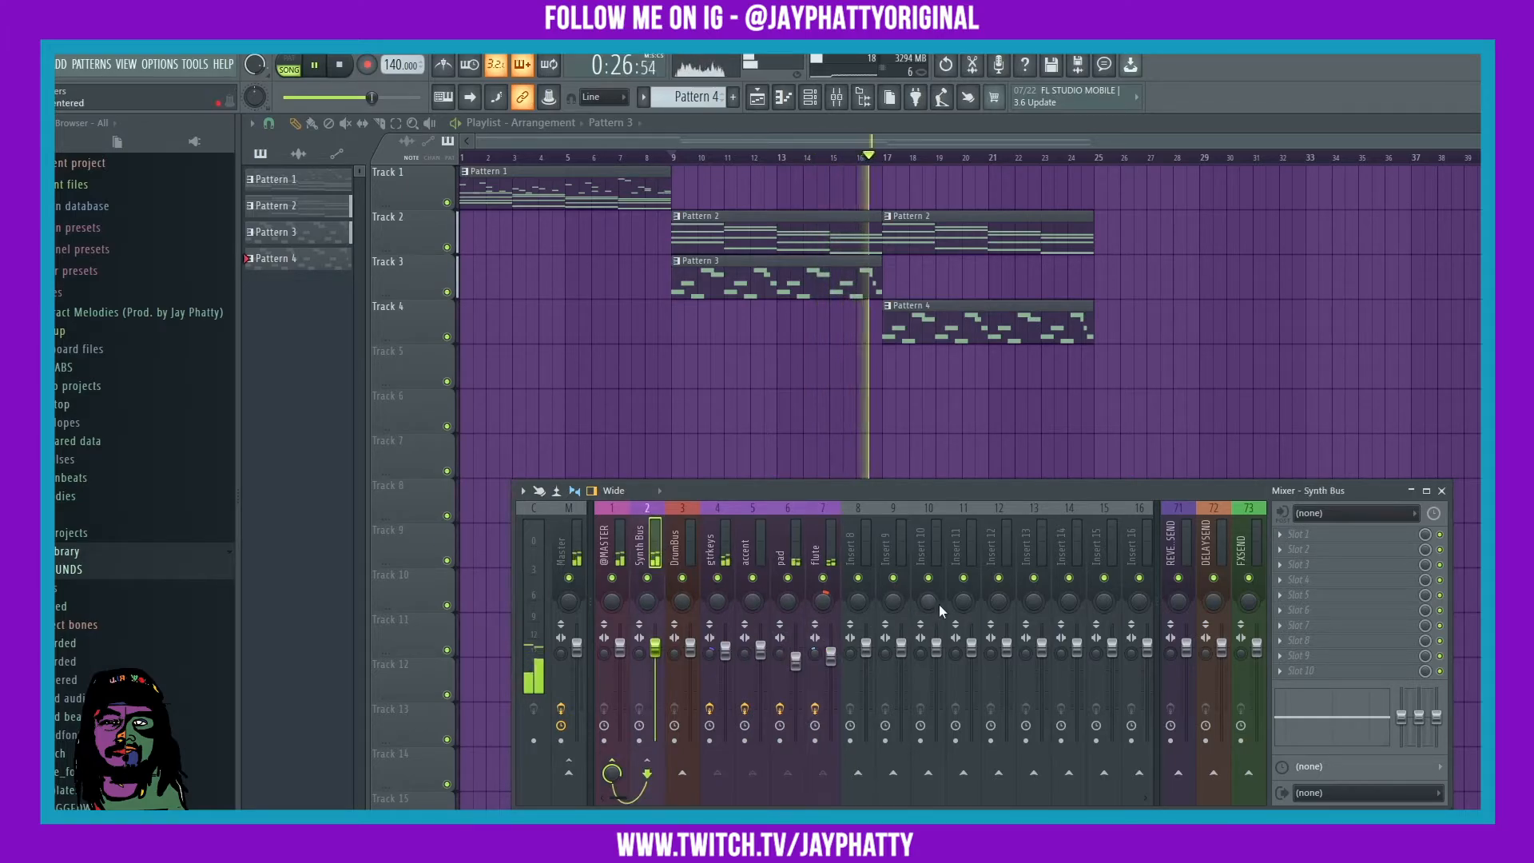
pyautogui.press('space')
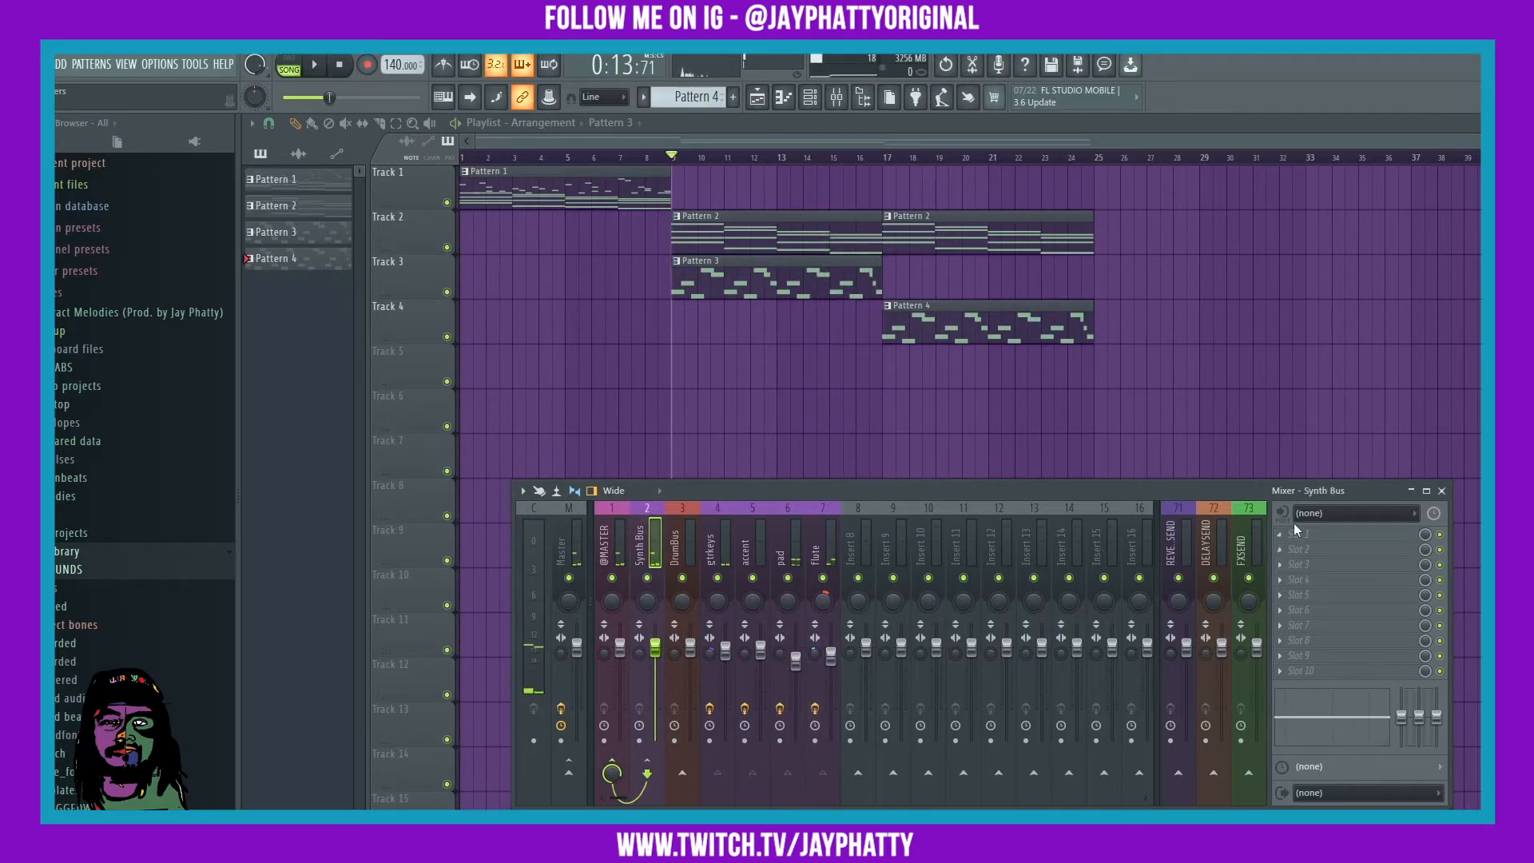
pyautogui.click(1307, 534)
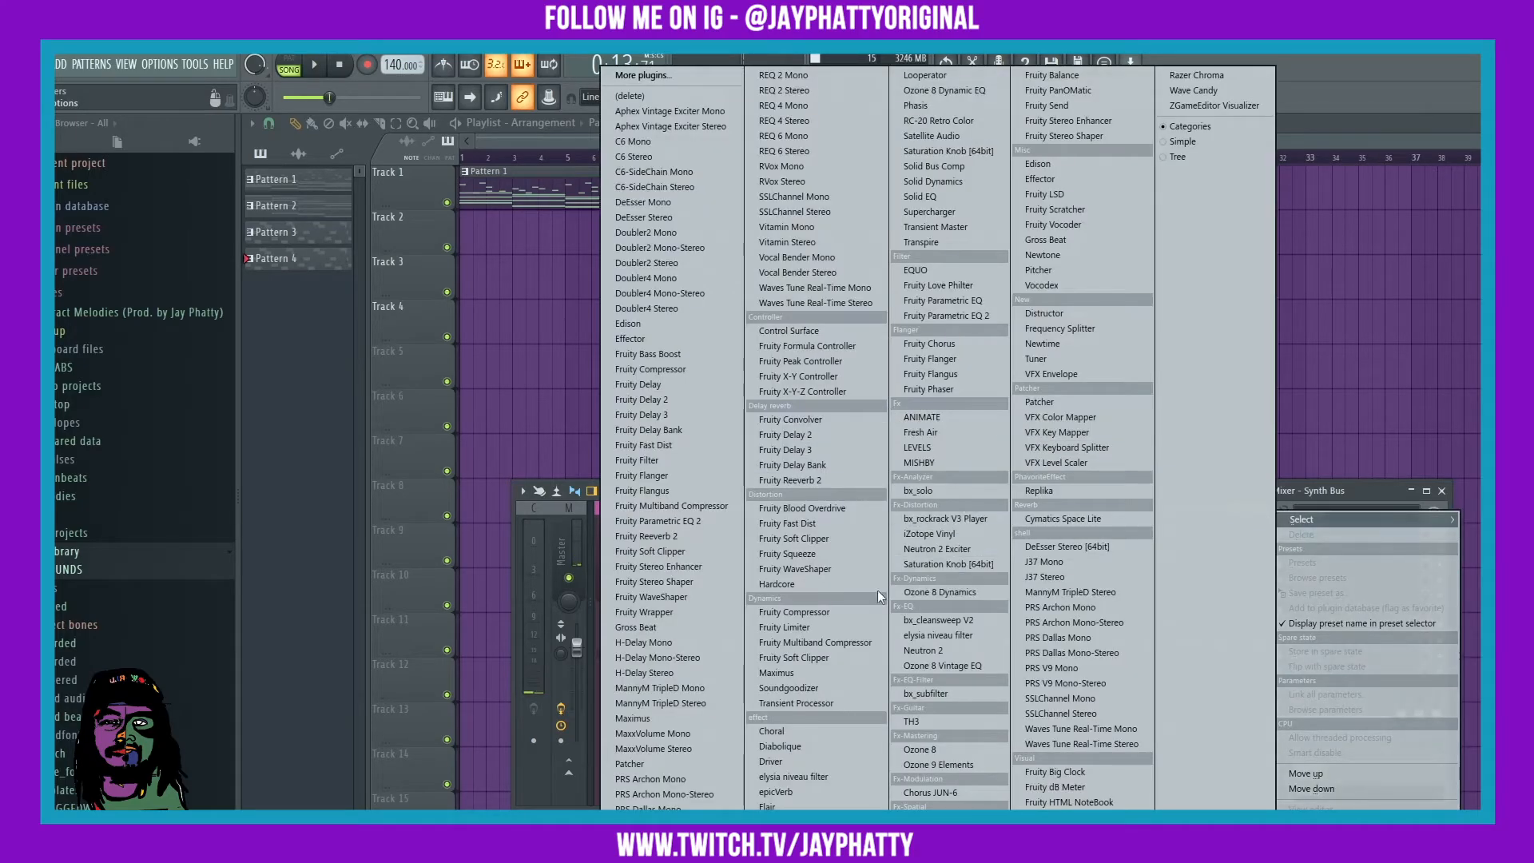
pyautogui.click(786, 612)
pyautogui.press('space')
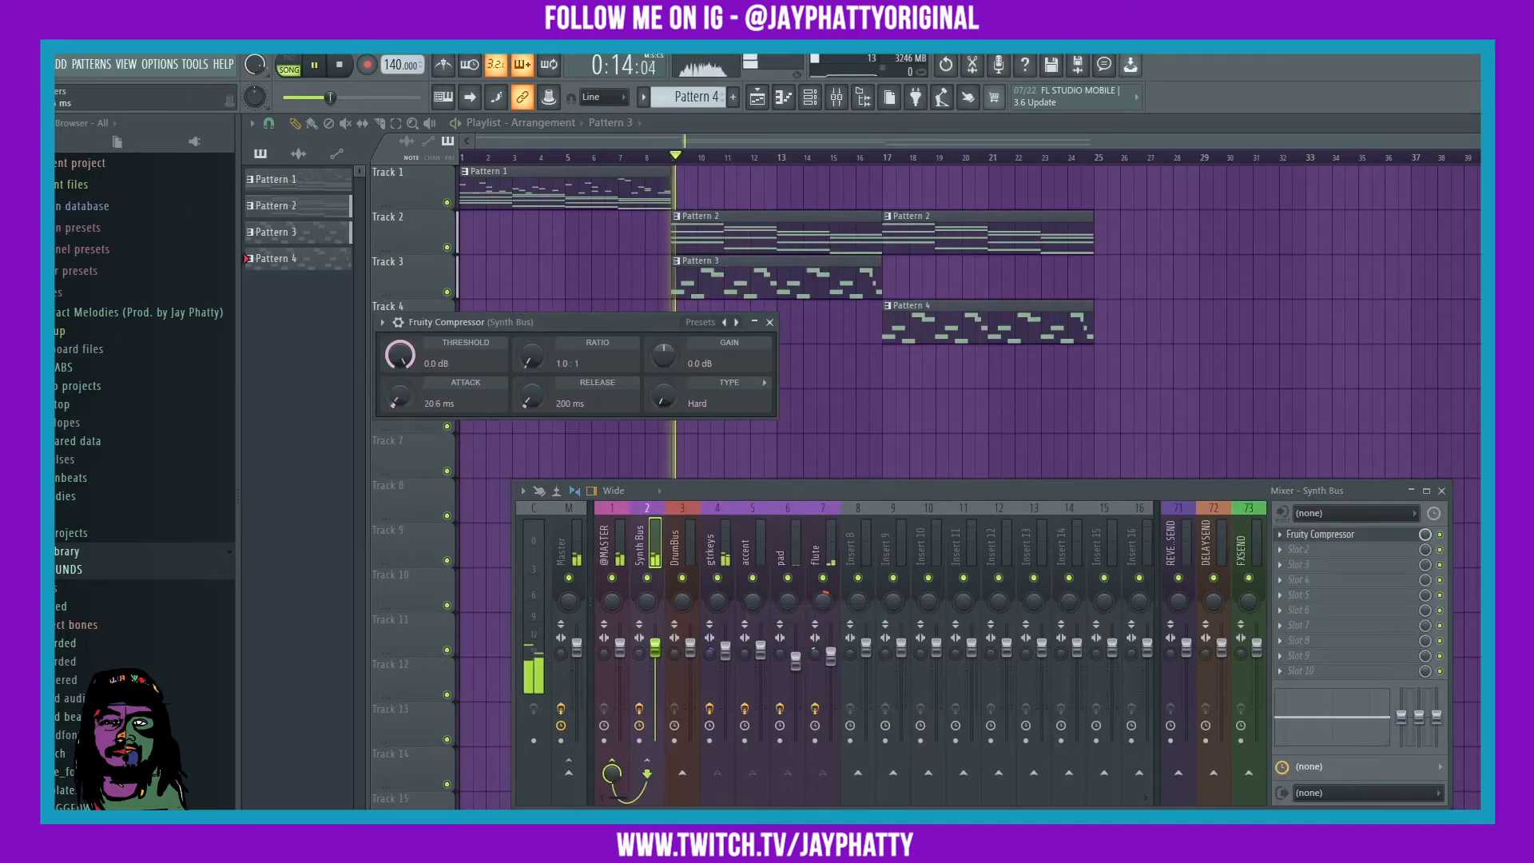
# Set the compressor to -19.4 dB threshold, 3.8:1 ratio, 45.9 ms attack and 3.1 dB gain, and lower the pad fader to about -3.3 dB.
pyautogui.moveTo(530, 357); pyautogui.dragTo(530, 332)
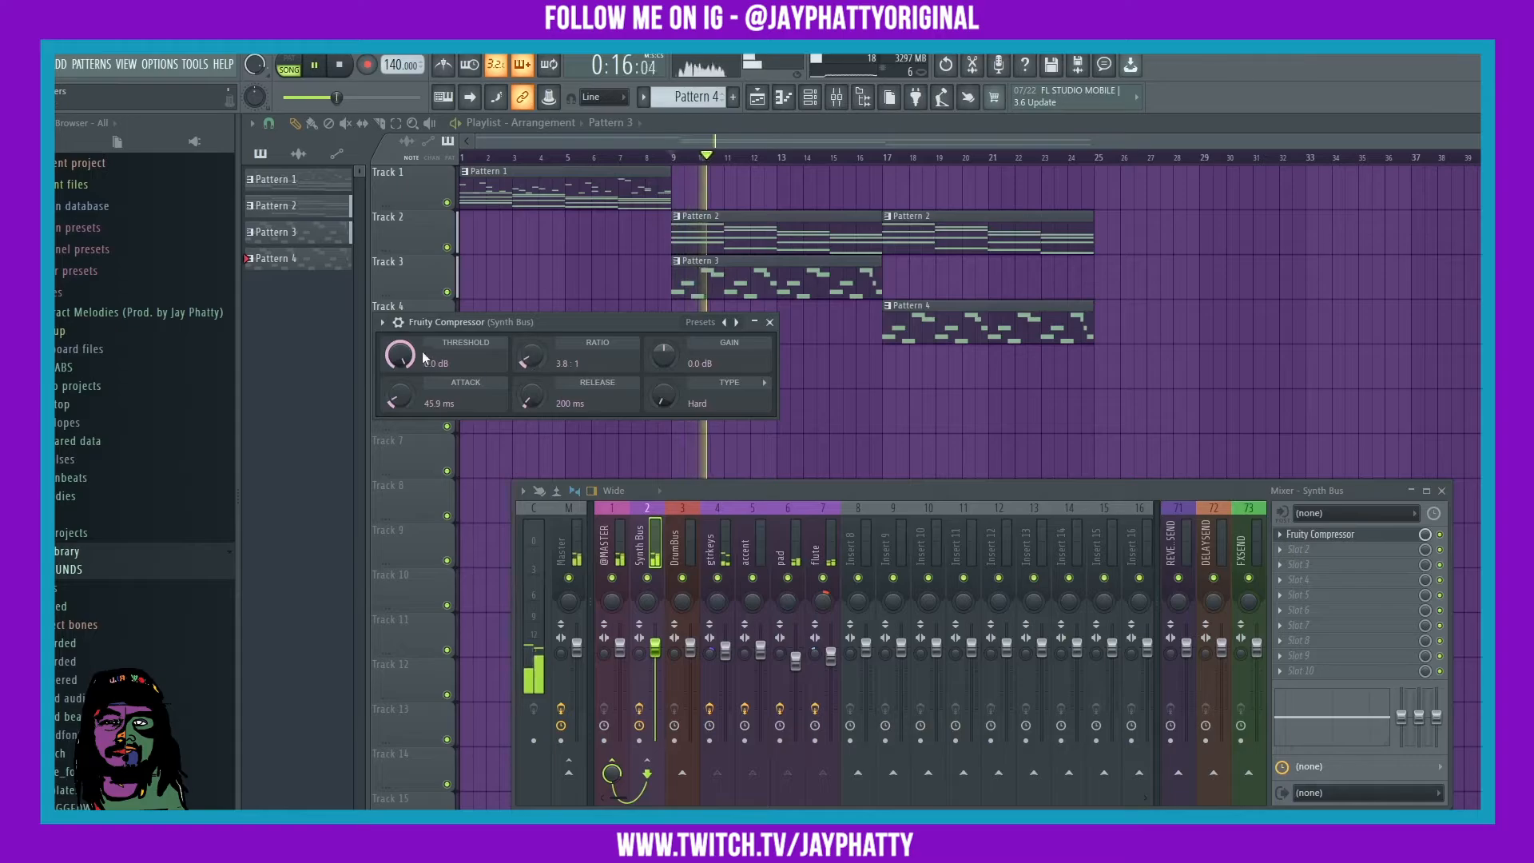
pyautogui.moveTo(401, 355)
pyautogui.mouseDown()
pyautogui.moveTo(401, 391)
pyautogui.moveTo(401, 348)
pyautogui.mouseUp()
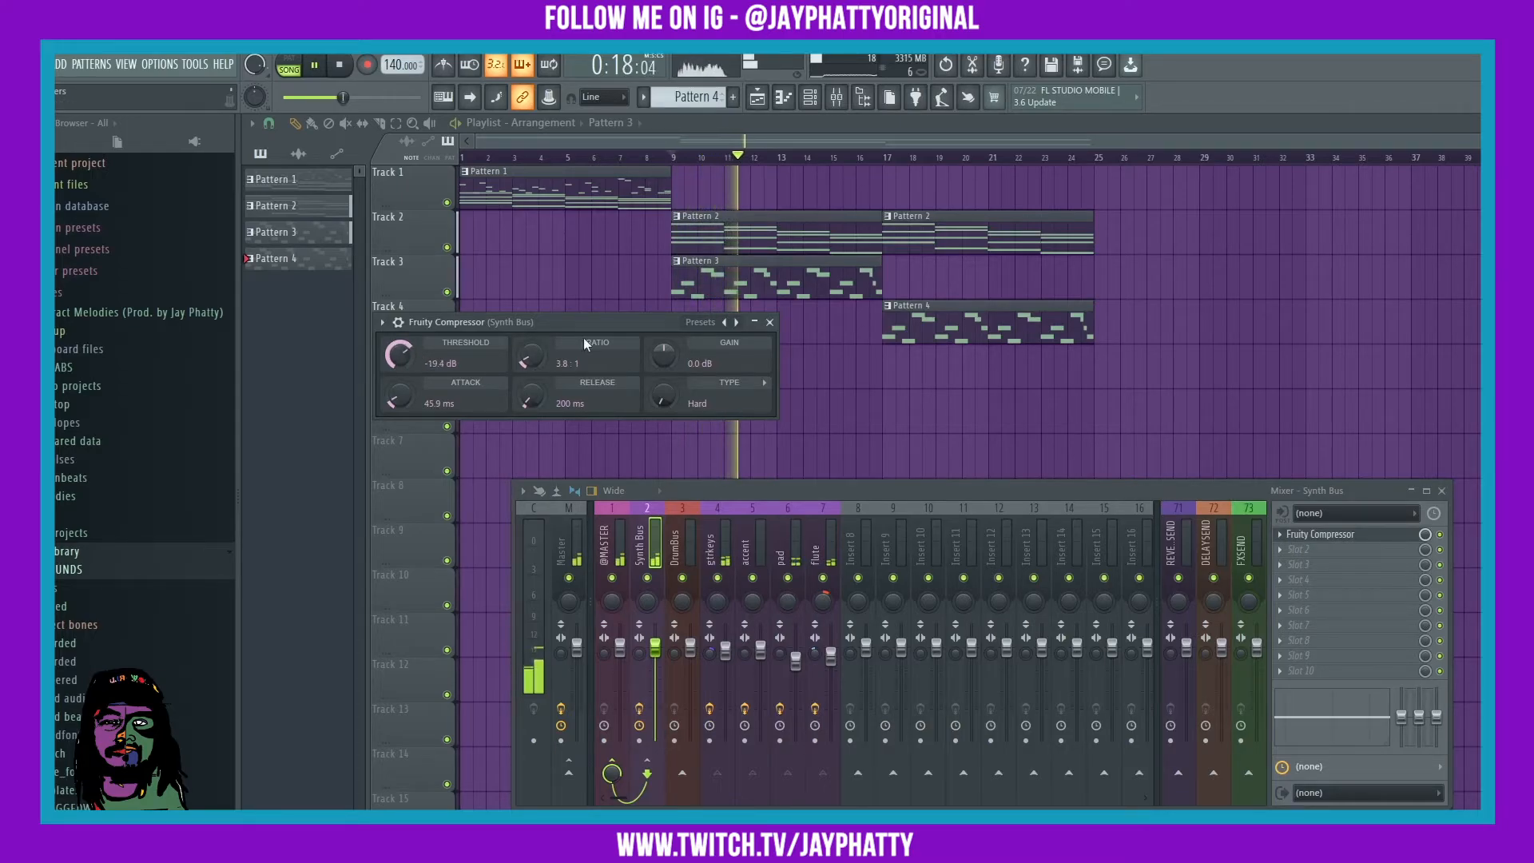
pyautogui.moveTo(663, 354)
pyautogui.mouseDown()
pyautogui.moveTo(663, 341)
pyautogui.moveTo(680, 350)
pyautogui.mouseUp()
pyautogui.click(788, 552)
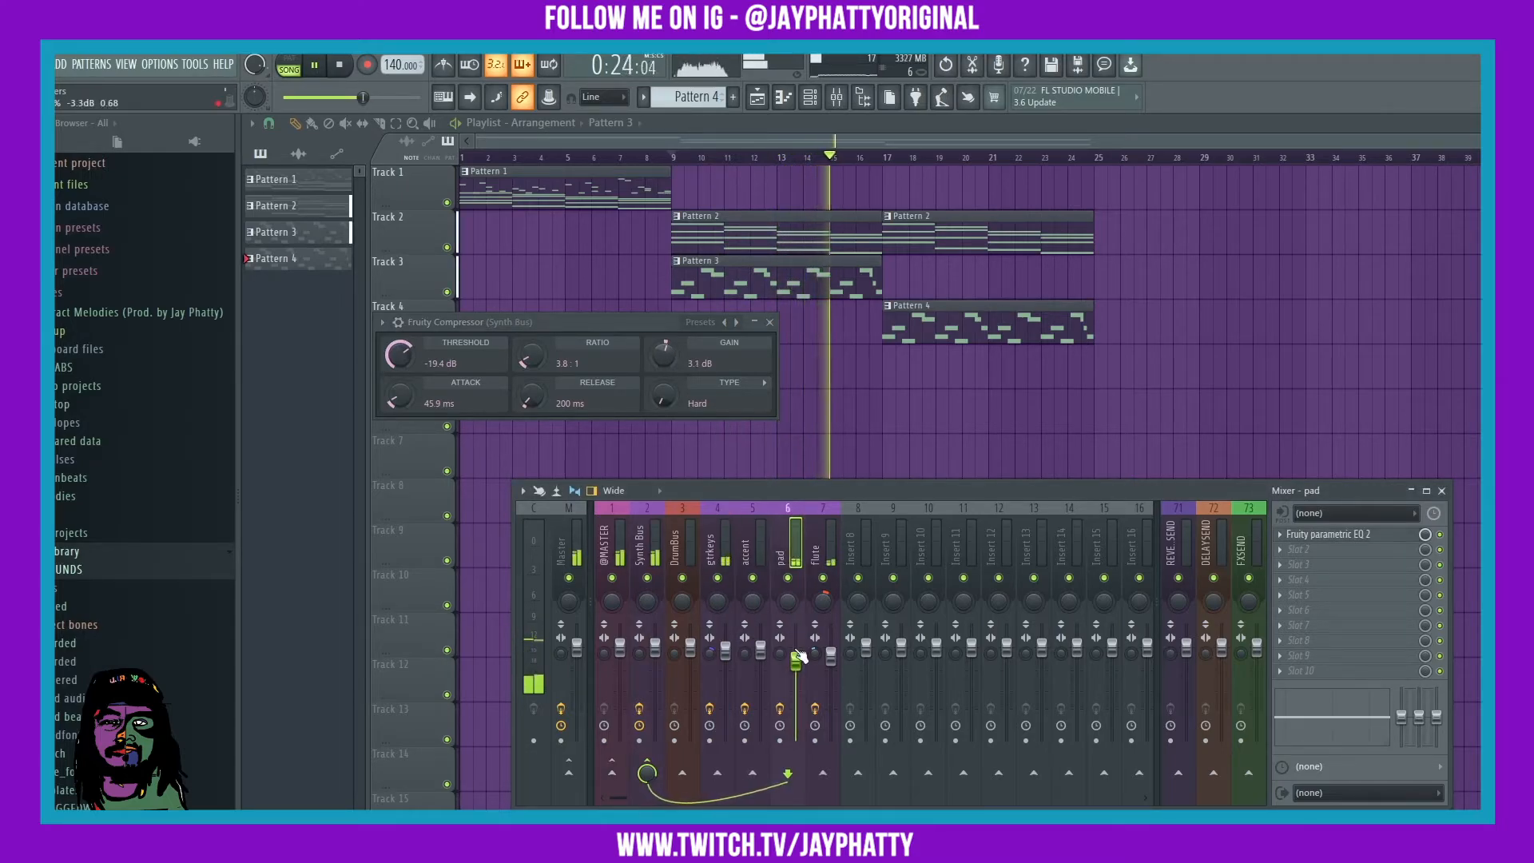
# Add Fruity Parametric EQ 2 after the Synth Bus compressor, cutting the lows and extreme highs and slightly dipping bands 5 and 6.
pyautogui.click(647, 551)
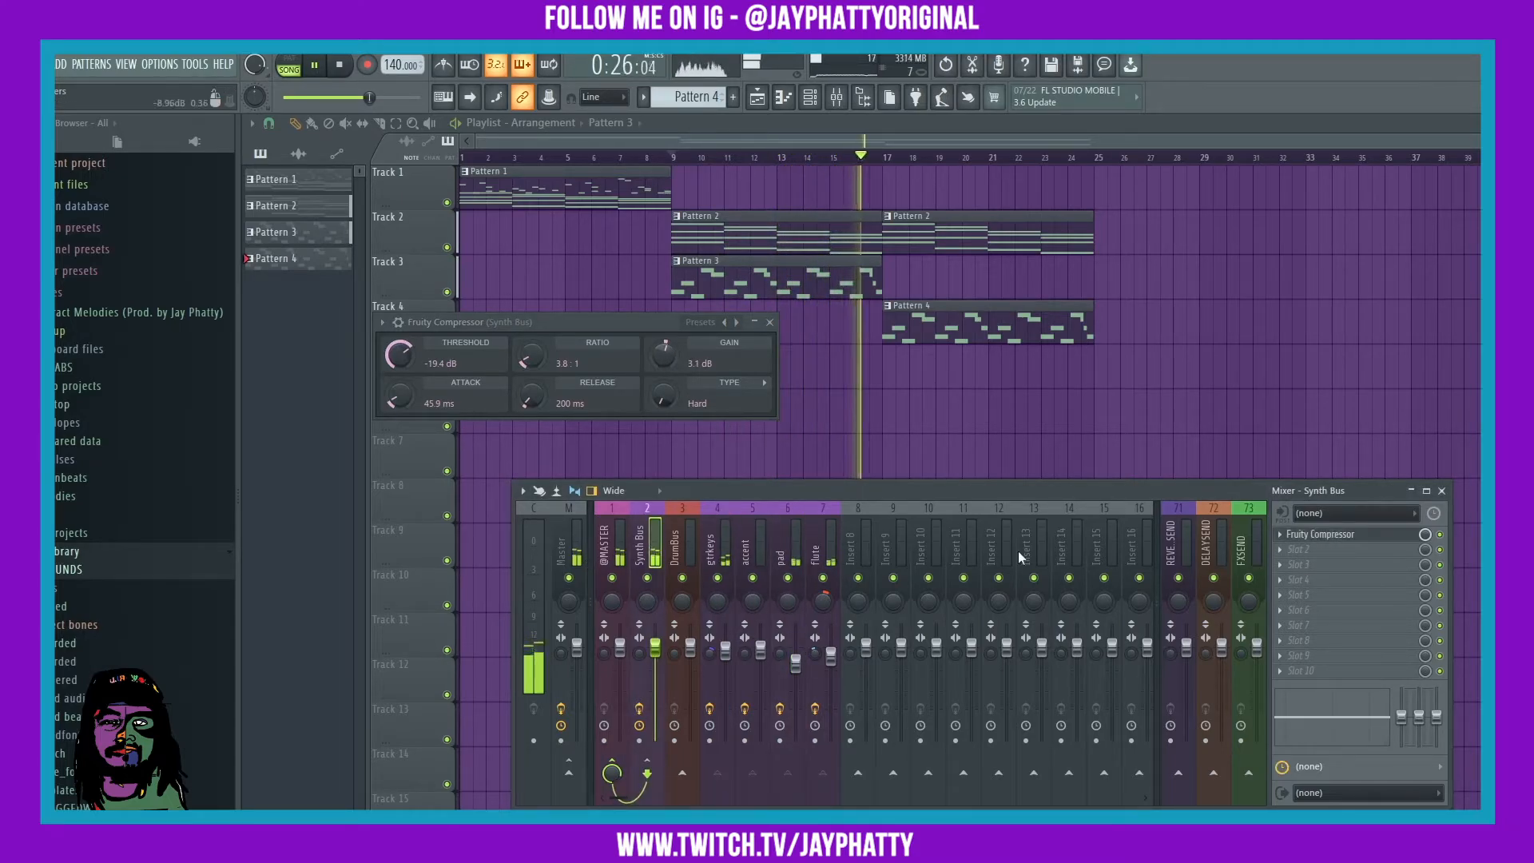
pyautogui.click(1310, 553)
pyautogui.click(936, 316)
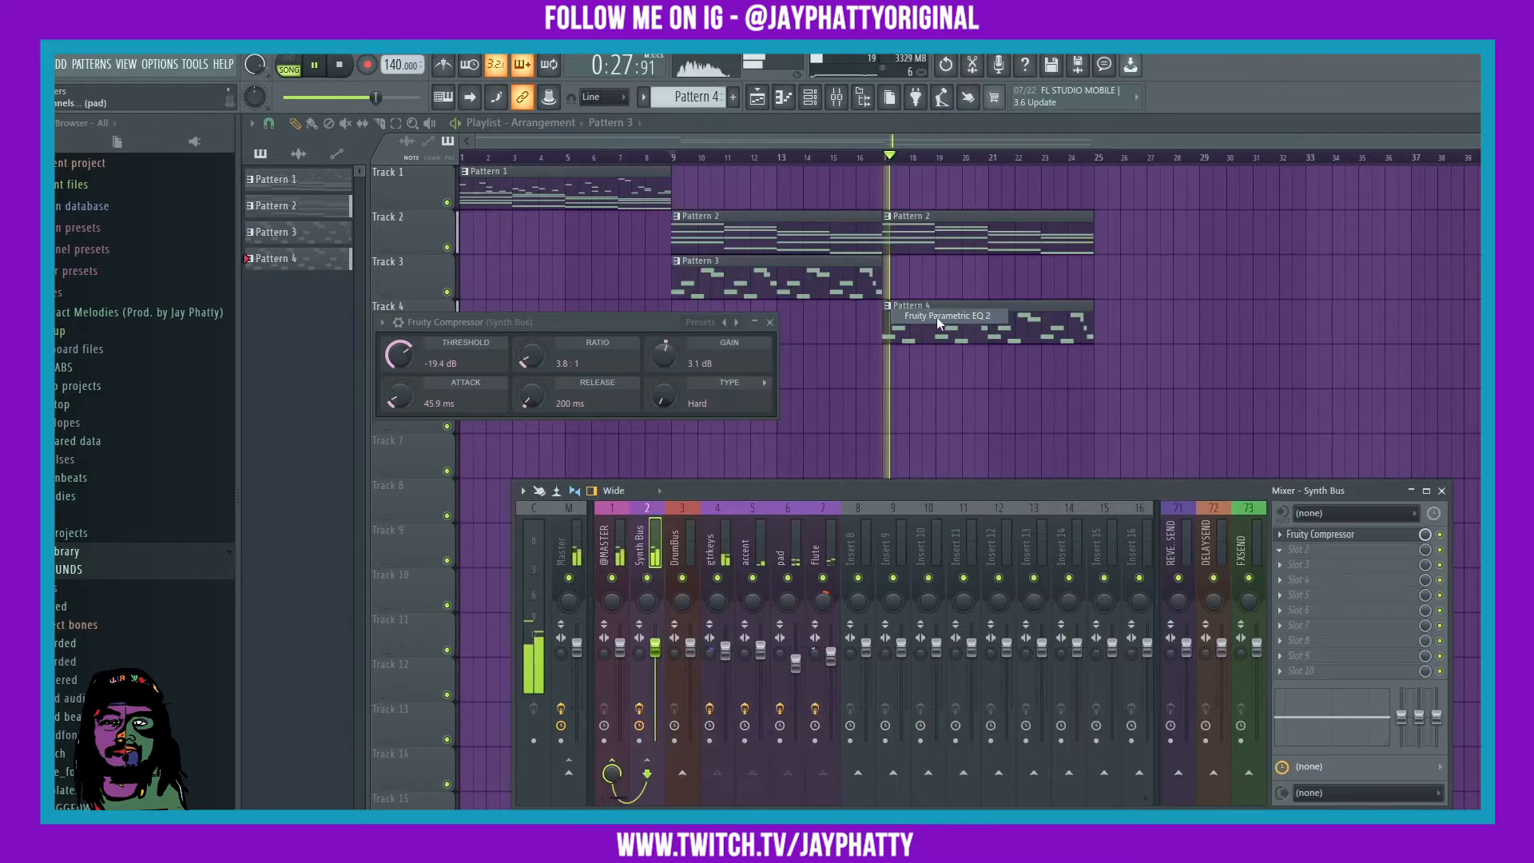
pyautogui.moveTo(470, 478); pyautogui.dragTo(516, 574)
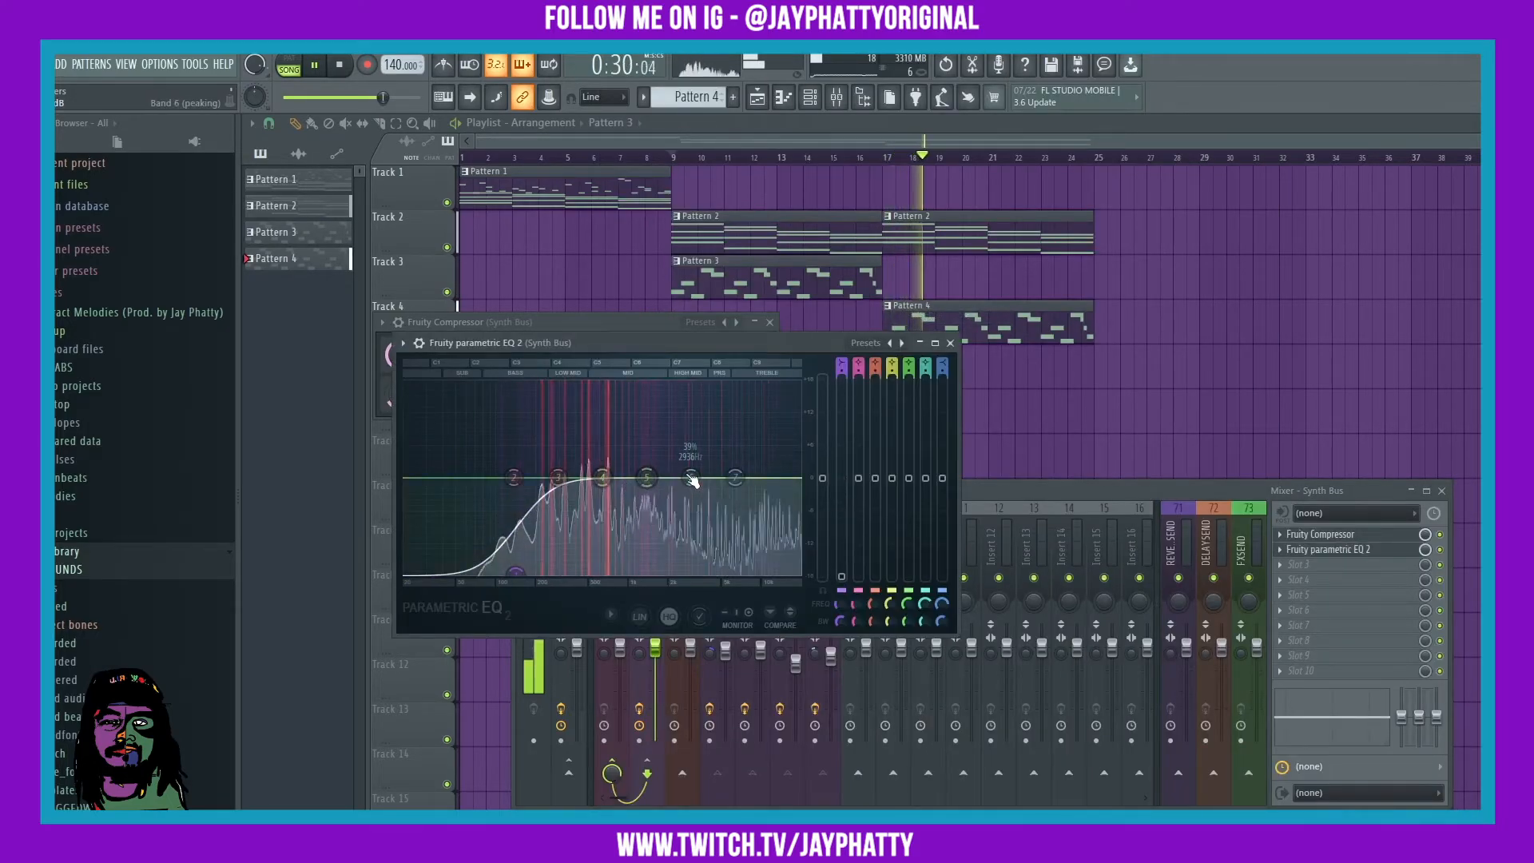
pyautogui.moveTo(691, 477); pyautogui.dragTo(796, 569)
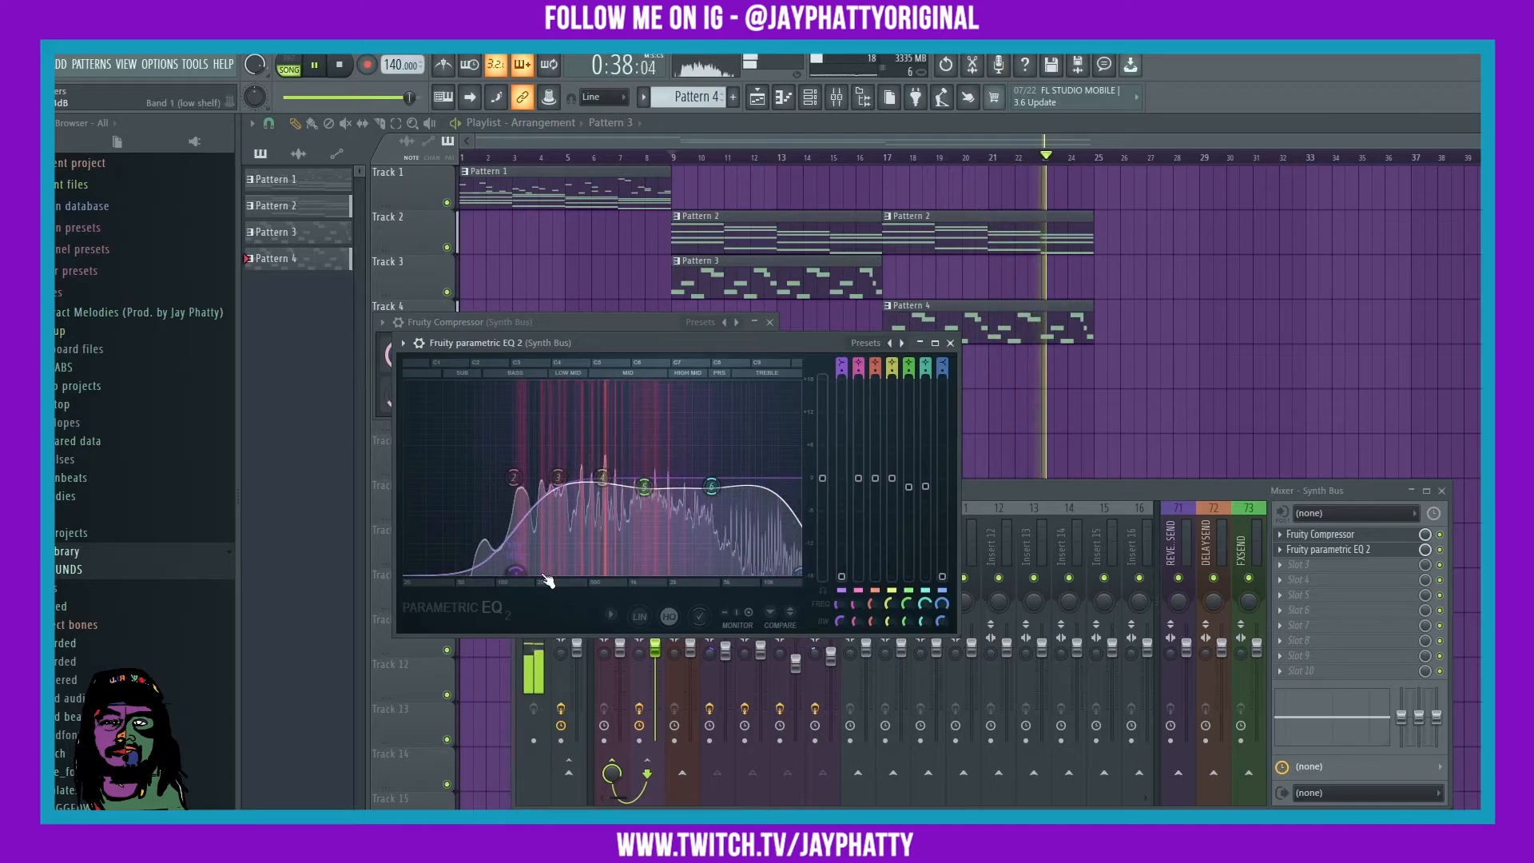
pyautogui.click(949, 342)
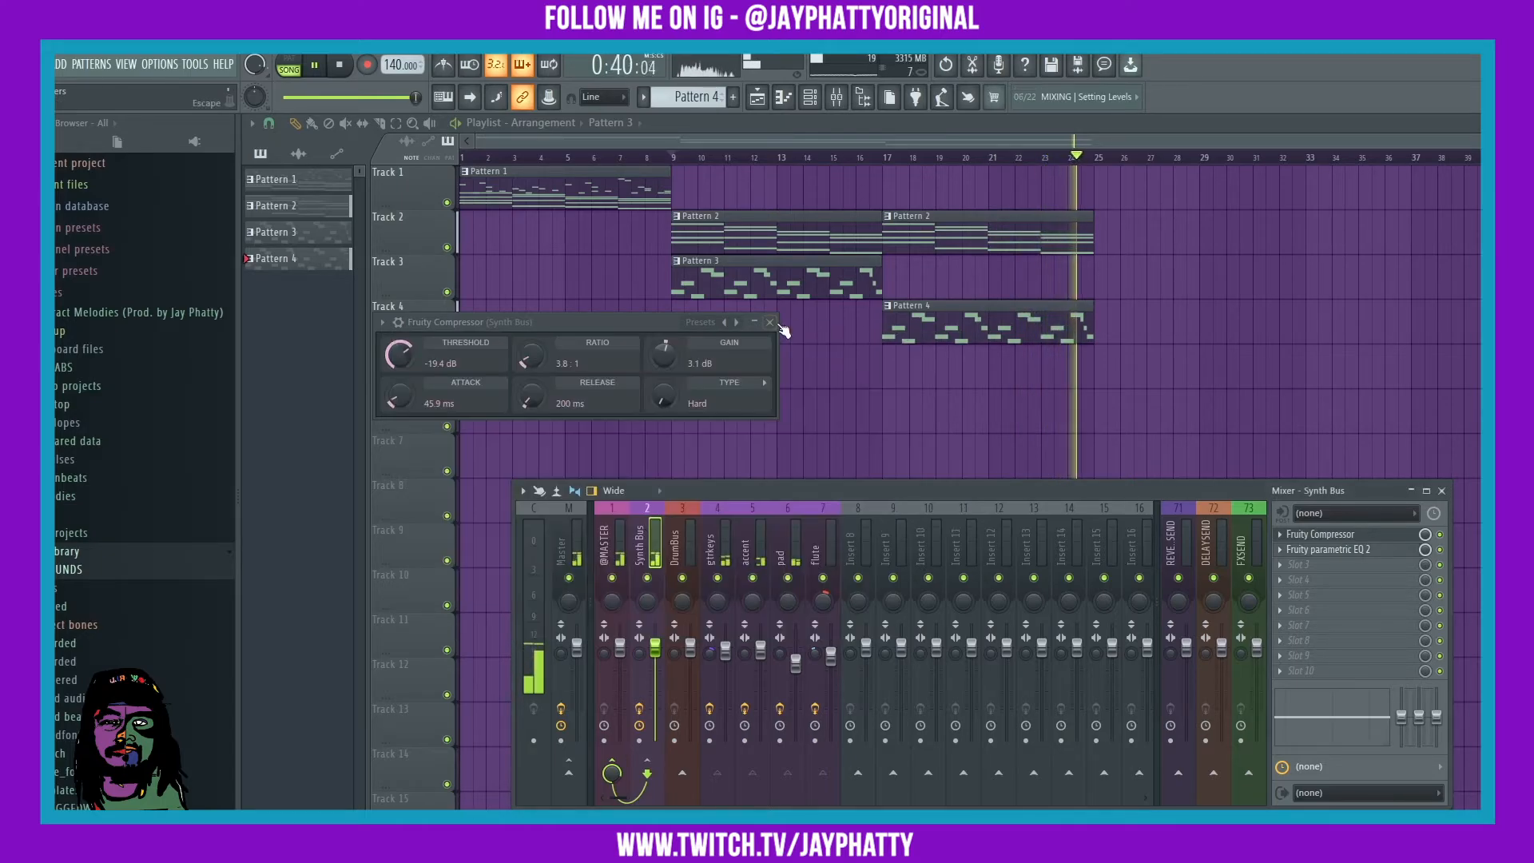
pyautogui.click(769, 321)
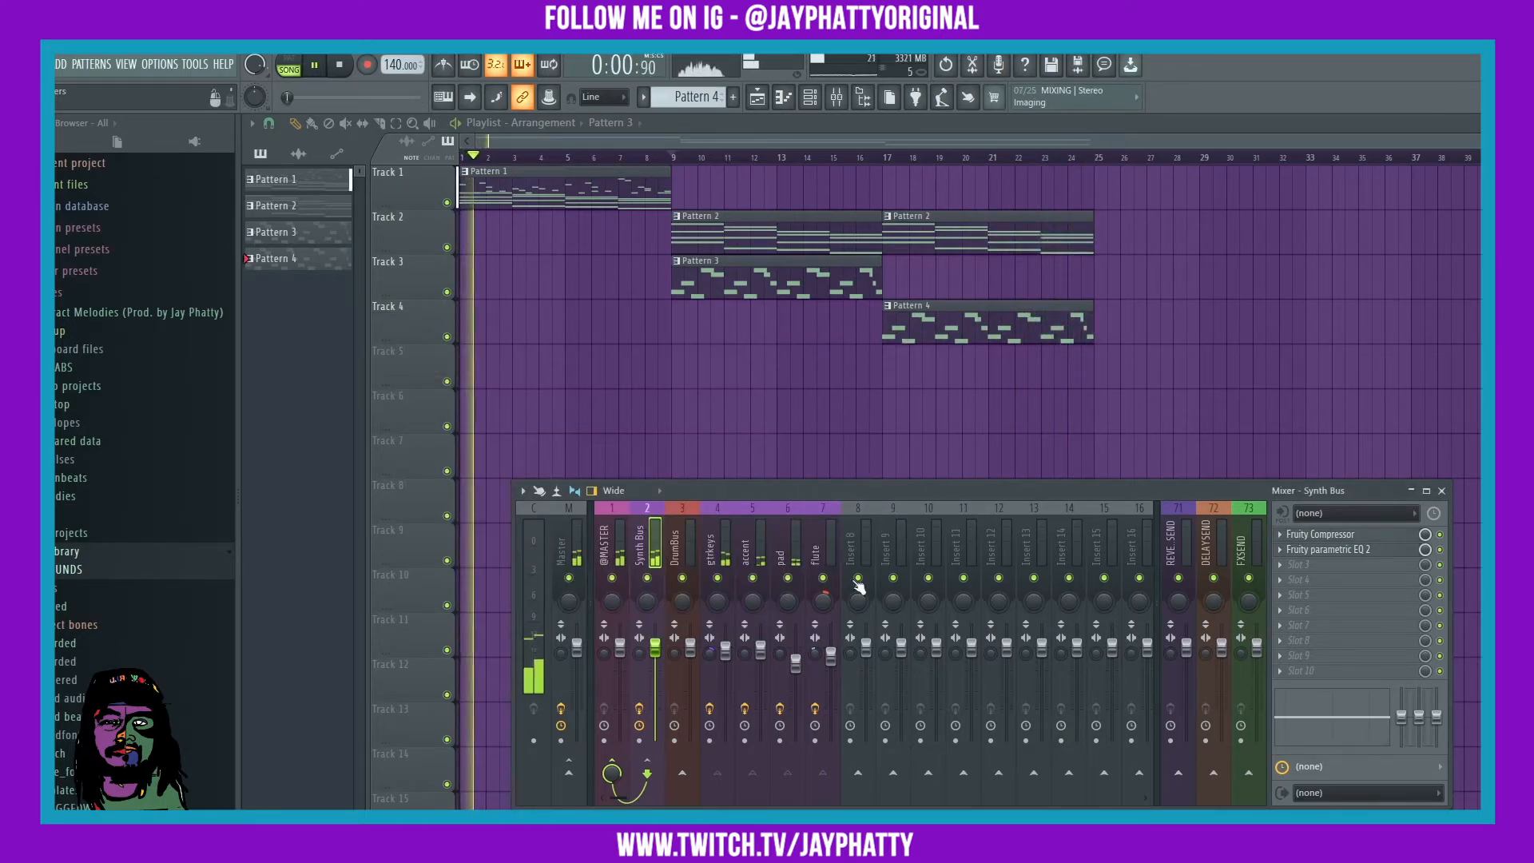
# Lower the accent fader slightly and pan it to the right, and fine-tune the gtrkeys fader during playback.
pyautogui.click(761, 653)
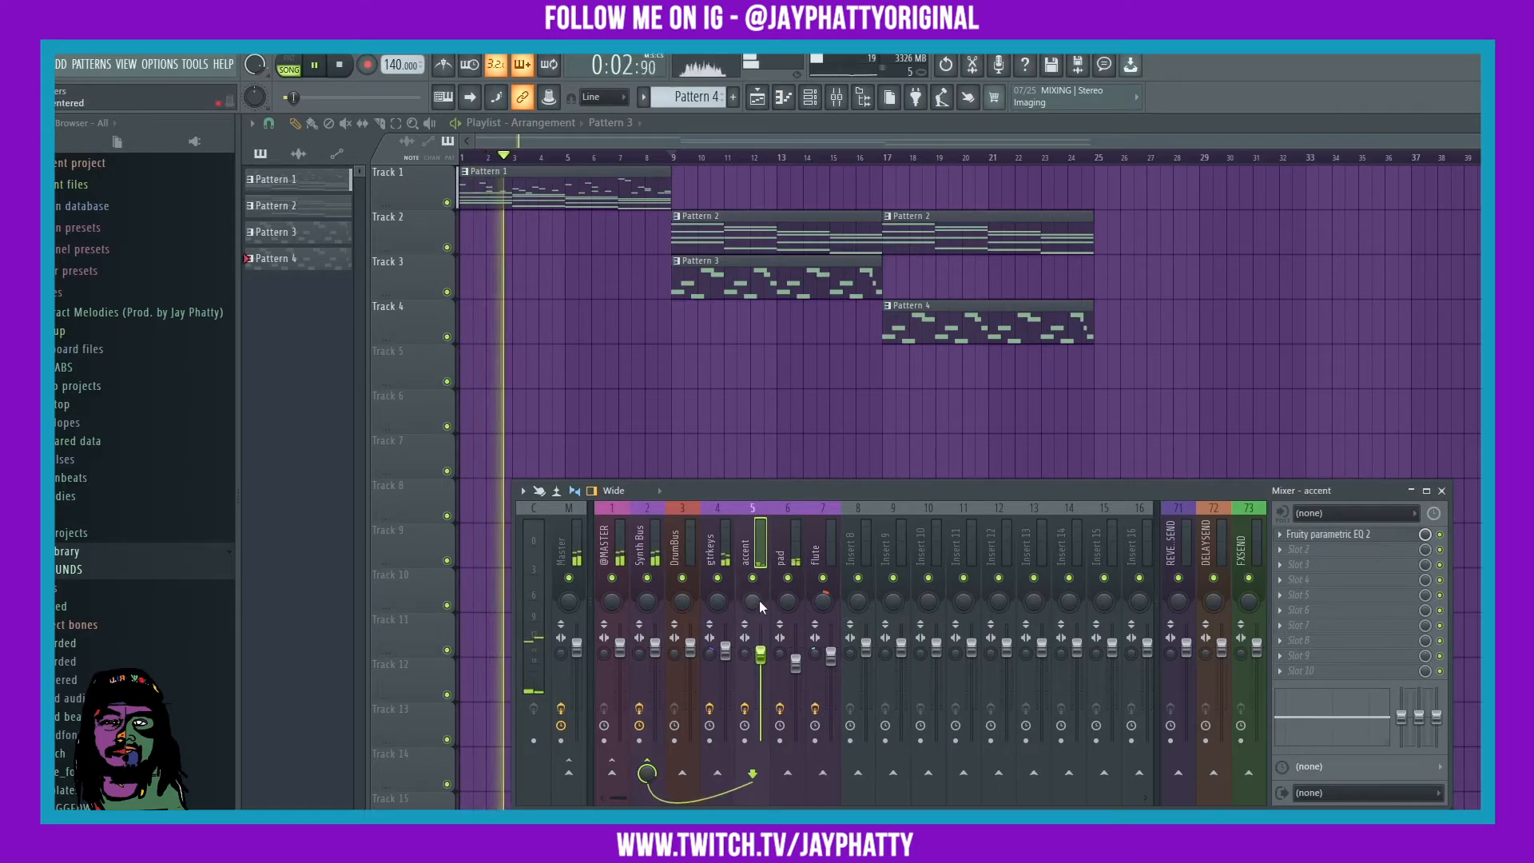
pyautogui.moveTo(754, 602); pyautogui.dragTo(754, 587)
pyautogui.click(724, 653)
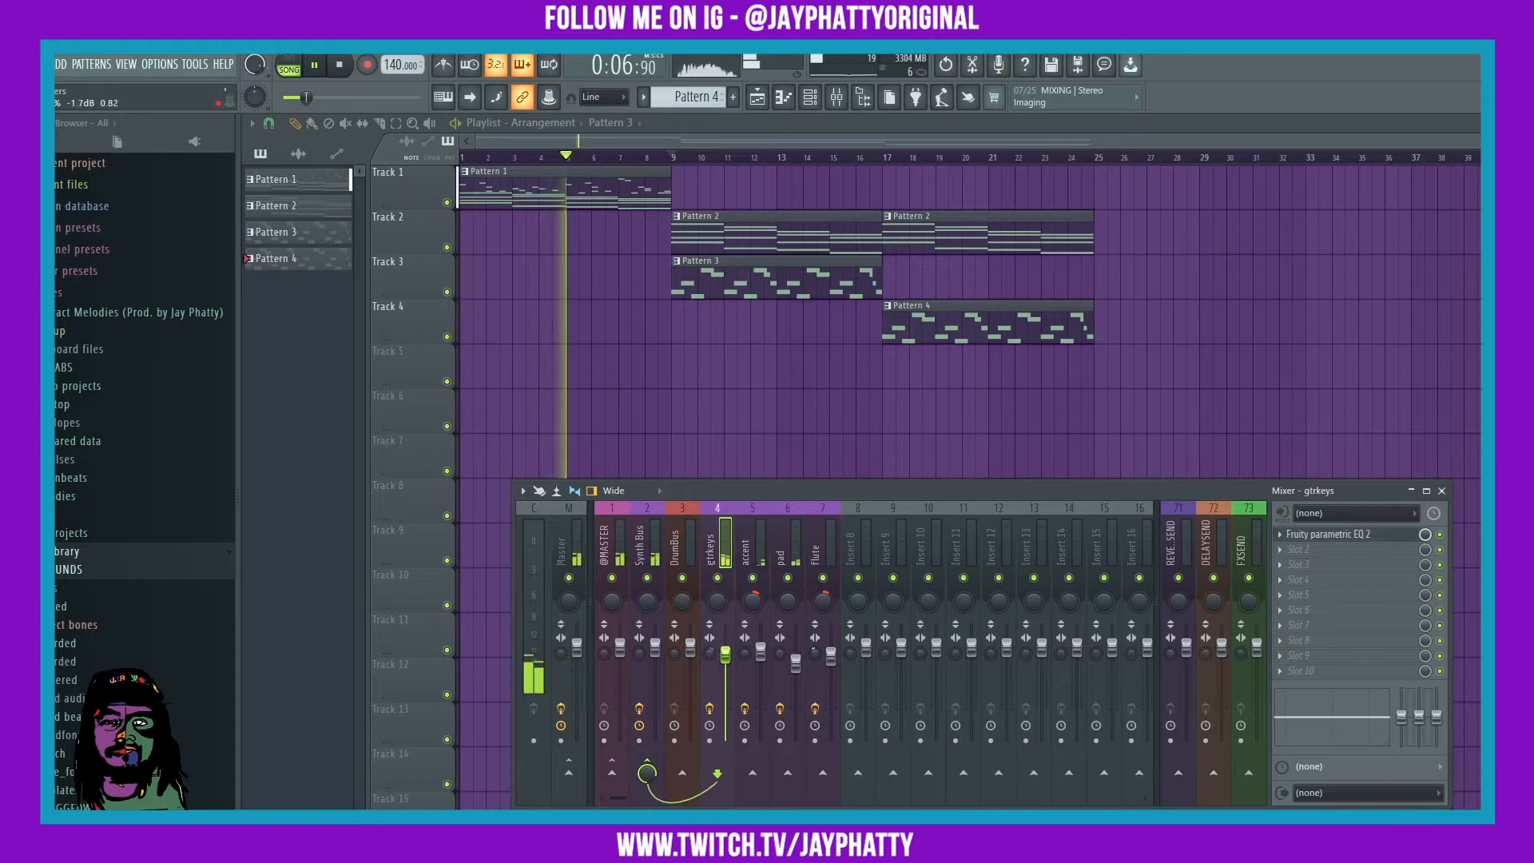
pyautogui.moveTo(725, 655); pyautogui.dragTo(731, 661)
# Switch to the empty Pattern 5.
pyautogui.scroll(1, 691, 106)
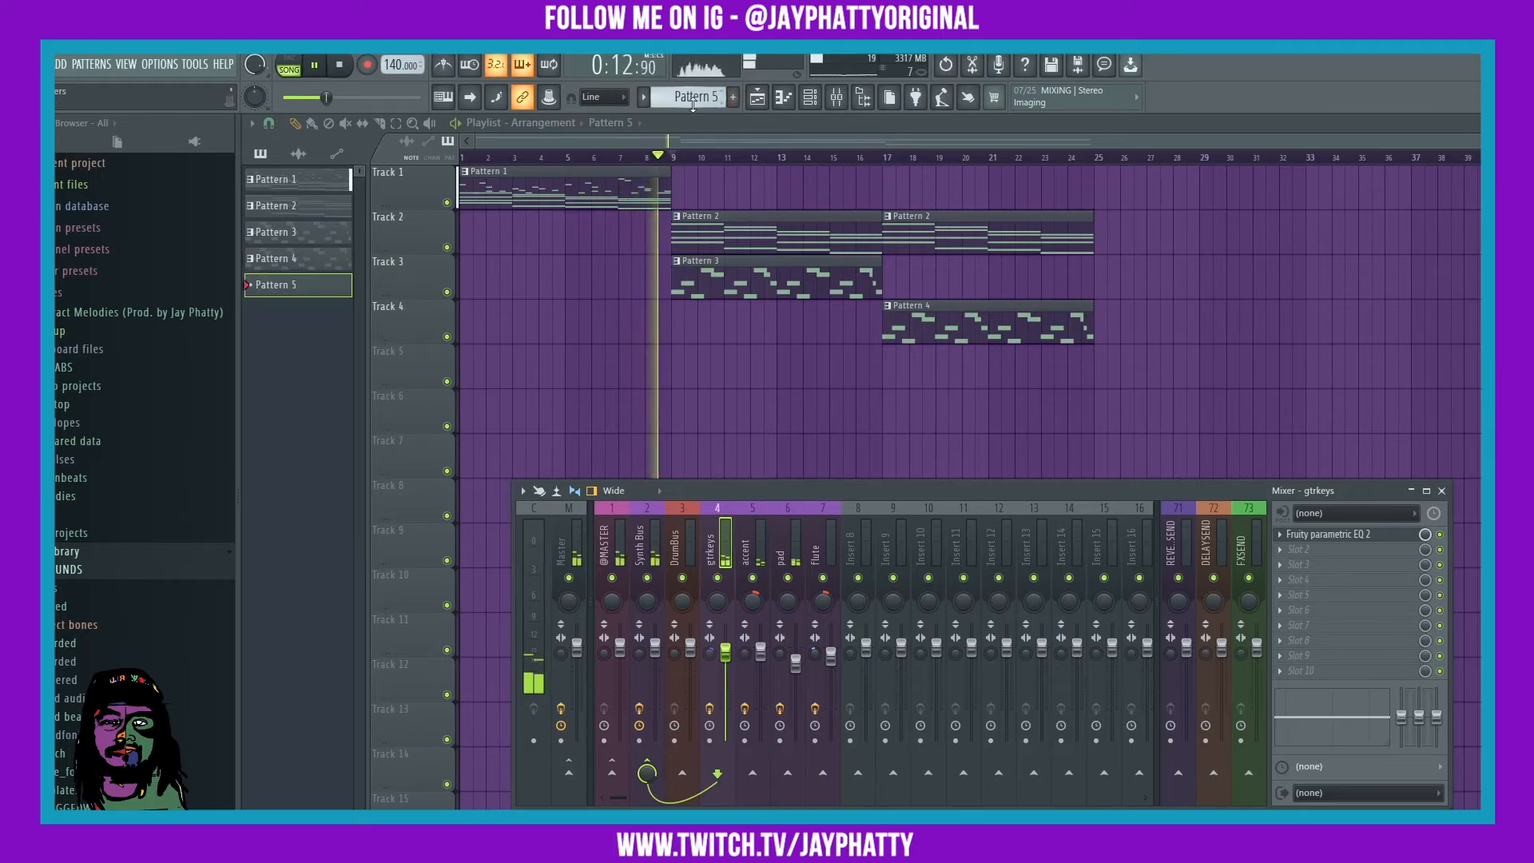
# Place a Pattern 5 clip at bar 1 on Track 5 and lengthen it along the timeline.
pyautogui.scroll(-1, 692, 105)
pyautogui.scroll(1, 693, 106)
pyautogui.click(468, 364)
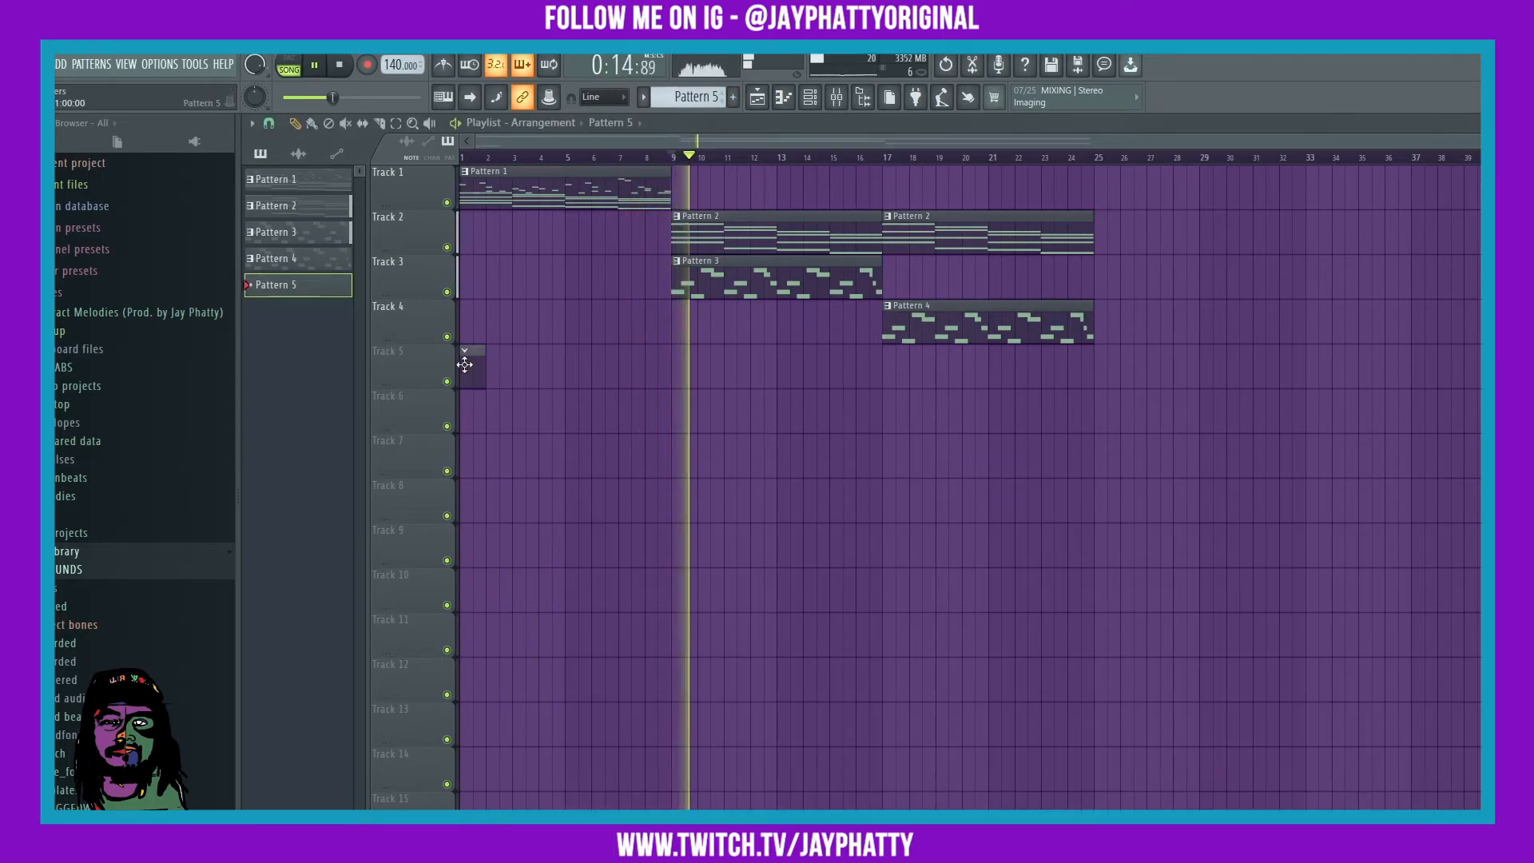
pyautogui.moveTo(486, 368); pyautogui.dragTo(1013, 384)
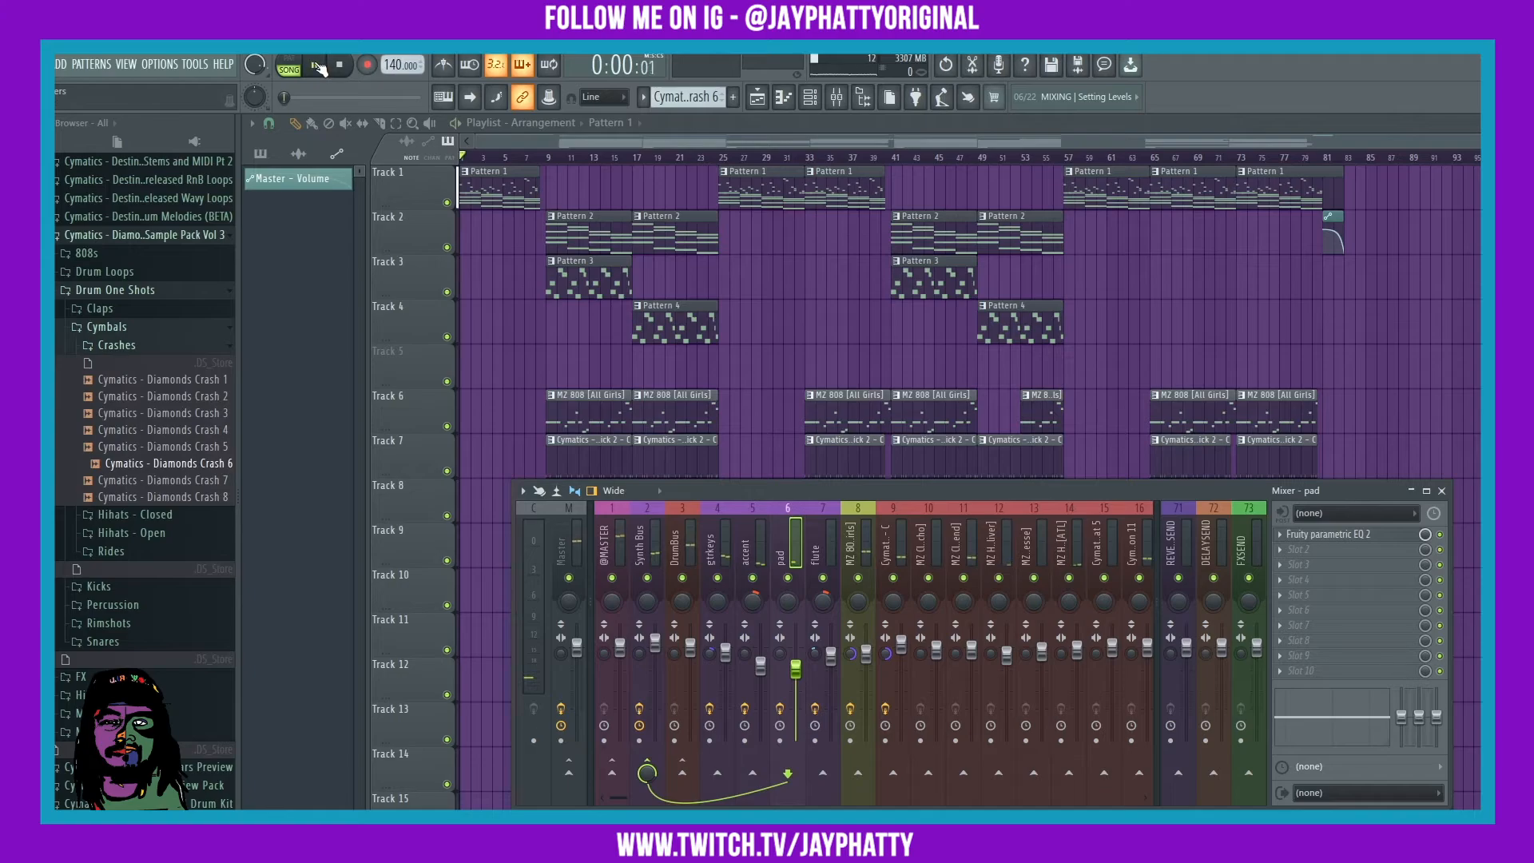
# Play the full arrangement from the start and select the gtrkeys mixer track during playback.
pyautogui.click(317, 66)
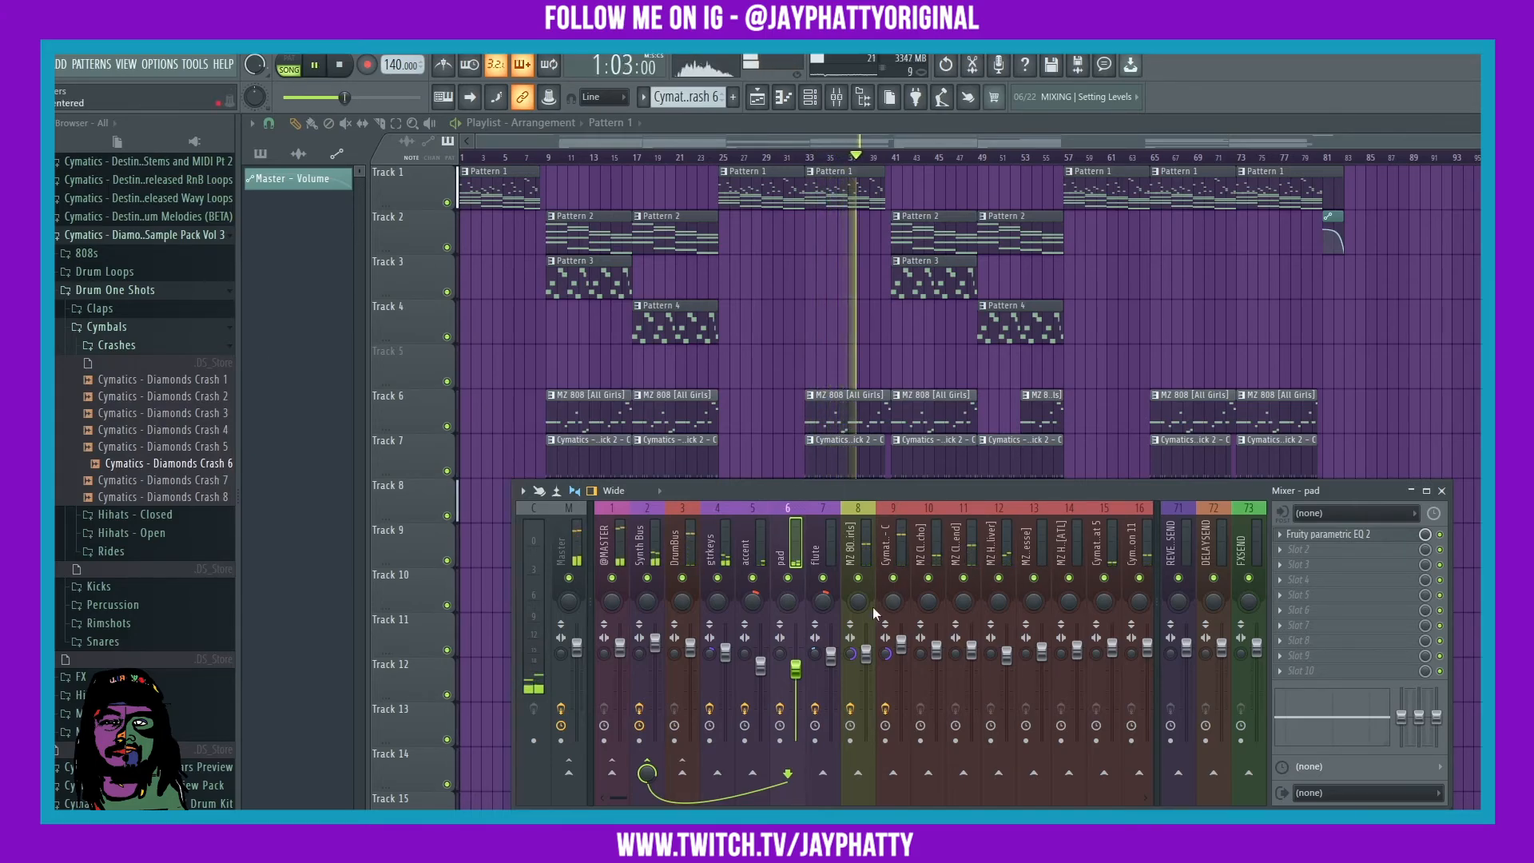
pyautogui.click(725, 653)
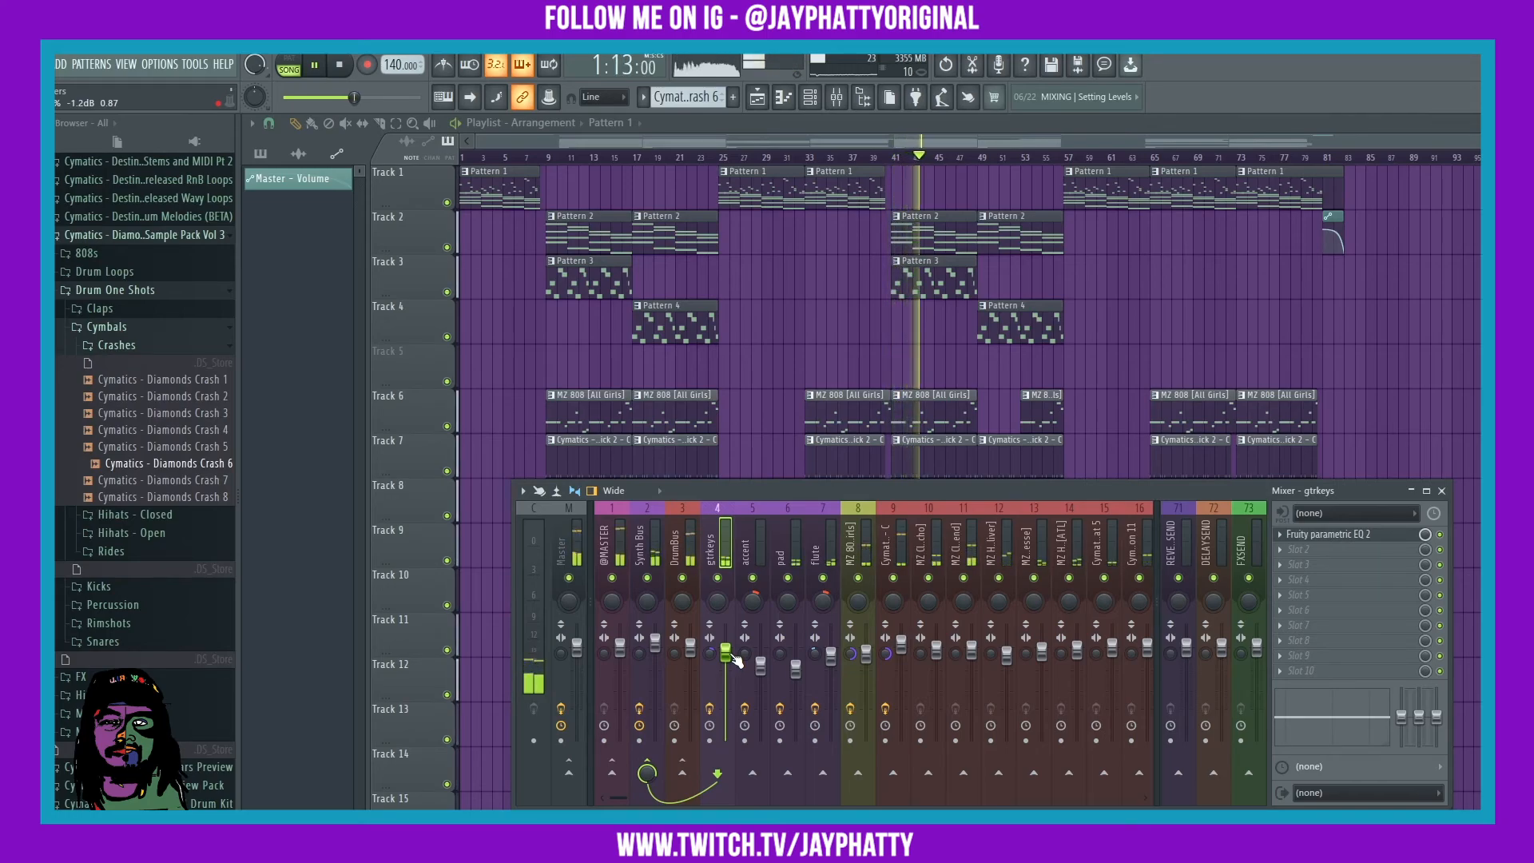
# Inspect Pattern 1's gtrkeys notes in the piano roll, selecting the short upper melody notes, and return to the playlist.
pyautogui.doubleClick(849, 199)
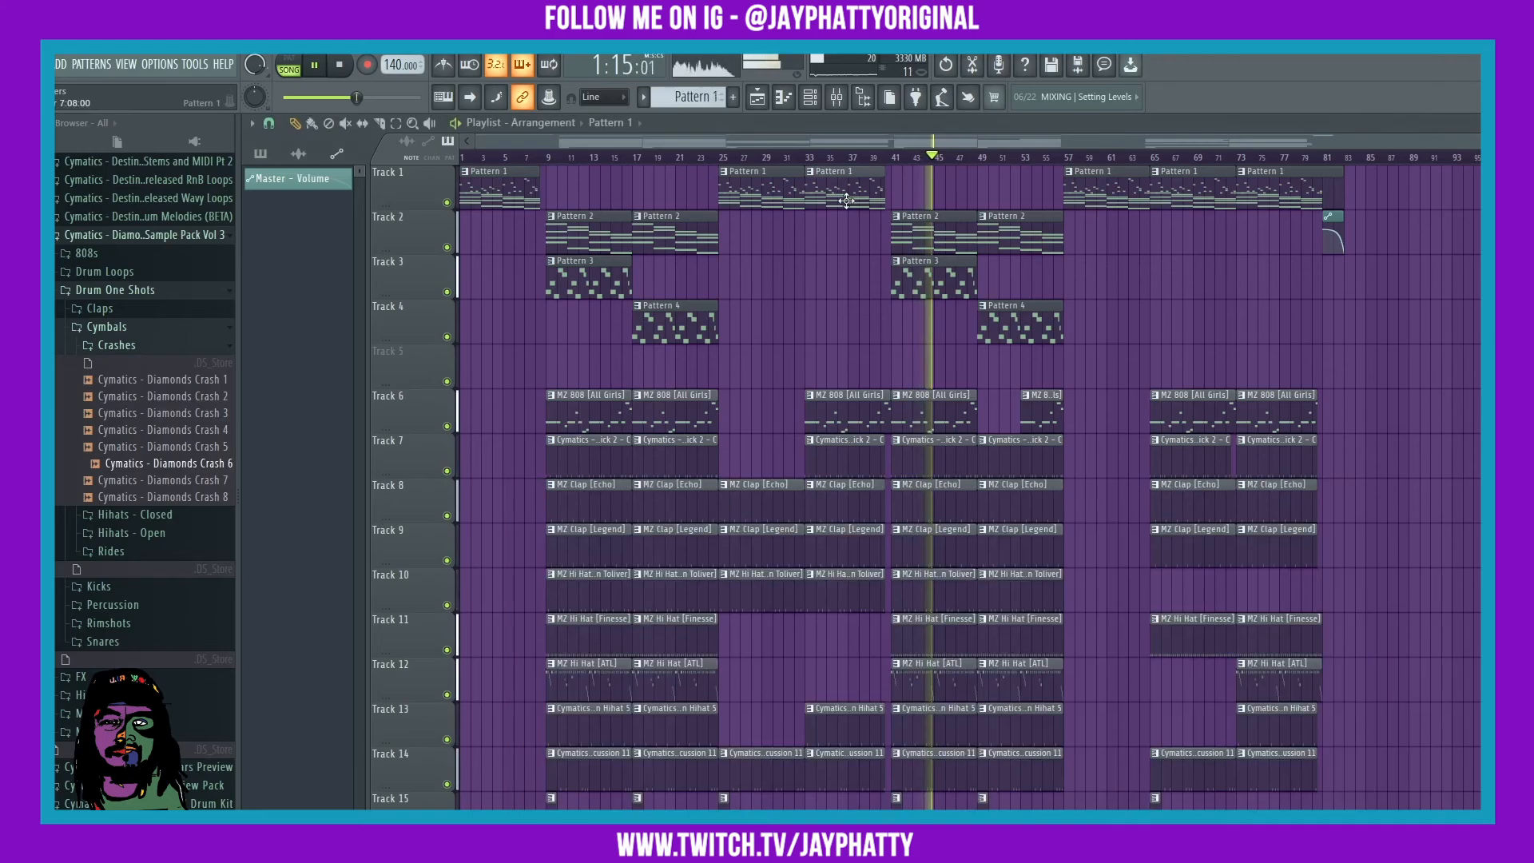
pyautogui.scroll(-2, 799, 277)
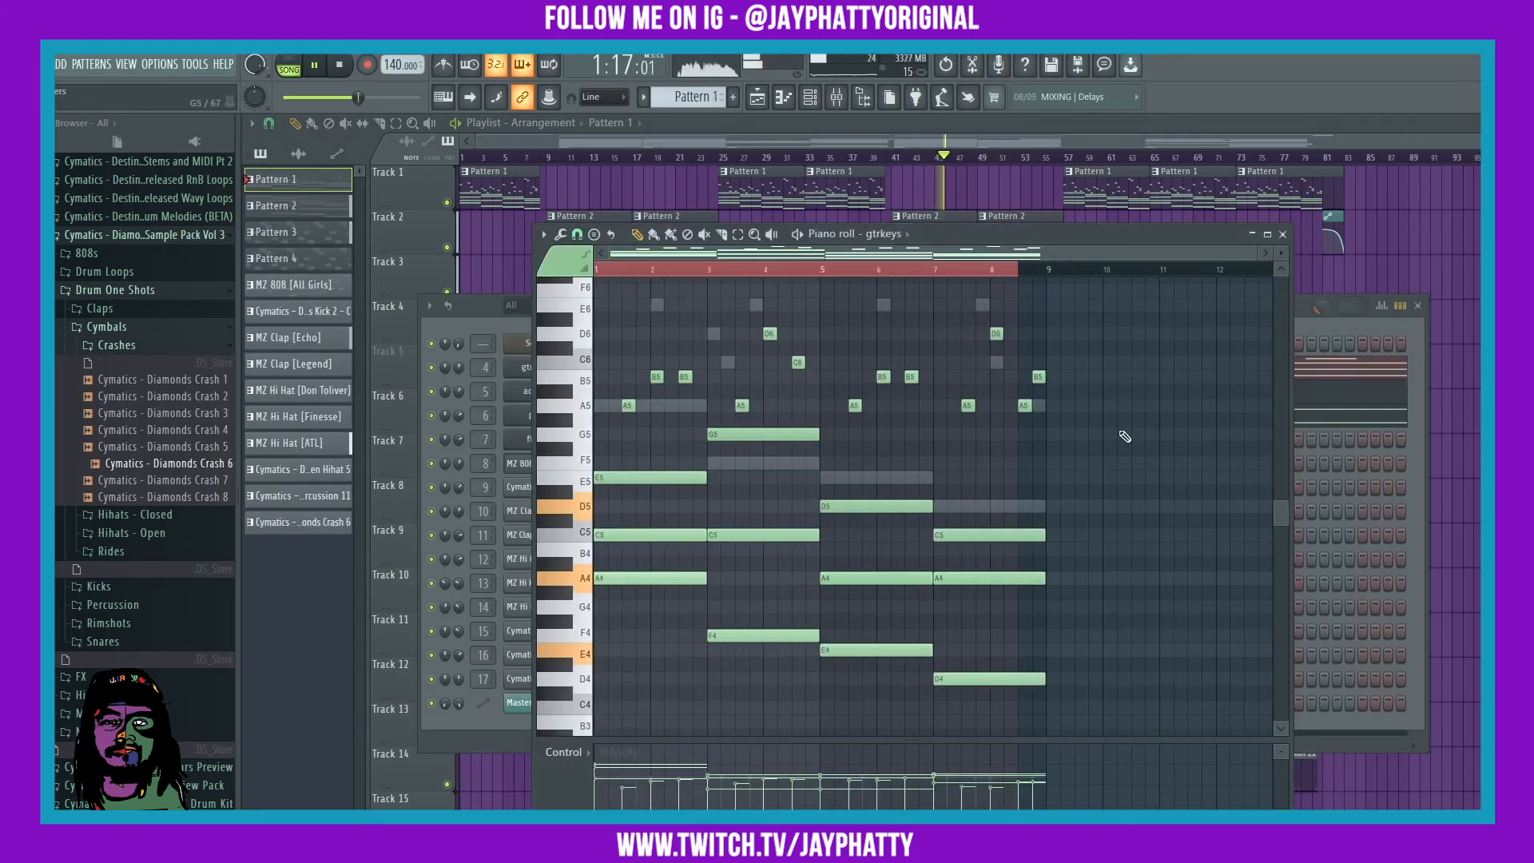
pyautogui.moveTo(1113, 425); pyautogui.dragTo(615, 277)
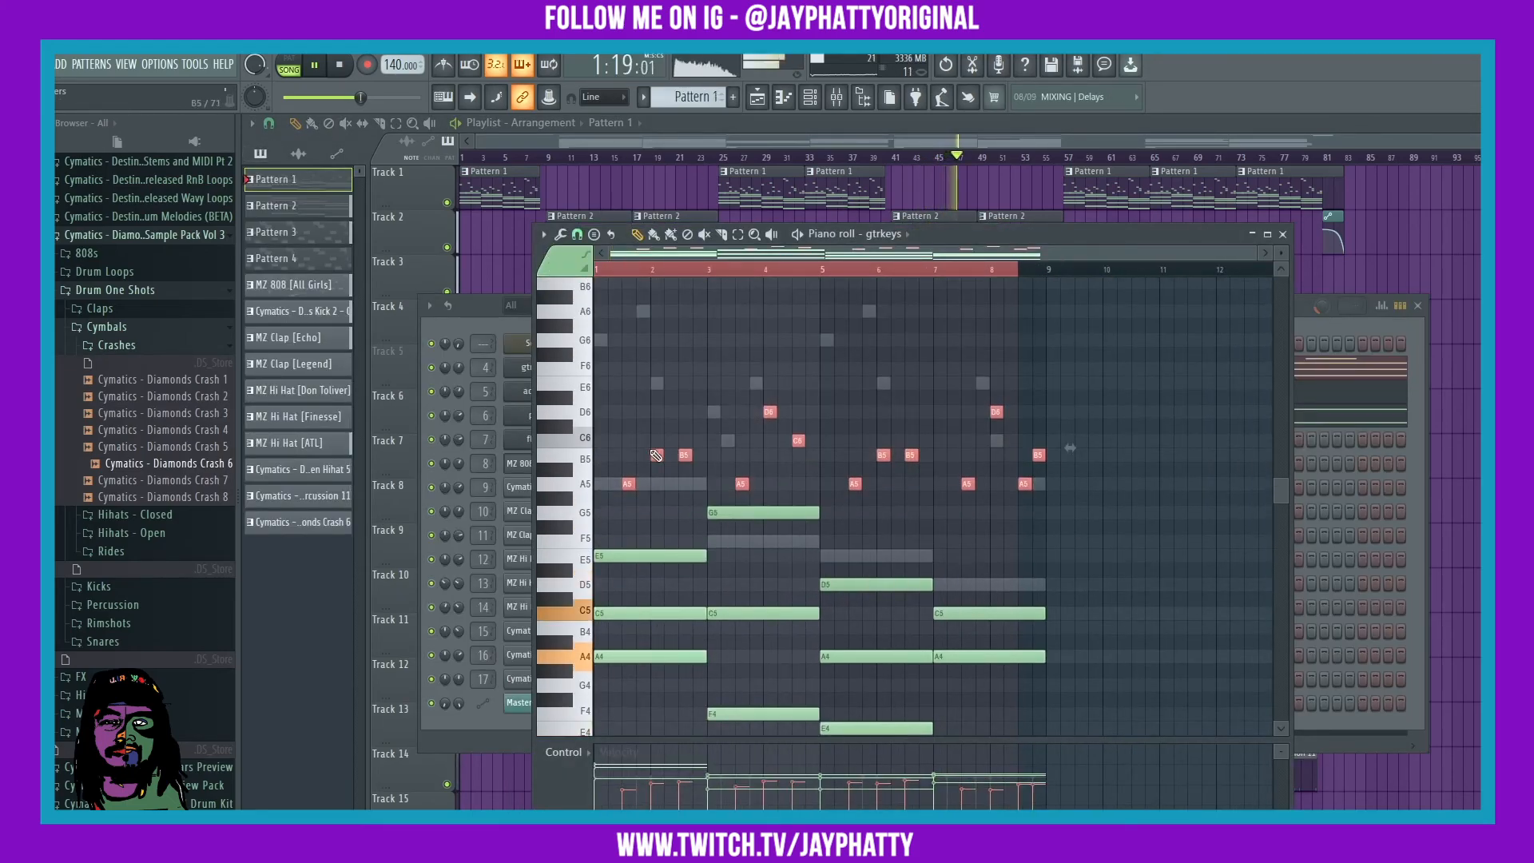
pyautogui.click(1283, 234)
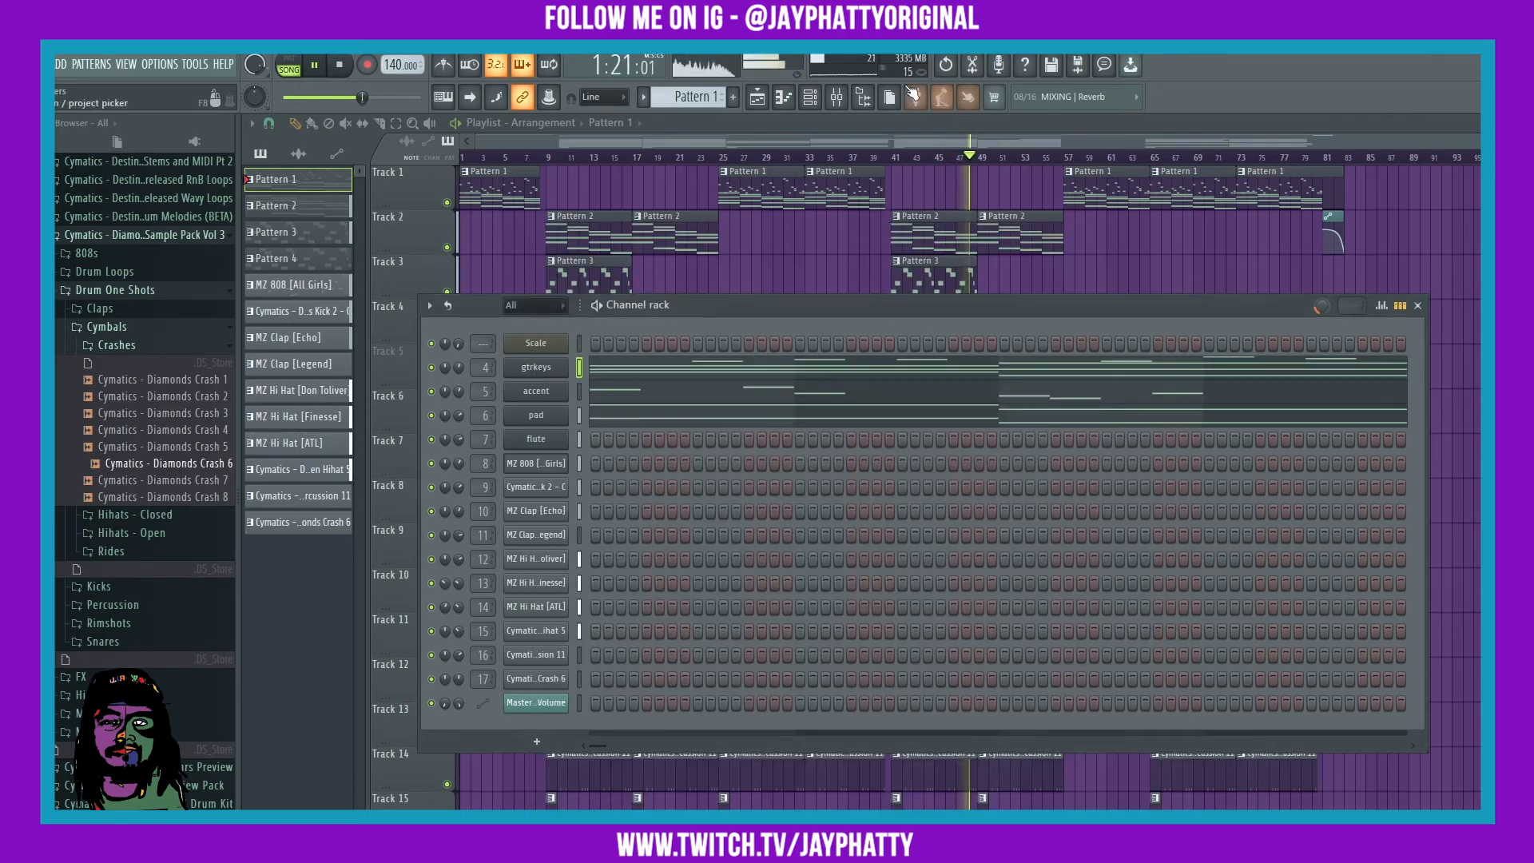
pyautogui.click(1417, 305)
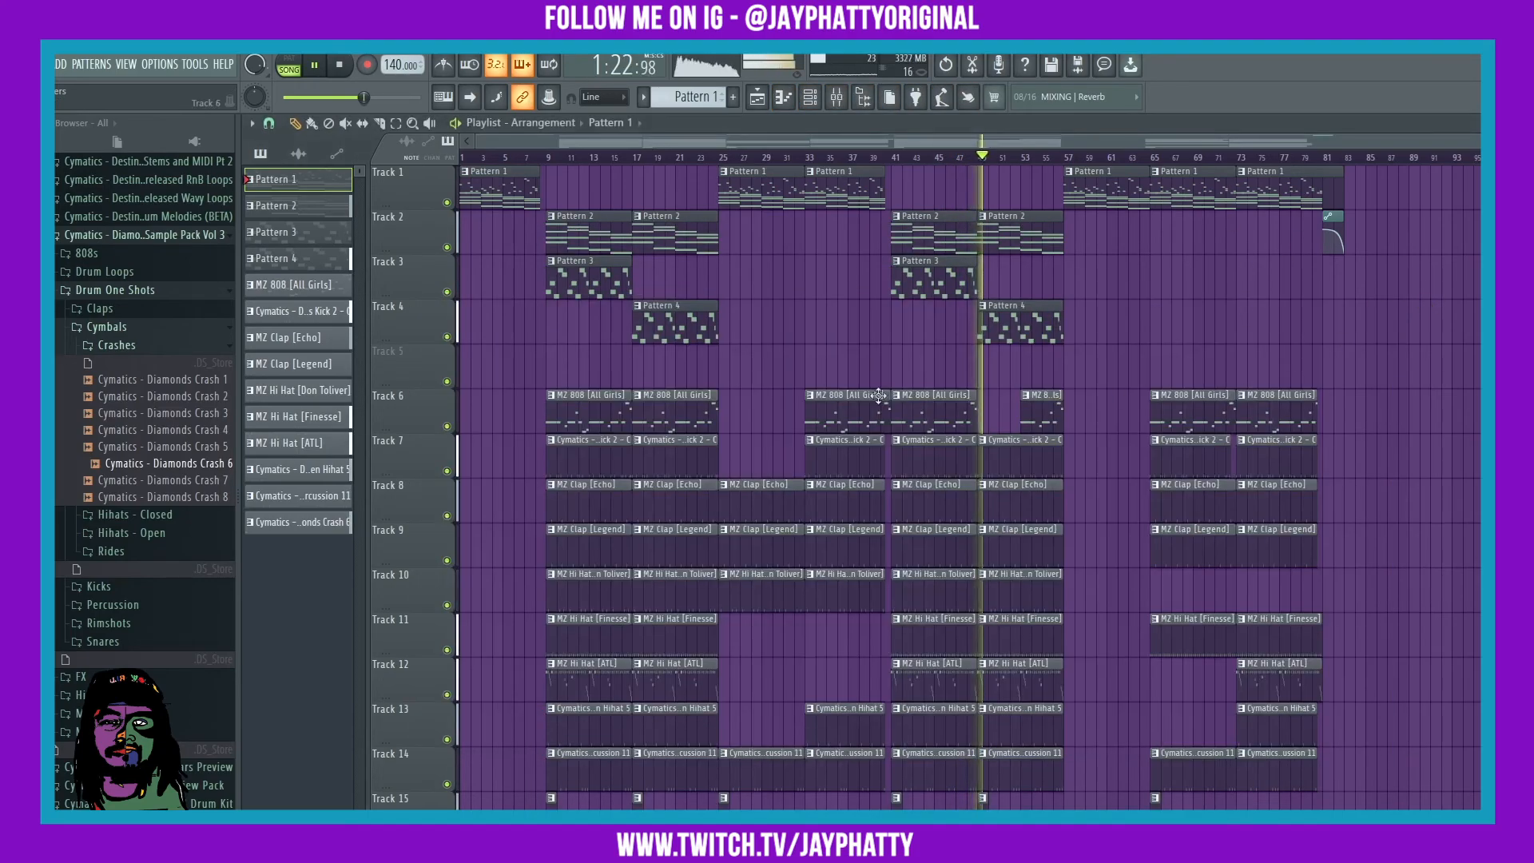
# Show the mixer and select the Master track to view its effects chain.
pyautogui.click(839, 97)
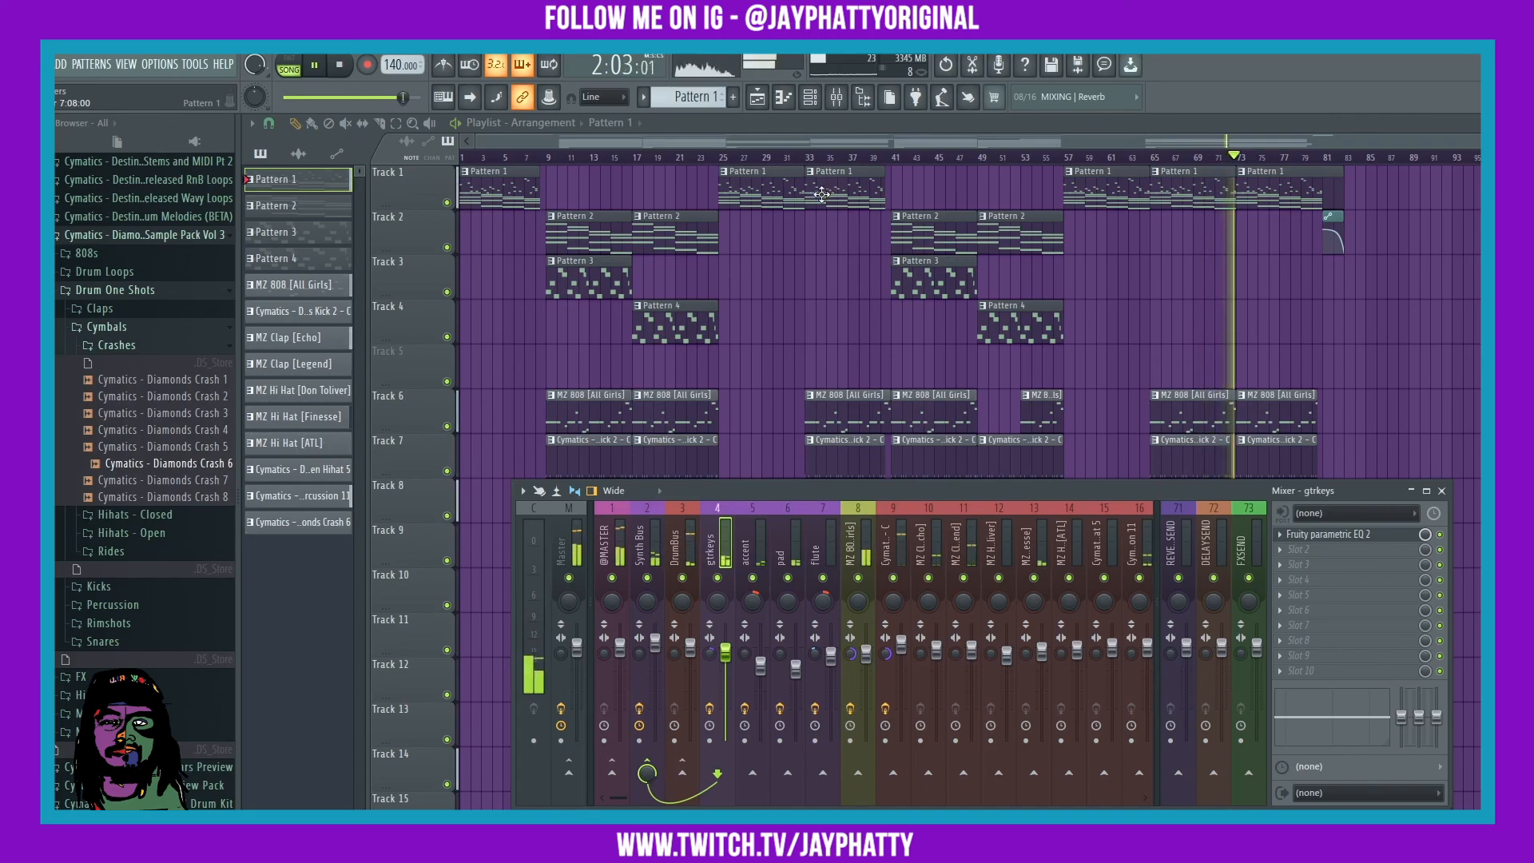
pyautogui.click(571, 543)
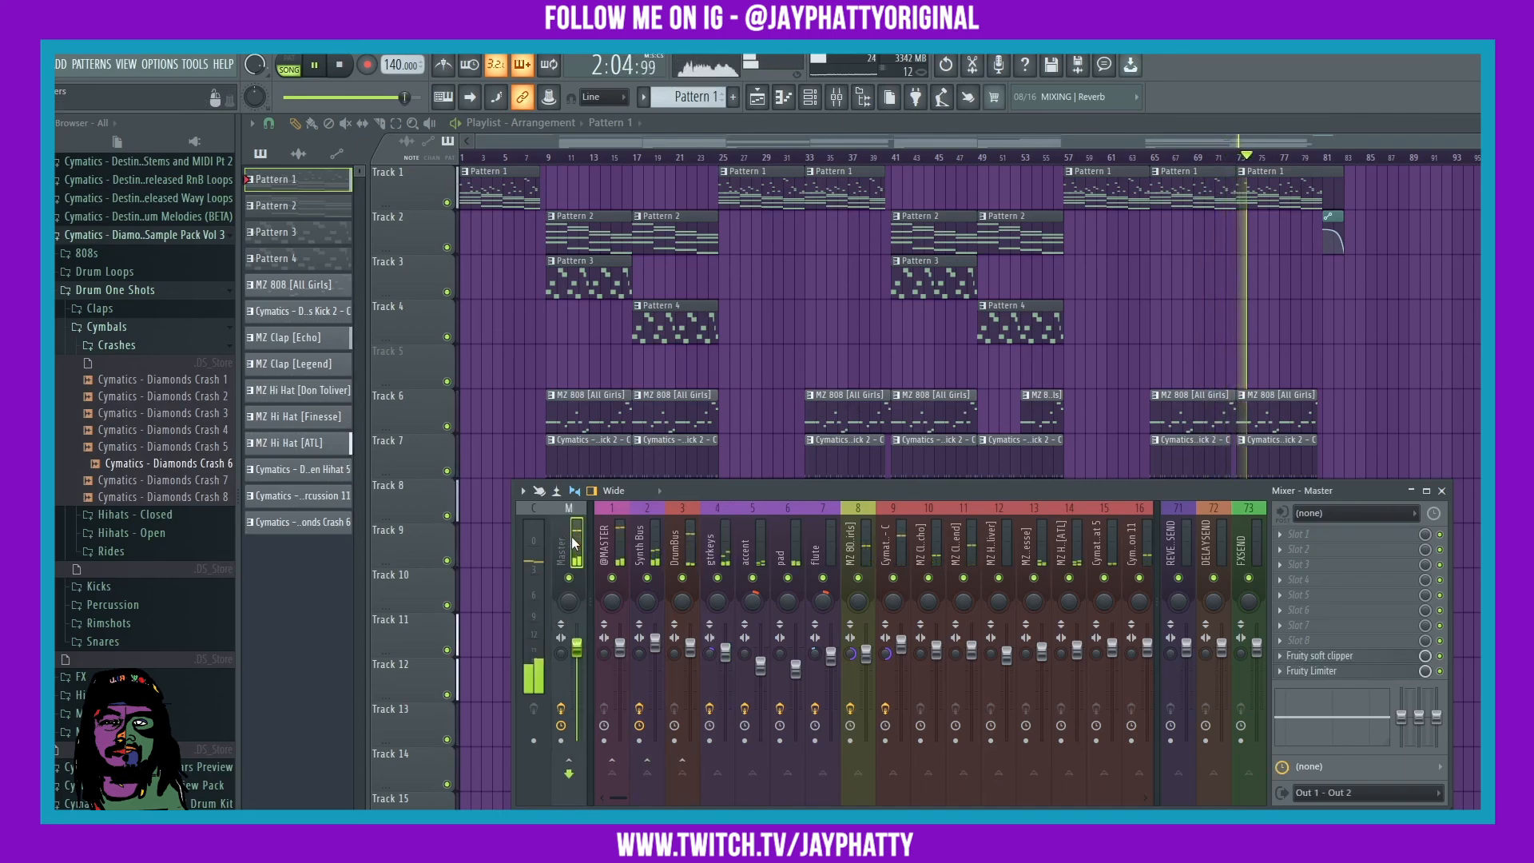